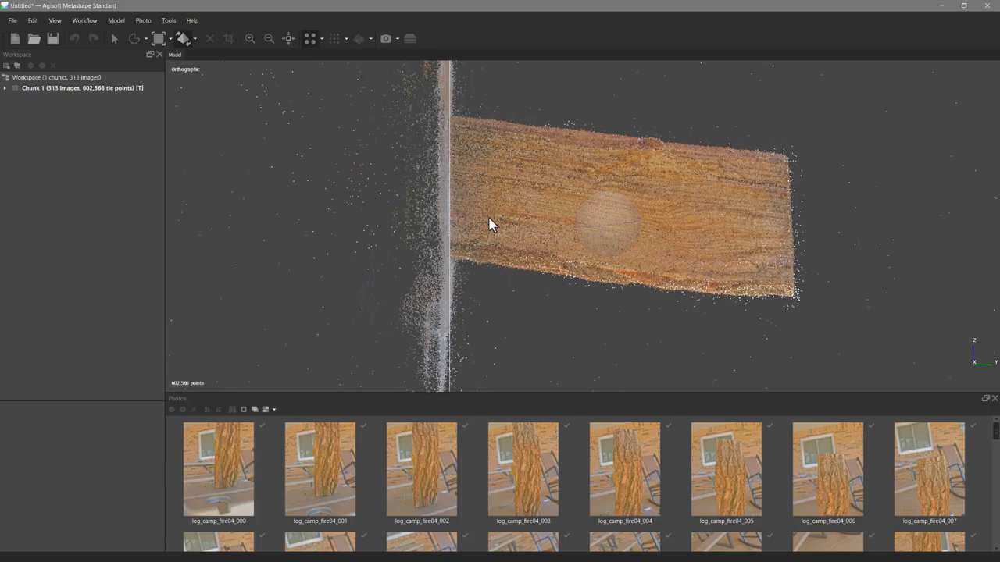
Move the point cloud slightly down along the Z axis with Move Object in the side view
click(195, 39)
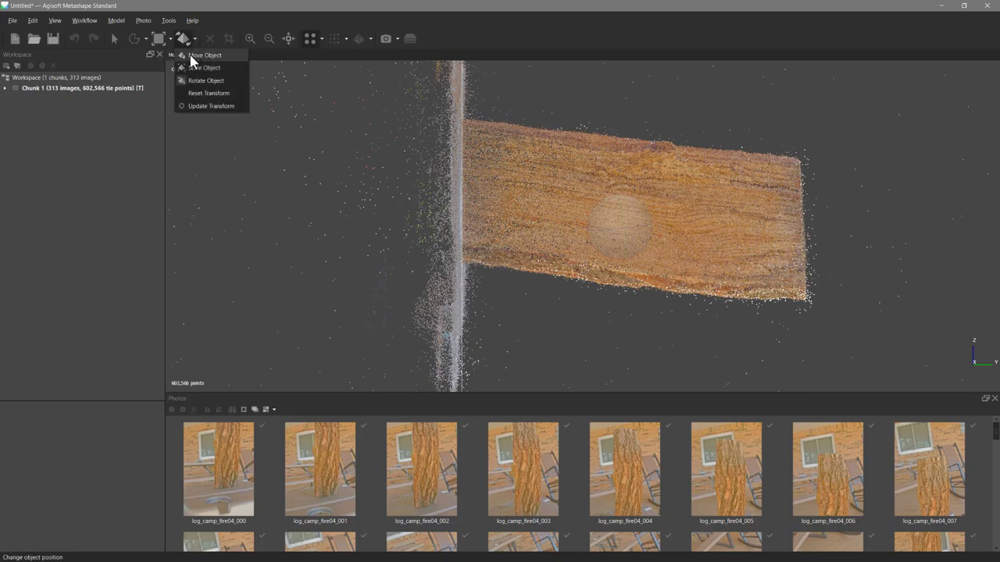
click(205, 55)
drag(617, 210, 618, 219)
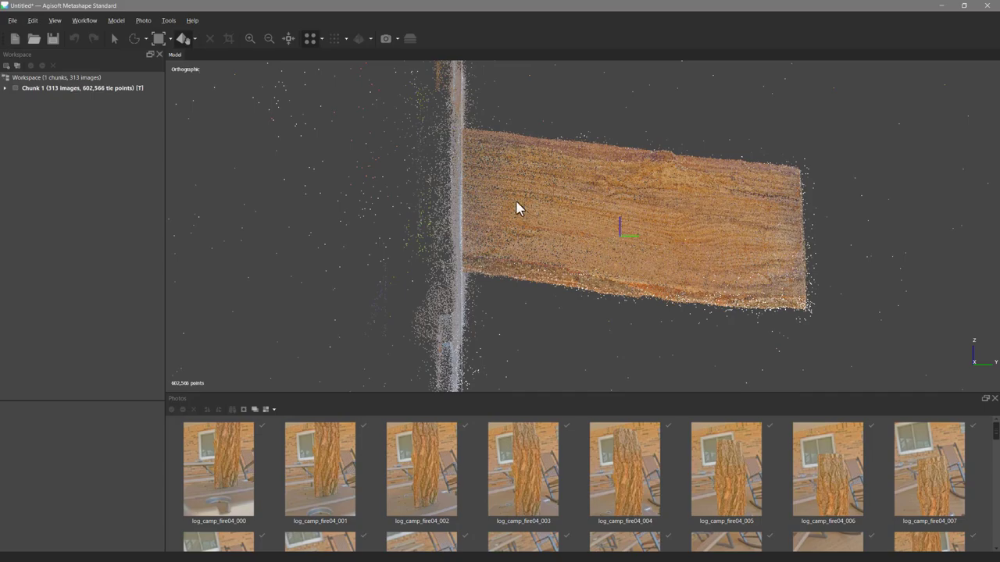
Select the log's points with a free-form outline around the log in the end-on XZ view
scroll(435, 175, down, 3)
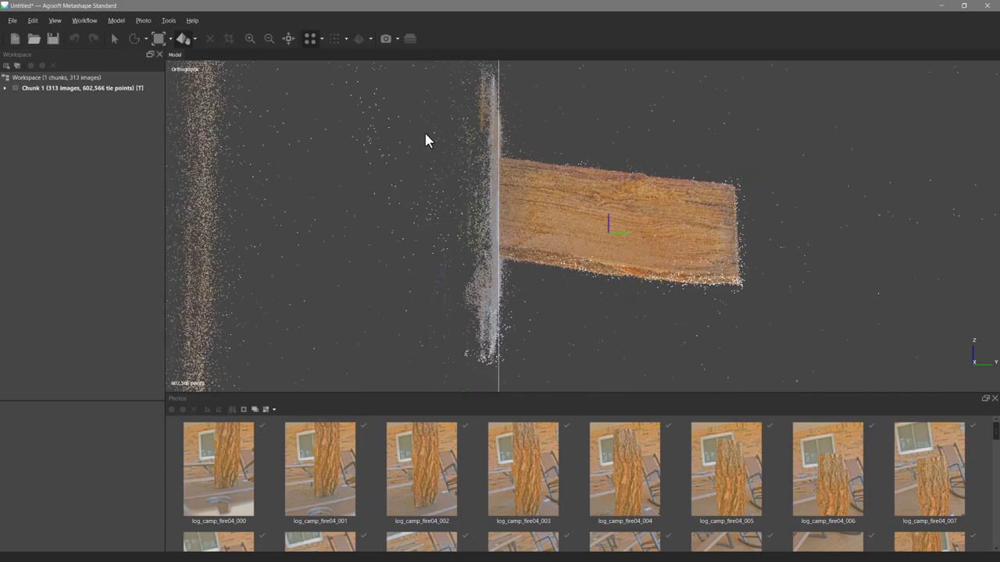
key(KP_7)
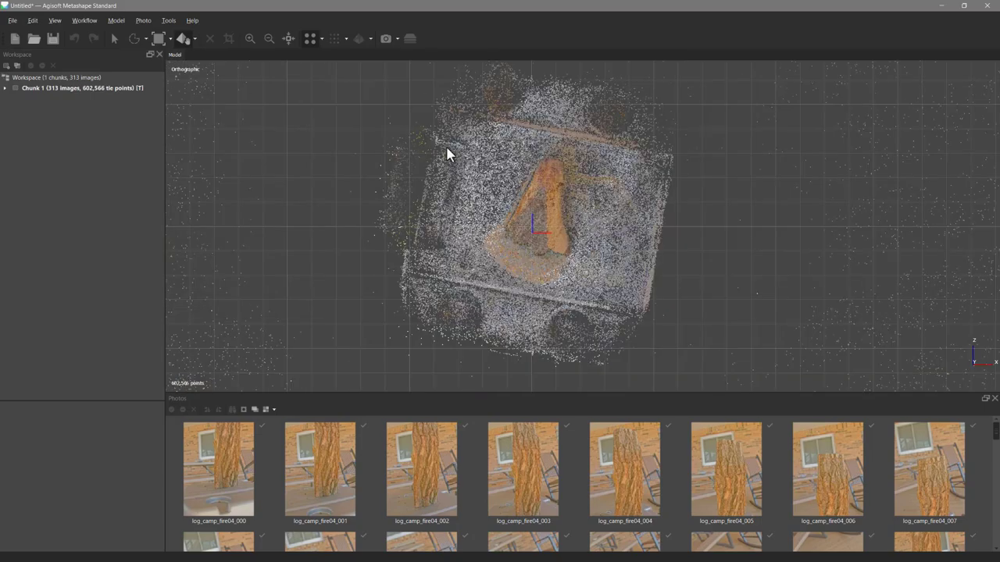
click(134, 37)
mouse_move(567, 167)
mouse_down()
mouse_move(527, 167)
mouse_move(477, 234)
mouse_move(475, 267)
mouse_move(544, 285)
mouse_move(591, 223)
mouse_up()
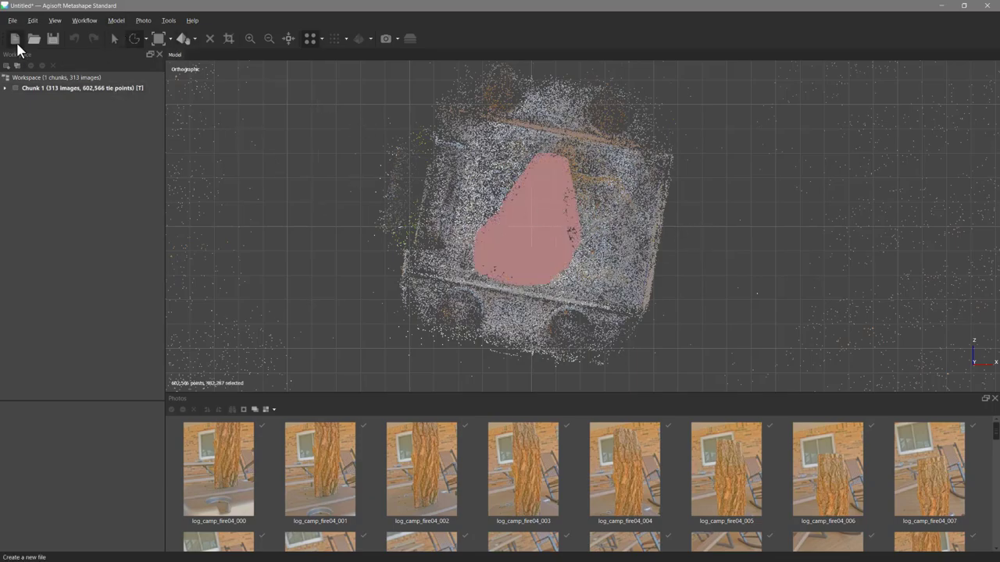
Add the missed points along the log's side and lower end to the existing free-form selection
click(114, 39)
drag(560, 246, 633, 232)
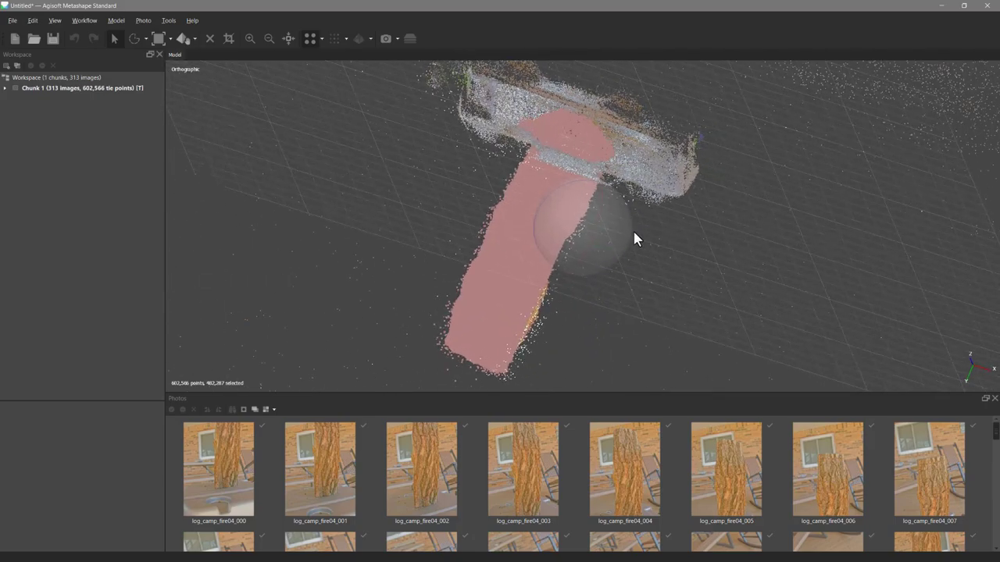
click(135, 39)
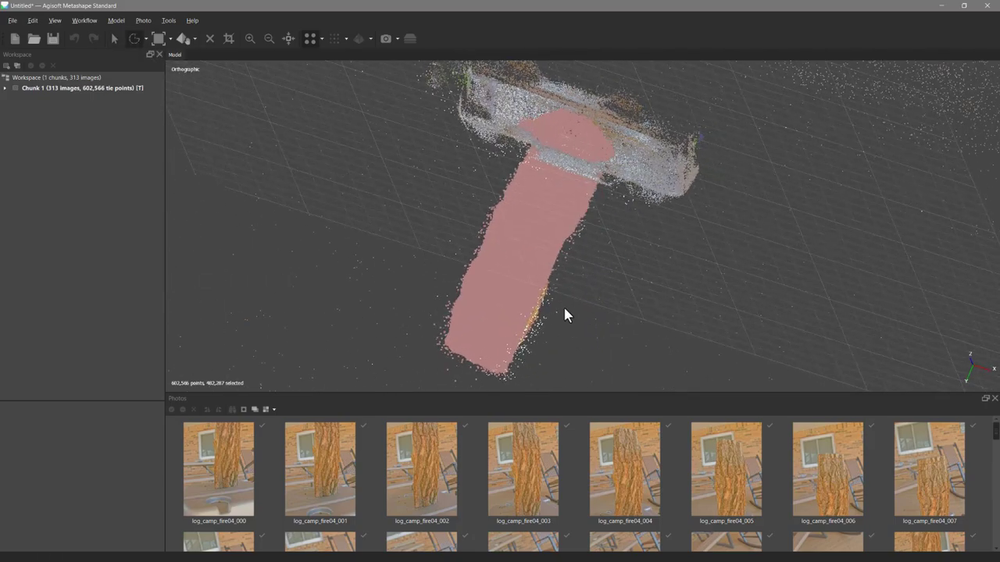
mouse_move(566, 315)
shift+mouse_down()
mouse_move(529, 357)
mouse_move(574, 287)
shift+mouse_up()
mouse_move(584, 358)
shift+mouse_down()
mouse_move(534, 391)
mouse_move(486, 346)
mouse_move(578, 332)
shift+mouse_up()
Invert the selection and delete all tie points surrounding the log
click(114, 38)
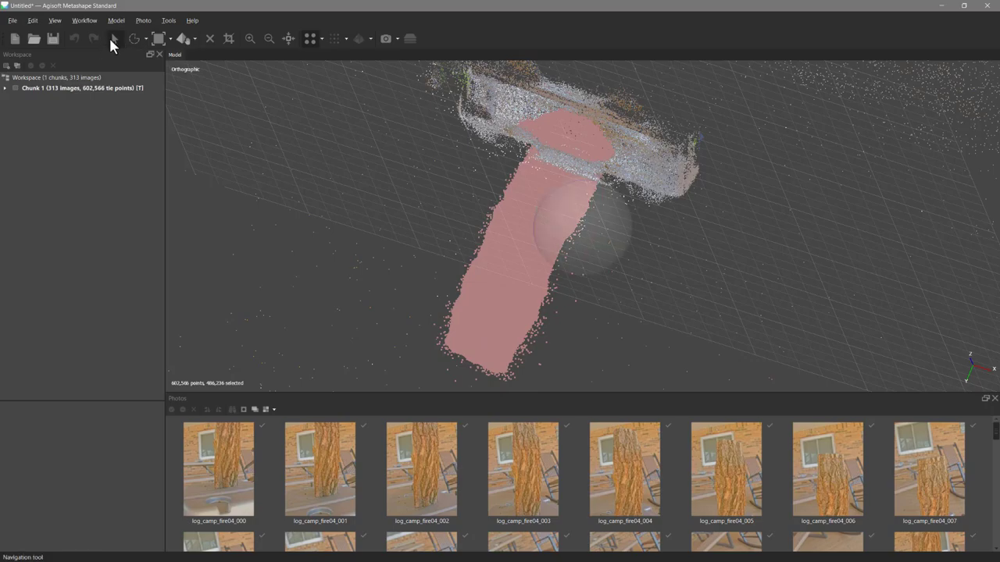
mouse_move(599, 228)
mouse_down()
mouse_move(547, 209)
mouse_move(449, 219)
mouse_move(544, 256)
mouse_move(574, 308)
mouse_move(563, 211)
mouse_move(557, 328)
mouse_up()
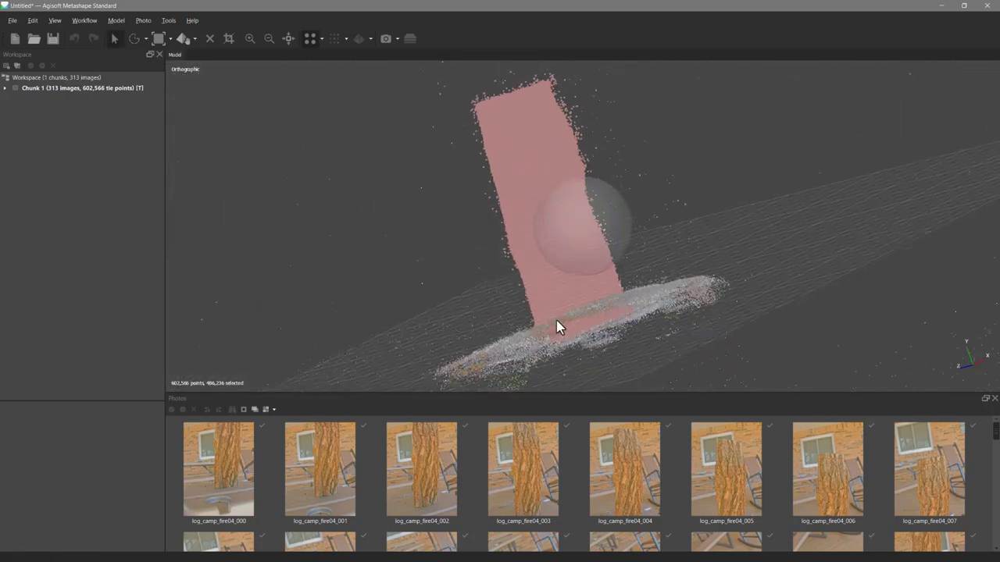
click(33, 21)
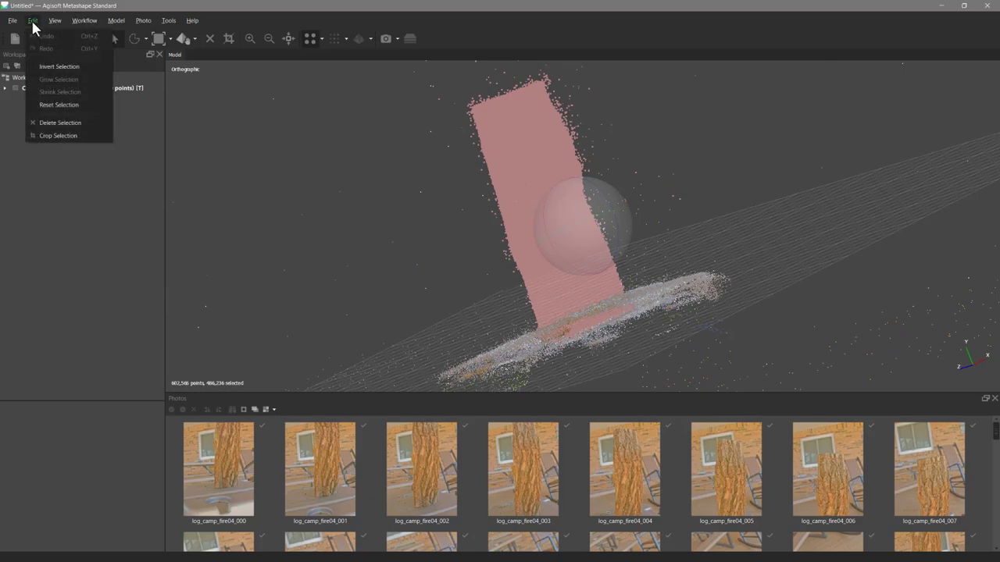
click(59, 66)
scroll(558, 216, down, 5)
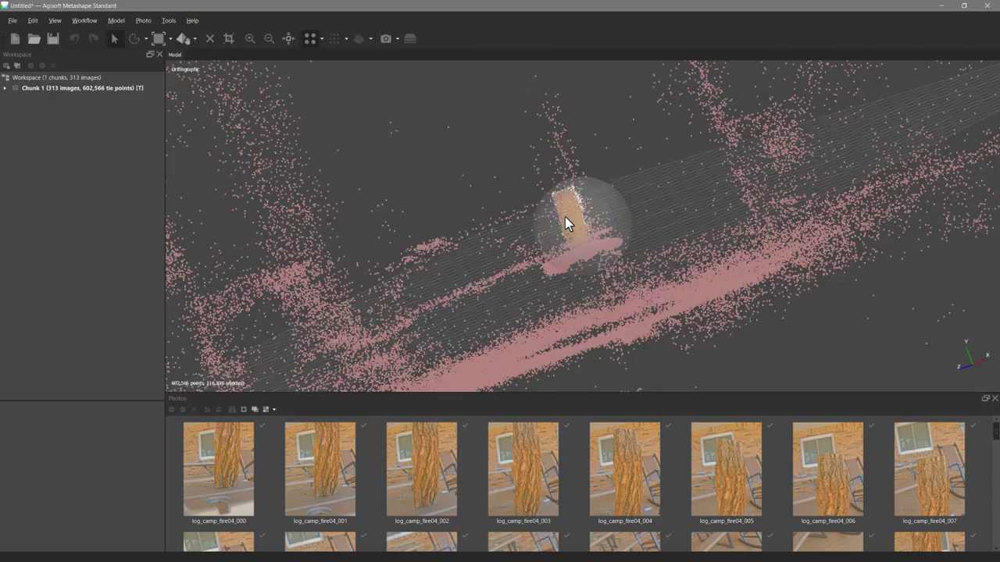
scroll(563, 214, down, 2)
click(211, 36)
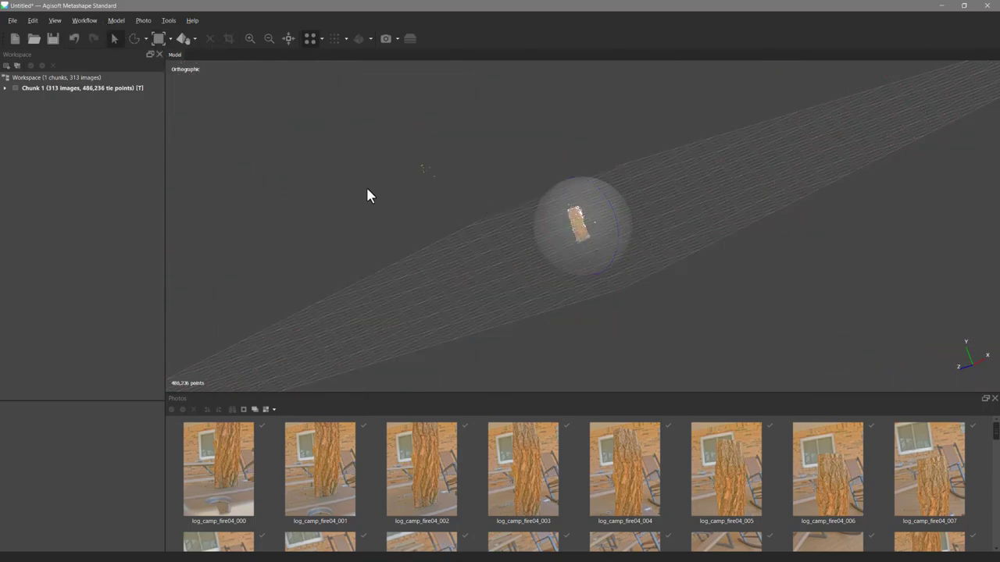
Select the small stray point cluster far from the log with the free-form selection and delete it
click(134, 38)
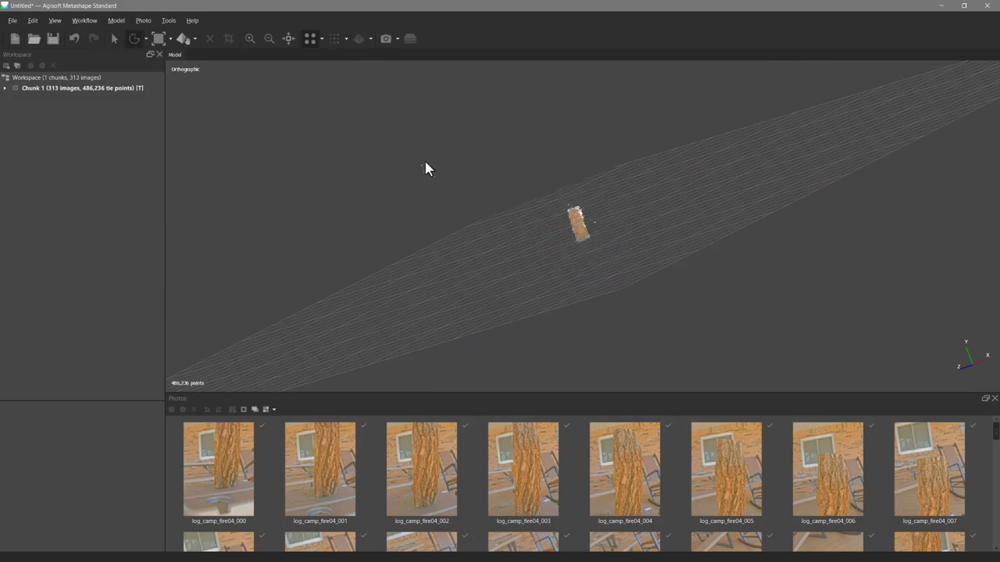
drag(549, 198, 320, 210)
click(210, 38)
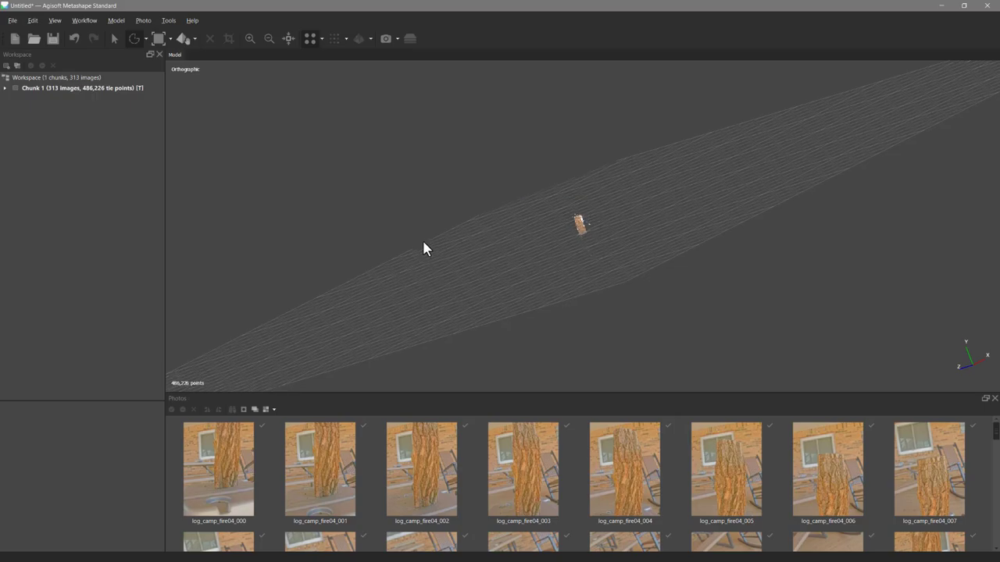
Delete the stray points below and beside the log in the end-on XZ view
scroll(438, 251, up, 5)
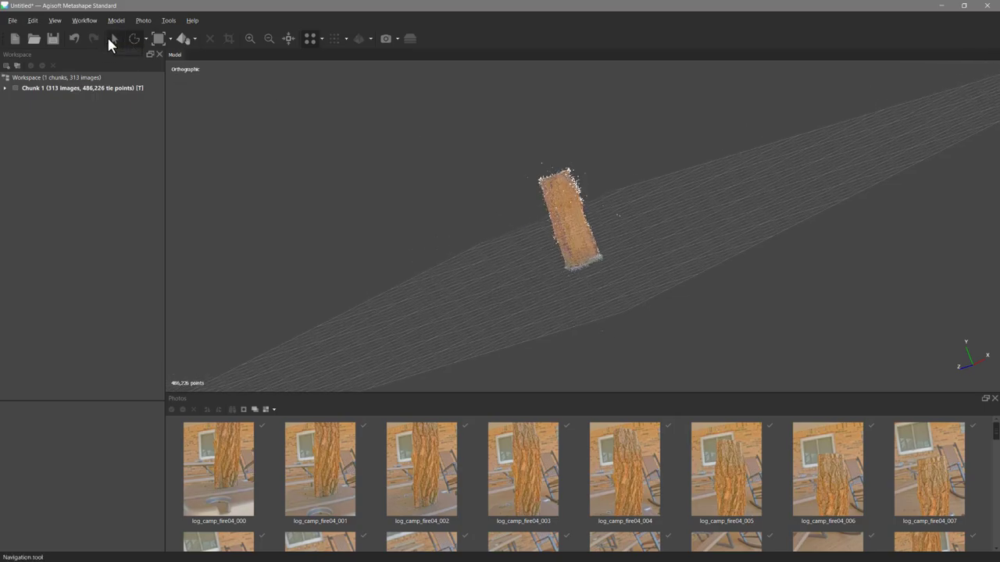
key(KP_1)
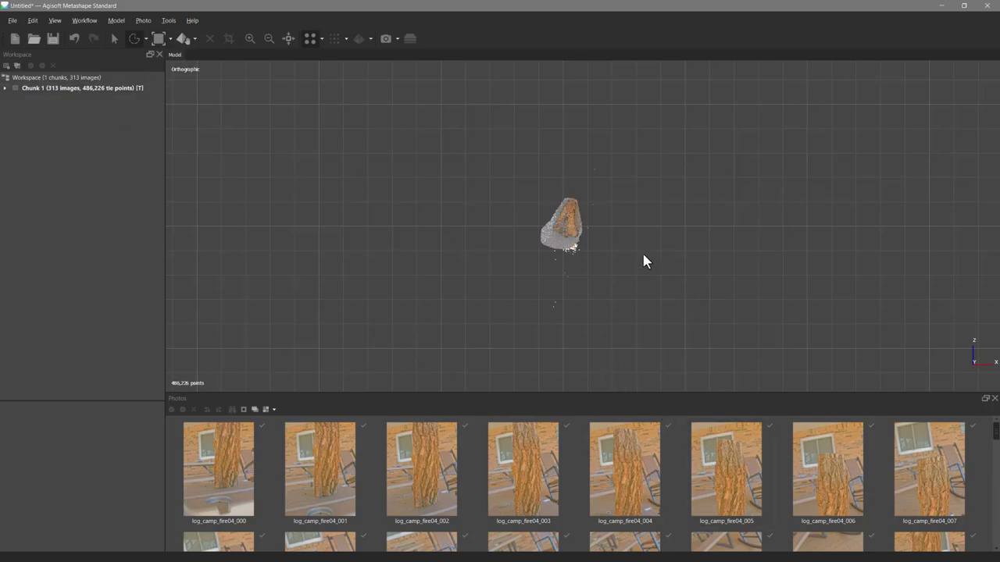
mouse_move(562, 254)
mouse_down()
mouse_move(529, 327)
mouse_move(611, 314)
mouse_up()
click(210, 39)
mouse_move(582, 205)
mouse_down()
mouse_move(639, 161)
mouse_move(637, 240)
mouse_up()
scroll(600, 248, up, 8)
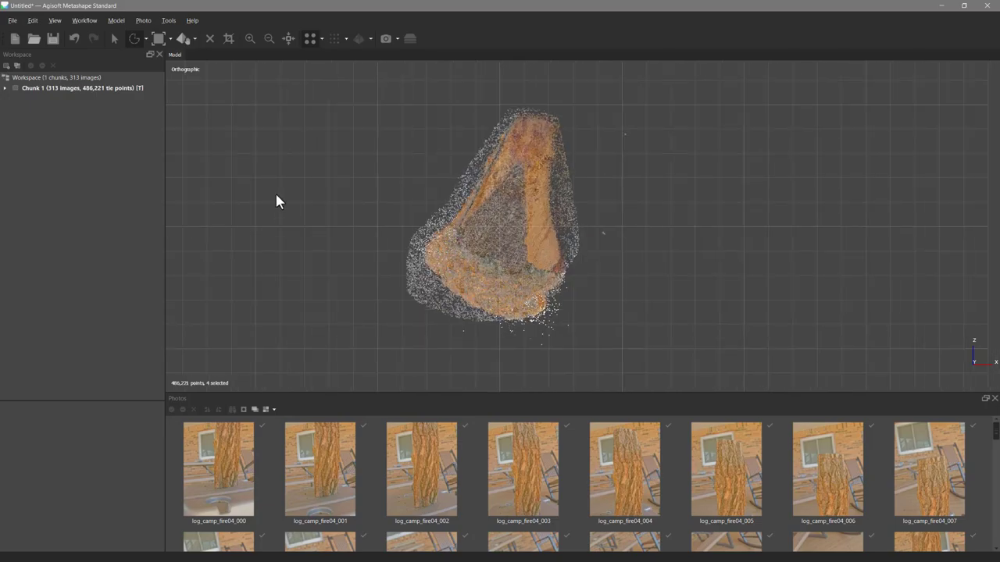
click(209, 39)
Delete the leftover ground points that stick out past the log's base in the YZ side view
key(KP_3)
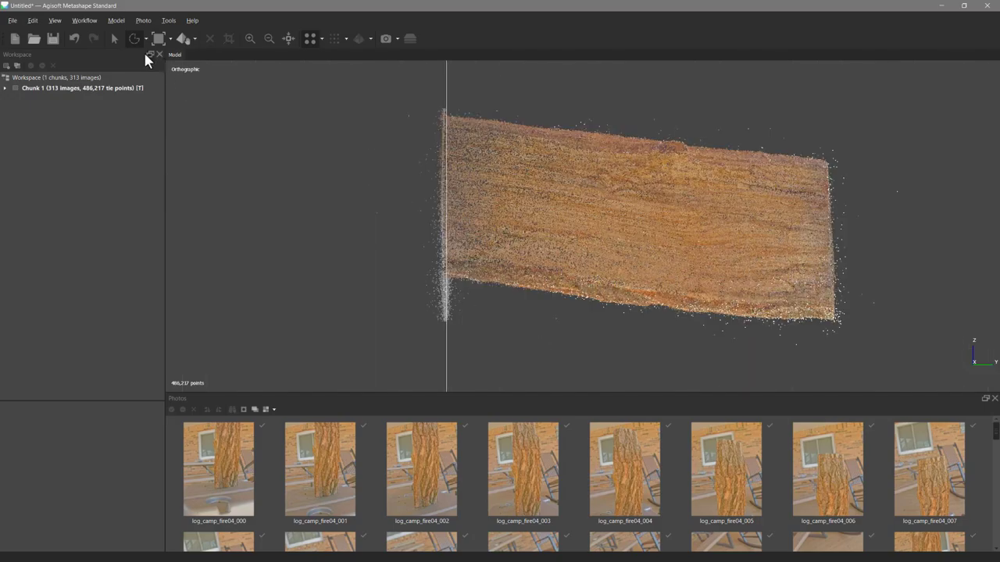
drag(458, 279, 514, 336)
key(Delete)
drag(415, 303, 412, 313)
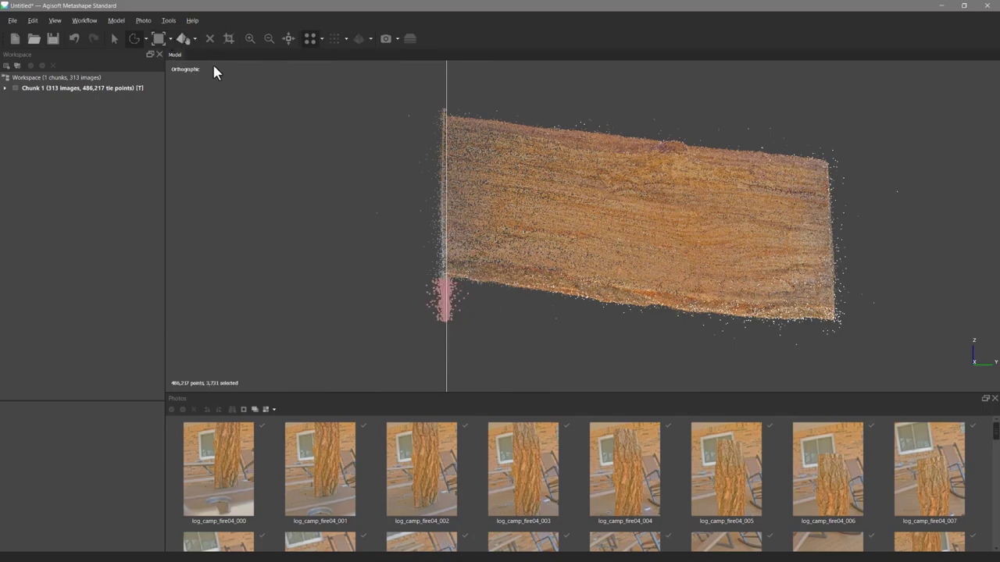
click(209, 38)
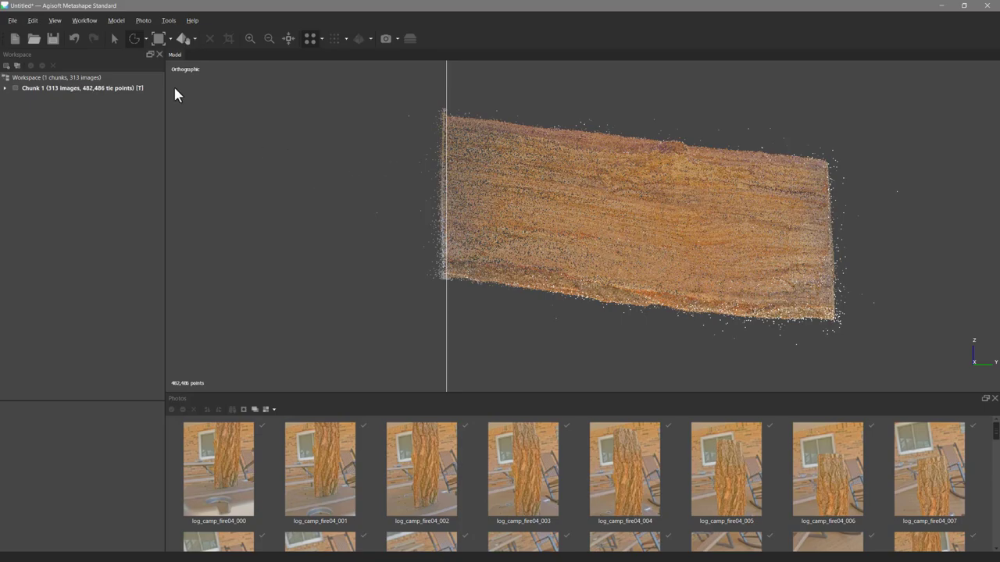
Rotate the reconstruction region in the side view so its sides line up more closely with the log
click(171, 38)
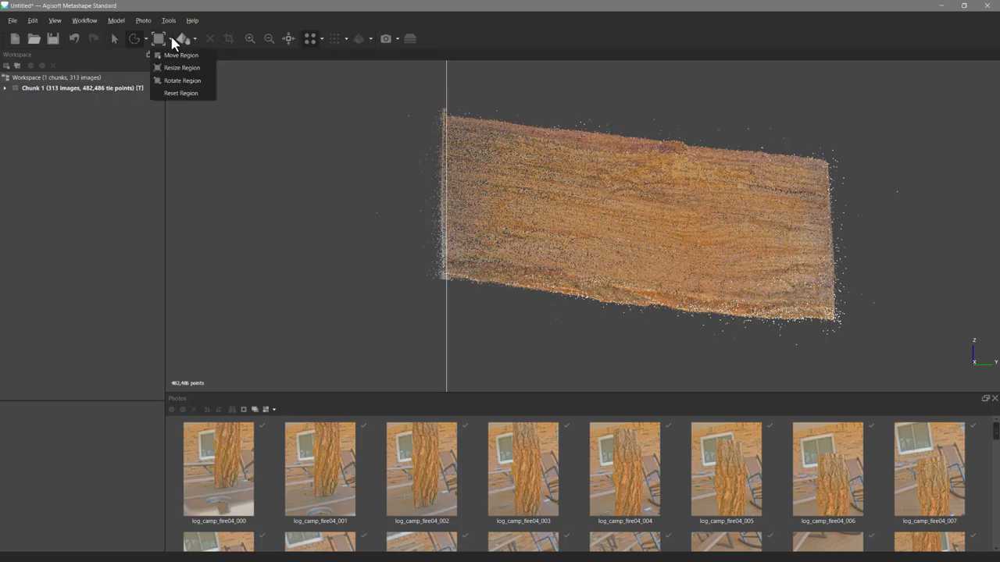
click(175, 81)
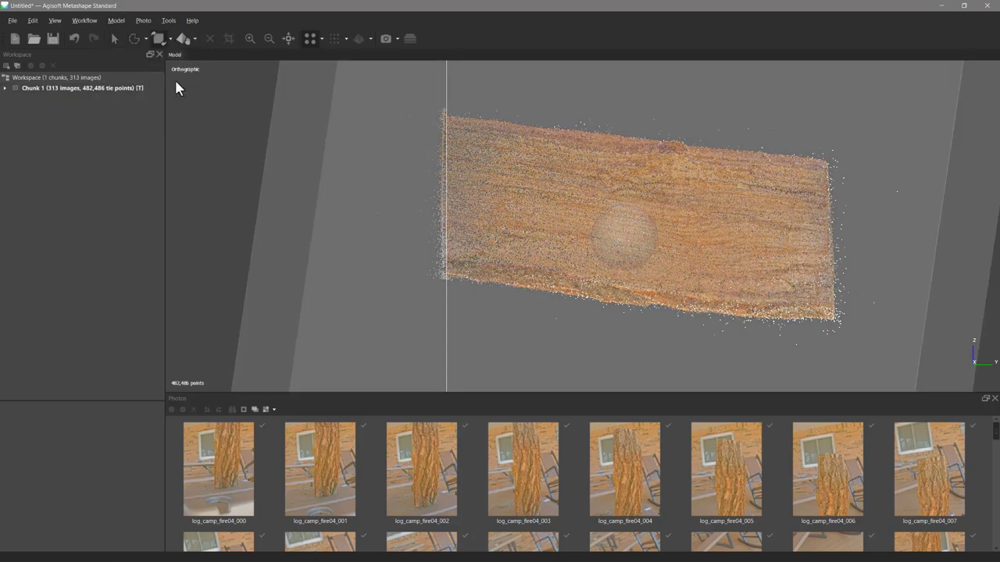
scroll(407, 184, down, 3)
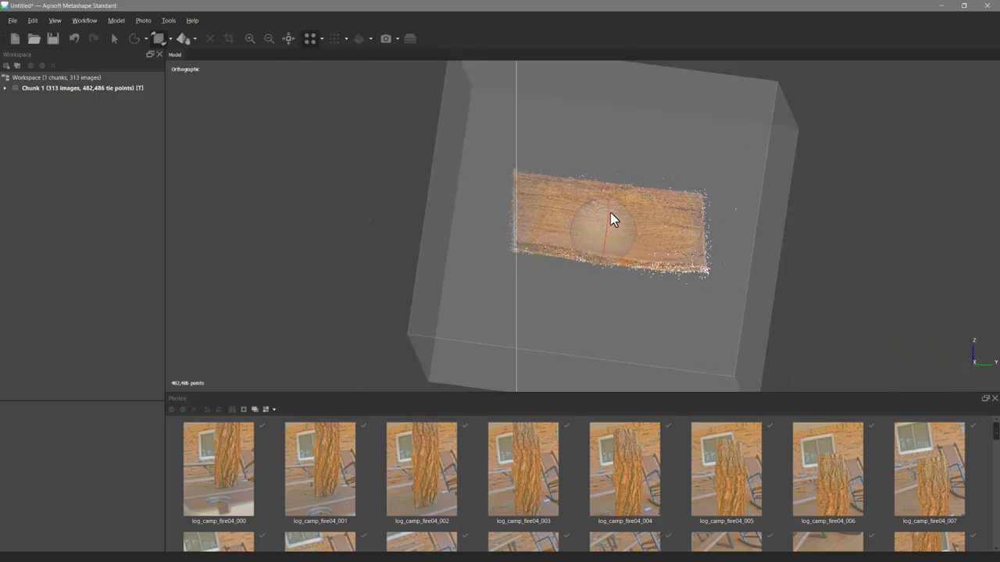
mouse_move(607, 216)
mouse_down()
mouse_move(630, 217)
mouse_move(615, 232)
mouse_up()
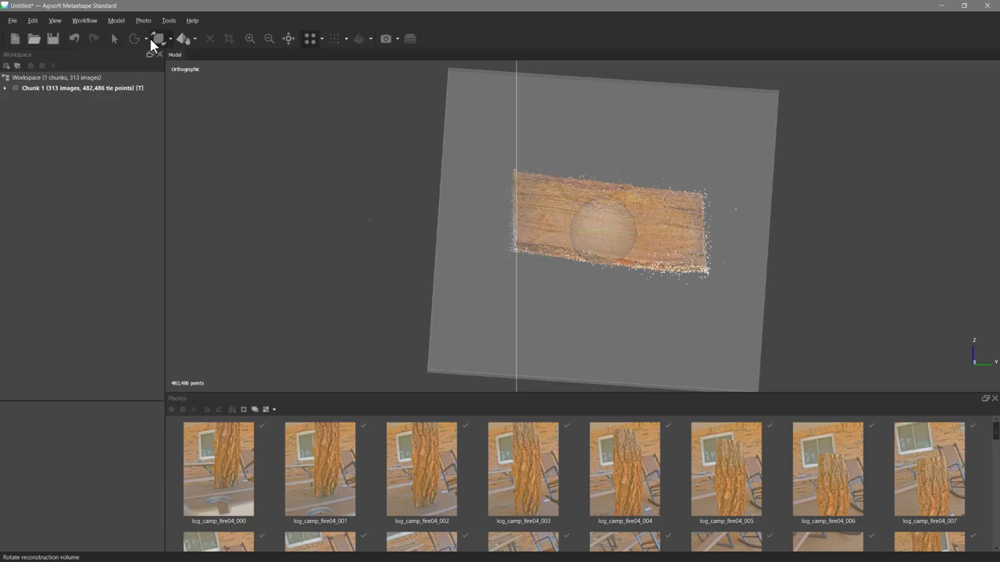
Resize the reconstruction region on all four sides to fit closely around the log in the side view
click(170, 39)
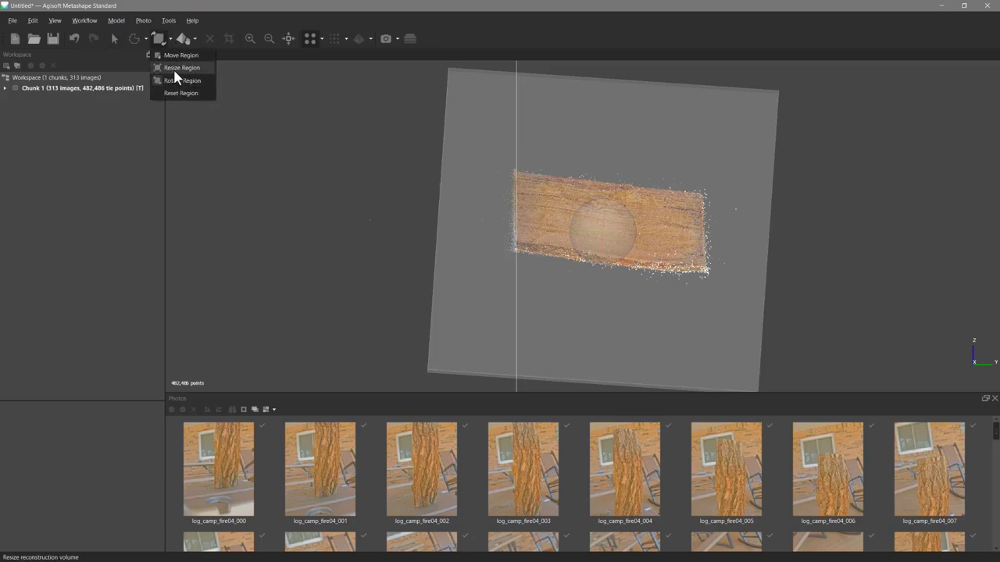
click(181, 68)
drag(617, 69, 616, 160)
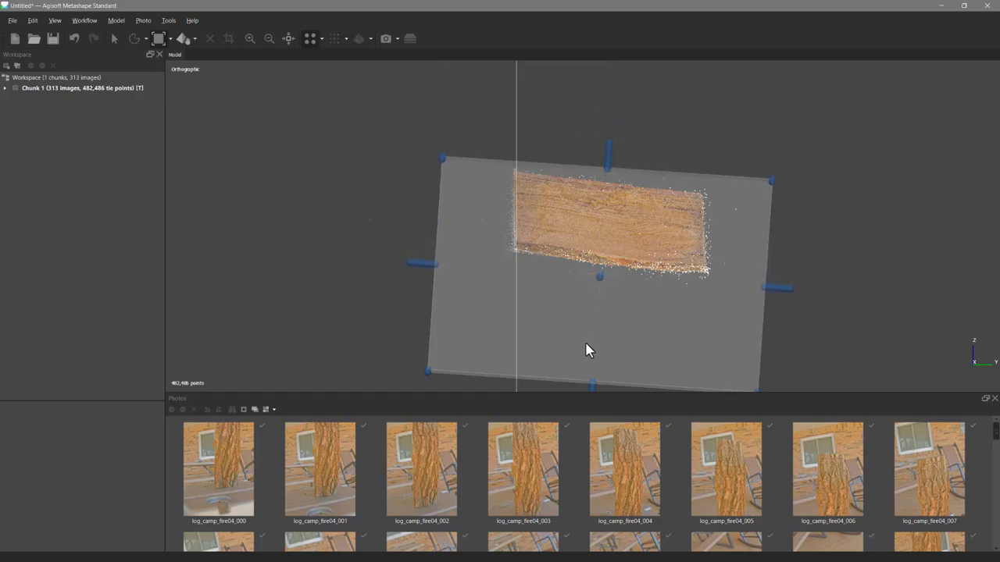
drag(590, 388, 593, 282)
drag(789, 235, 735, 235)
drag(441, 209, 489, 211)
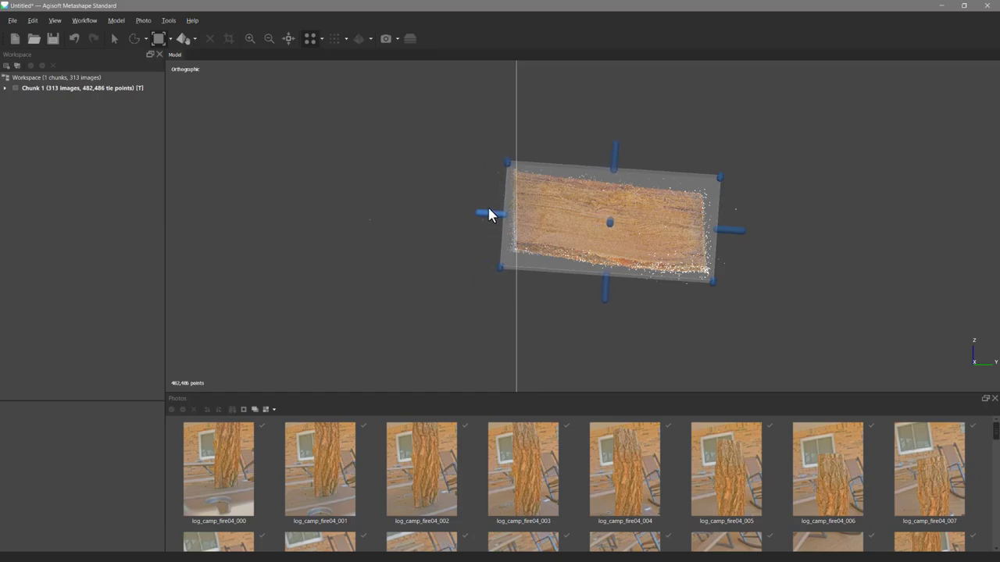
Rotate the reconstruction region in the side view until its base edge is parallel to the ground grid line
scroll(550, 217, up, 4)
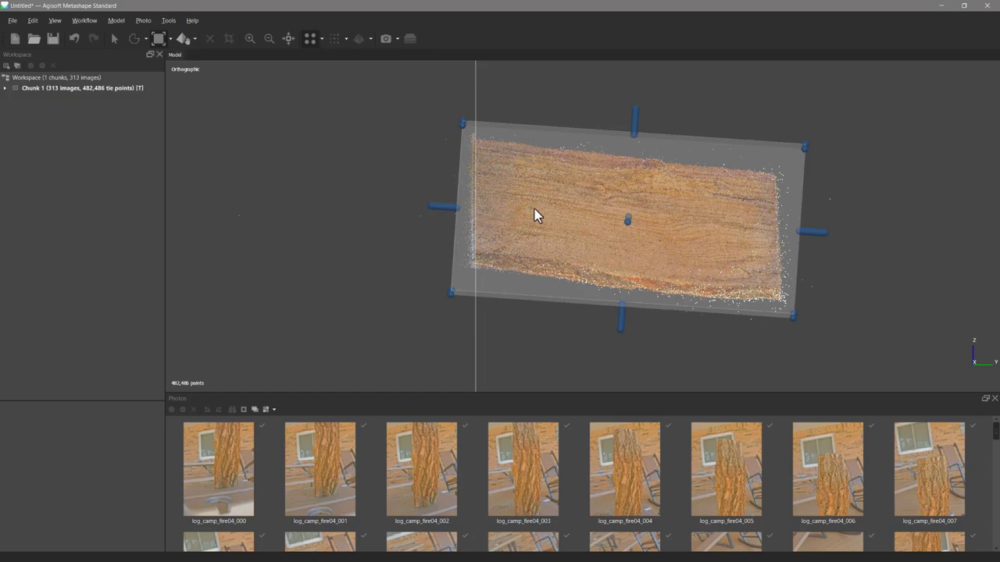
click(170, 39)
click(189, 81)
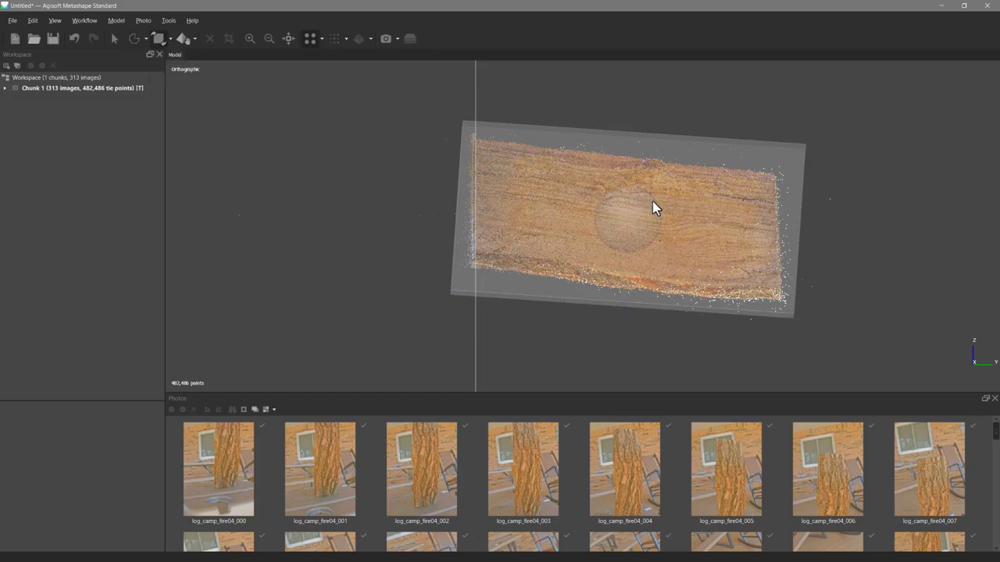
drag(657, 205, 624, 201)
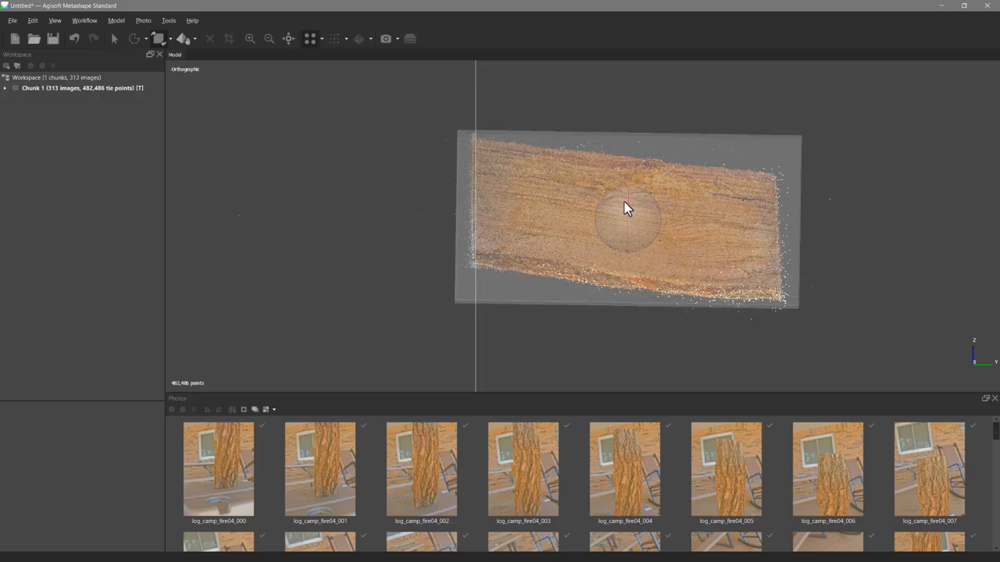
click(170, 40)
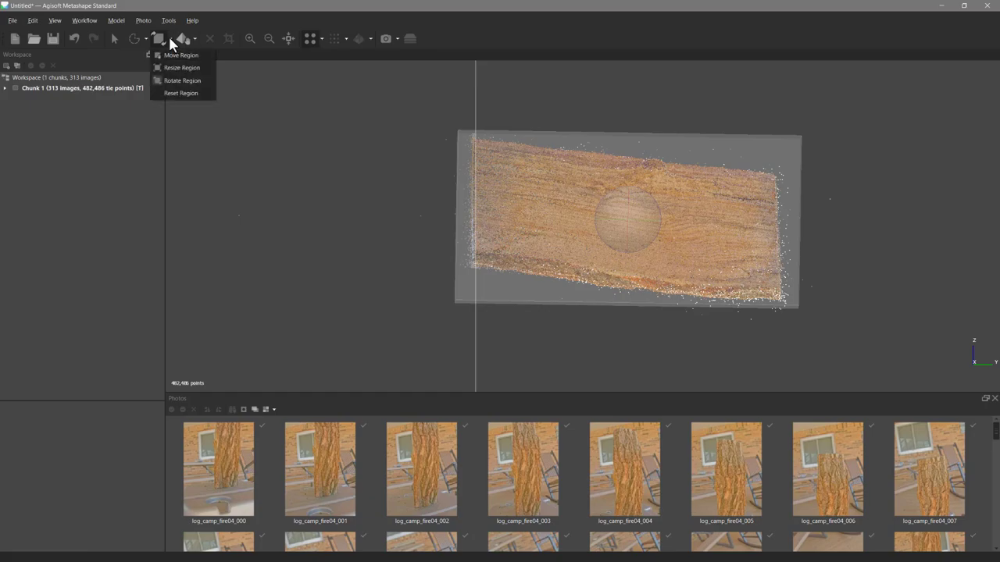
click(181, 80)
drag(657, 210, 655, 211)
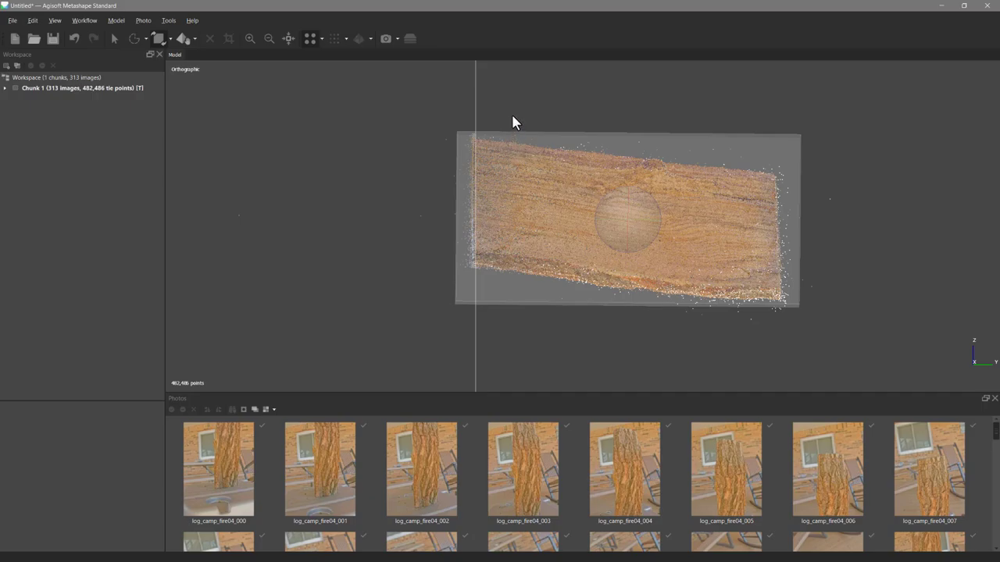
Resize the reconstruction region's two vertical sides in the XY view to fit closely around the log's width
key(KP_7)
scroll(520, 230, down, 3)
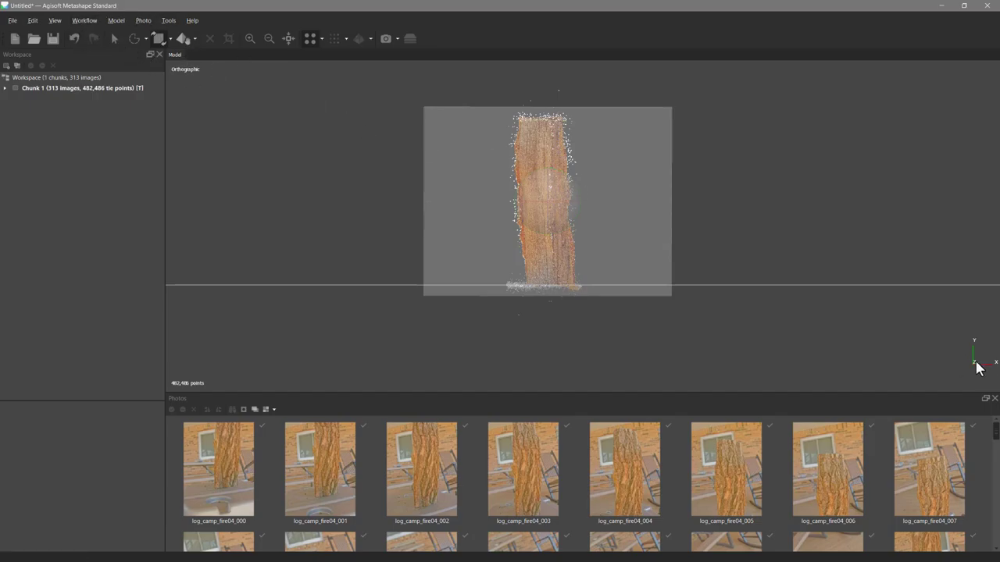
click(170, 38)
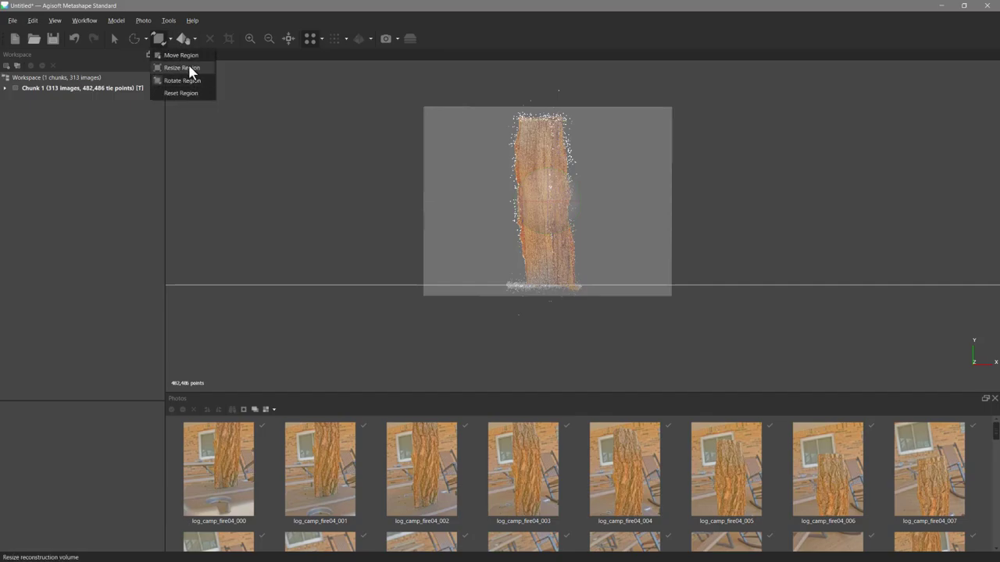
click(185, 70)
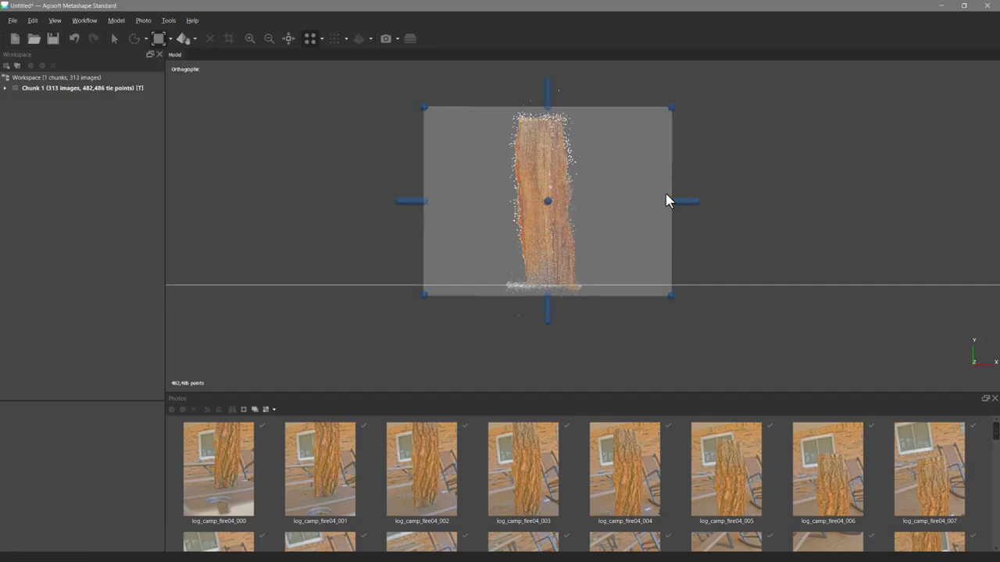
drag(685, 201, 592, 196)
drag(411, 199, 495, 201)
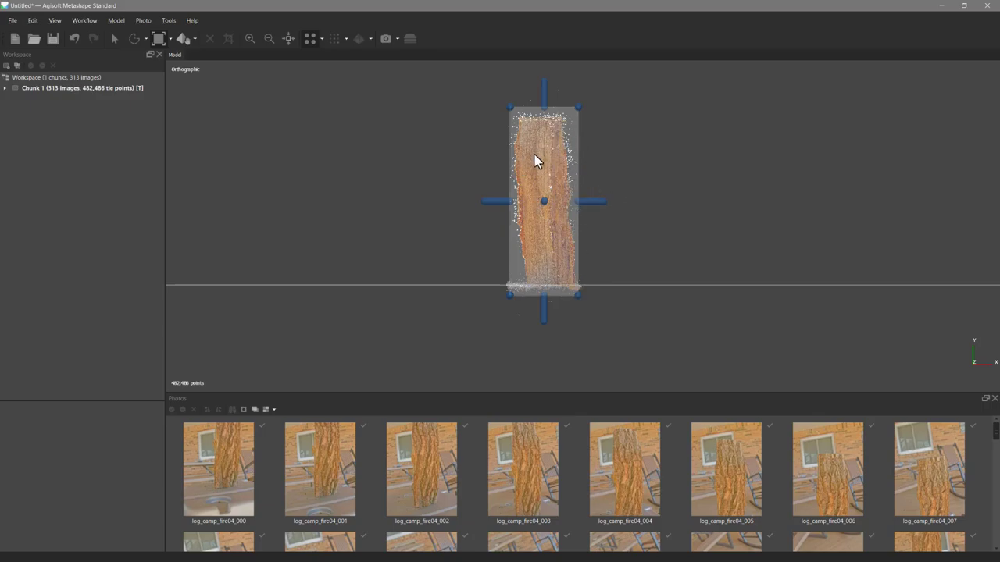
Examine how the reconstruction region fits around the log from the side, end, front and angled views
key(KP_3)
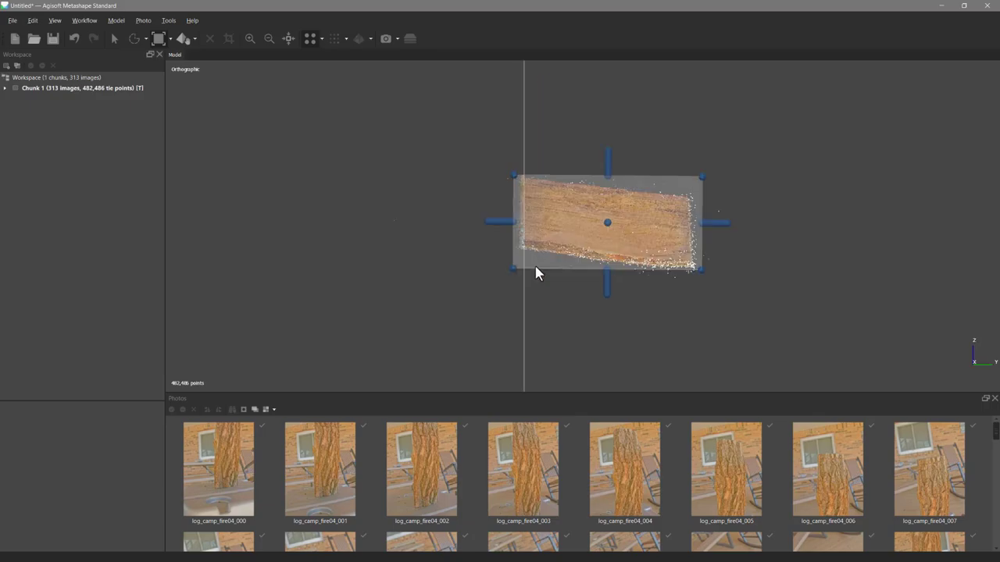
scroll(531, 207, up, 2)
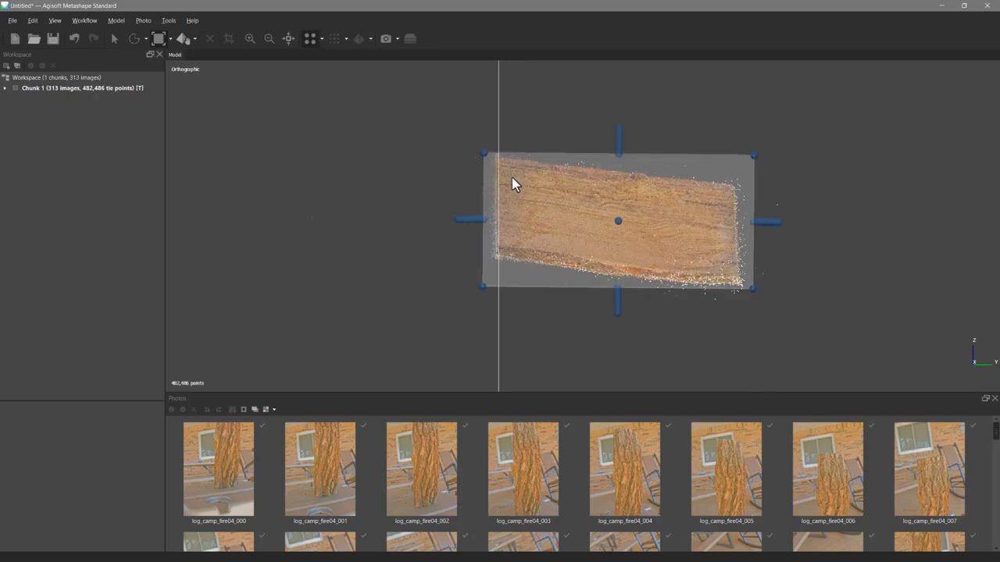
scroll(511, 178, up, 3)
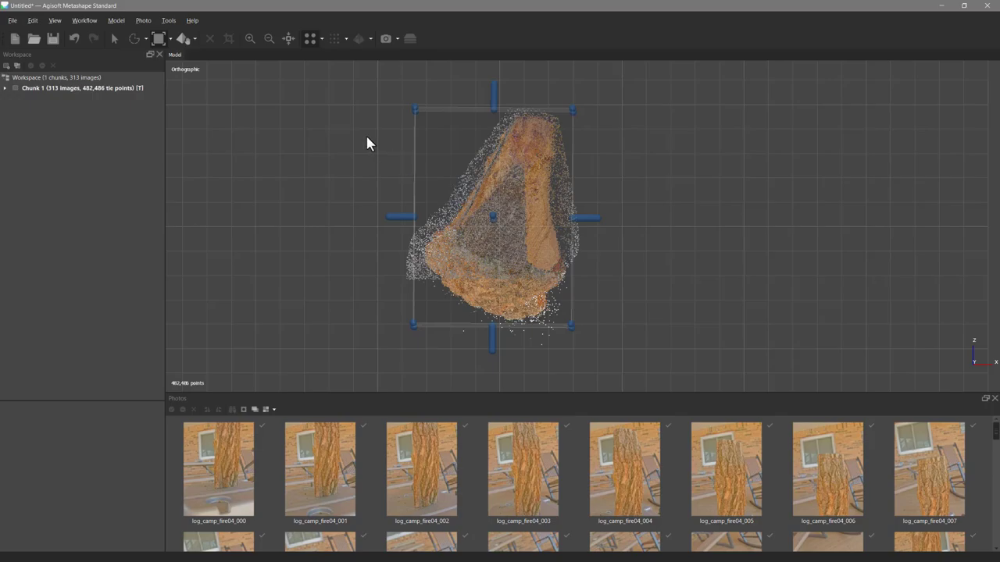
key(KP_0)
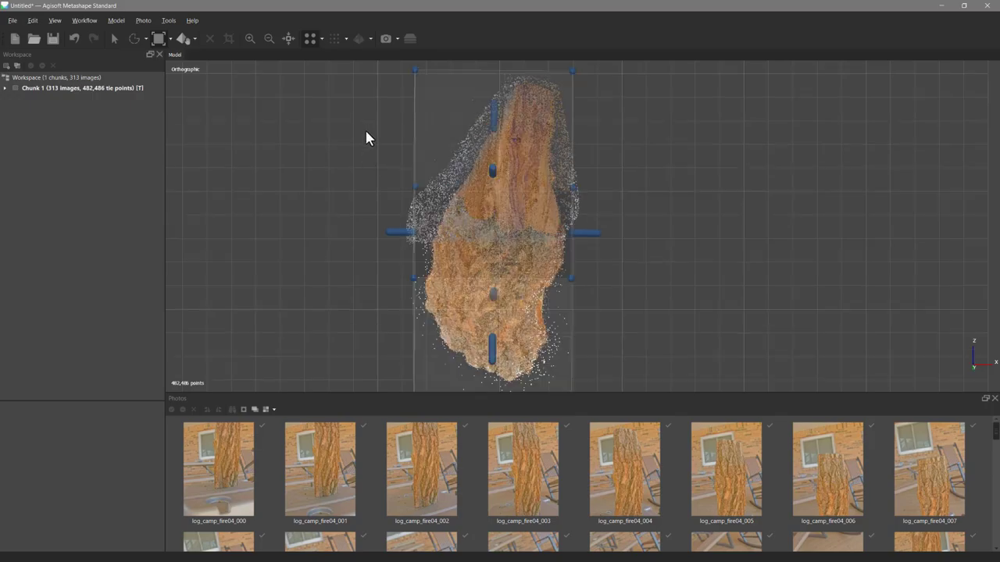
key(KP_7)
key(KP_7)
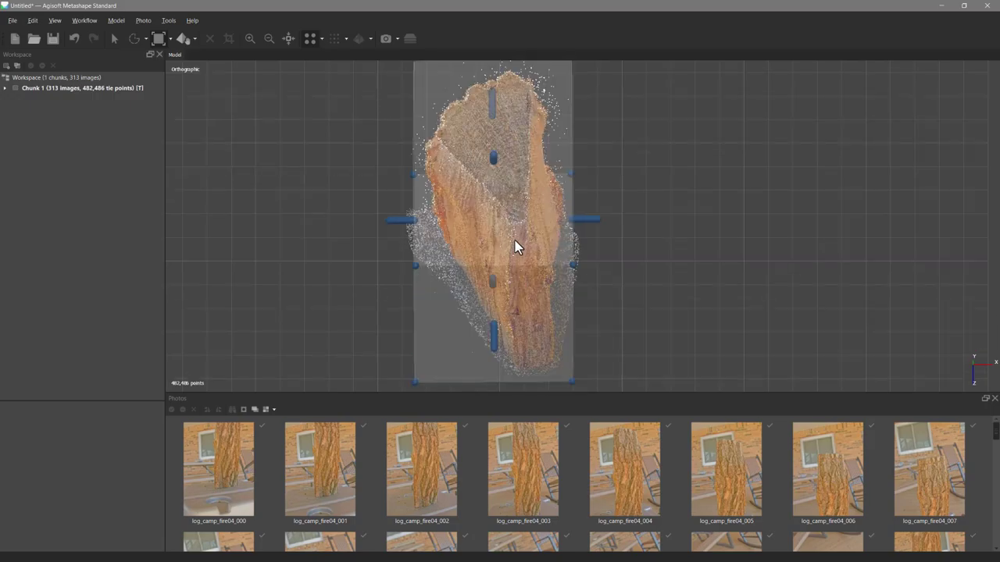
key(KP_1)
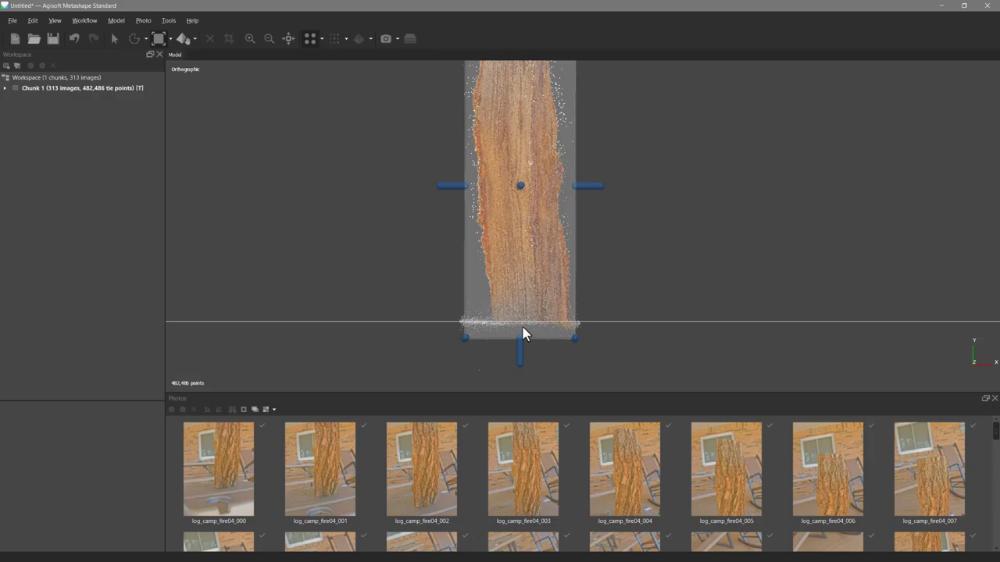
key(KP_3)
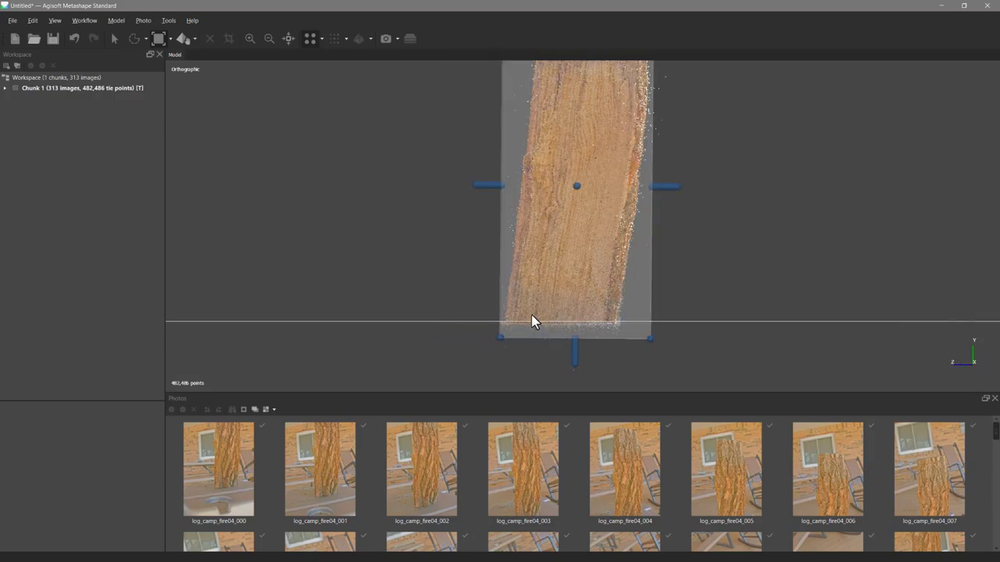
key(ctrl+KP_1)
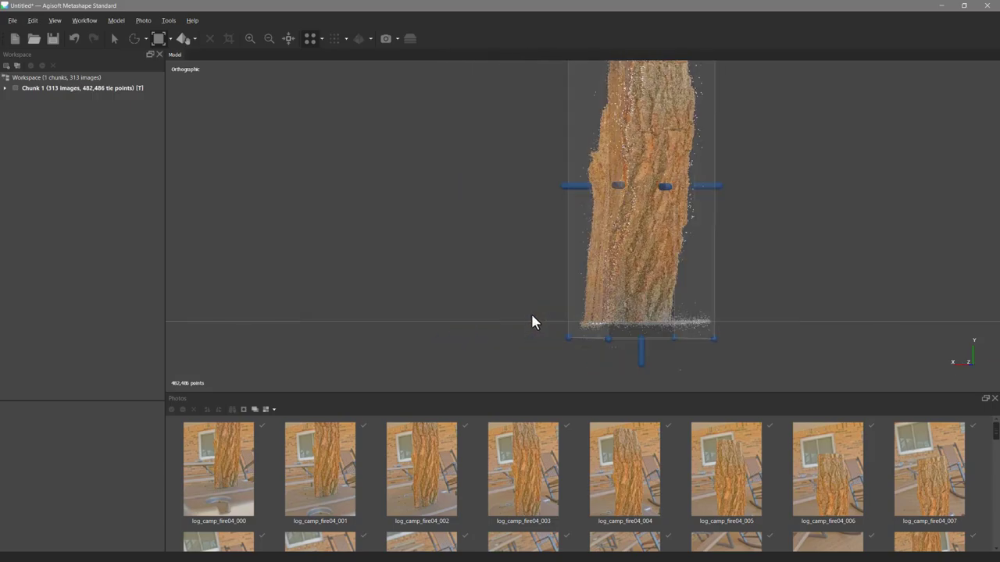
key(KP_7)
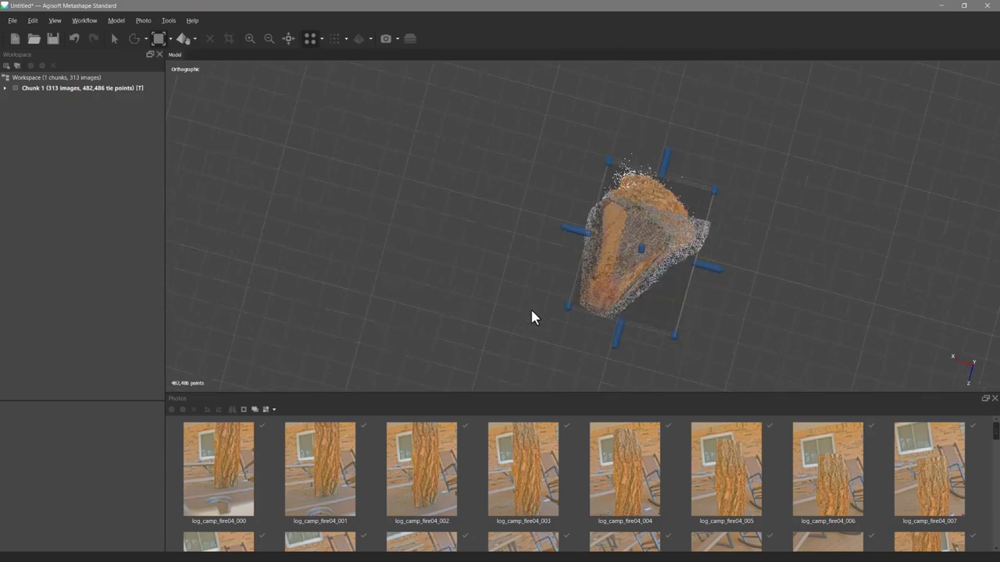
key(ctrl+KP_1)
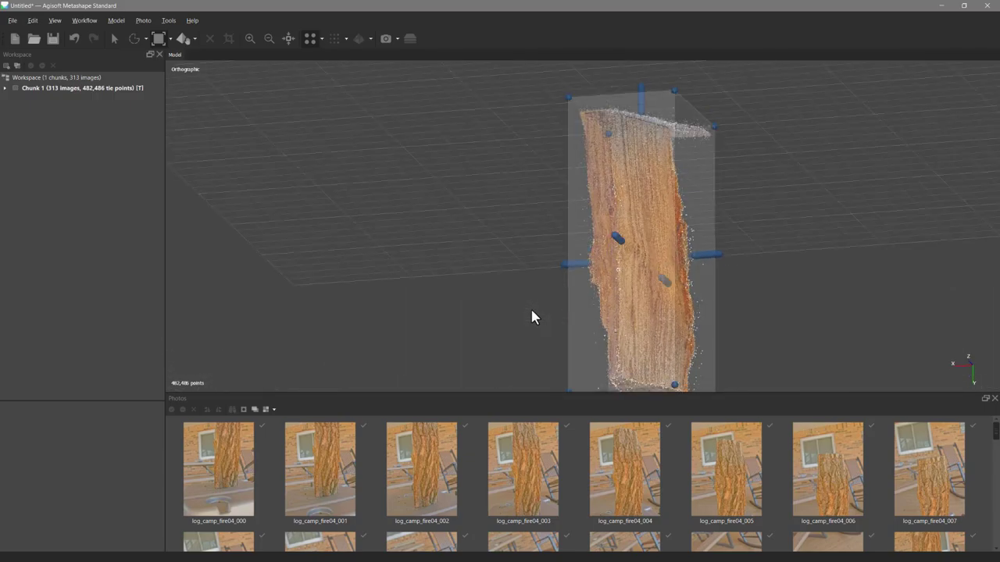
key(ctrl+KP_7)
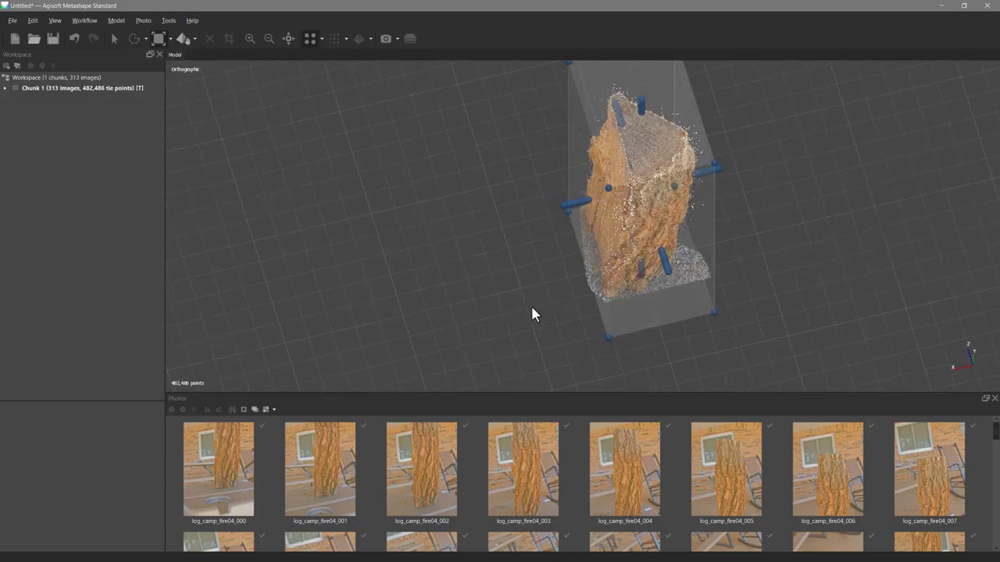
key(KP_1)
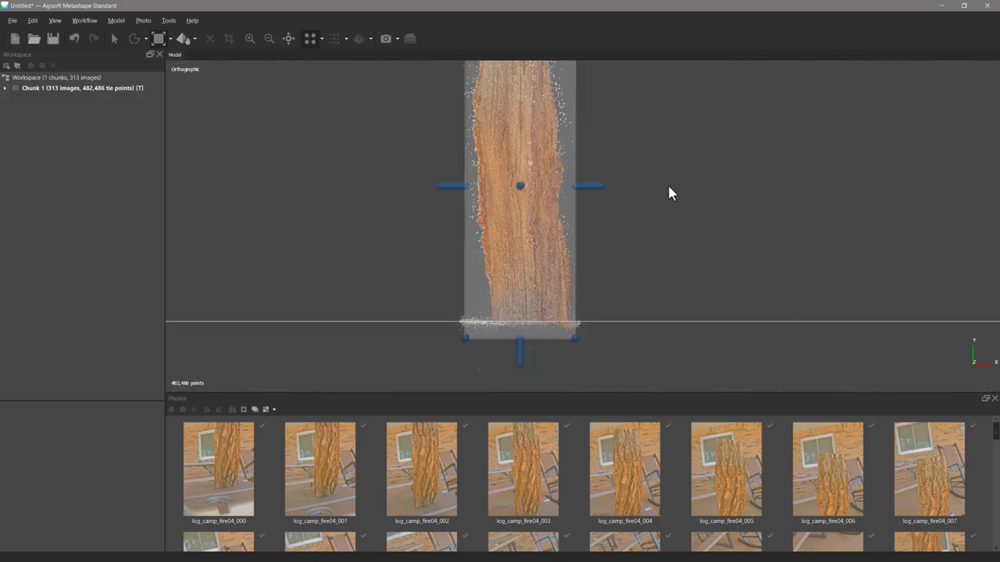
Raise the reconstruction region's base to the ground grid line in the XY view, cutting off the ground points beneath the log
scroll(580, 338, up, 2)
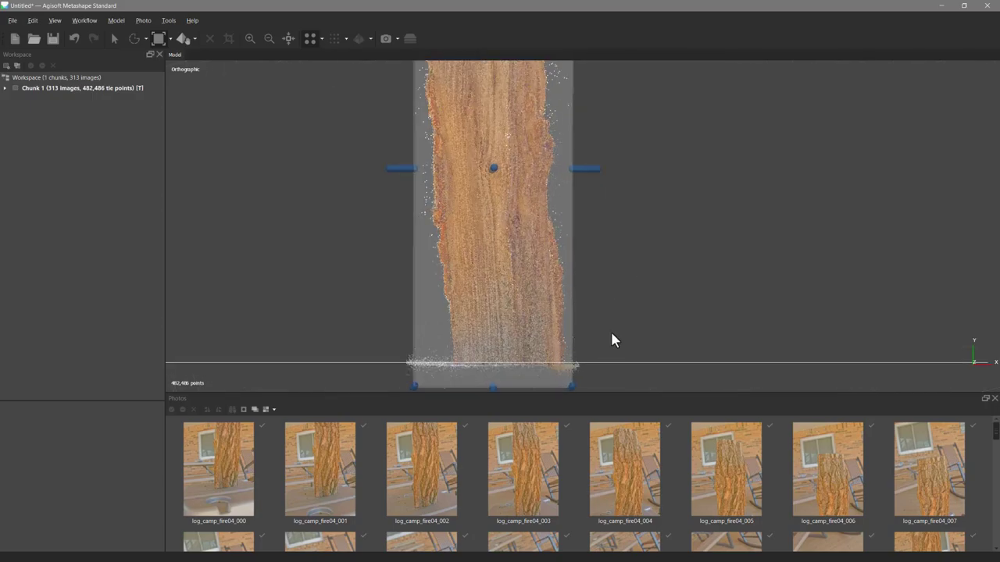
drag(612, 341, 634, 264)
scroll(612, 319, up, 2)
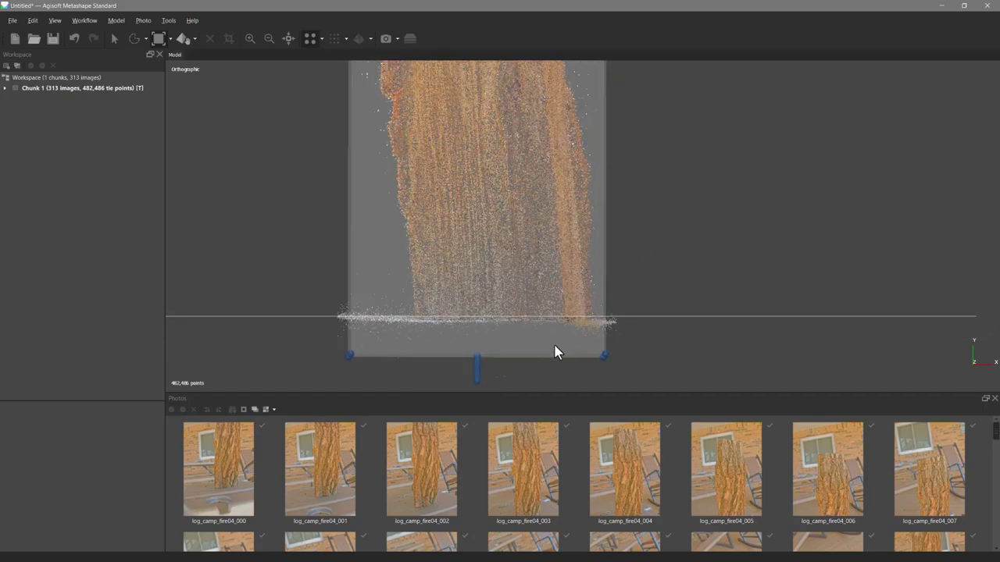
drag(478, 372, 478, 340)
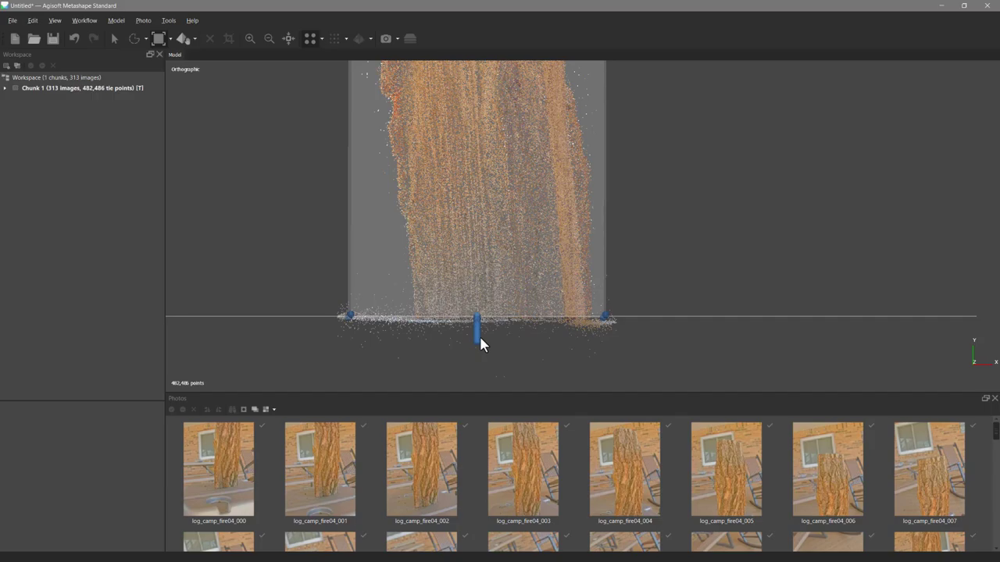
scroll(489, 348, up, 2)
drag(533, 338, 420, 336)
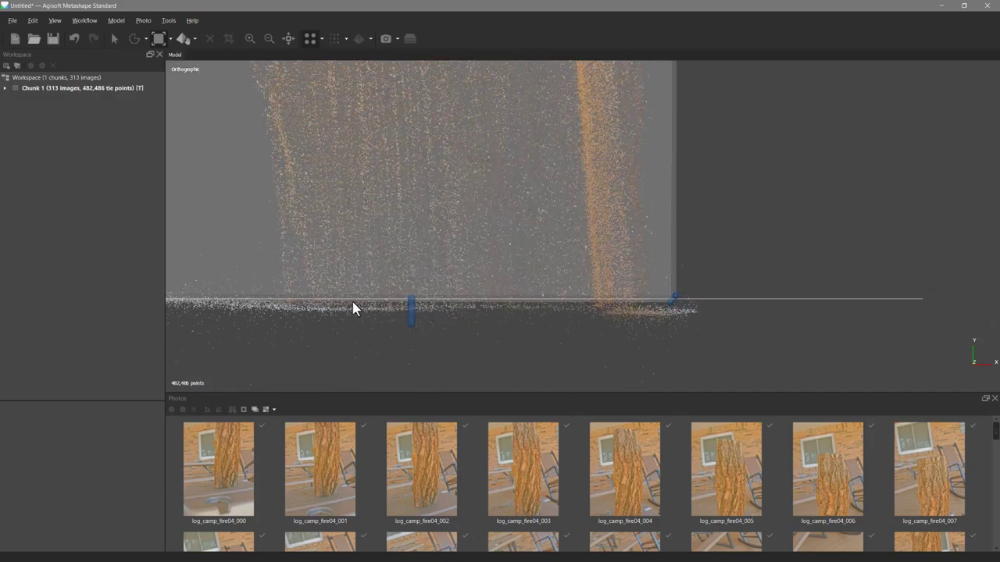
Rotate the reconstruction region slightly in the XY view to level its base with the ground grid line
click(171, 38)
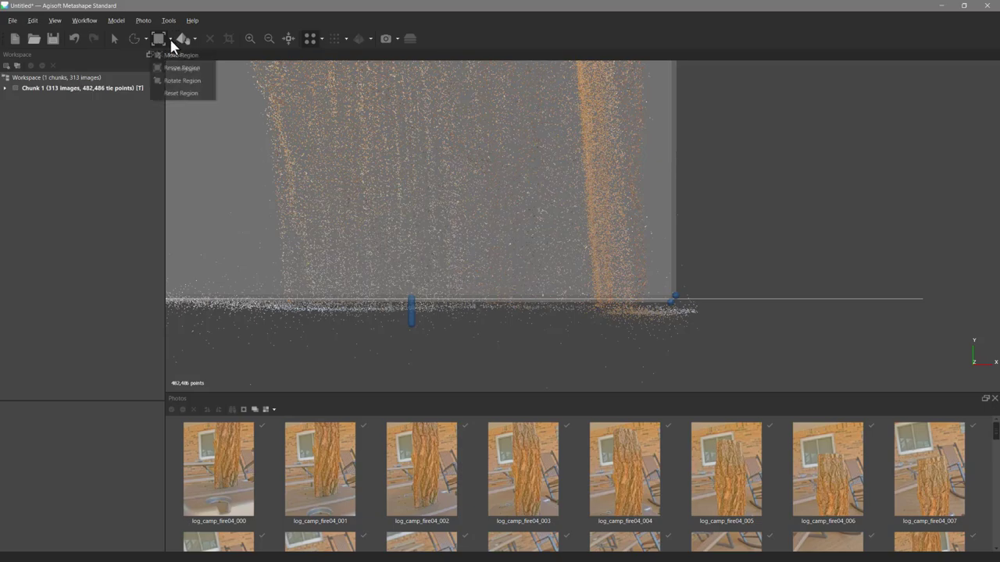
click(181, 93)
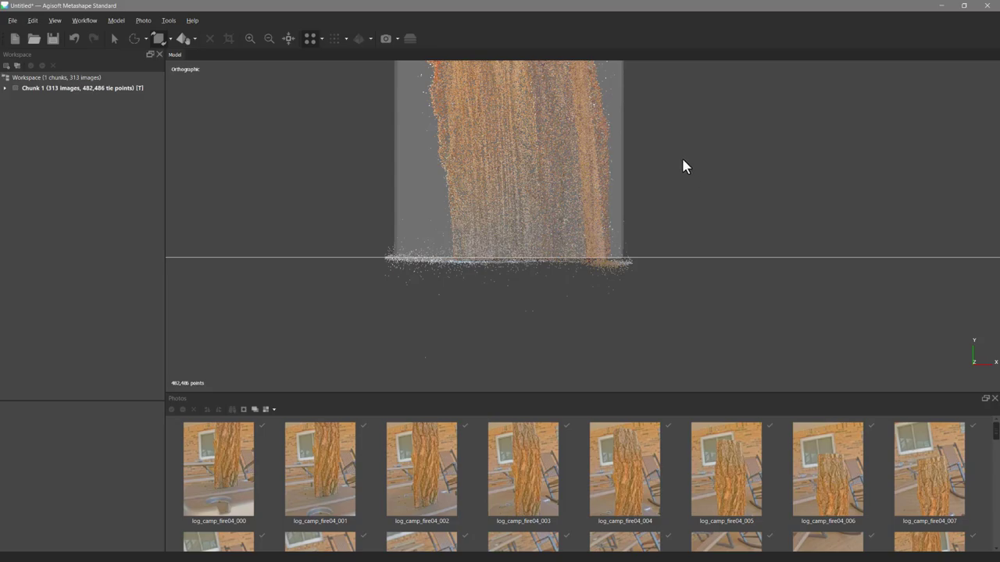
drag(683, 167, 558, 151)
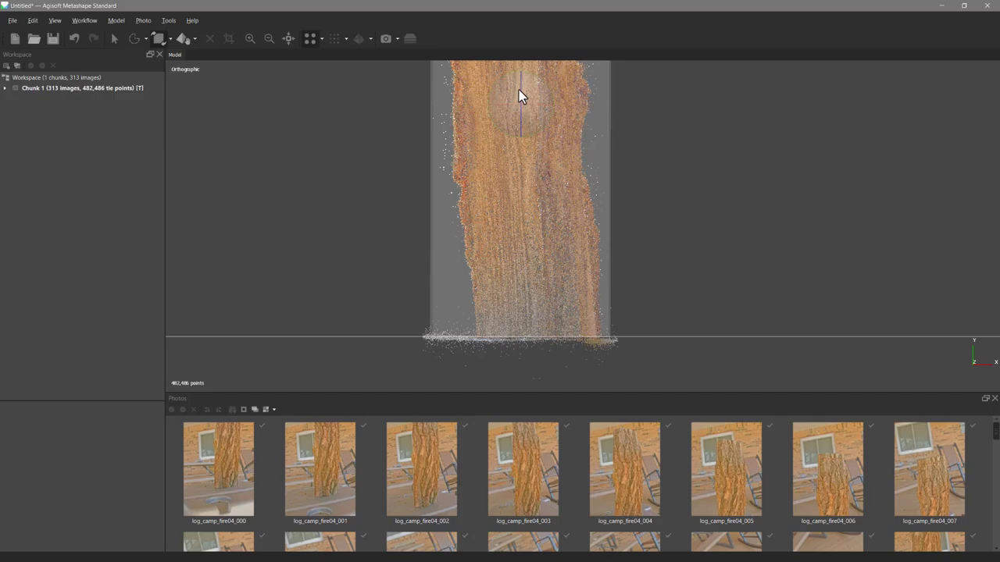
drag(518, 90, 493, 287)
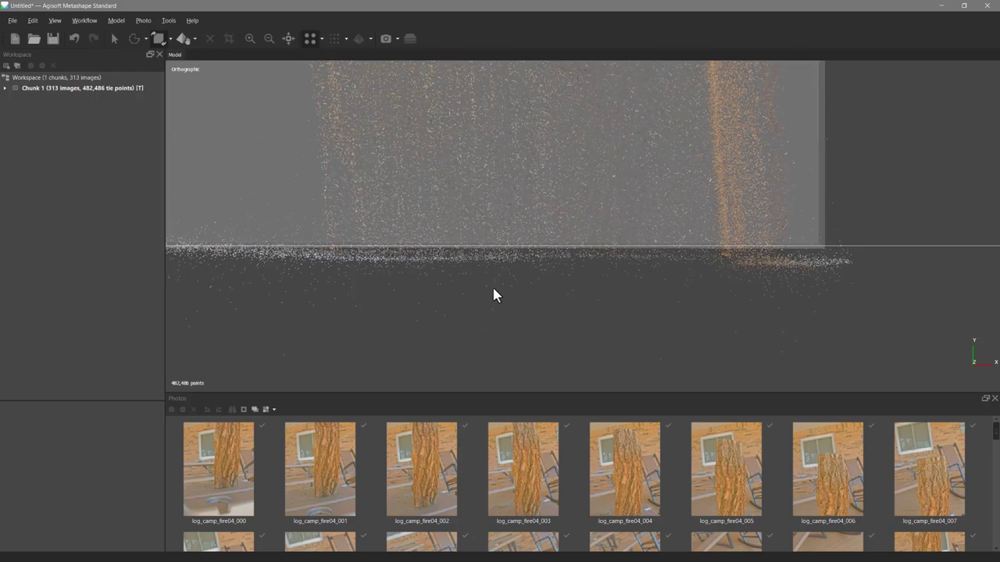
Fine-tune the height of the reconstruction region's base at the ground grid line and check its fit around the whole log
click(170, 38)
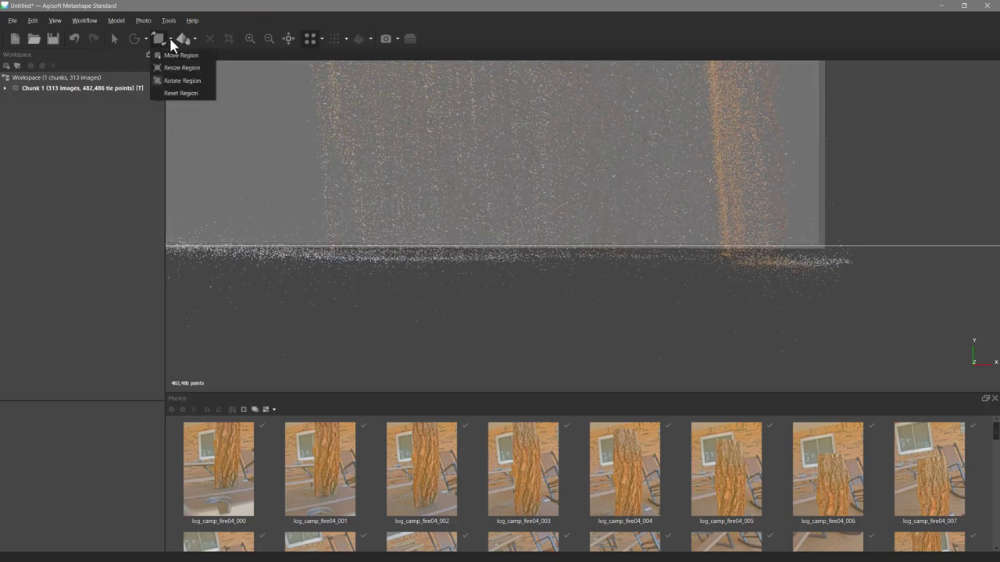
click(180, 68)
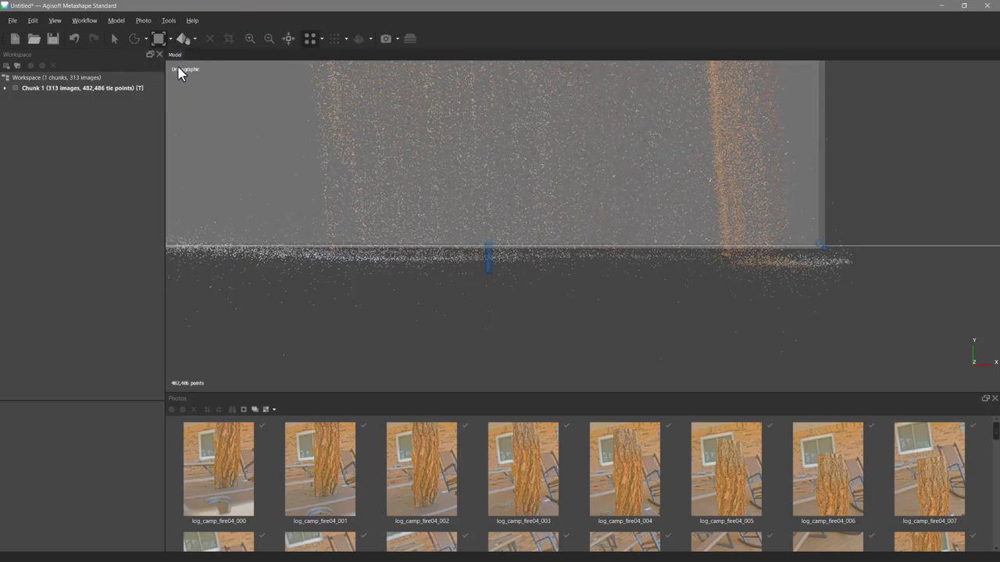
drag(480, 259, 488, 257)
key(KP_3)
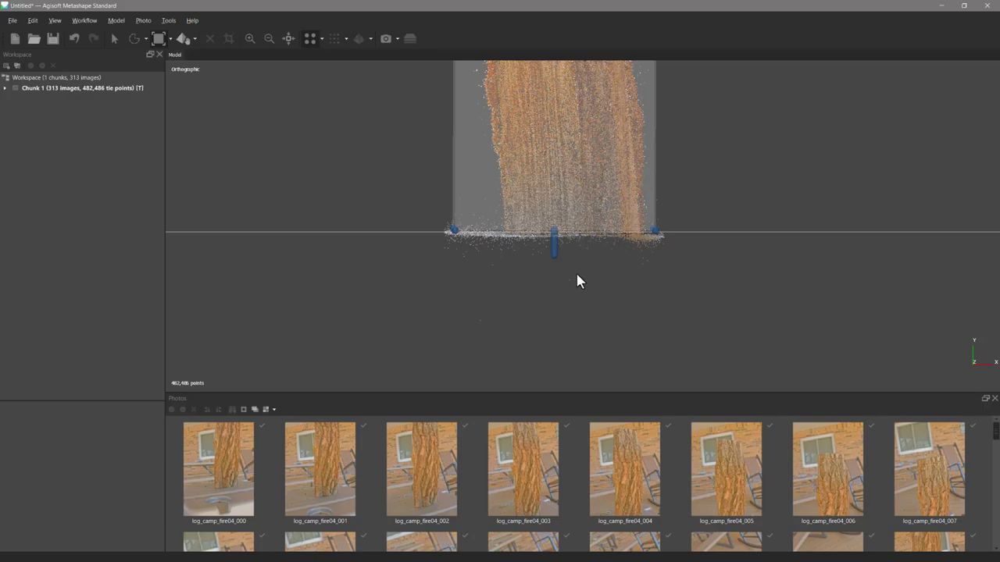
key(KP_1)
right_drag(621, 279, 569, 352)
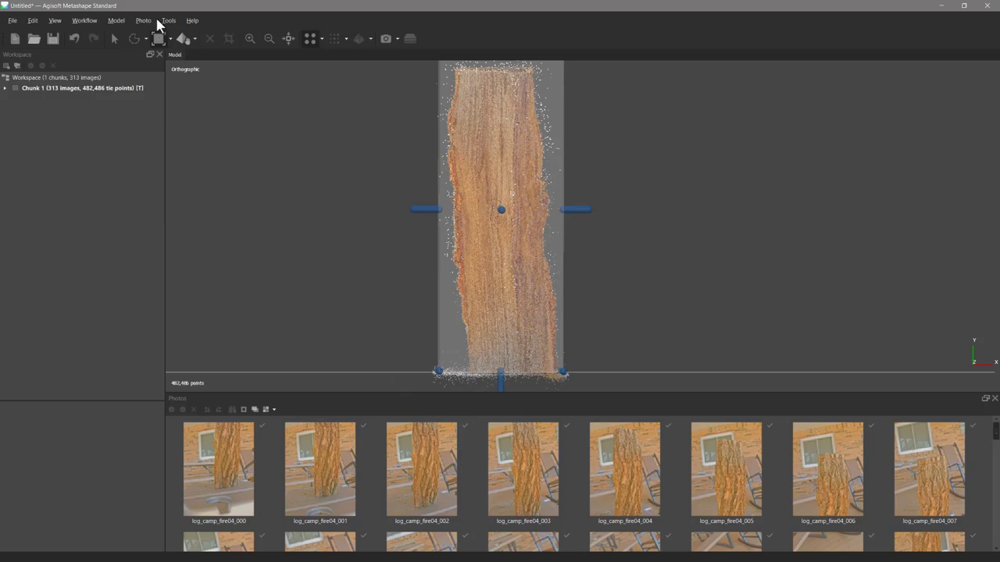
Build a mesh from depth maps with Arbitrary (3D) surface type, Medium quality and Medium face count, and minimize the processing progress window
click(83, 20)
click(109, 83)
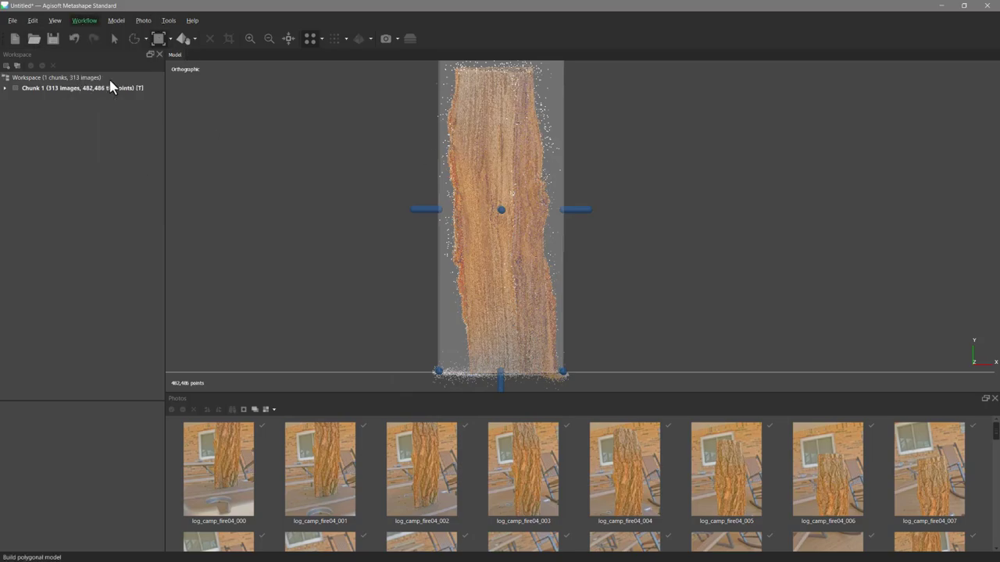
click(521, 220)
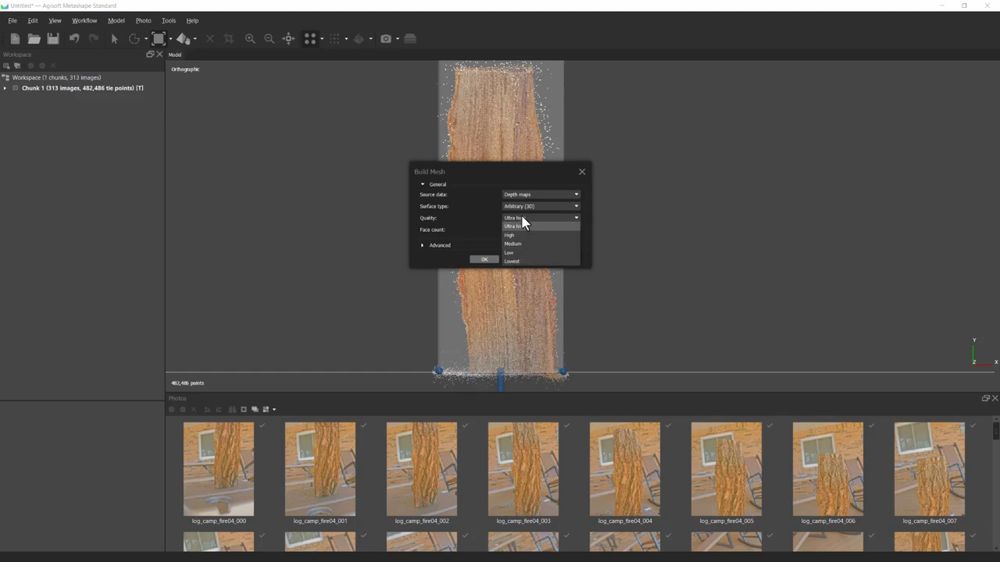
click(514, 244)
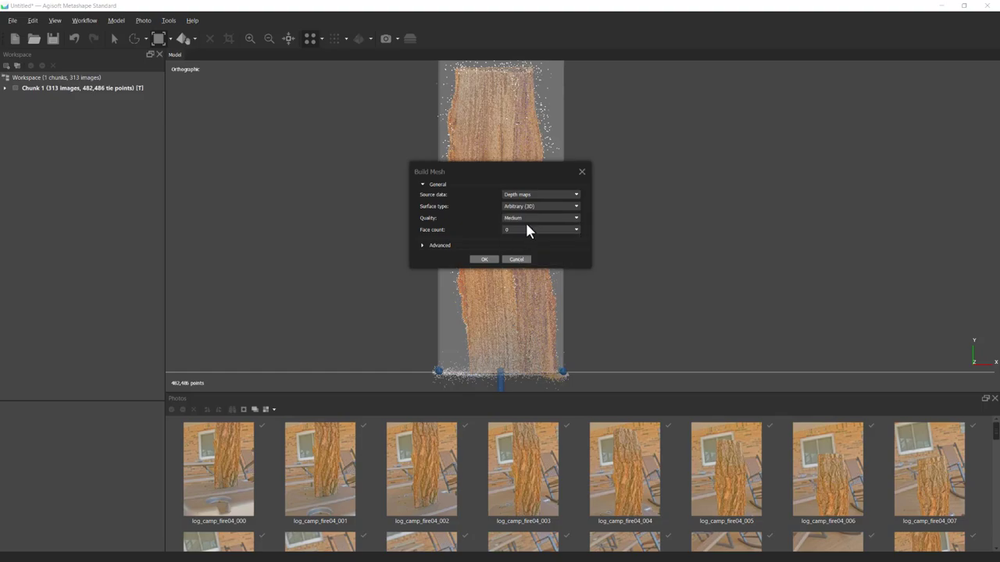
click(576, 229)
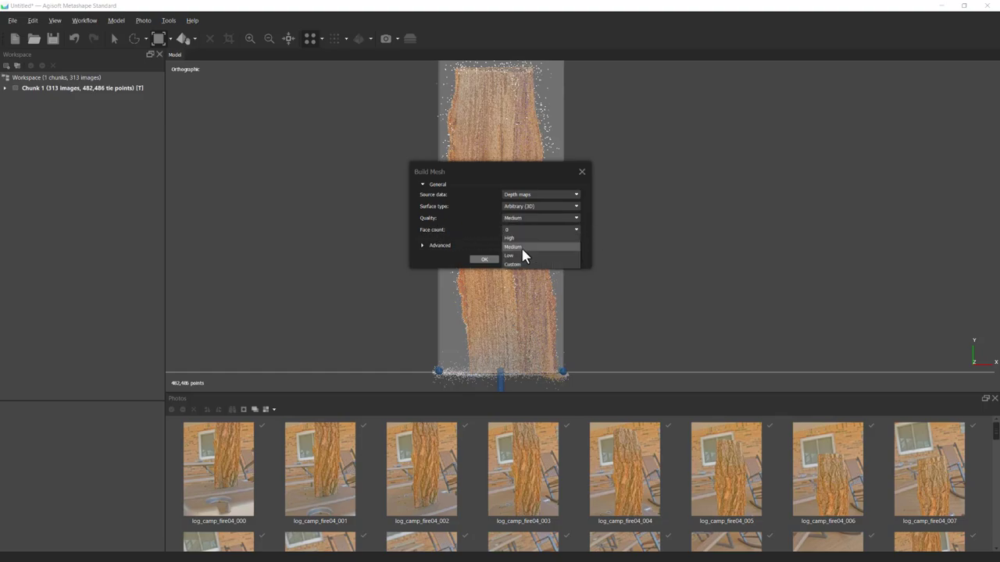
click(517, 249)
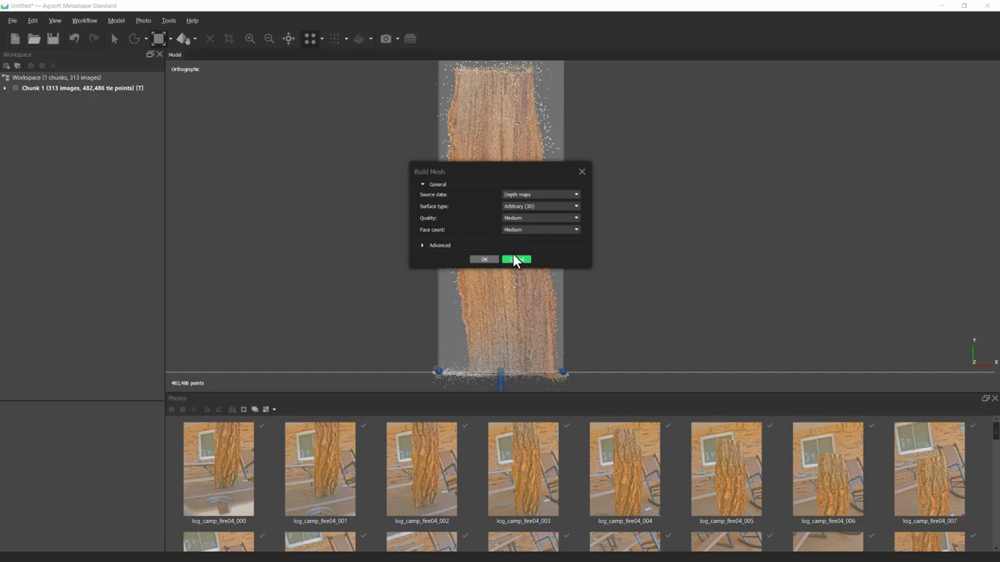
click(484, 260)
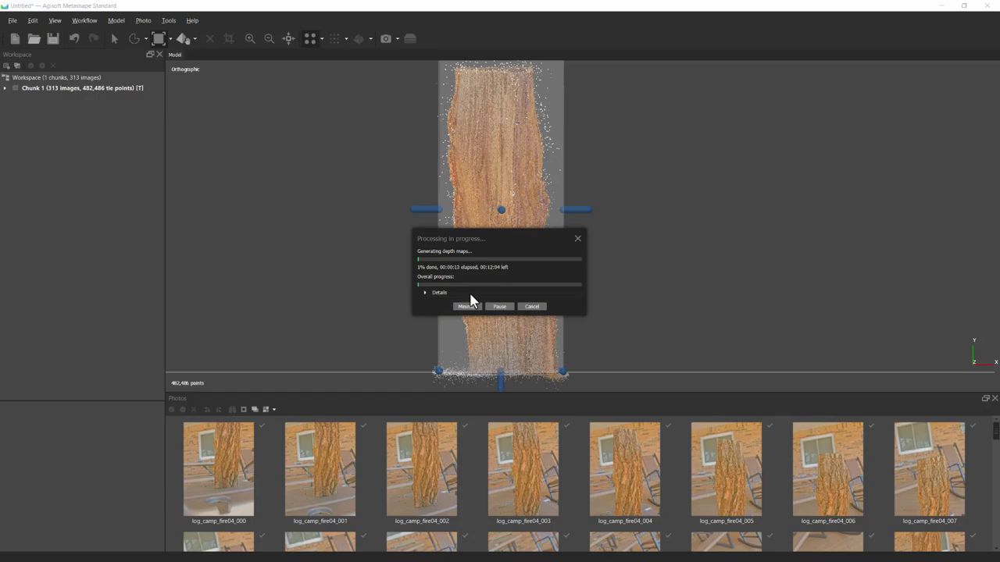
click(460, 309)
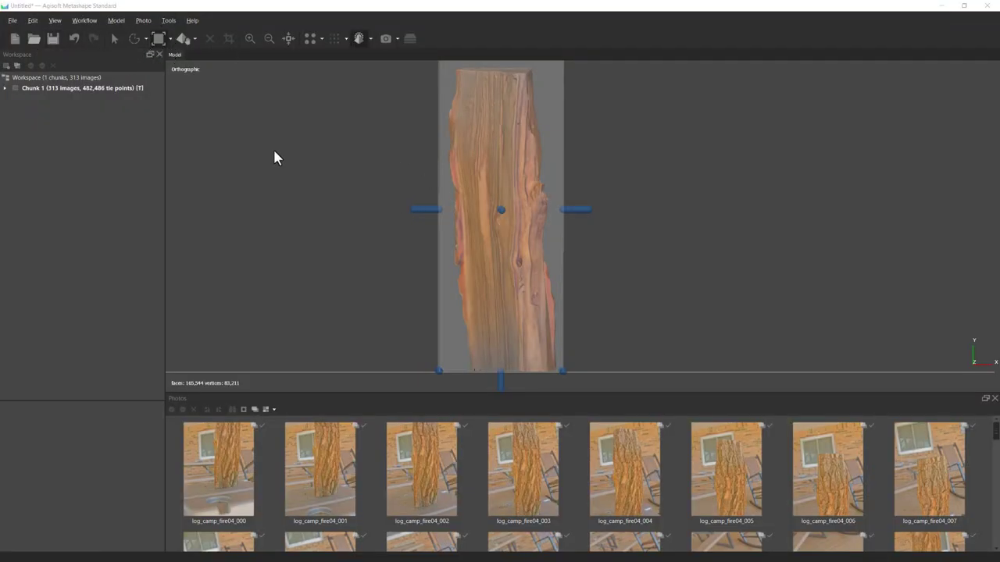
Inspect the log mesh from the side and underneath, examining its open base, and view it in perspective
click(114, 37)
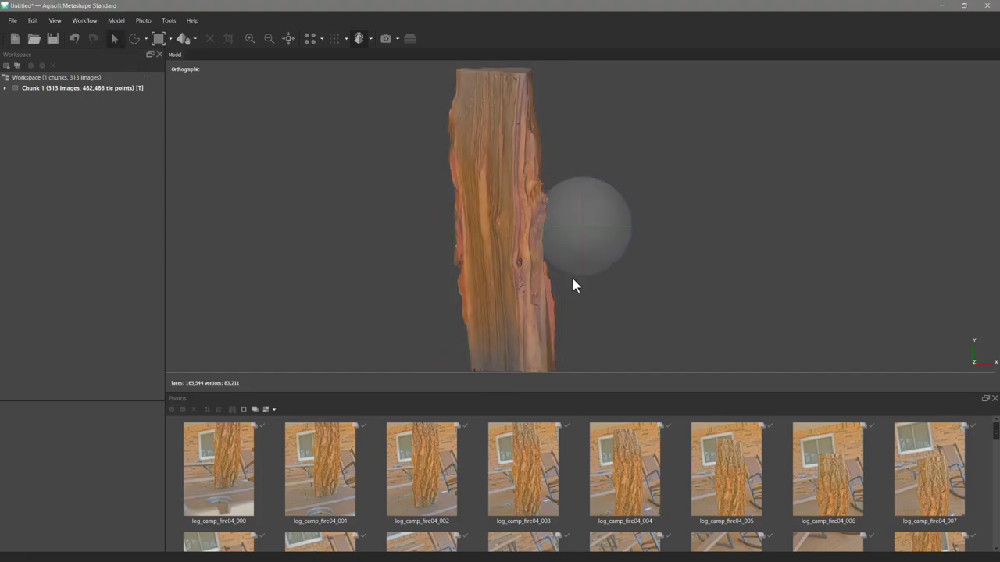
double_click(509, 263)
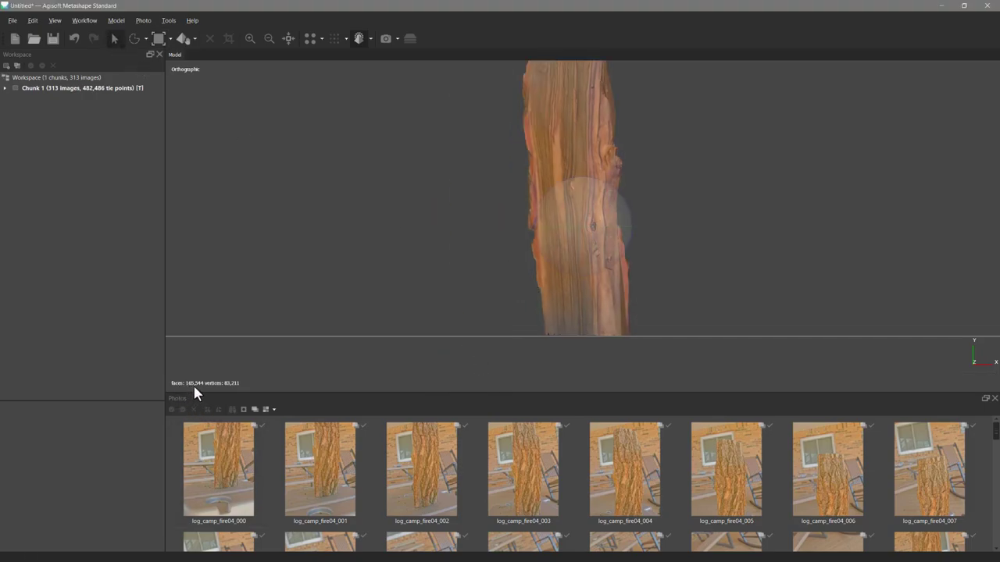
drag(565, 247, 660, 250)
drag(565, 219, 569, 163)
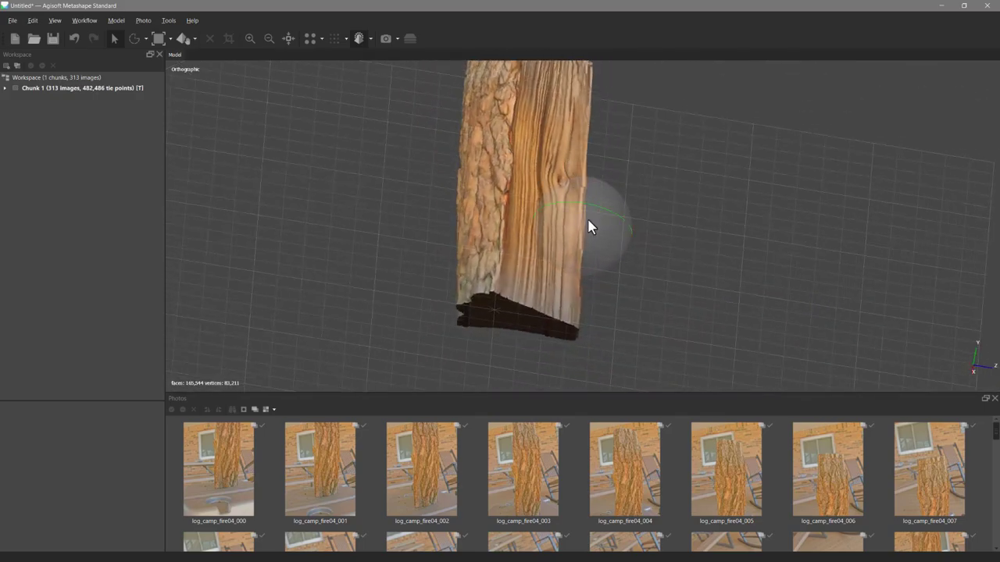
key(5)
drag(564, 246, 459, 256)
mouse_move(567, 240)
mouse_down()
mouse_move(585, 205)
mouse_move(573, 230)
mouse_move(551, 237)
mouse_move(561, 252)
mouse_up()
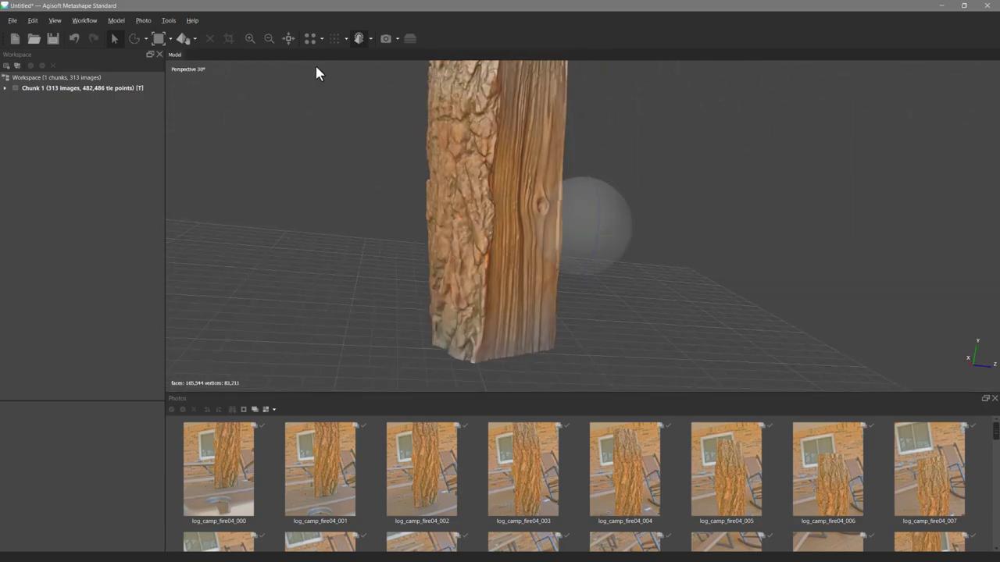
Close the holes in the log mesh at the 100% level and check the base from below
click(168, 21)
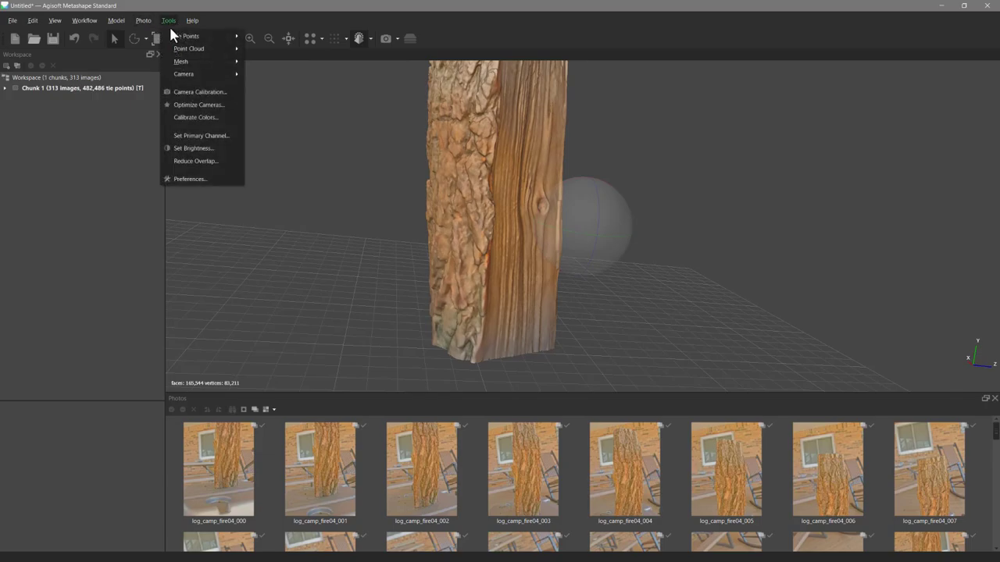
mouse_move(187, 61)
click(273, 100)
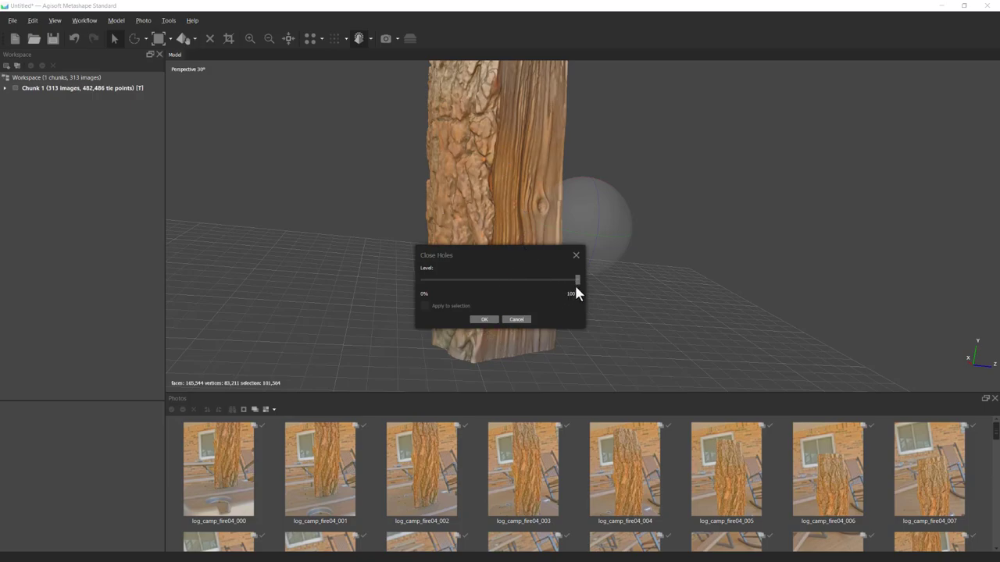
click(484, 320)
drag(581, 245, 628, 191)
drag(558, 221, 663, 196)
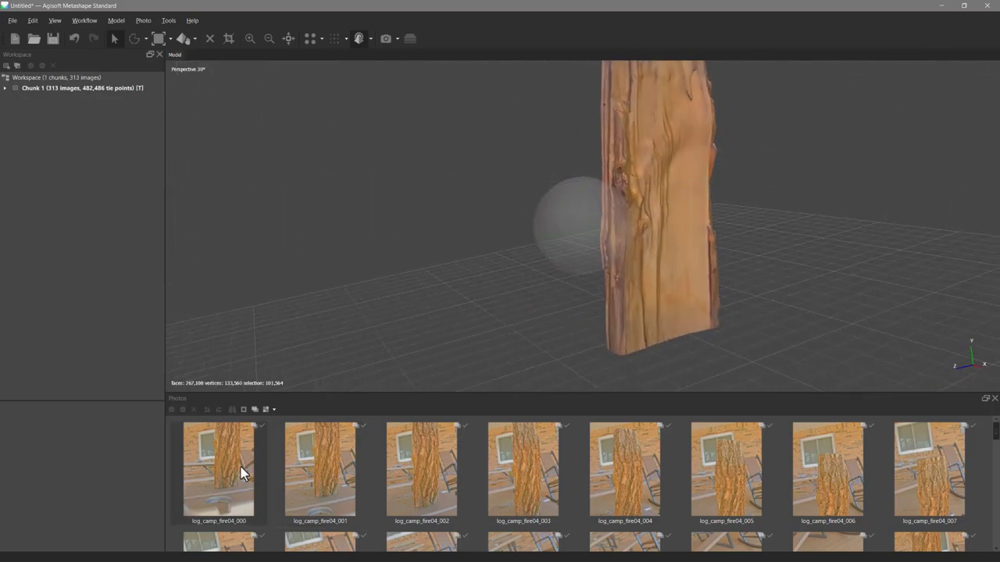
drag(589, 246, 542, 194)
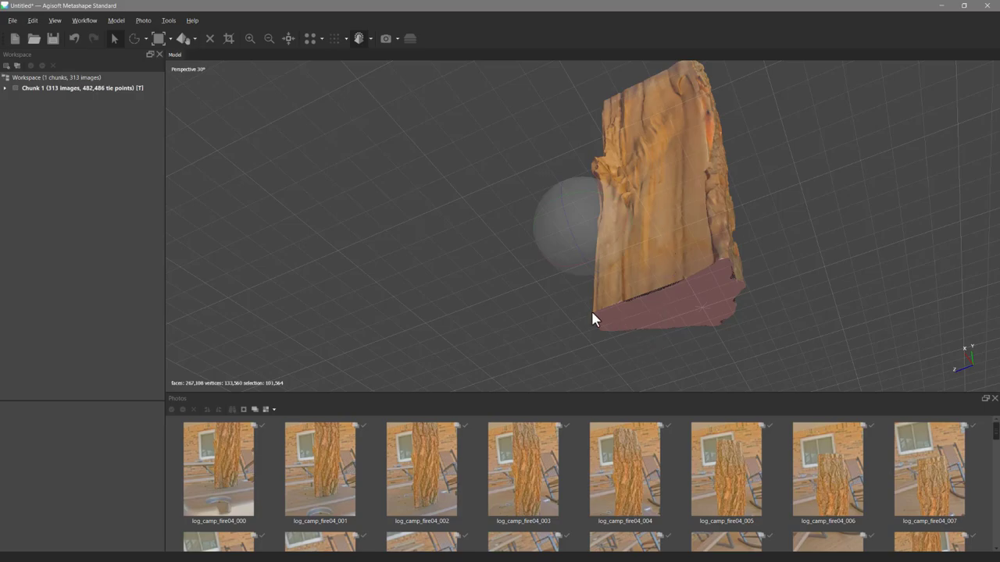
Generate masks for all photos, selected together, using the From Model method and the Replacement operation
click(217, 483)
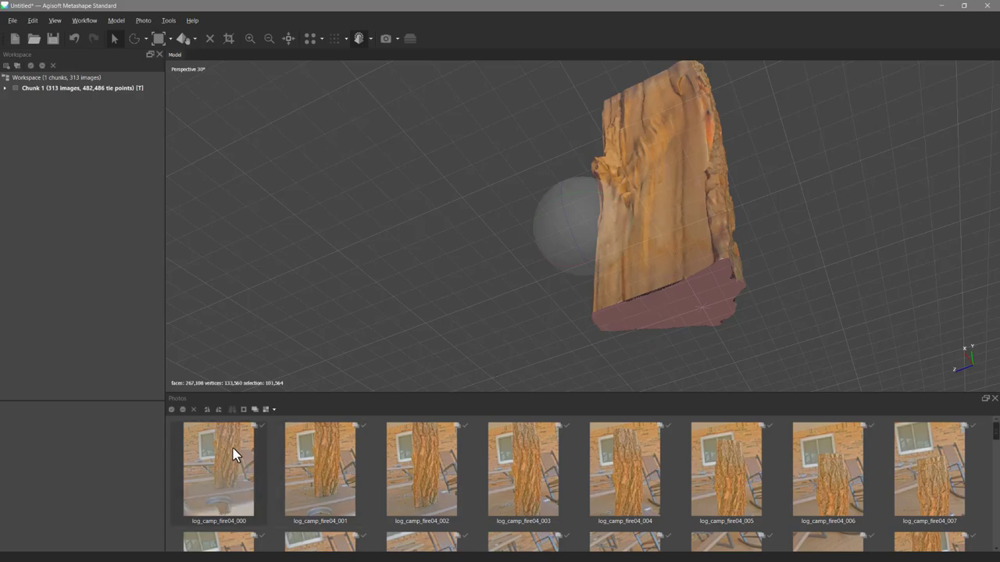
right_click(224, 451)
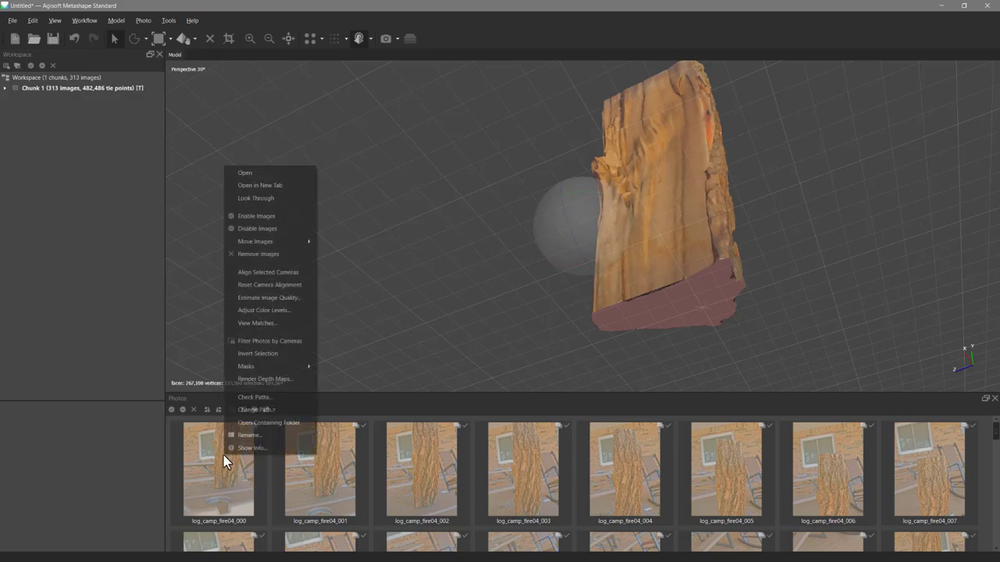
mouse_move(262, 366)
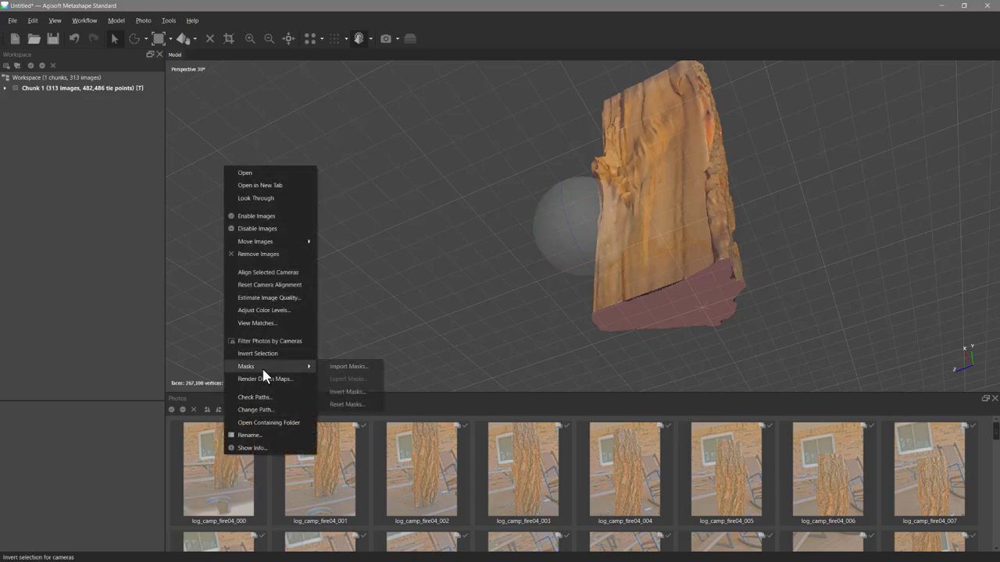
click(348, 367)
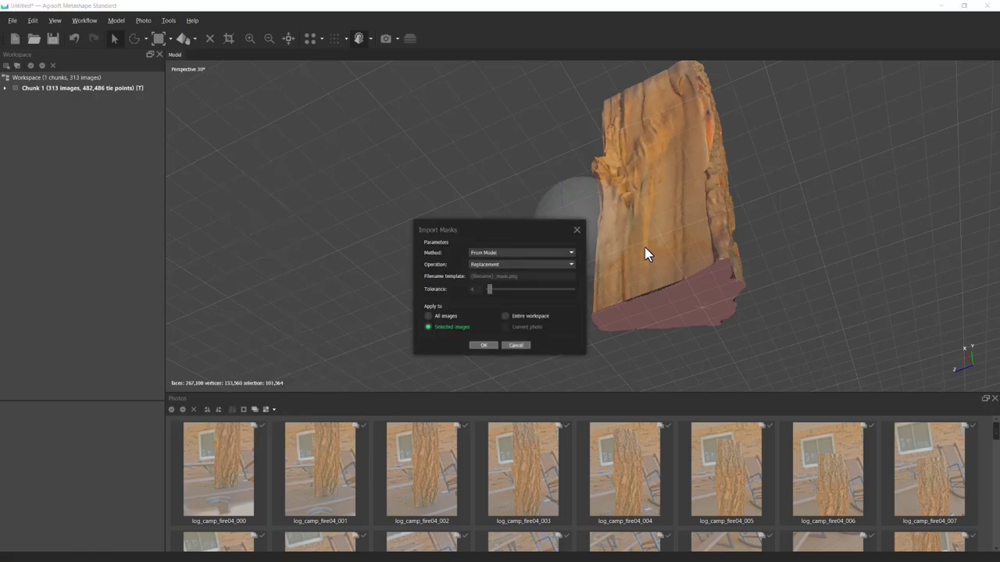
click(484, 346)
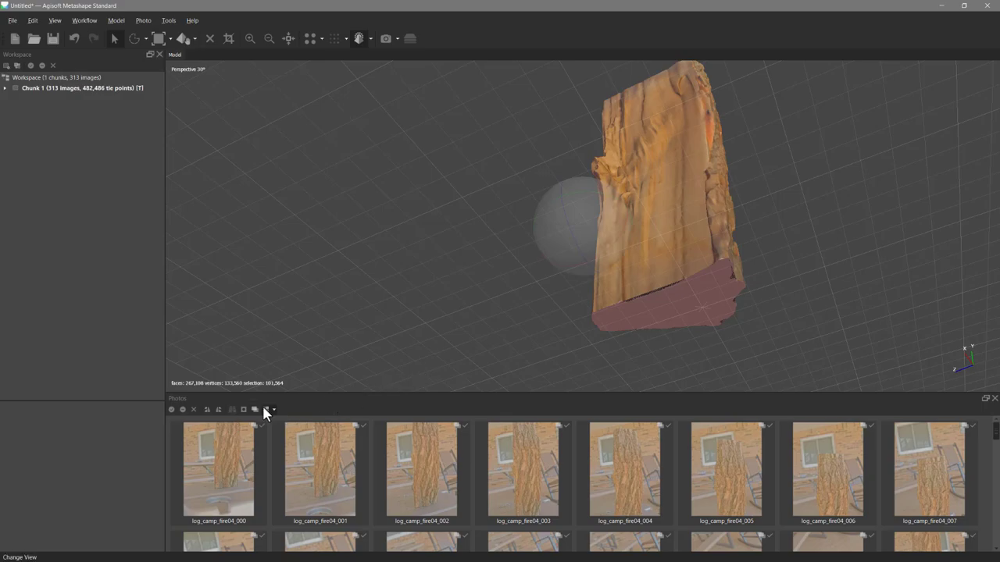
Review the mask thumbnails of the photos, return to the normal photo thumbnails, and check the log mesh from above
click(243, 411)
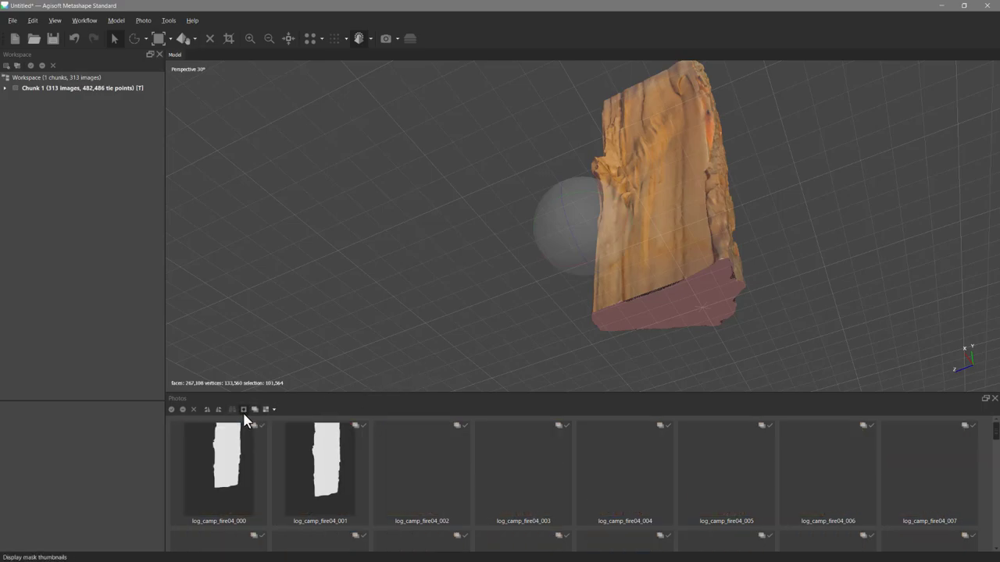
scroll(344, 482, down, 10)
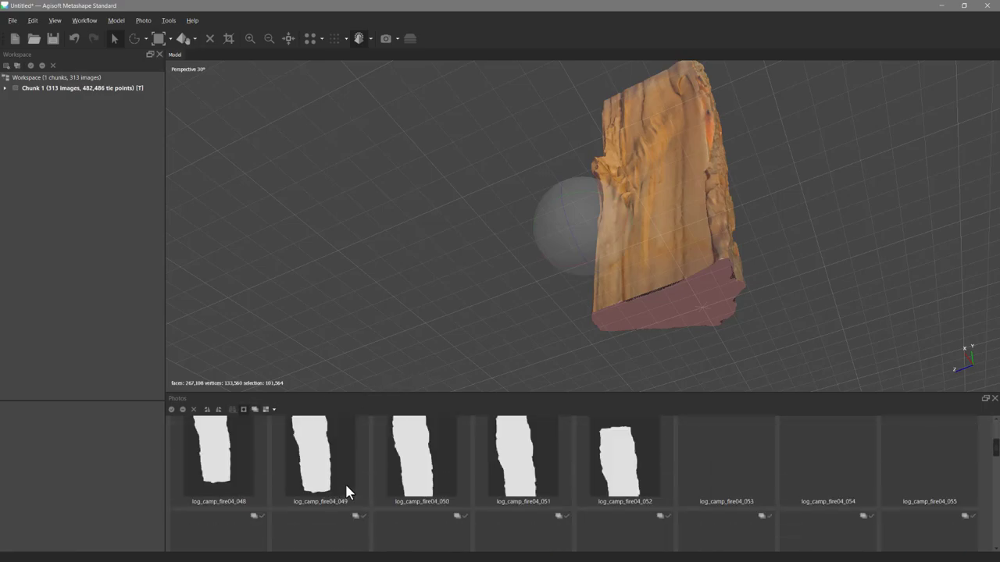
scroll(344, 482, down, 6)
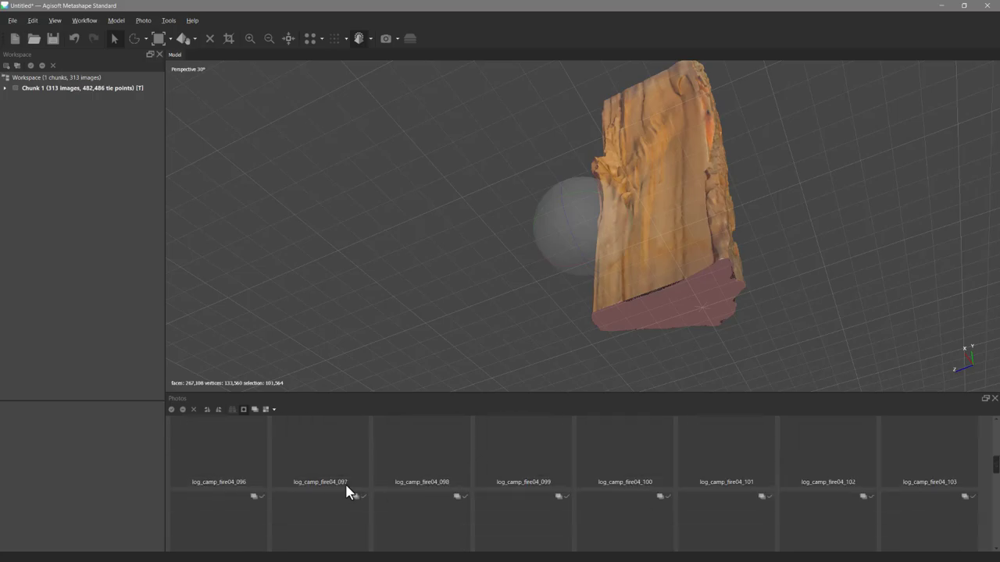
click(243, 410)
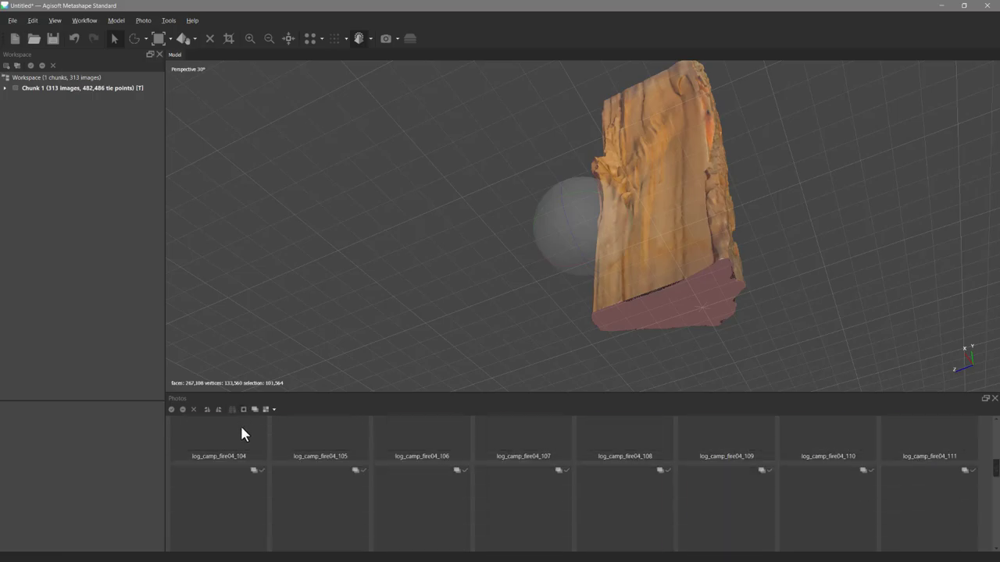
scroll(289, 469, up, 12)
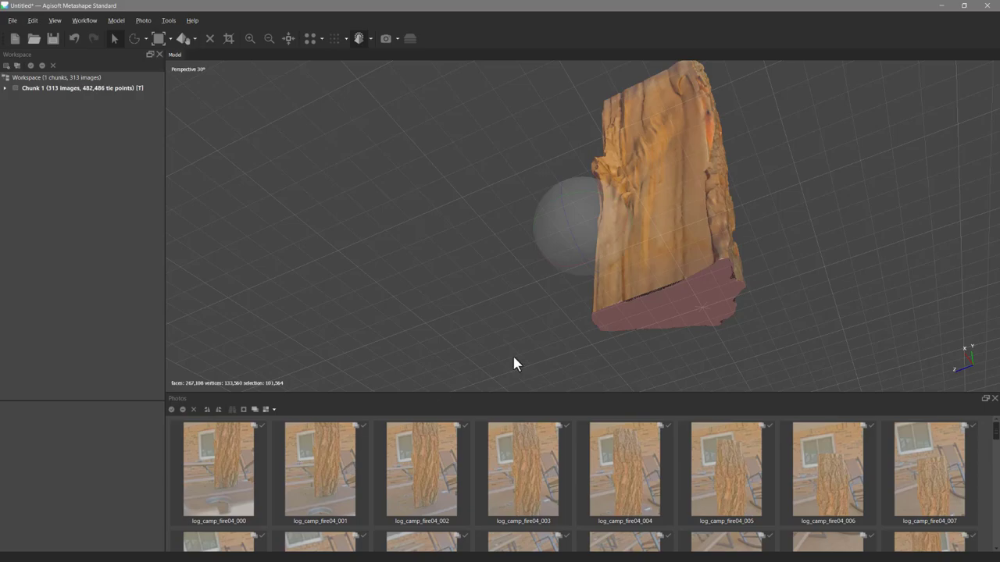
drag(657, 201, 578, 313)
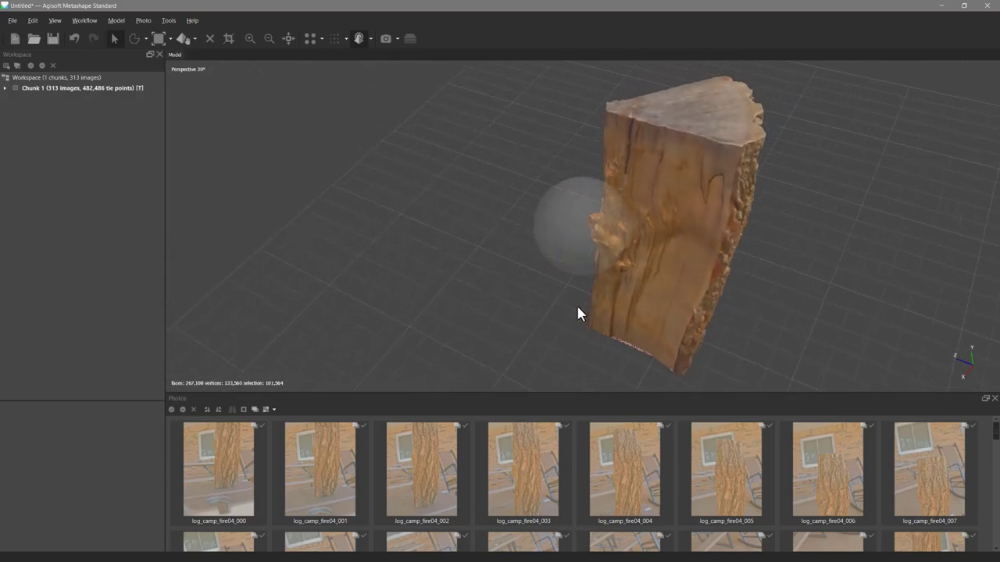
Save the project as log_camp_fire04 in the log_camp_fire04 folder inside Log_wood, reusing the image folder's base name
click(12, 20)
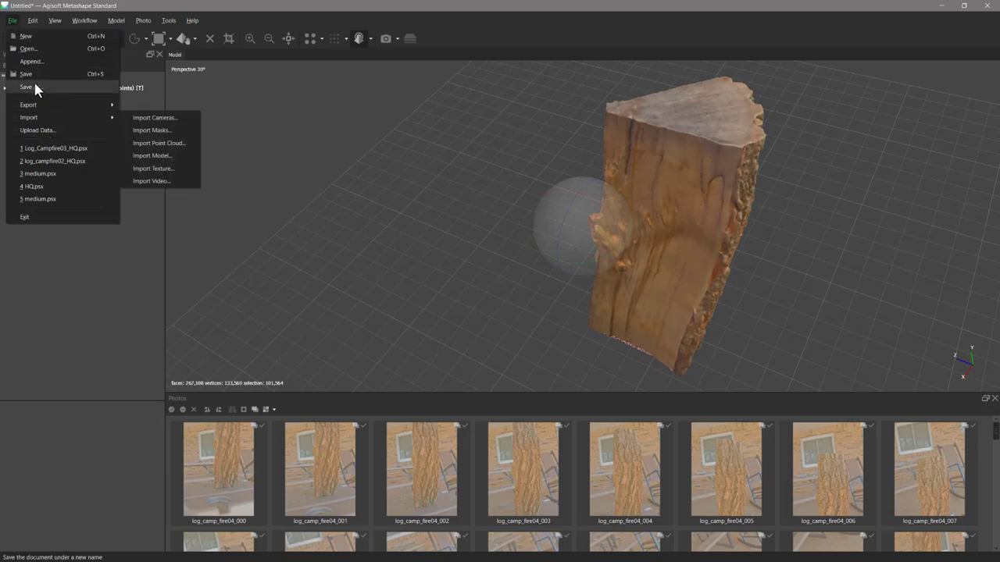
click(37, 88)
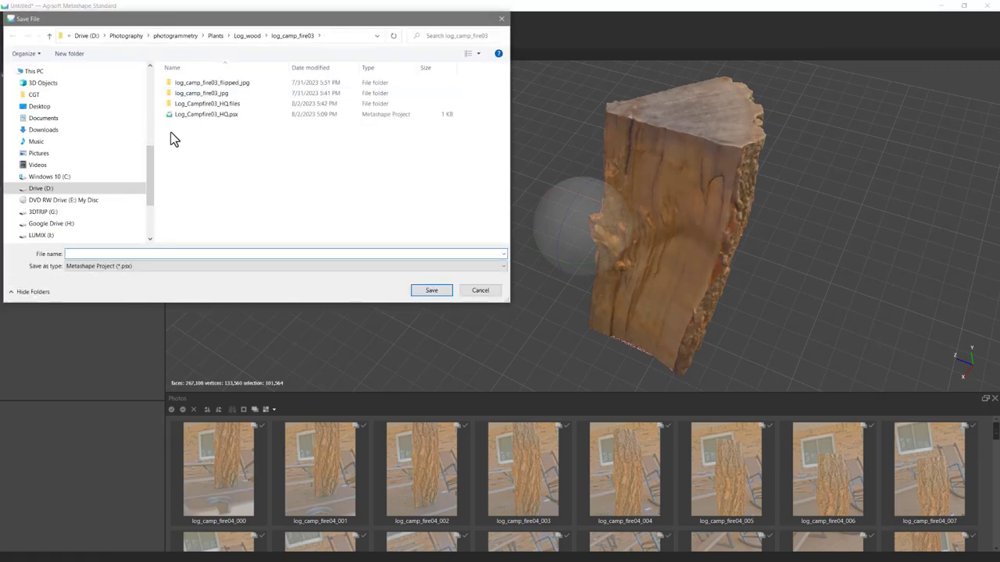
click(248, 35)
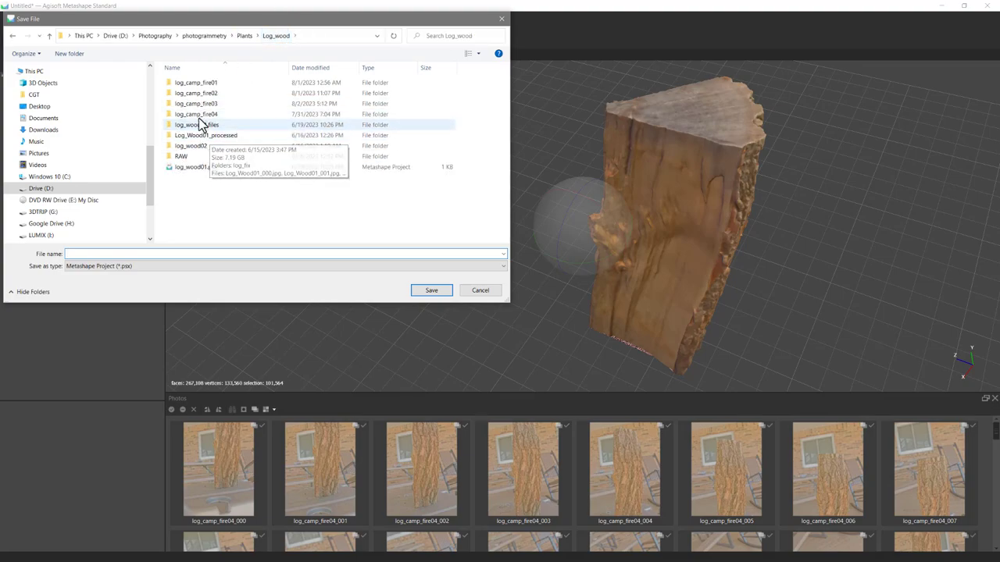
double_click(195, 114)
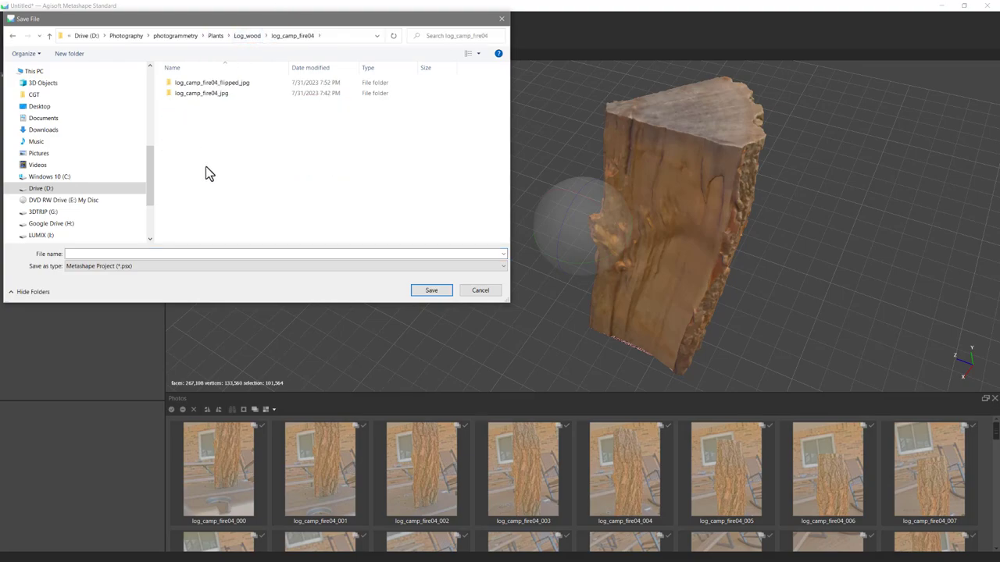
click(197, 94)
click(198, 98)
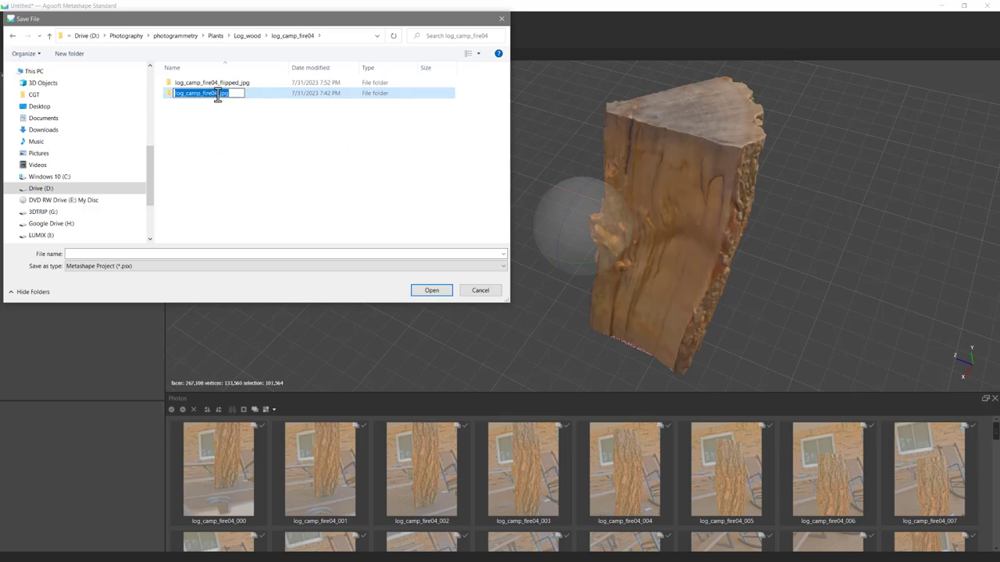
drag(218, 95, 173, 97)
key(ctrl+c)
click(145, 251)
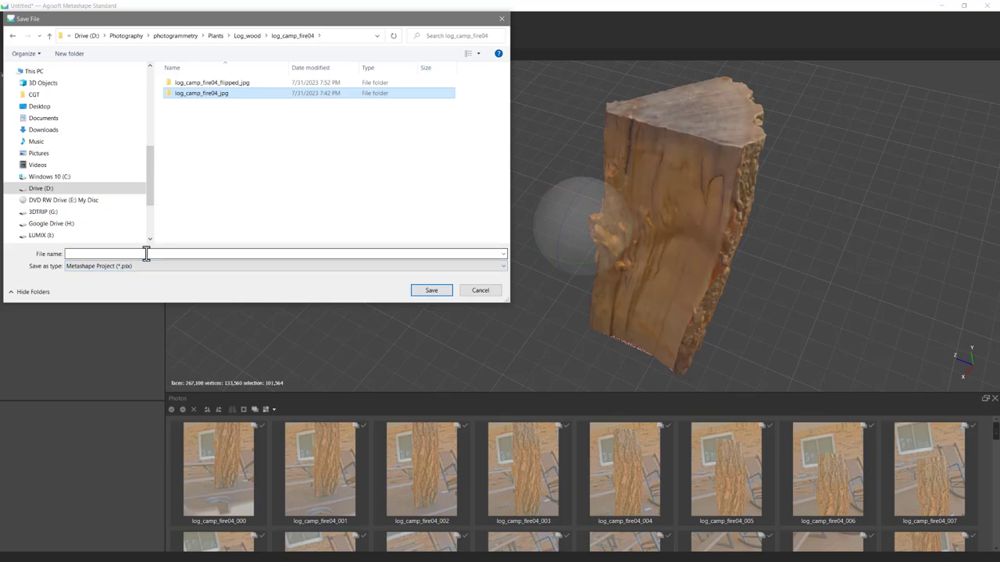
key(ctrl+v)
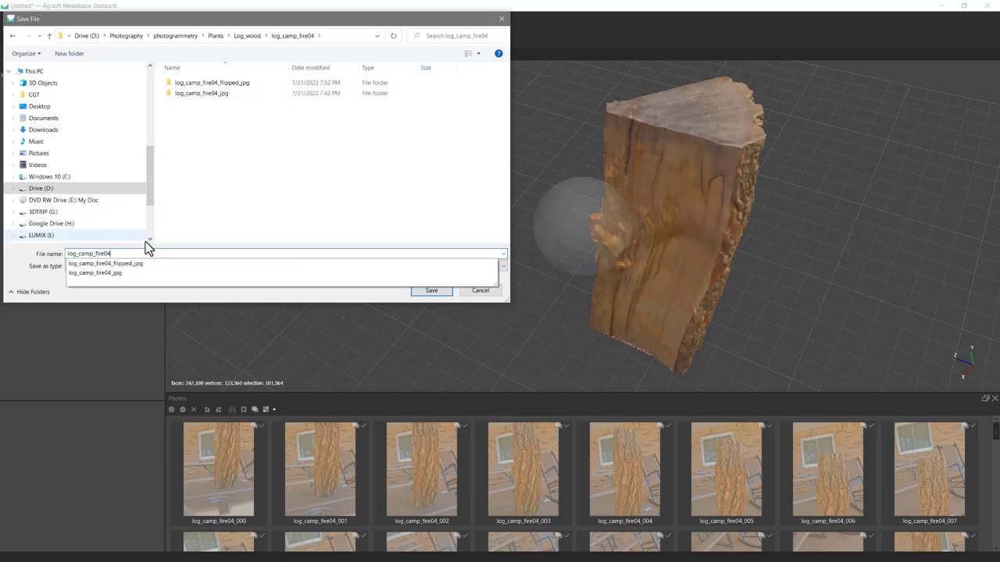
click(430, 291)
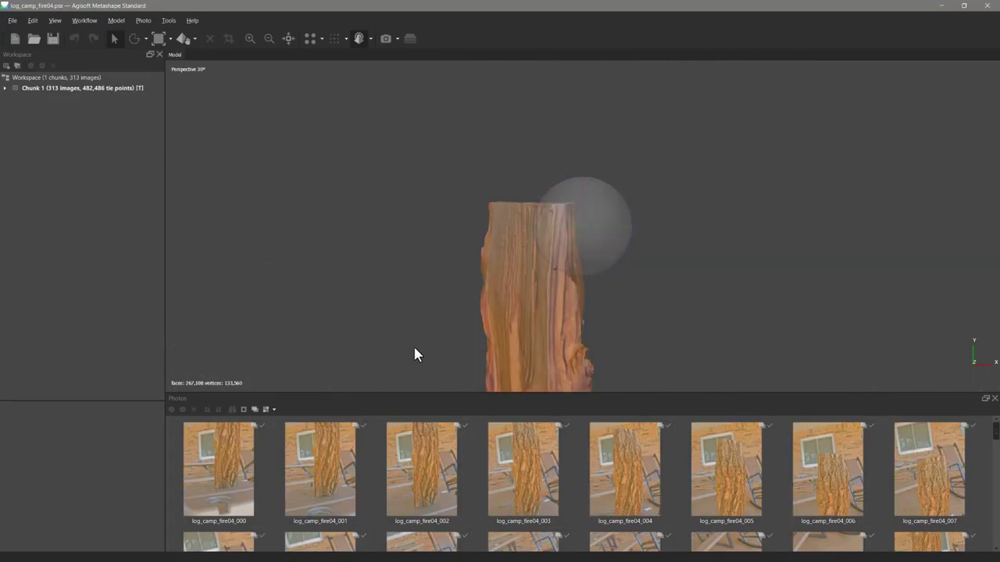
Remove the medium-quality 3D model from Chunk 1
drag(414, 354, 624, 244)
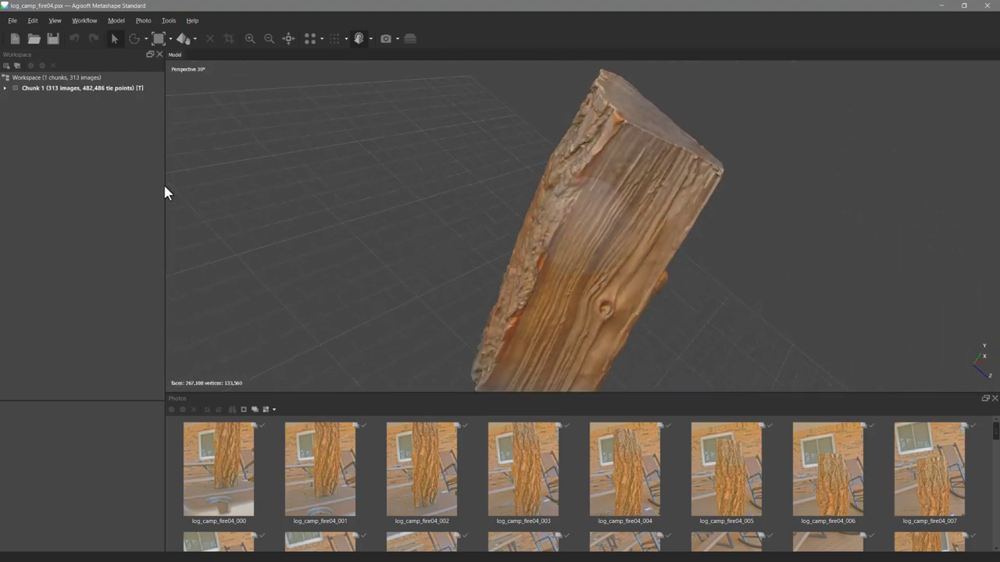
click(5, 88)
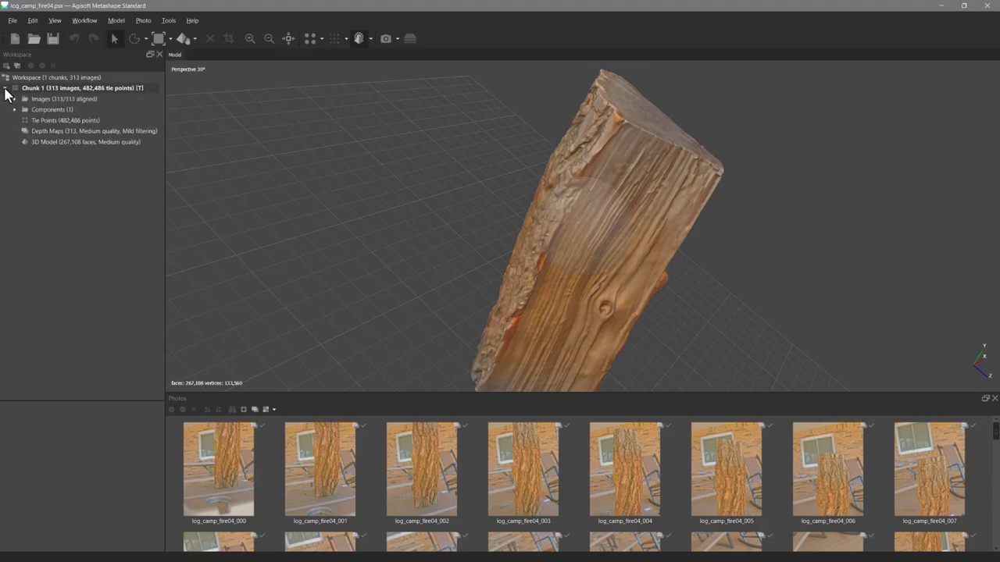
click(55, 146)
right_click(54, 145)
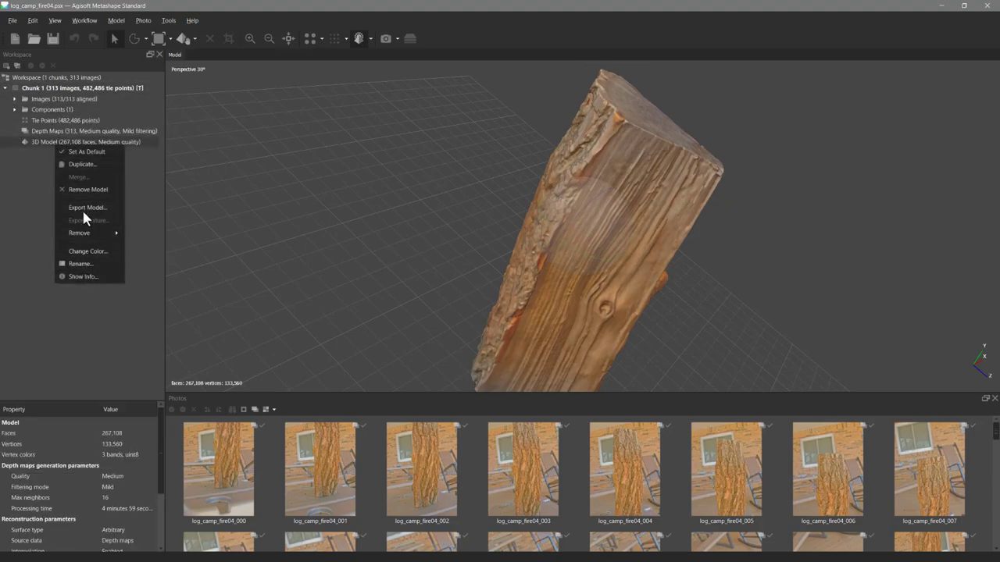
click(92, 190)
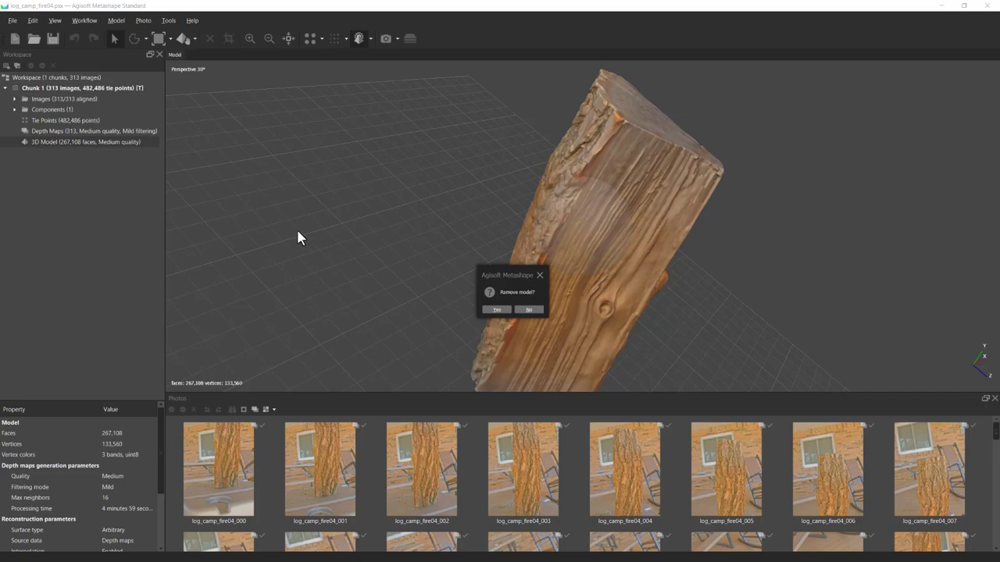
click(497, 309)
Remove the medium-quality depth maps from Chunk 1
right_click(55, 134)
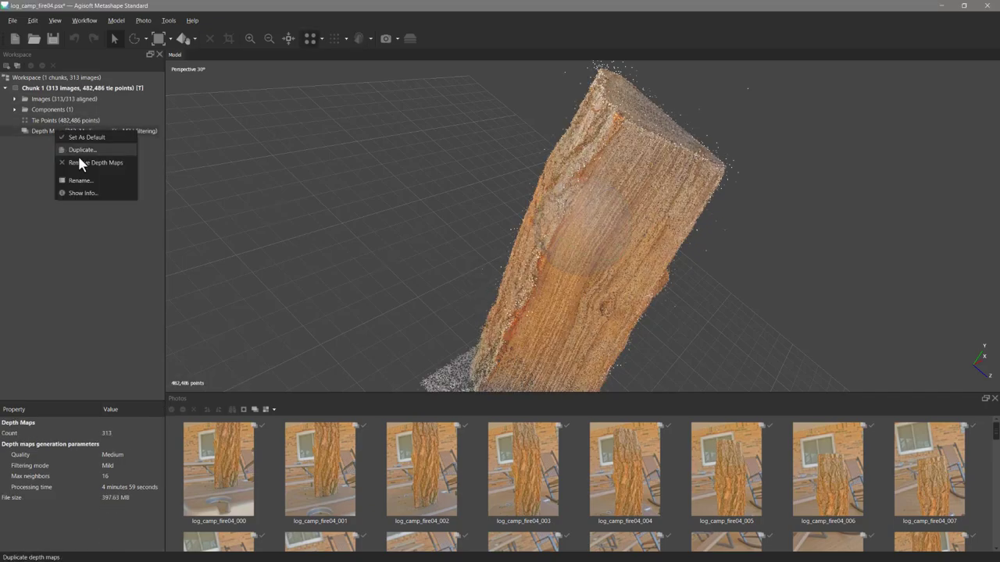
click(93, 163)
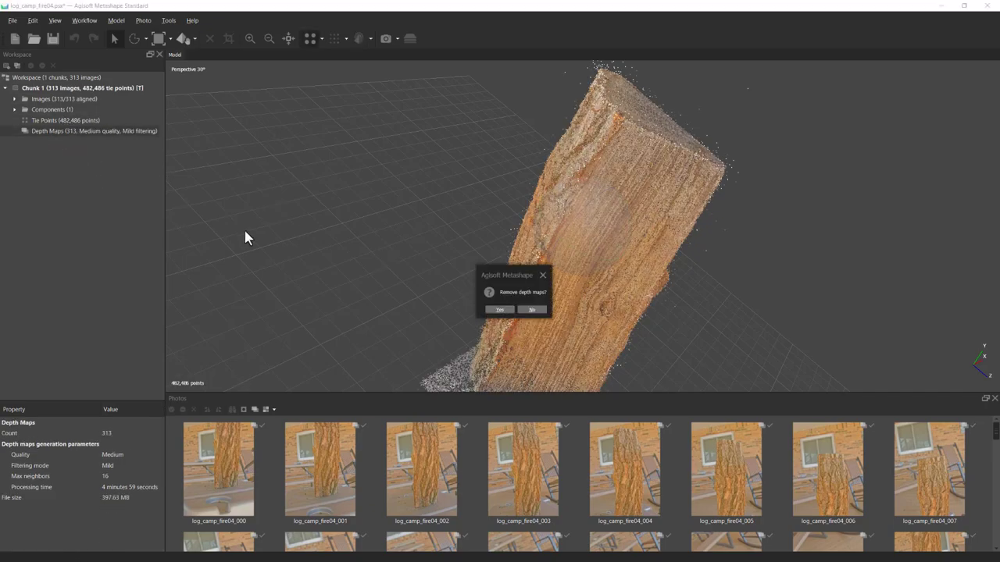
click(497, 308)
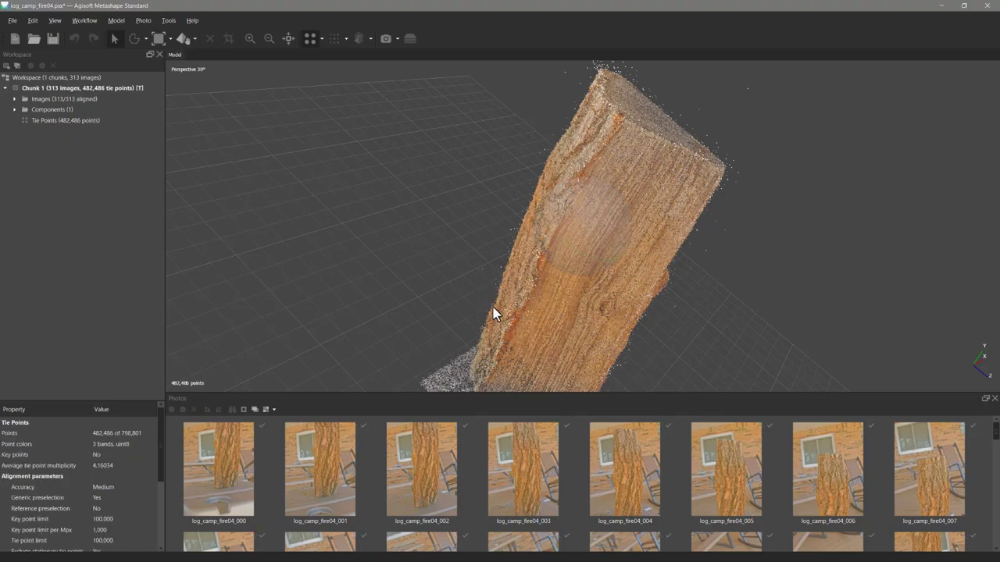
Remove the tie points from Chunk 1
right_click(56, 125)
click(88, 130)
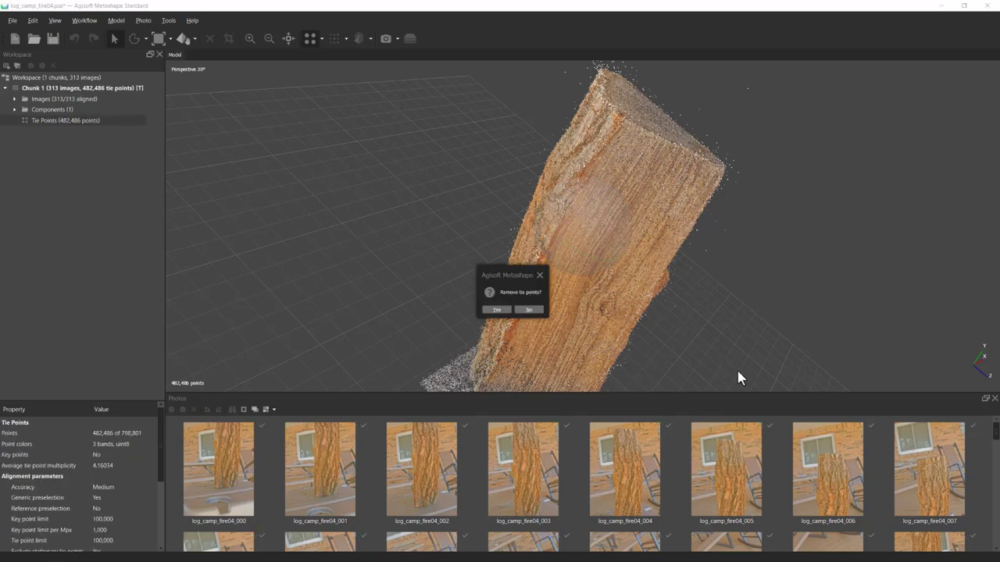
click(496, 309)
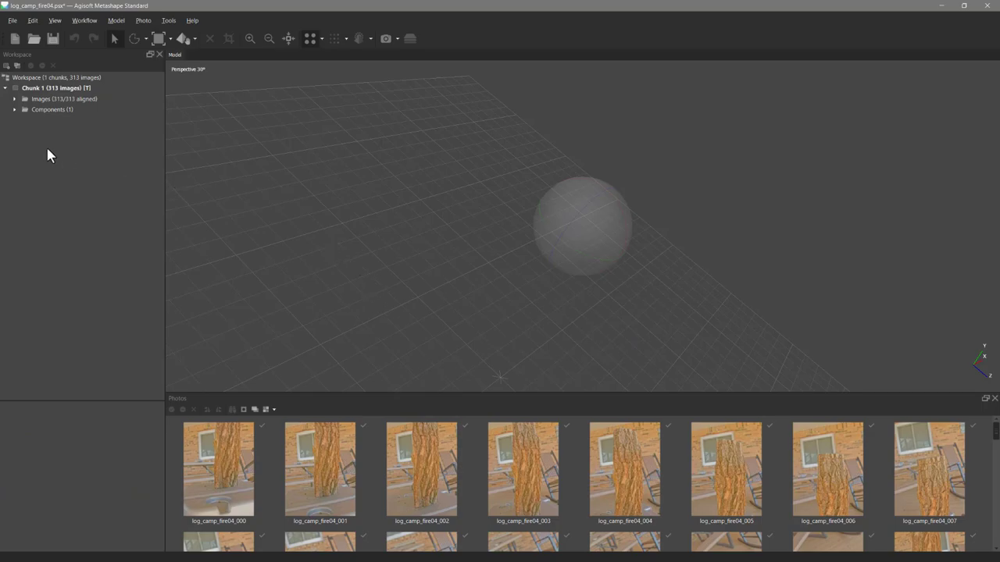
Add all images from the log_camp_fire04_flipped_jpg folder to the images of Chunk 1 and check them in the list
click(47, 89)
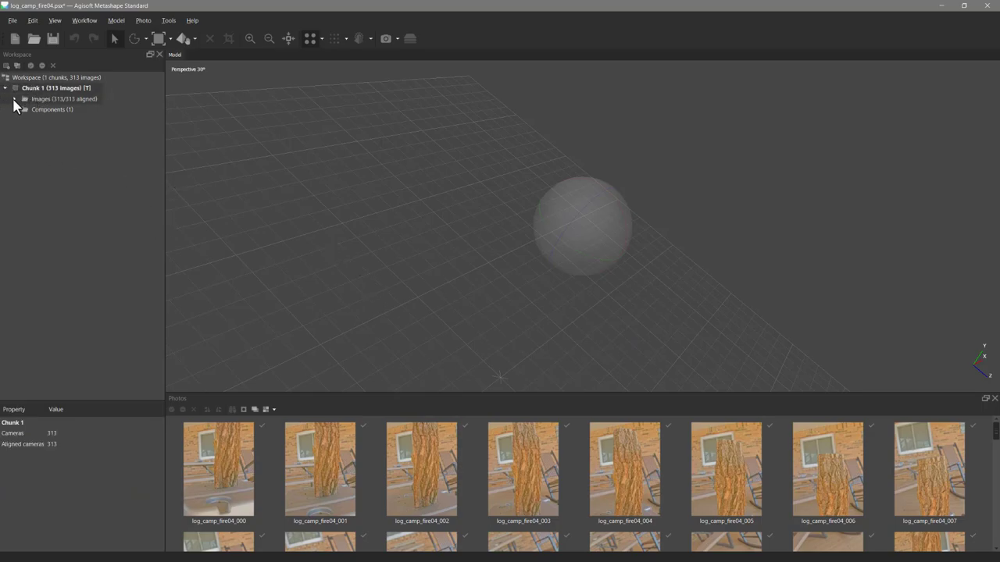
click(15, 100)
click(62, 102)
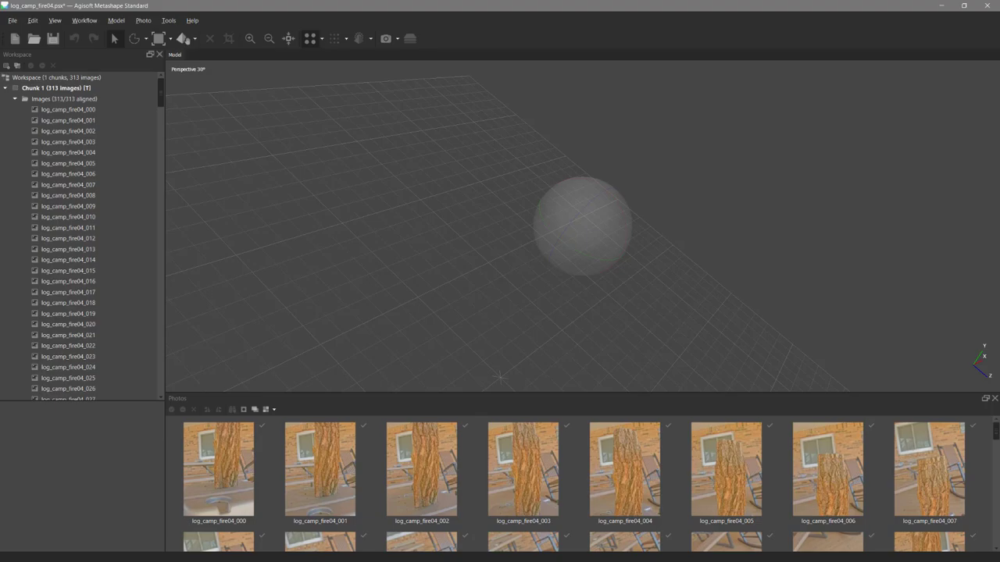
key(alt+Tab)
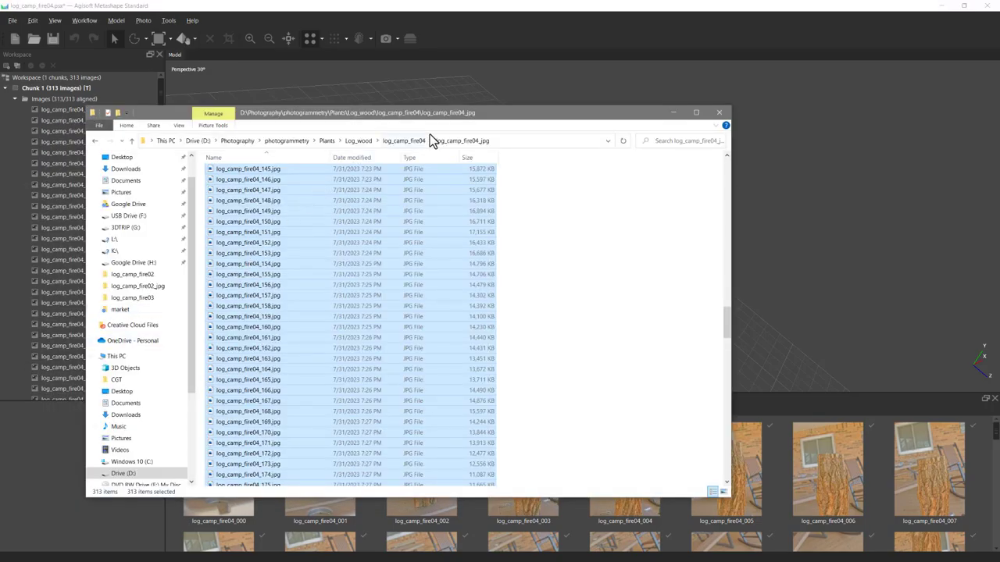
click(404, 141)
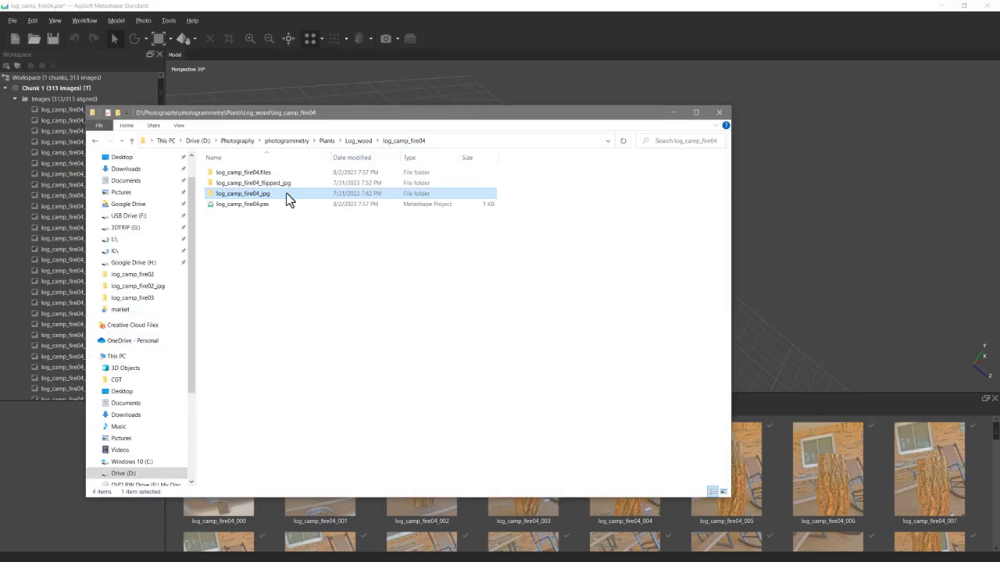
double_click(242, 183)
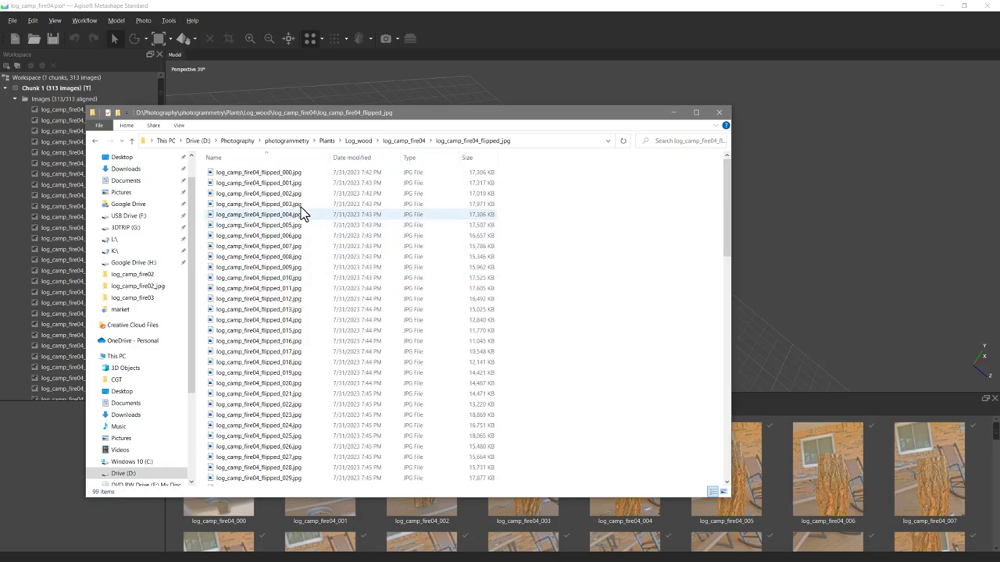
key(ctrl+a)
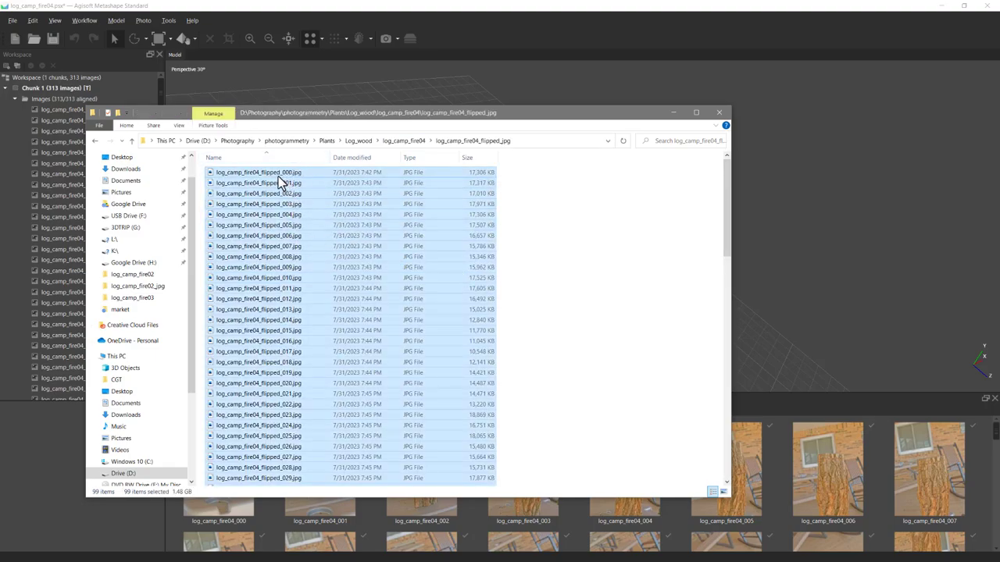
drag(270, 178, 69, 105)
click(674, 112)
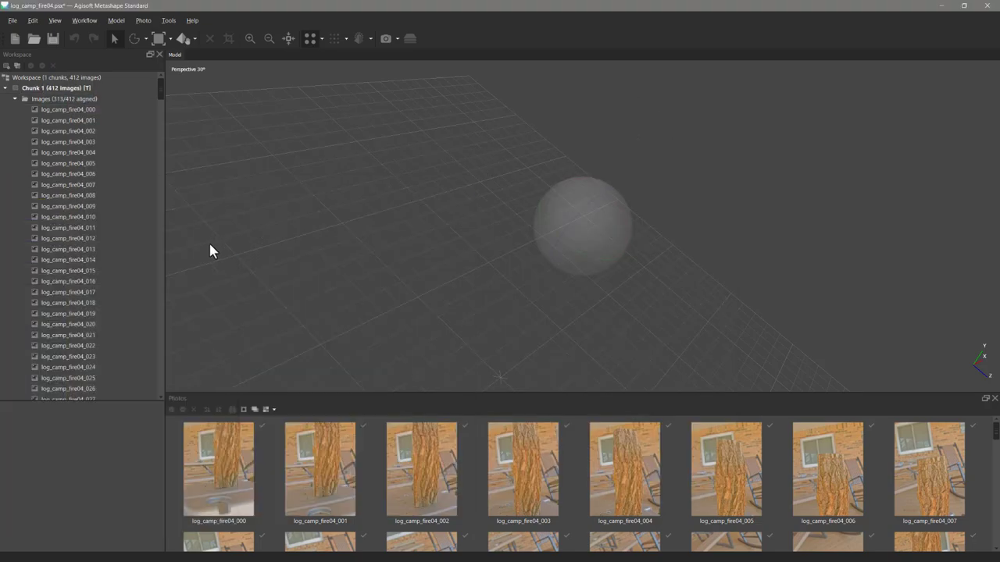
drag(162, 93, 165, 316)
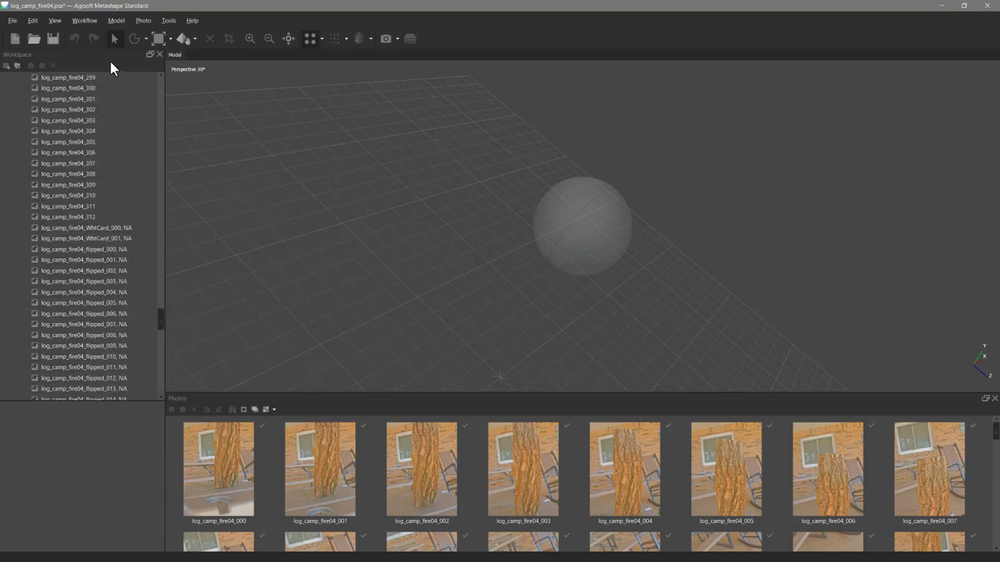
click(81, 21)
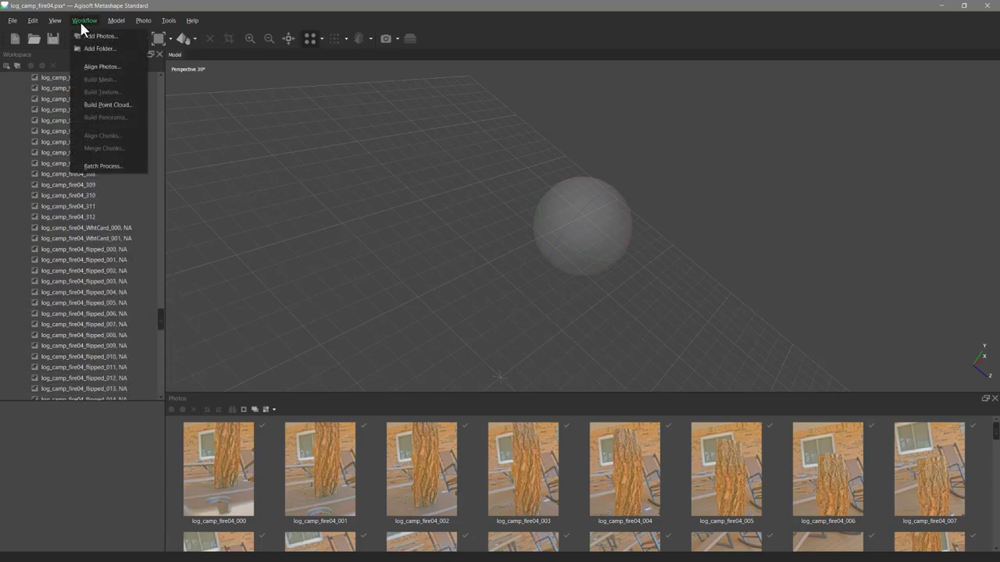
click(104, 69)
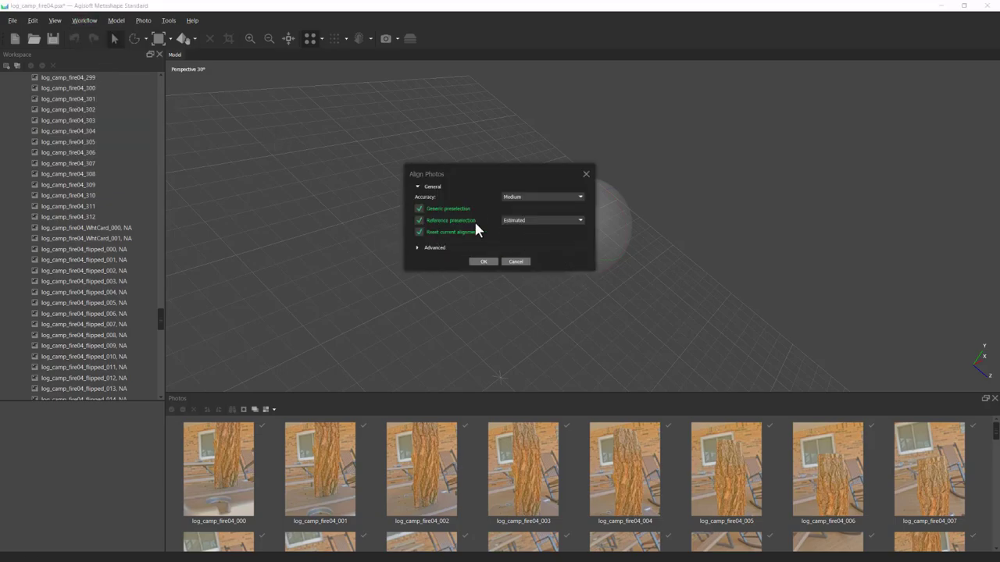
click(521, 196)
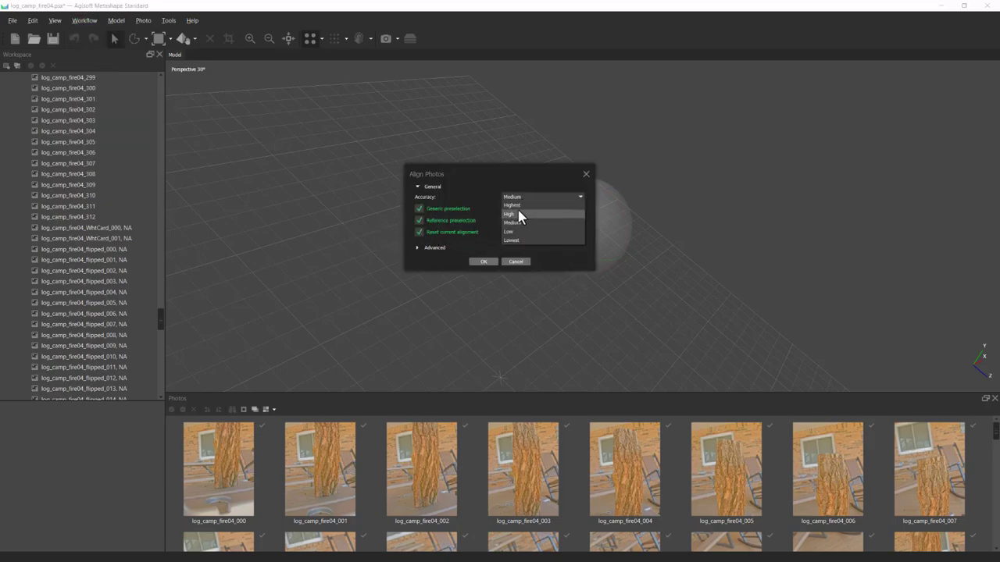
click(516, 206)
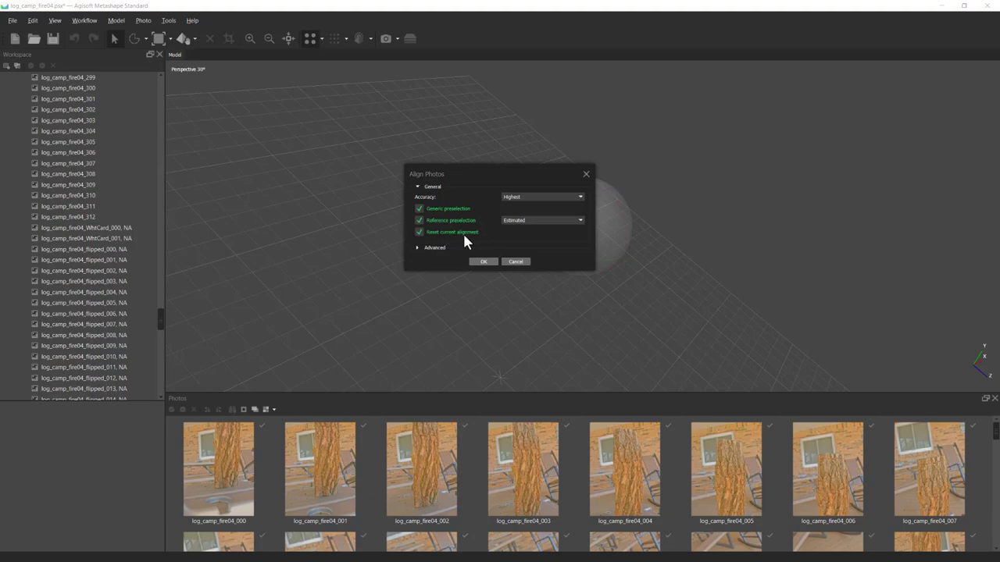
click(417, 248)
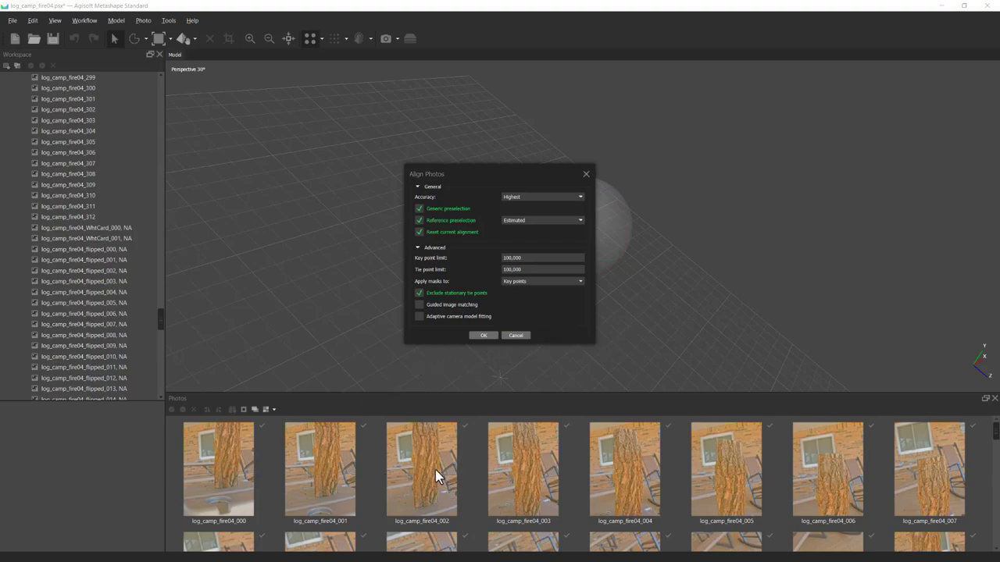
click(517, 335)
Rotate photo log_camp_fire04_000 clockwise through a full turn in four steps
click(228, 462)
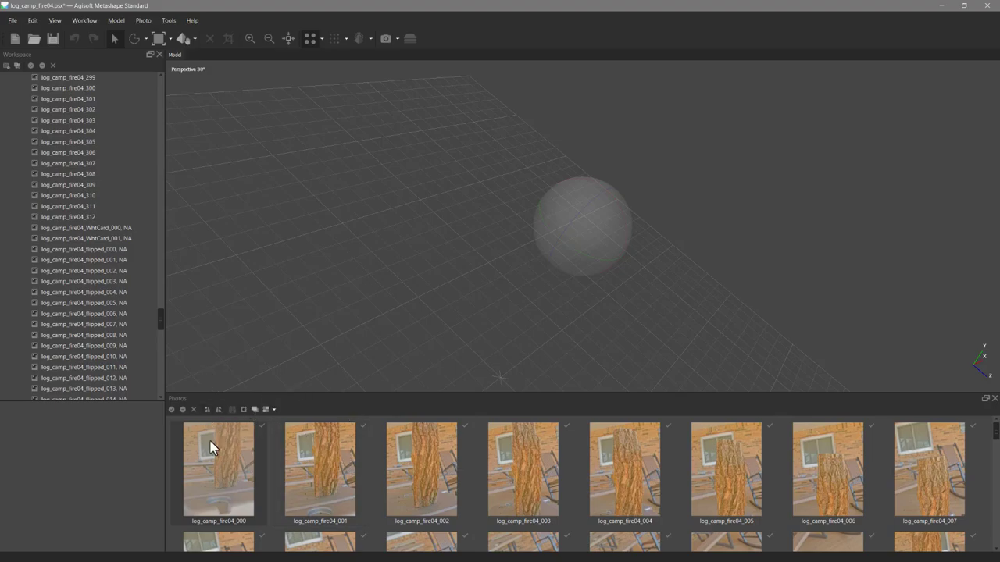
click(207, 410)
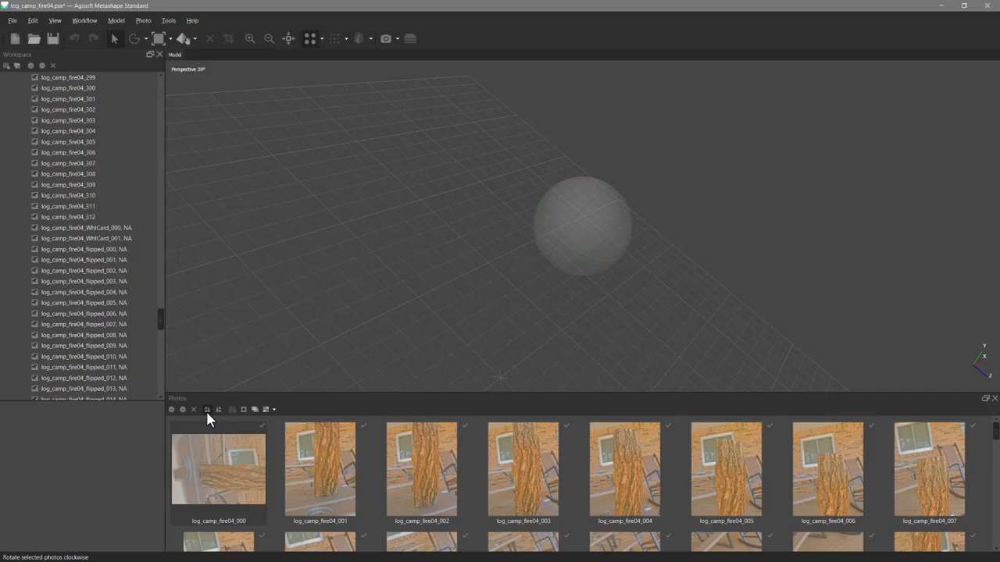
click(207, 410)
click(207, 411)
click(207, 411)
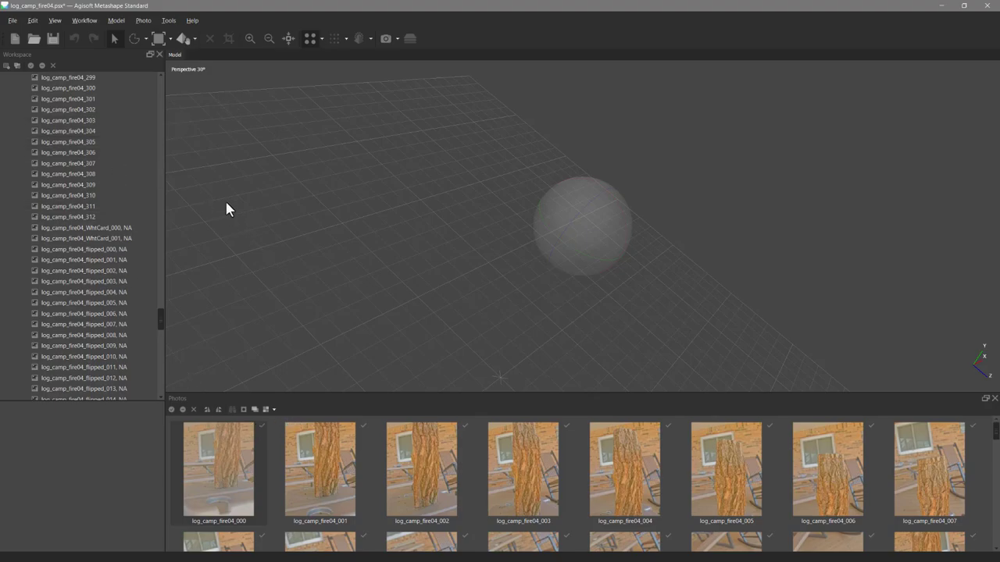
Align the photos at Highest accuracy with generic and estimated reference preselection, resetting the current alignment and applying masks to key points
click(82, 22)
click(114, 72)
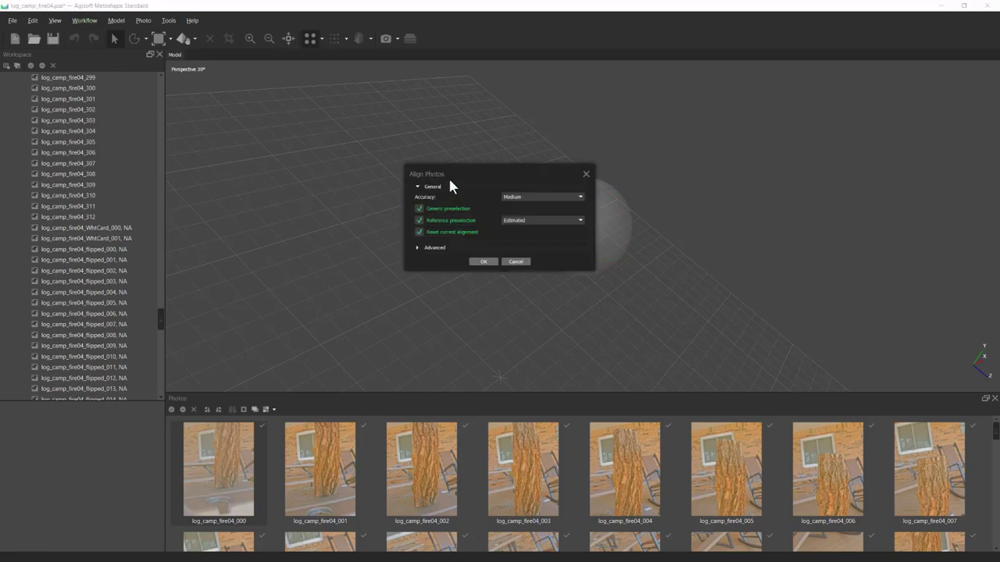
click(527, 200)
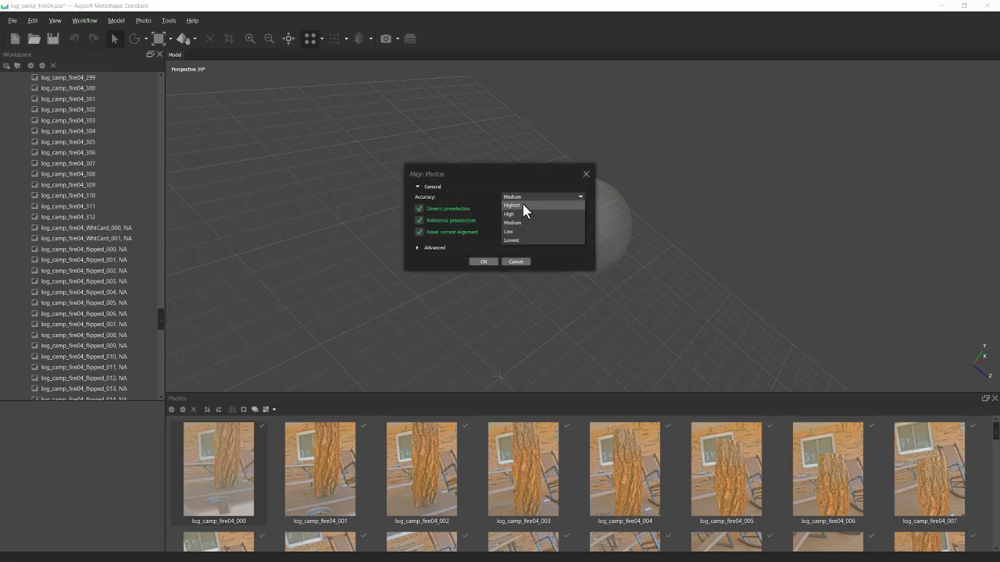
click(521, 204)
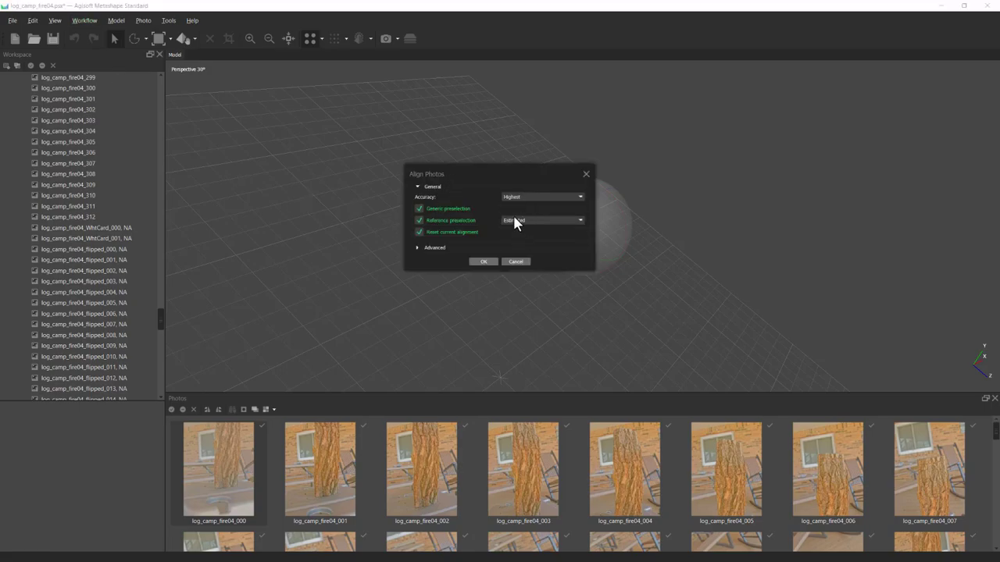
click(418, 248)
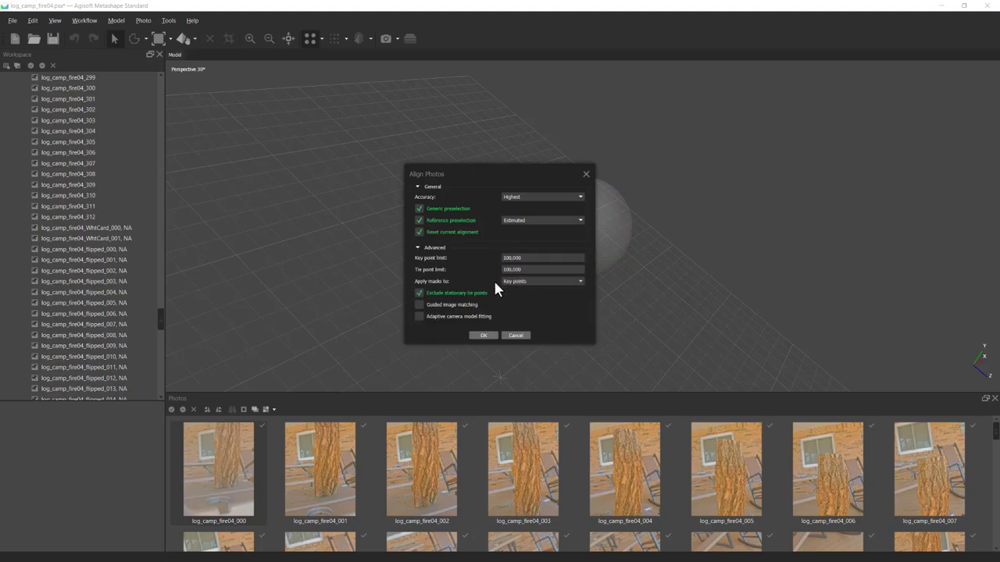
click(483, 336)
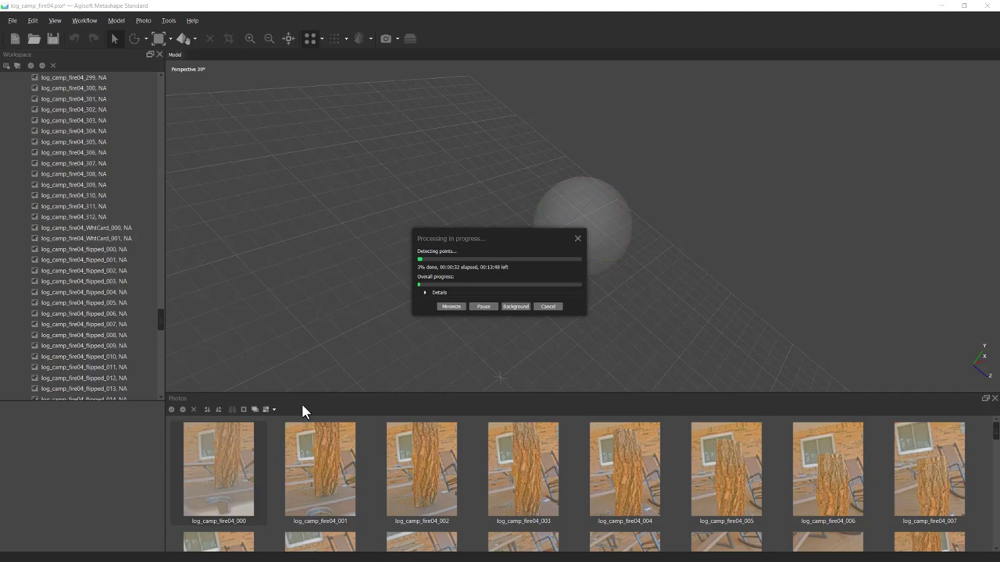
click(451, 307)
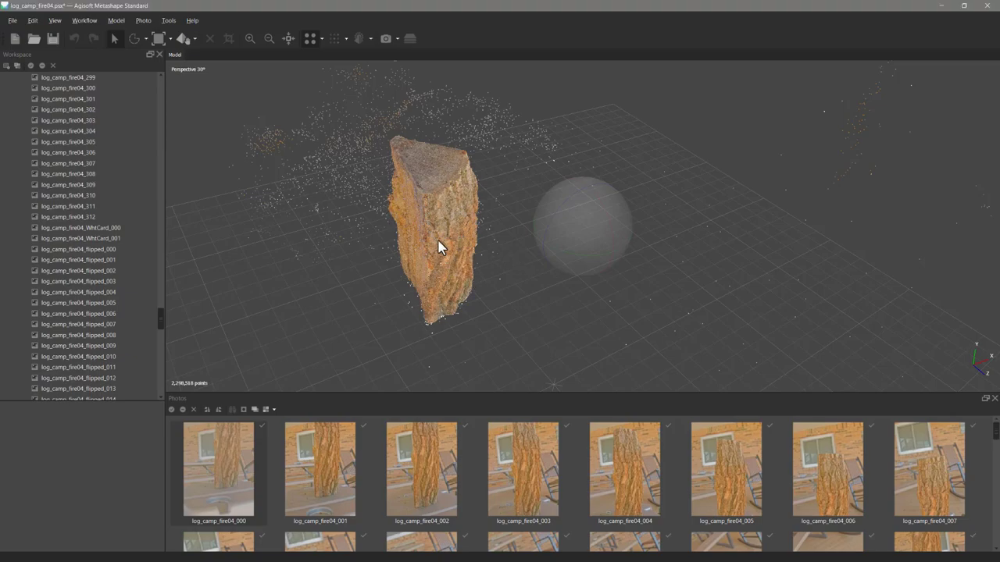
Rotate the log point cloud in an orthographic side view so its length runs roughly perpendicular to the grid plane
drag(439, 241, 598, 208)
drag(460, 190, 485, 197)
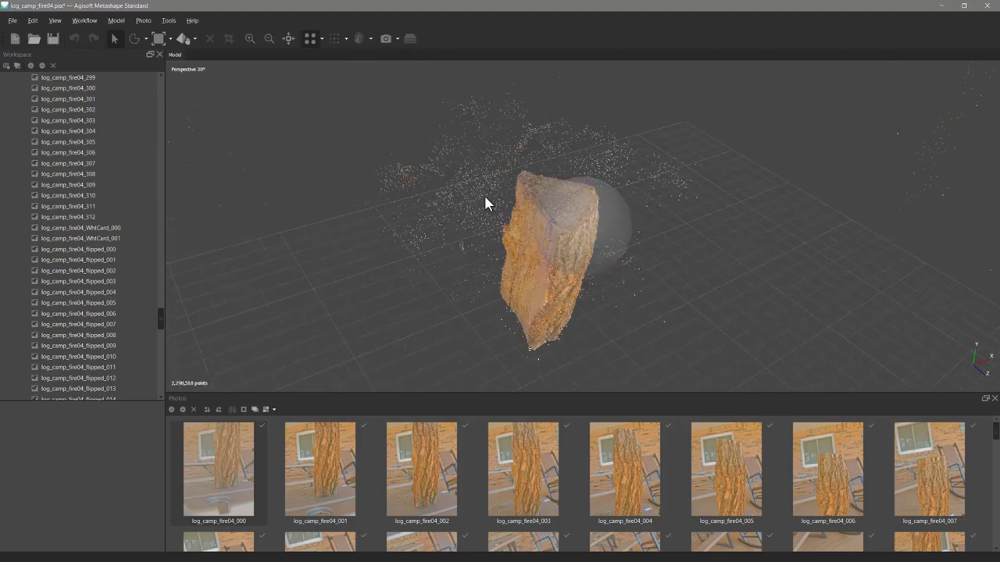
drag(588, 230, 635, 271)
drag(580, 196, 596, 229)
key(5)
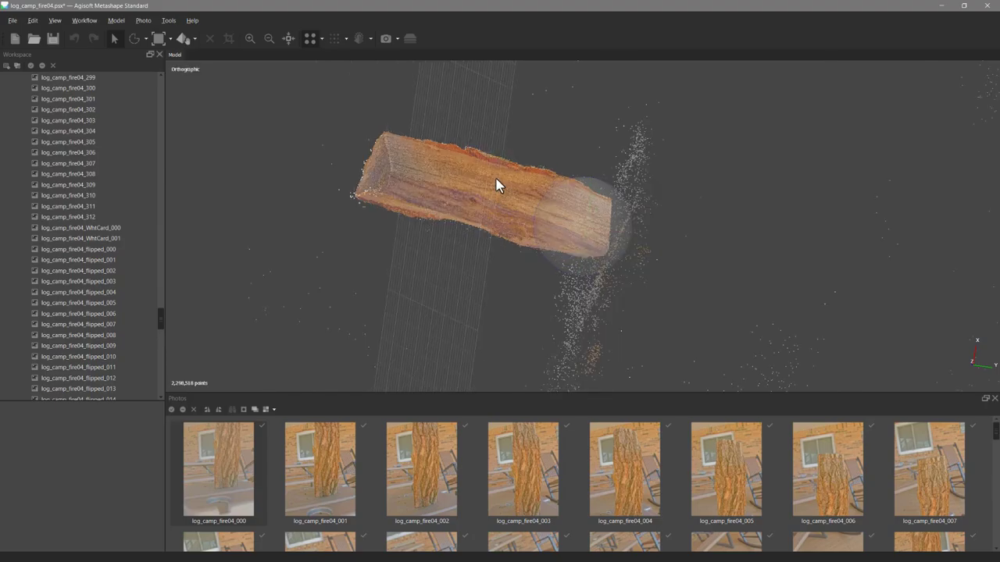
key(3)
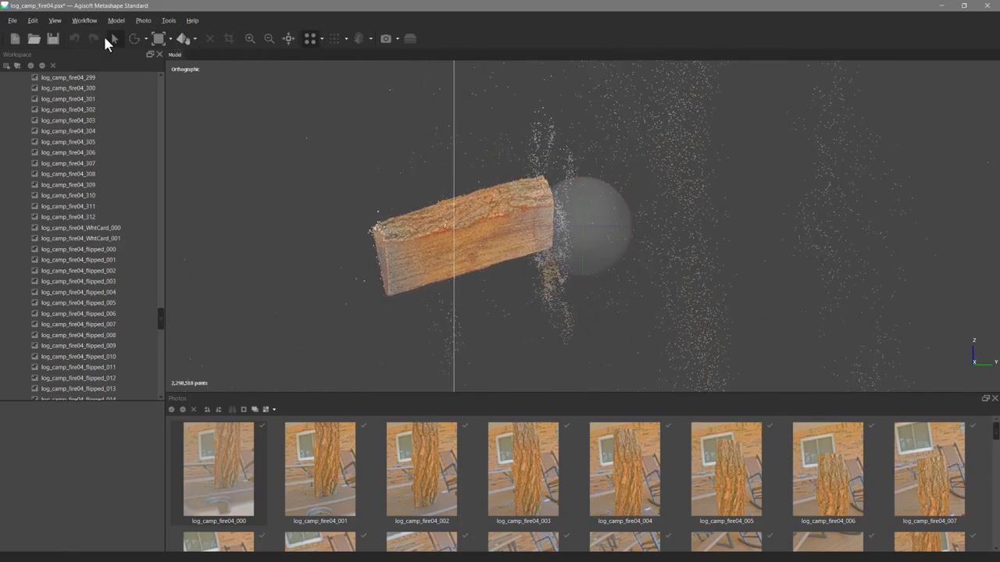
click(195, 38)
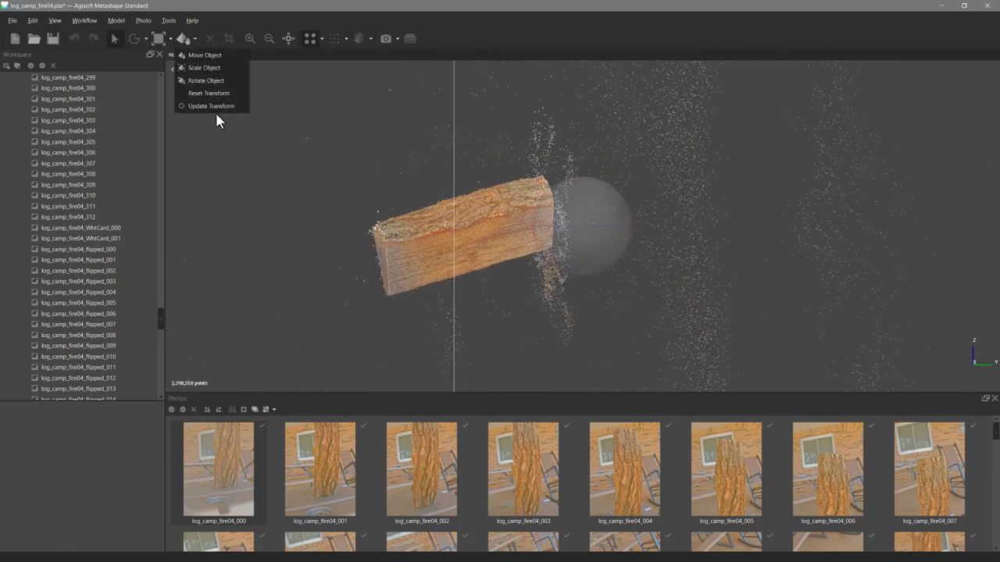
click(215, 82)
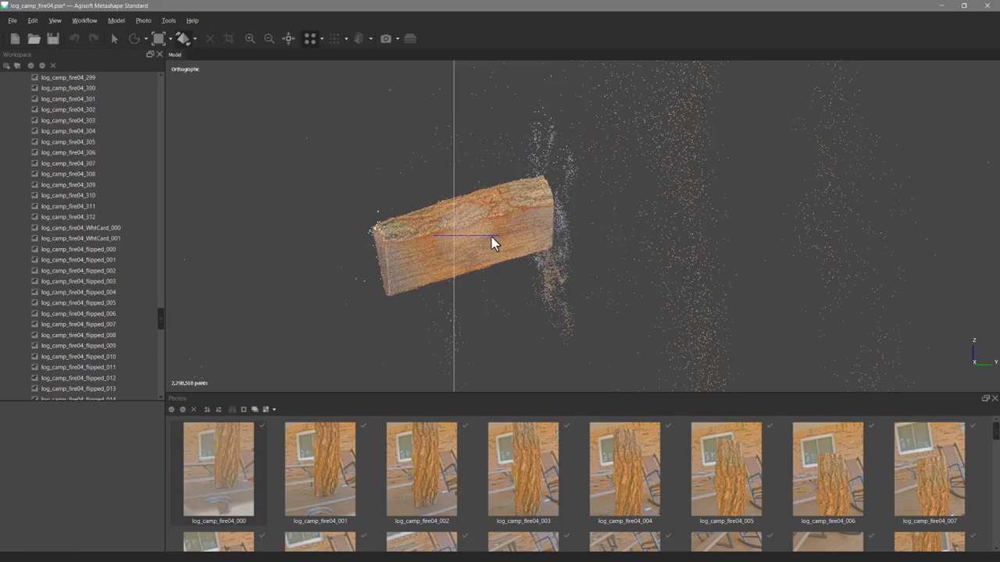
drag(486, 236, 500, 239)
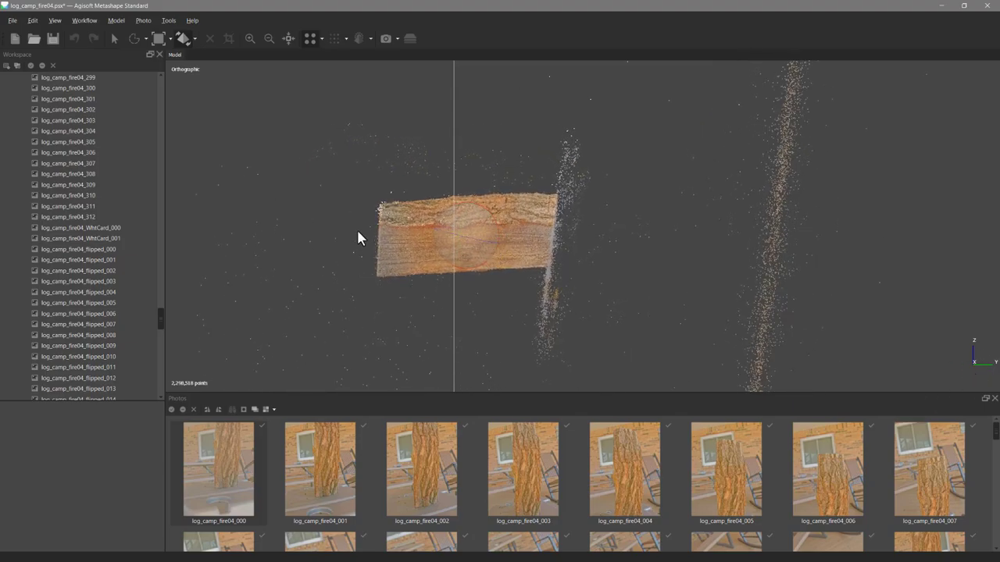
Move the log along the Y axis until its base end meets the grid plane
click(195, 38)
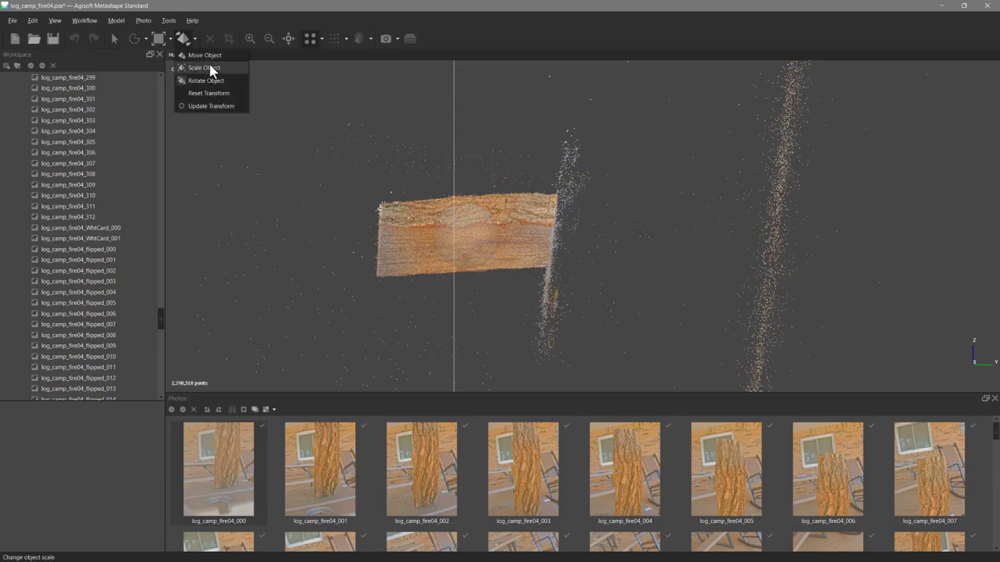
click(207, 55)
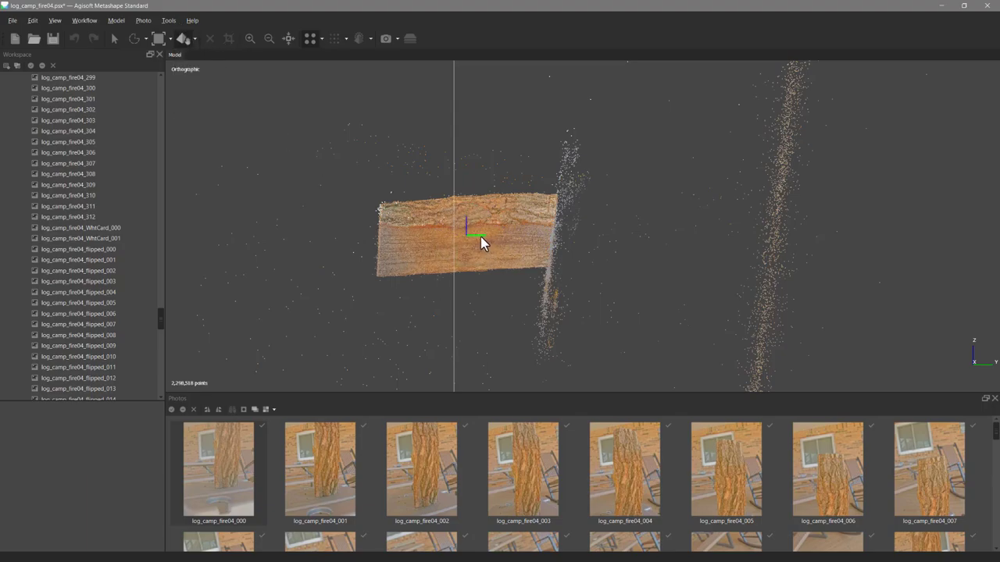
drag(481, 239, 554, 232)
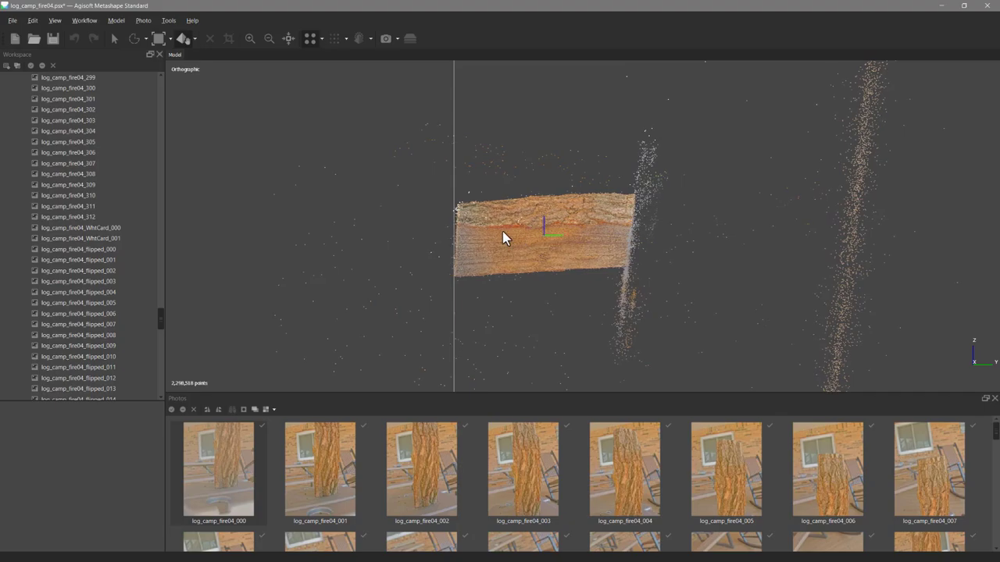
Rotate the log slightly in the side view so its base end runs parallel to the grid plane
scroll(507, 236, up, 2)
scroll(401, 227, up, 1)
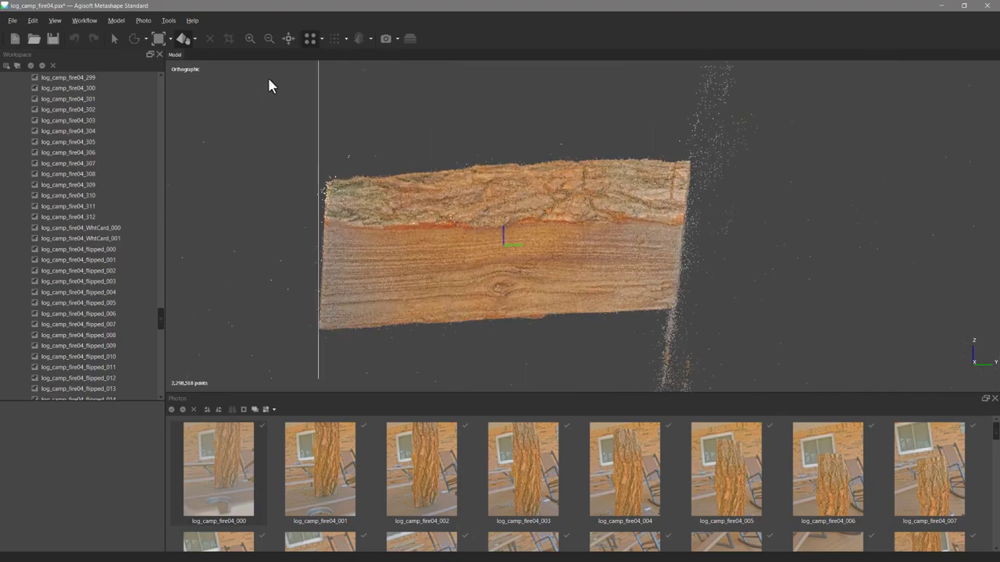
click(195, 39)
click(205, 80)
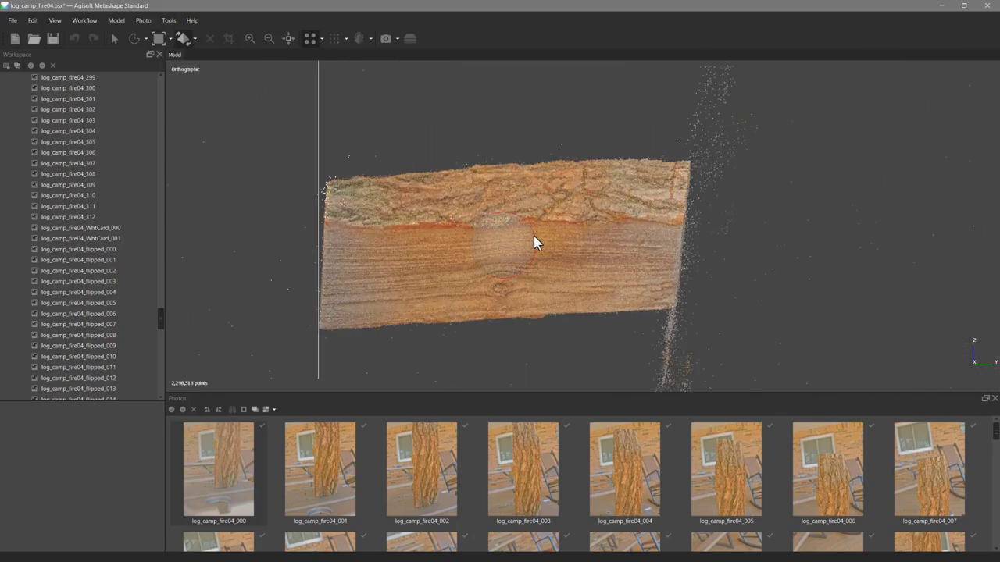
drag(533, 236, 533, 234)
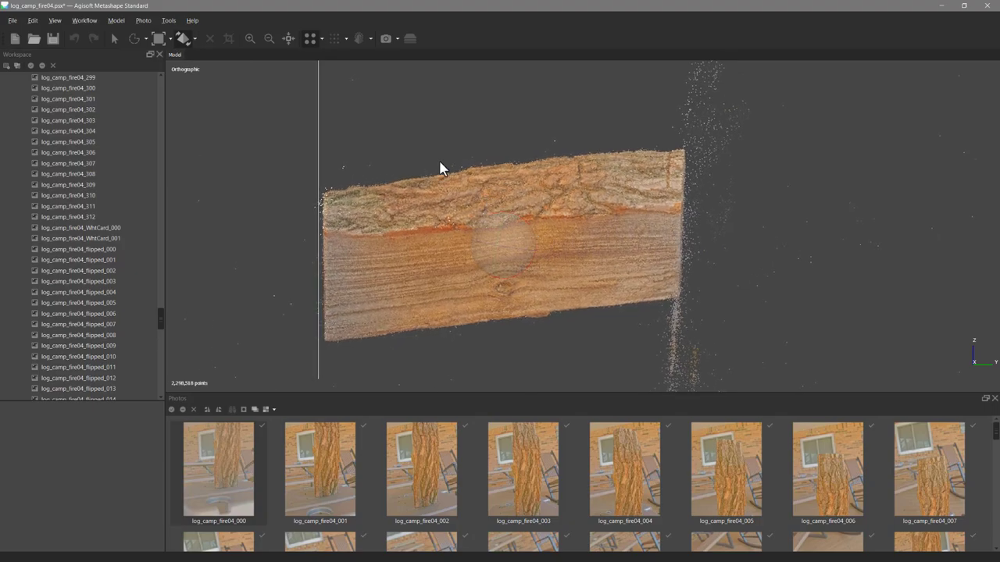
Move the log back against the grid plane and fine-tune its rotation until the base end lies flush
click(194, 38)
click(206, 65)
drag(503, 236, 515, 203)
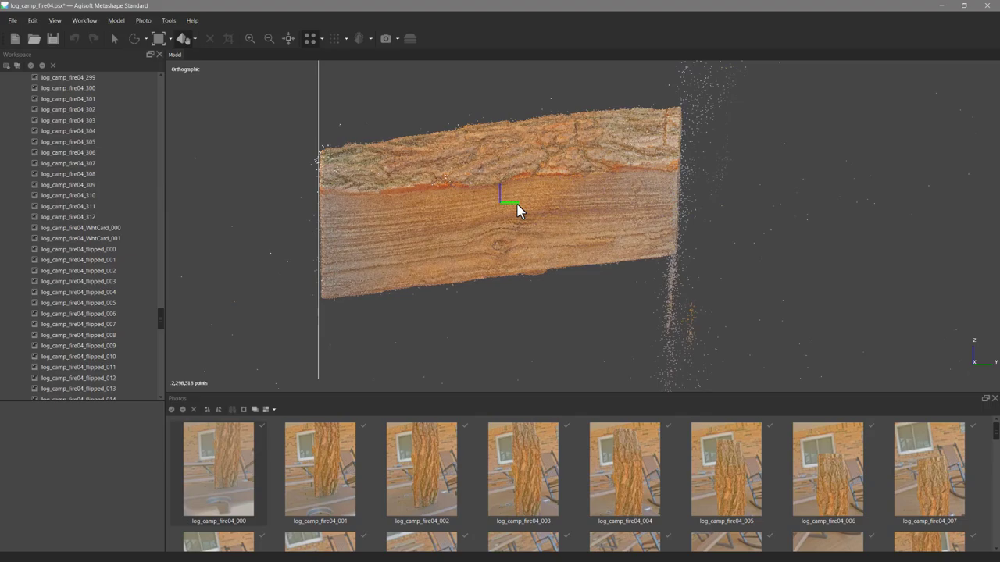
click(195, 41)
click(179, 84)
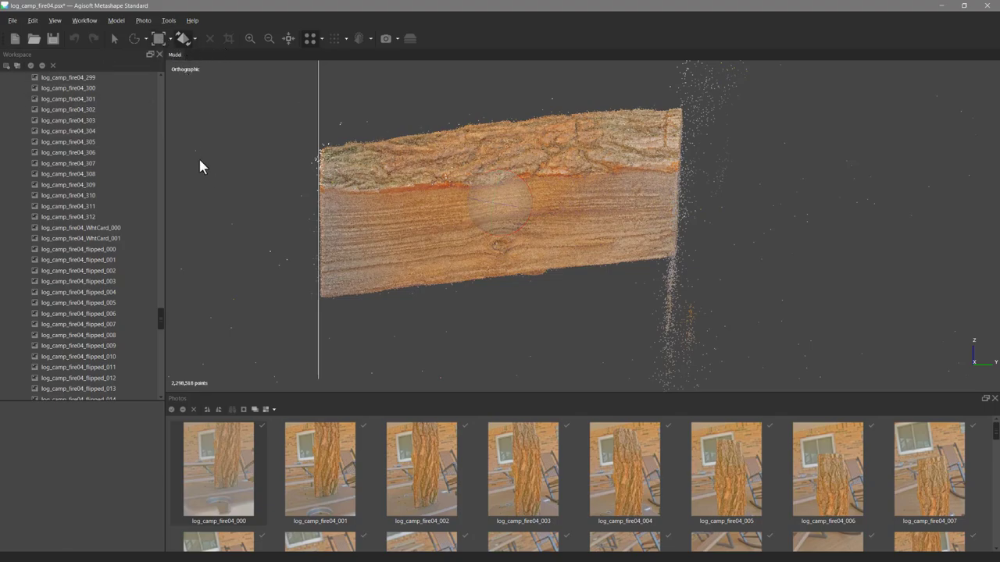
Move the log in the orthographic front view until it is centred on the grid's main line crossing
key(KP_1)
right_drag(478, 224, 339, 310)
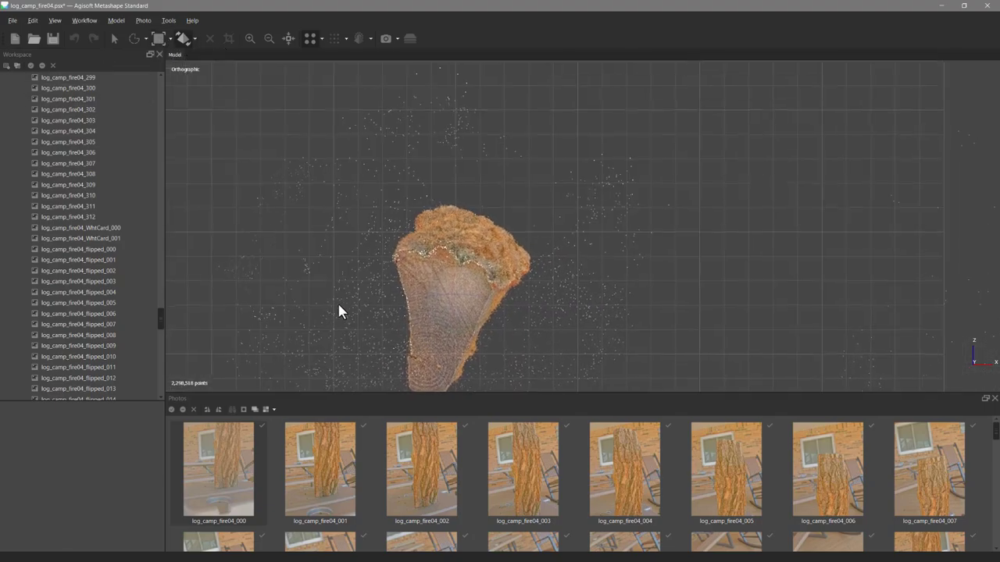
scroll(393, 268, down, 5)
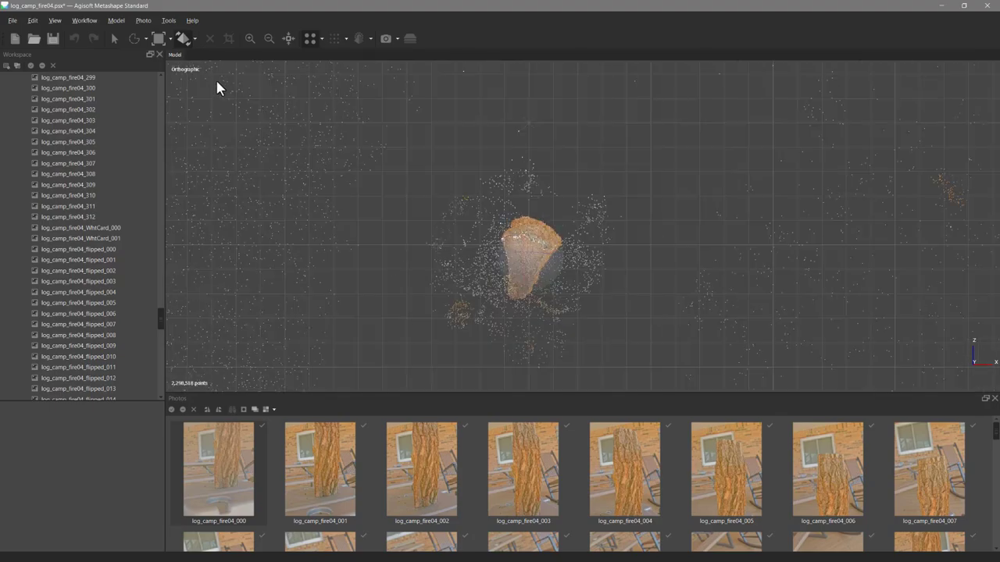
click(194, 38)
click(215, 56)
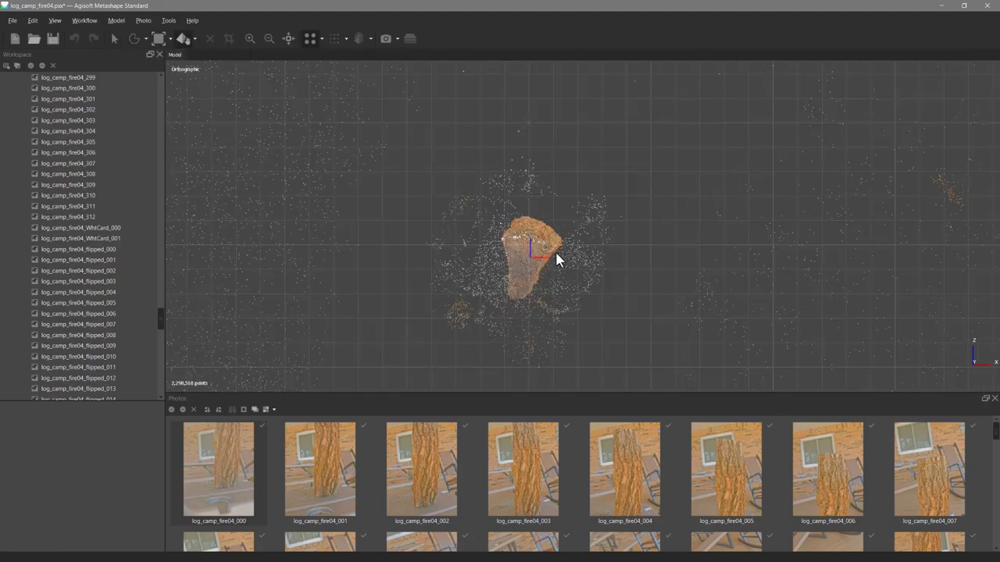
drag(531, 253, 536, 128)
drag(529, 185, 504, 308)
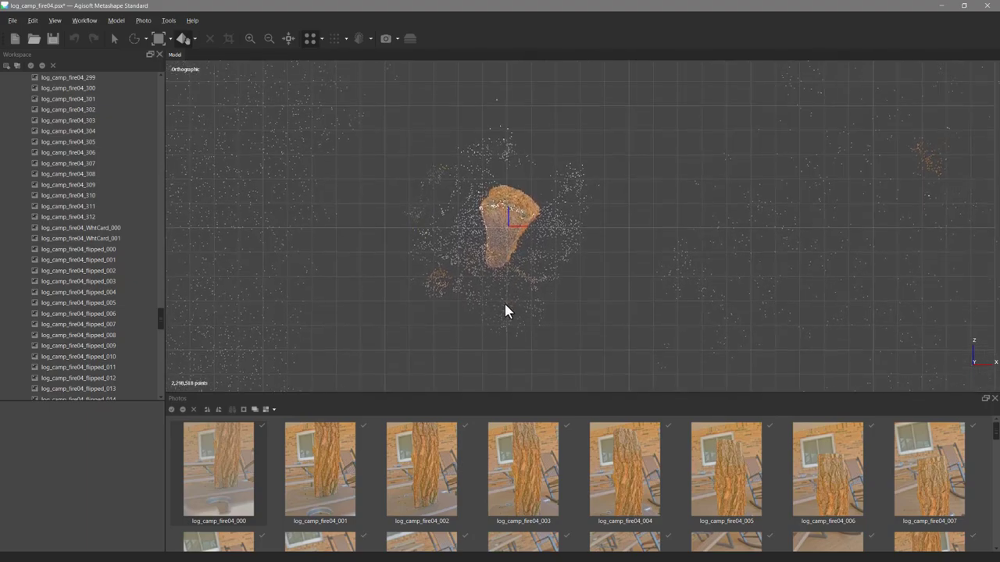
Select the log's points with a free-form outline, invert the selection and delete the stray points around the log
click(137, 39)
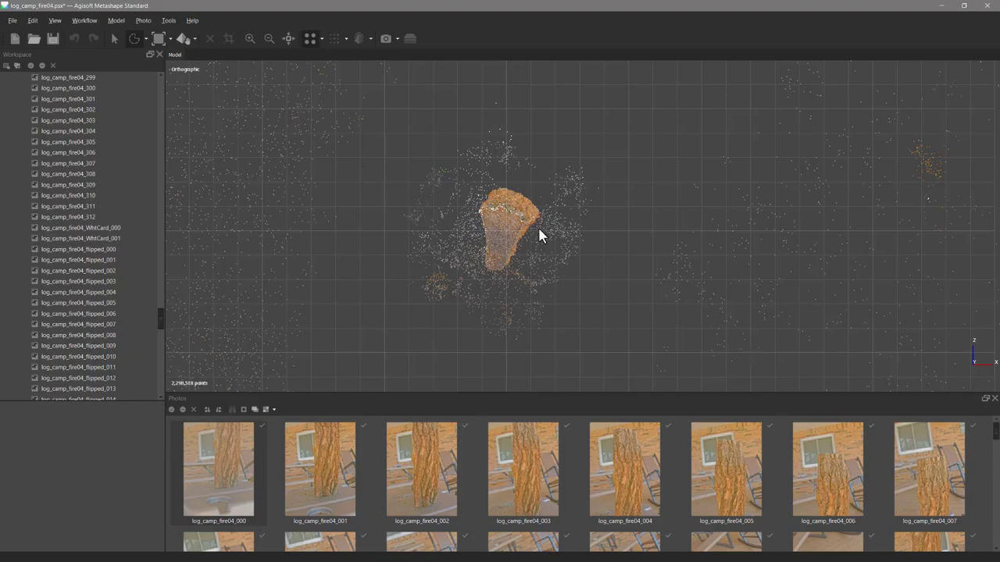
mouse_move(509, 274)
mouse_down()
mouse_move(479, 277)
mouse_move(481, 196)
mouse_move(499, 178)
mouse_move(544, 197)
mouse_up()
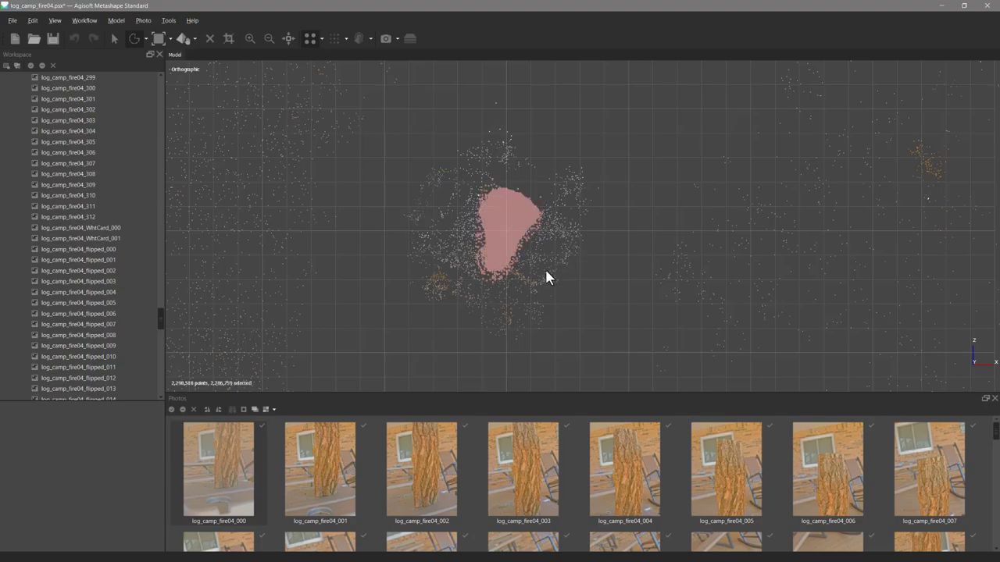
click(34, 20)
click(63, 64)
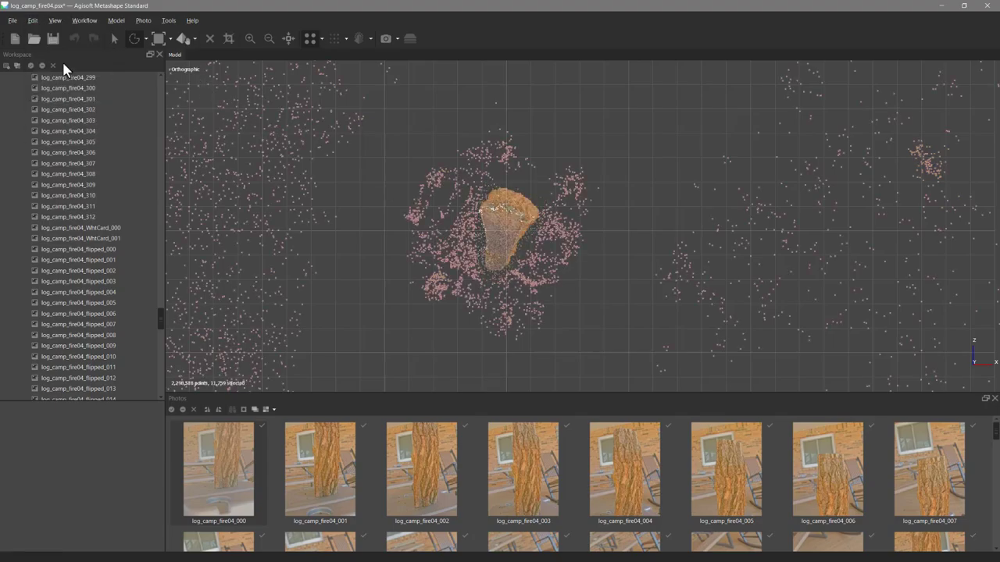
click(114, 38)
mouse_move(559, 232)
mouse_down()
mouse_move(571, 250)
mouse_move(586, 200)
mouse_move(538, 212)
mouse_move(559, 259)
mouse_move(591, 252)
mouse_move(547, 250)
mouse_move(580, 234)
mouse_move(602, 191)
mouse_move(573, 196)
mouse_move(564, 227)
mouse_up()
click(209, 38)
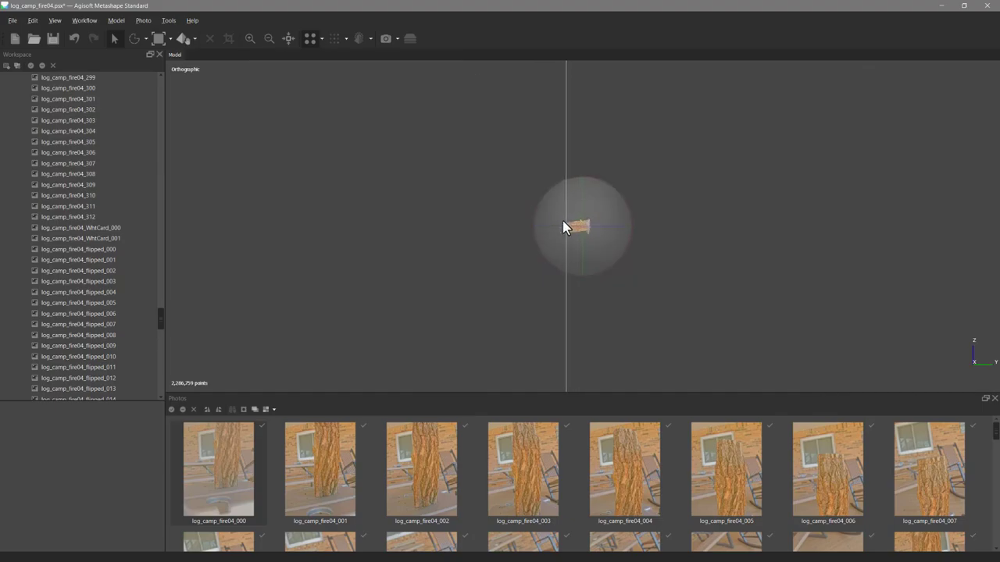
Rotate the reconstruction region in the side view so it faces the view squarely and roughly follows the log's tilt
scroll(562, 225, up, 6)
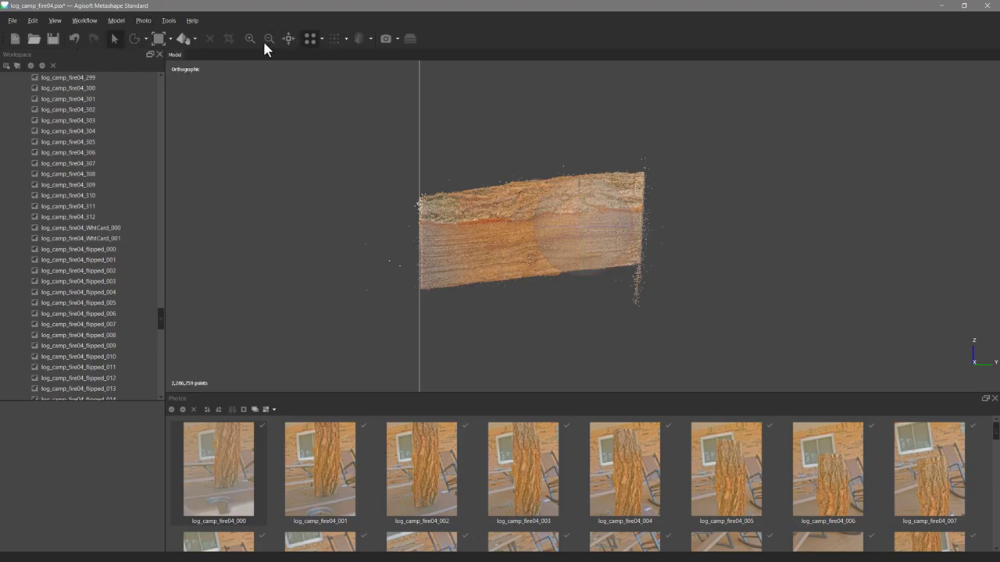
click(171, 39)
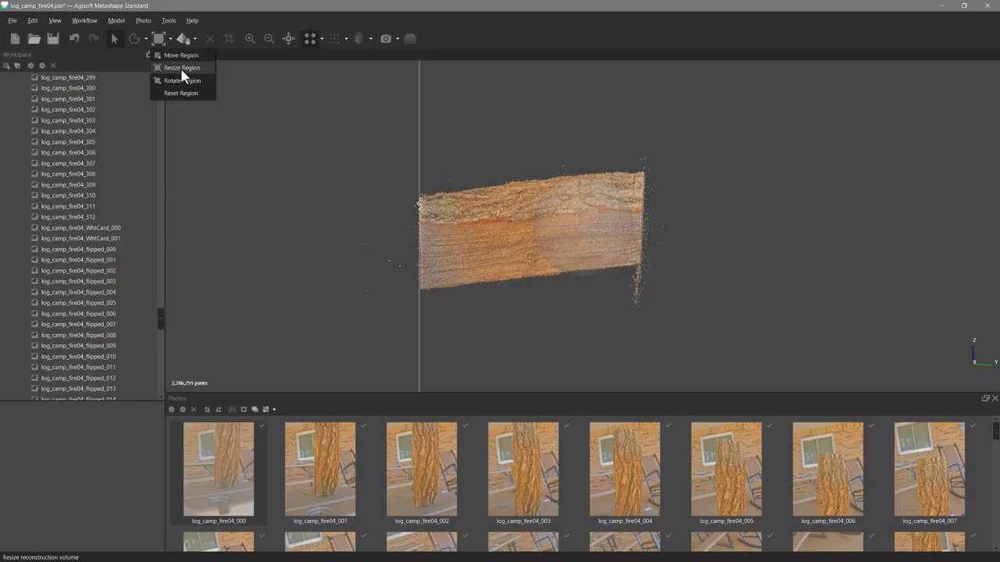
click(182, 81)
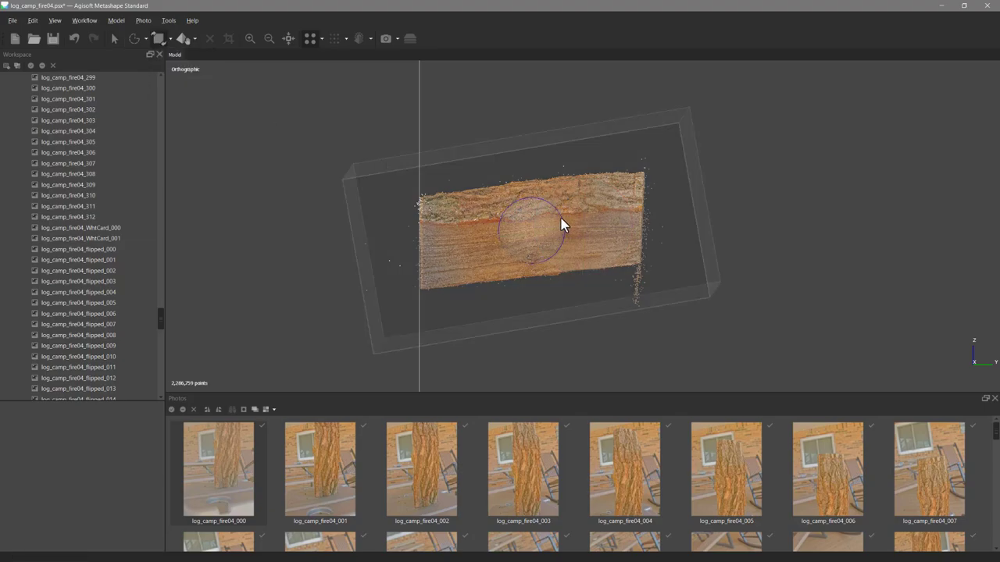
drag(561, 218, 531, 224)
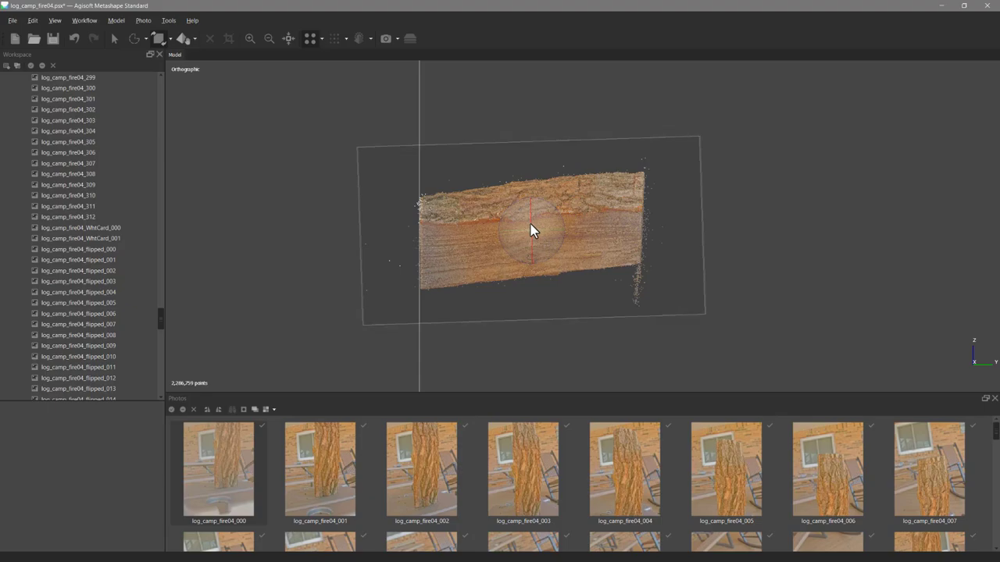
Resize the region in the side view, pulling all four sides in close to the log
click(170, 38)
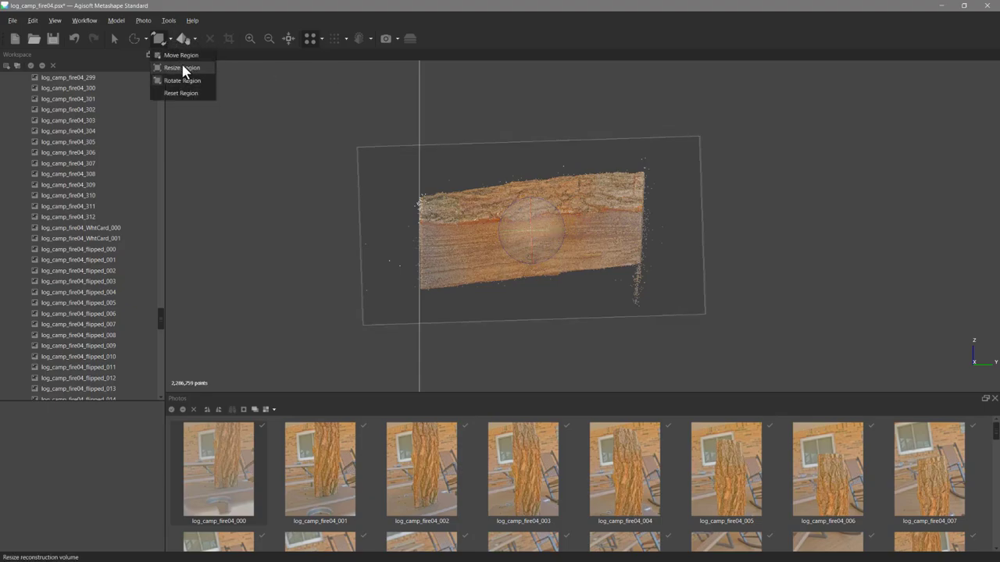
click(187, 68)
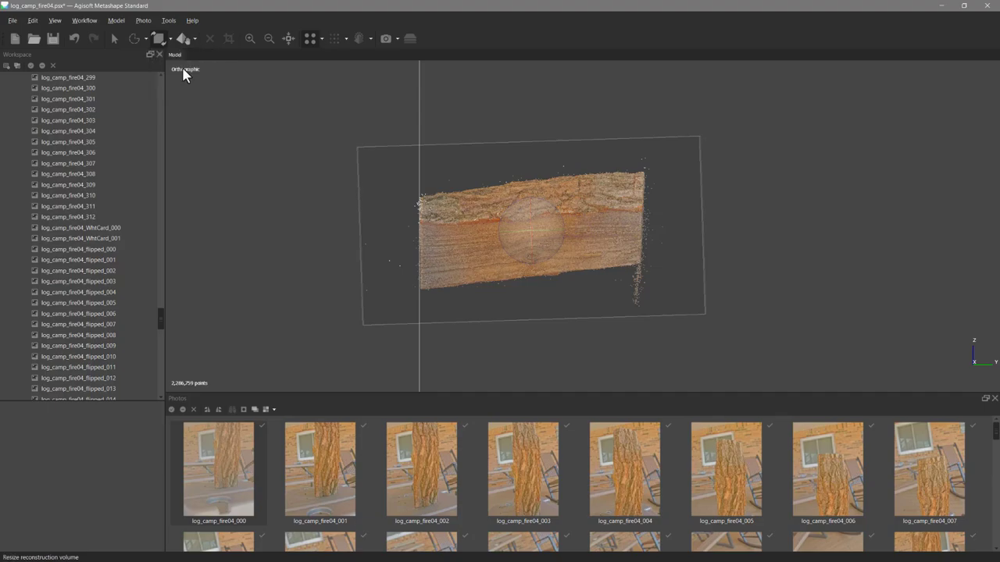
drag(709, 225, 664, 226)
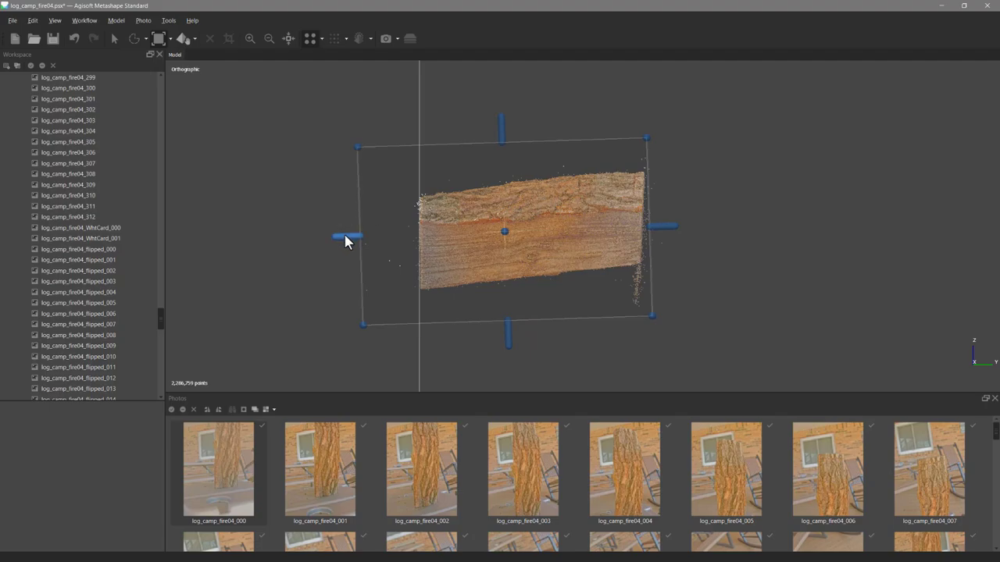
drag(347, 235, 396, 234)
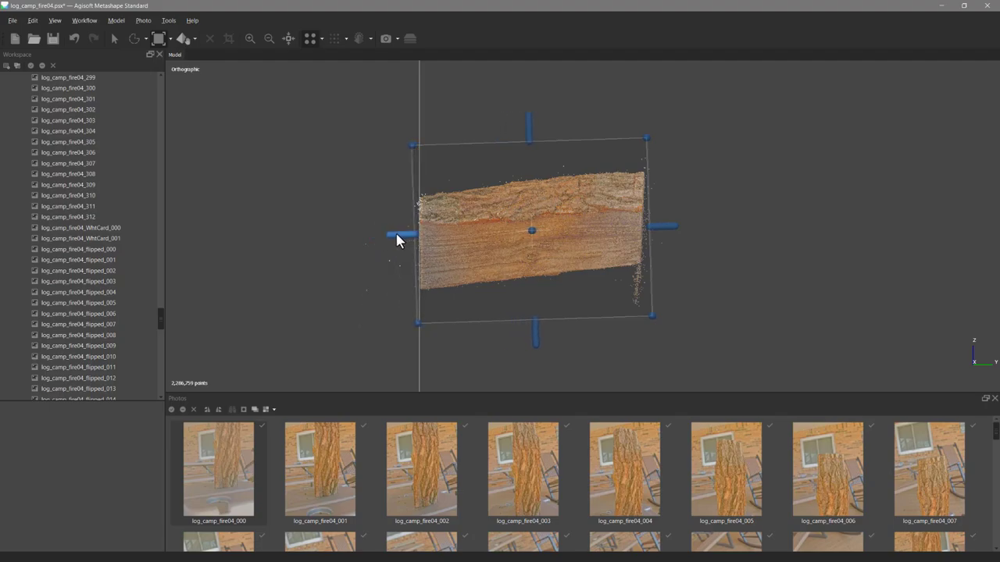
drag(538, 344, 531, 312)
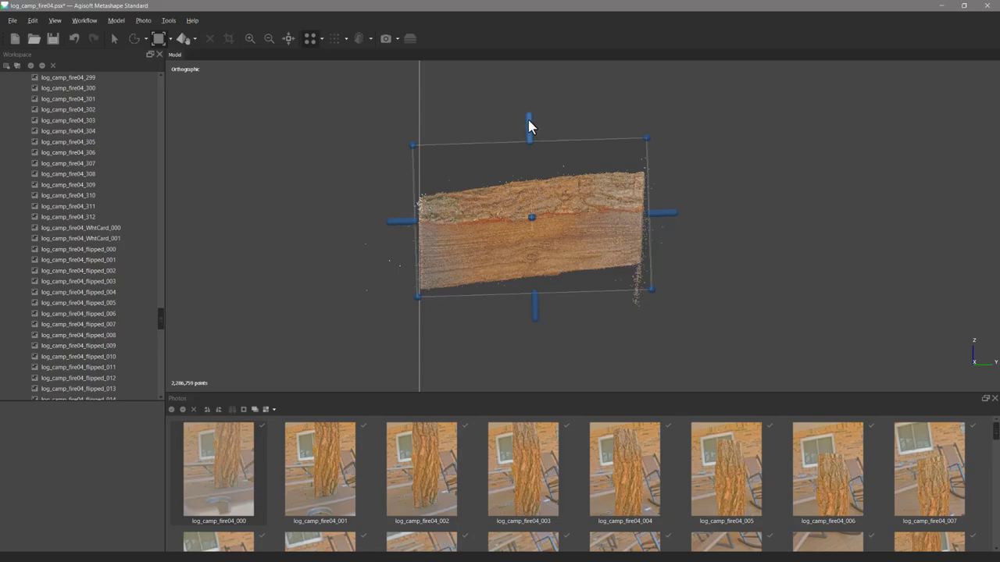
drag(529, 125, 532, 153)
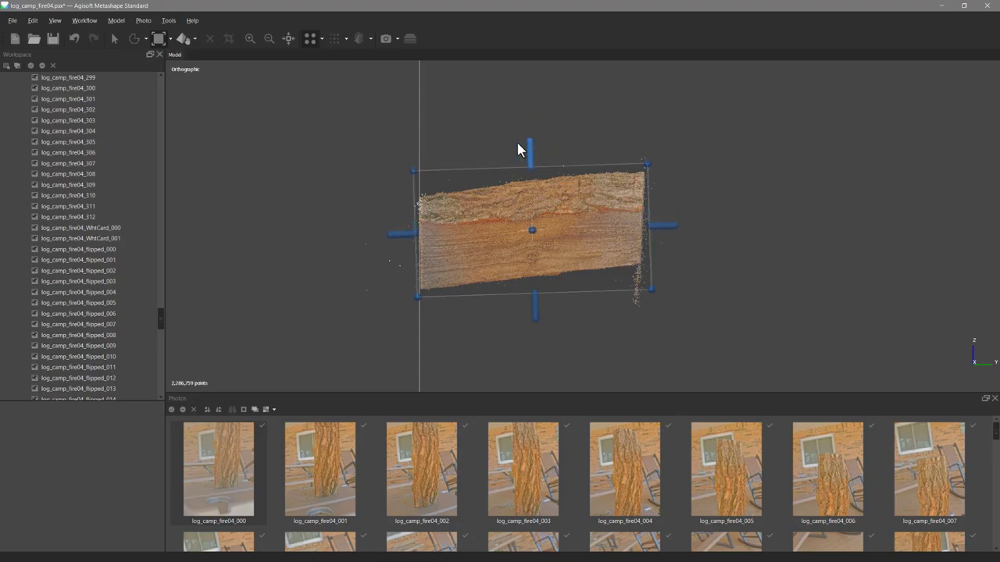
Rotate the region slightly further to match the log's tilt and tighten its two long sides around the log
click(169, 39)
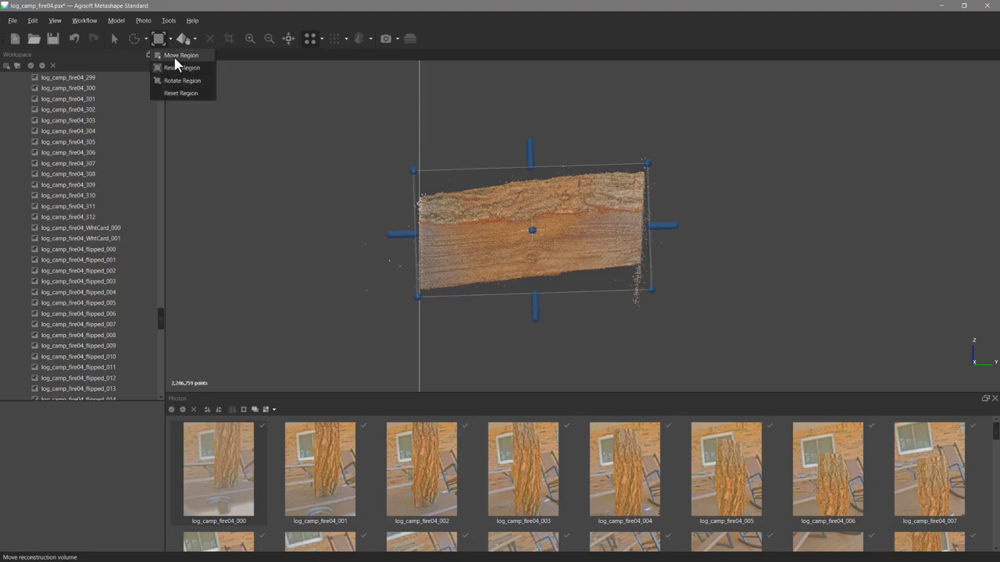
click(188, 89)
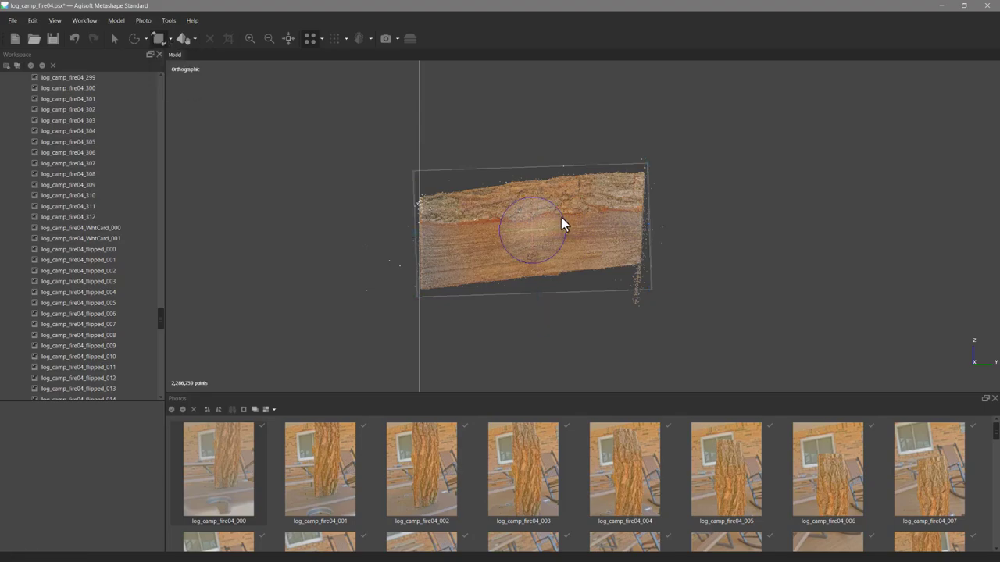
drag(563, 218, 560, 218)
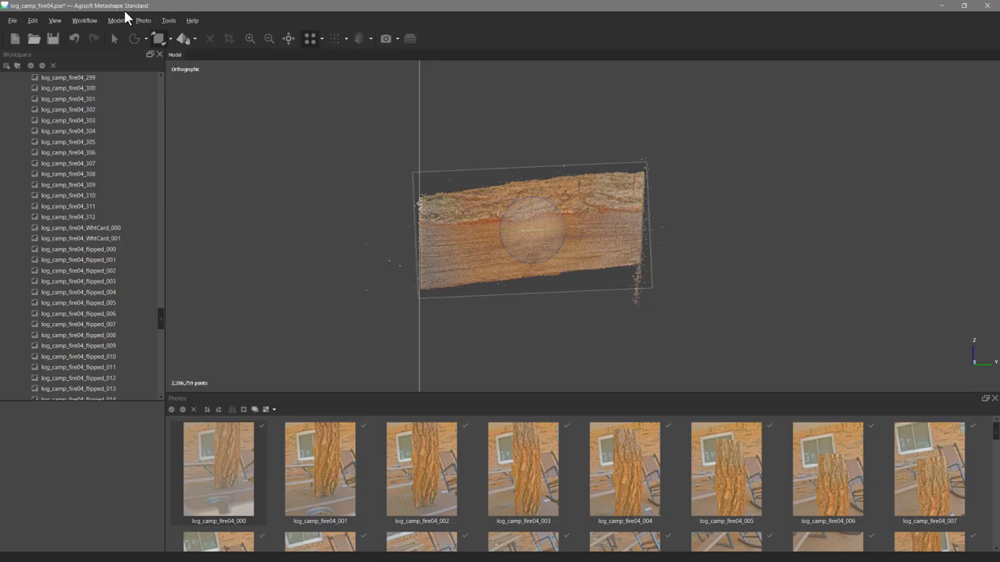
click(169, 39)
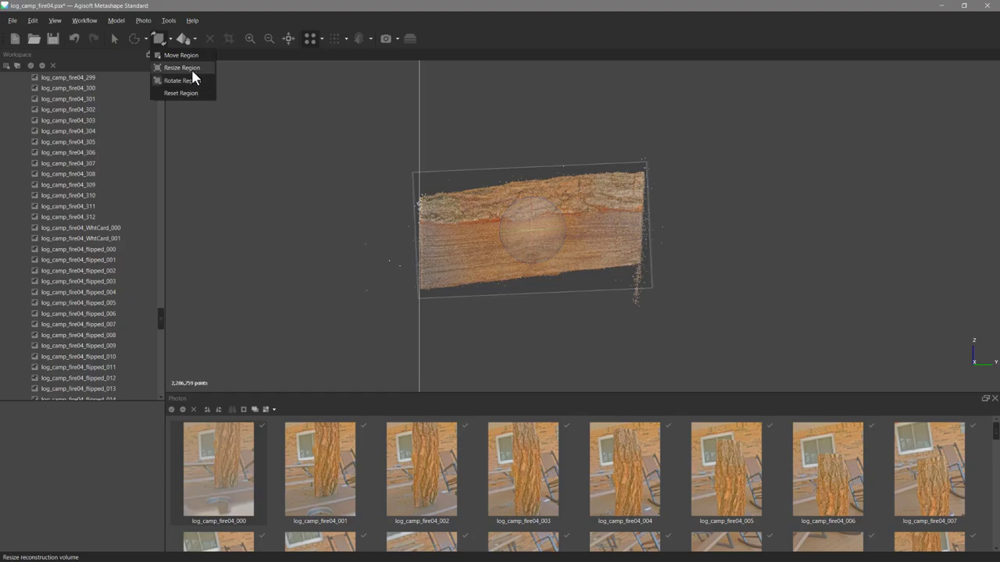
click(188, 68)
drag(539, 314, 536, 309)
drag(530, 153, 531, 159)
Narrow the region's width along X in the orthographic top view and trim its far end close to the log
key(KP_7)
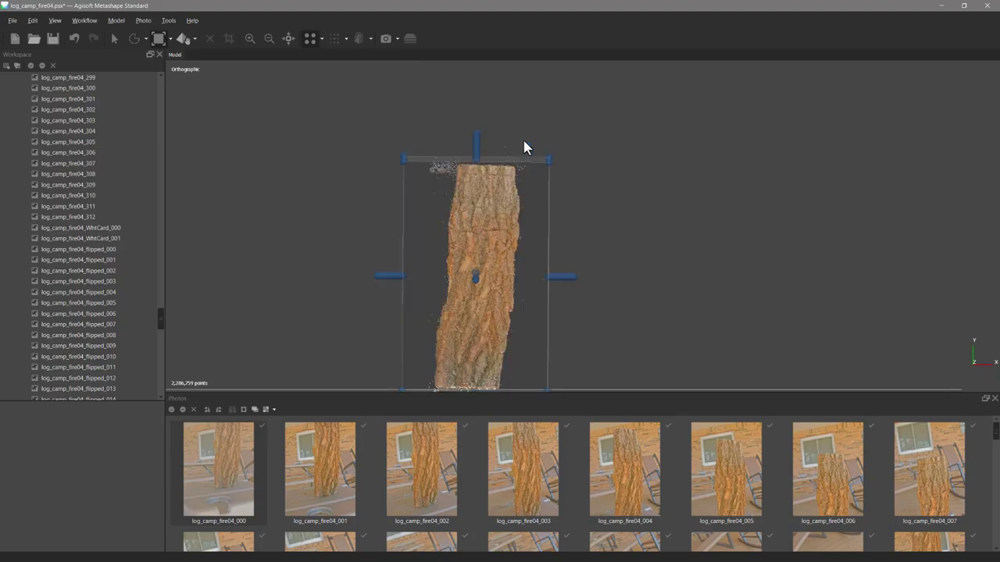
drag(570, 275, 546, 276)
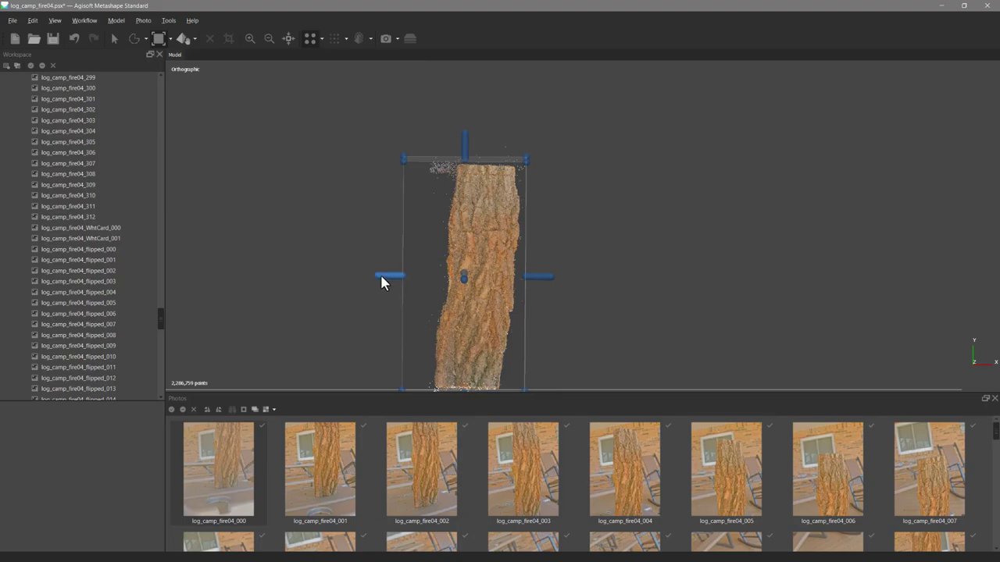
drag(381, 276, 413, 277)
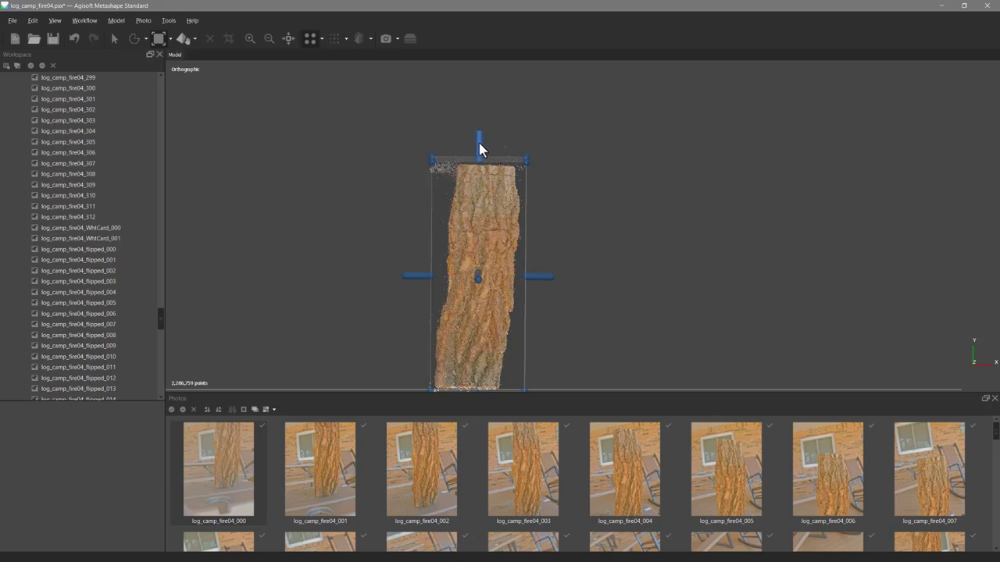
drag(480, 149, 481, 151)
Fine-tune the region's base-end side in a close side view so its lower corner meets the grid plane
key(KP_3)
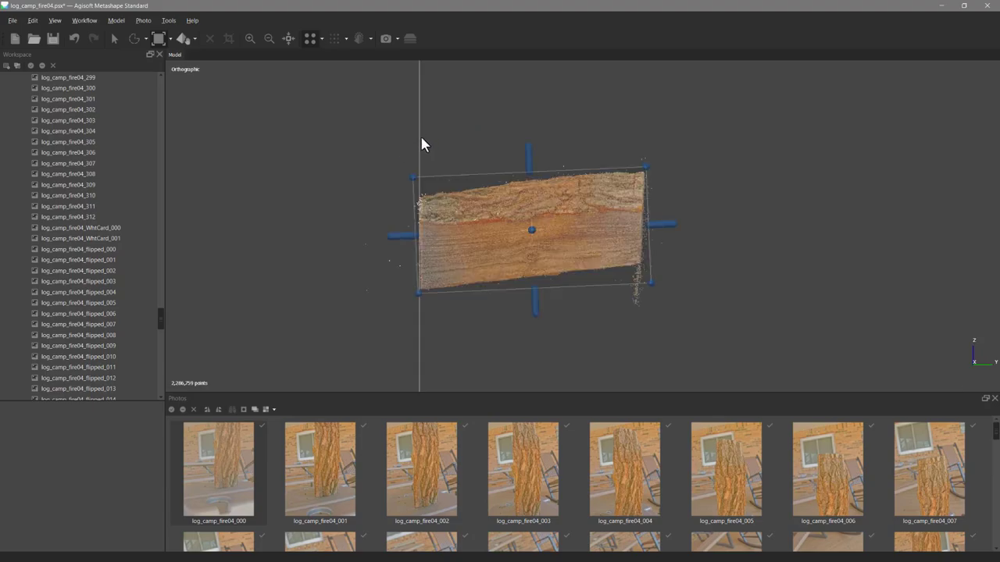
scroll(407, 281, up, 5)
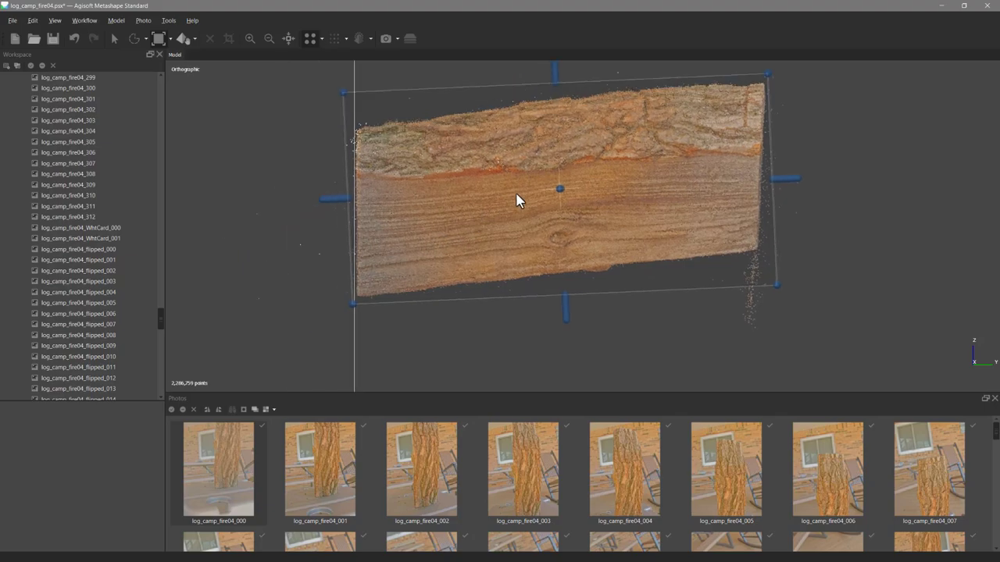
scroll(468, 209, up, 4)
scroll(408, 216, up, 2)
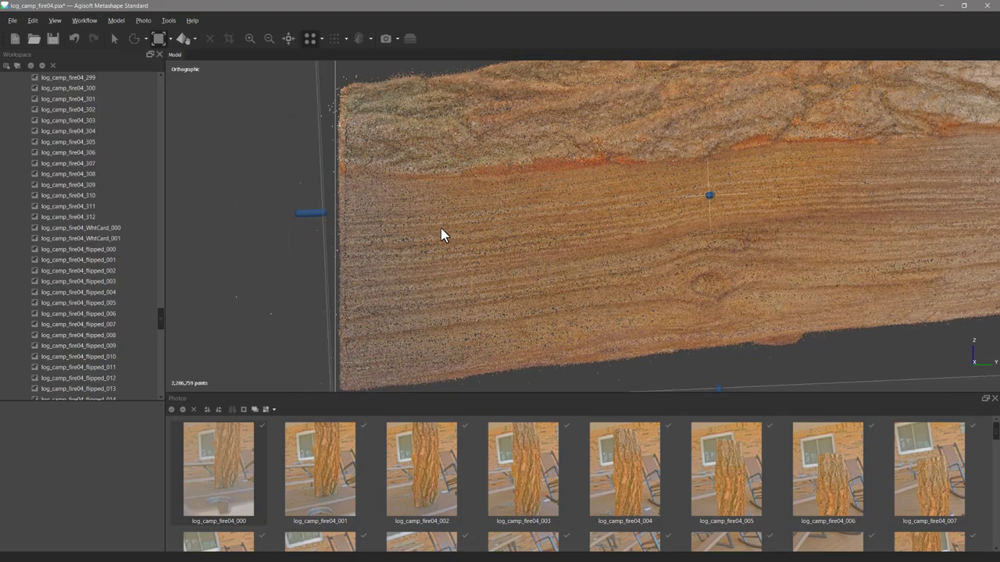
drag(310, 214, 222, 376)
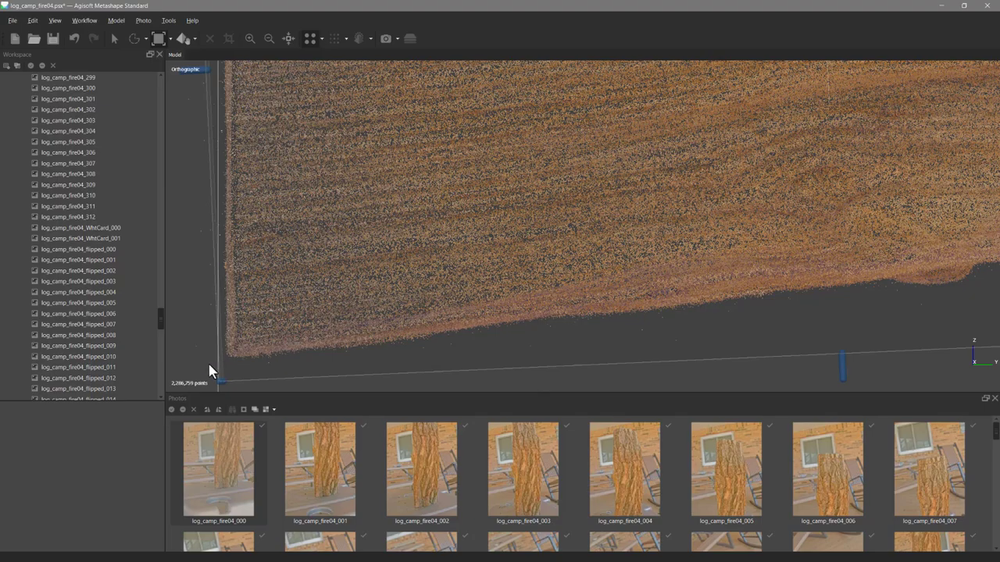
drag(208, 371, 646, 210)
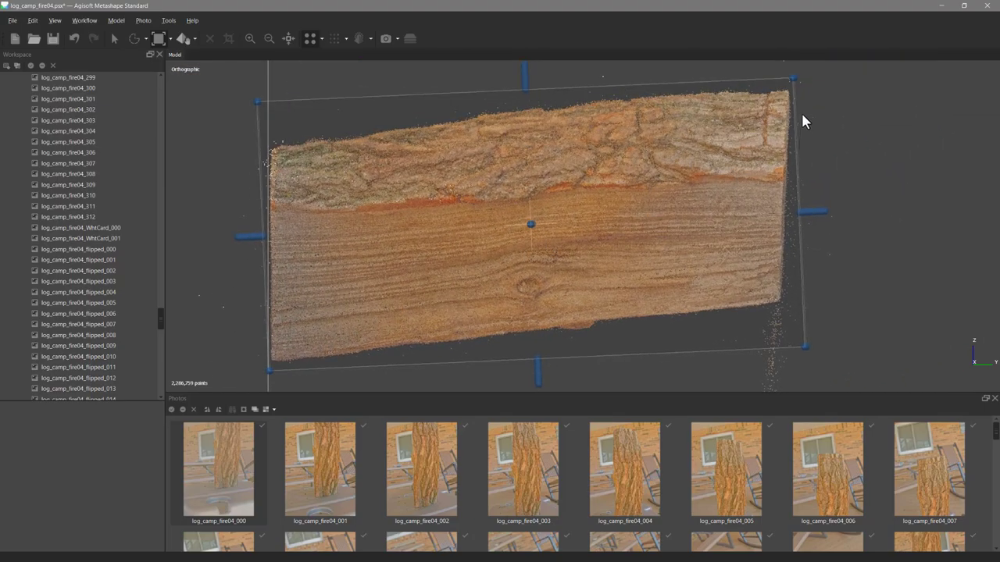
Tighten the region's far-end, upper and lower sides around the log in the orthographic side view
right_drag(801, 127, 735, 154)
scroll(761, 157, up, 5)
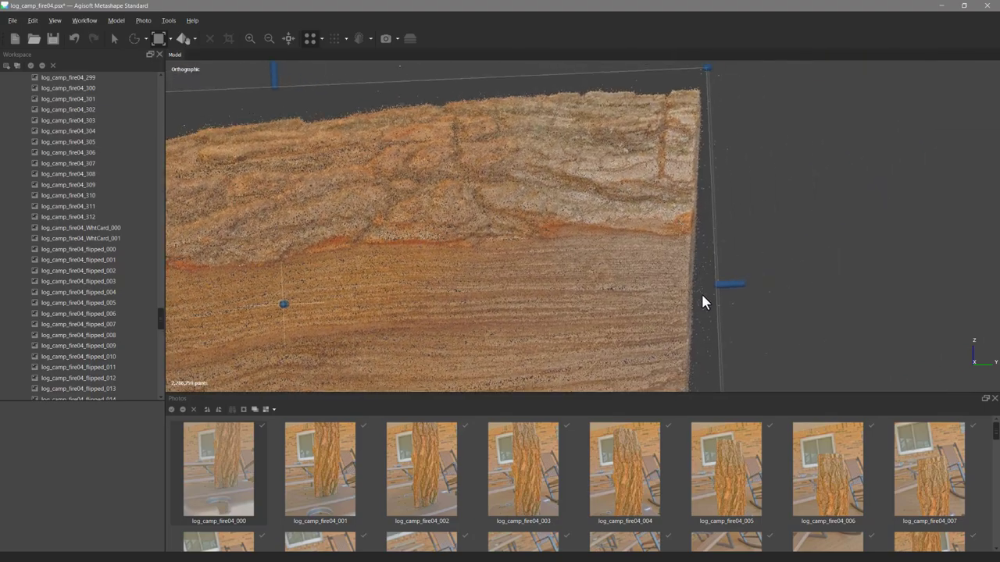
drag(740, 292, 734, 286)
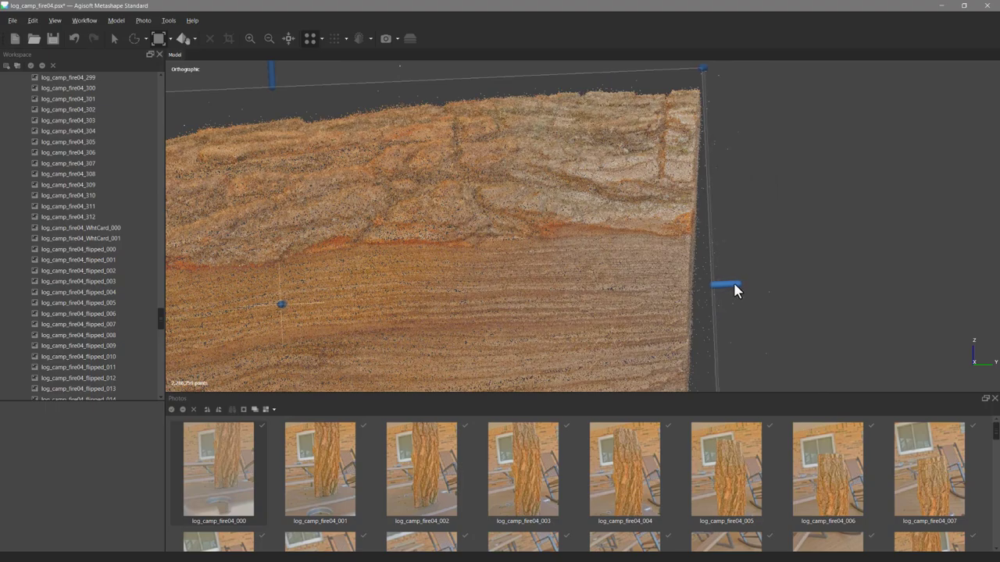
right_drag(404, 186, 639, 194)
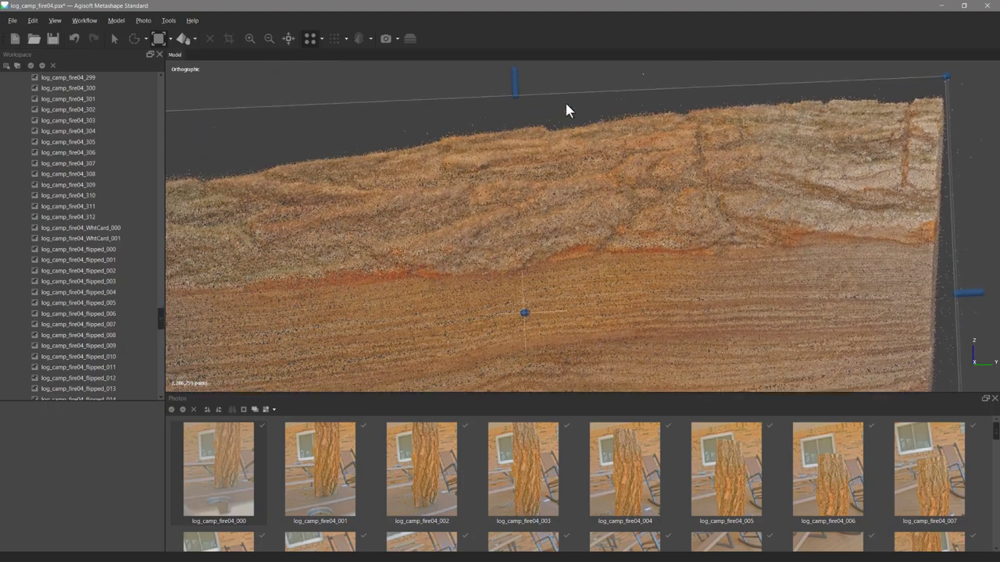
drag(509, 84, 522, 92)
drag(504, 246, 613, 157)
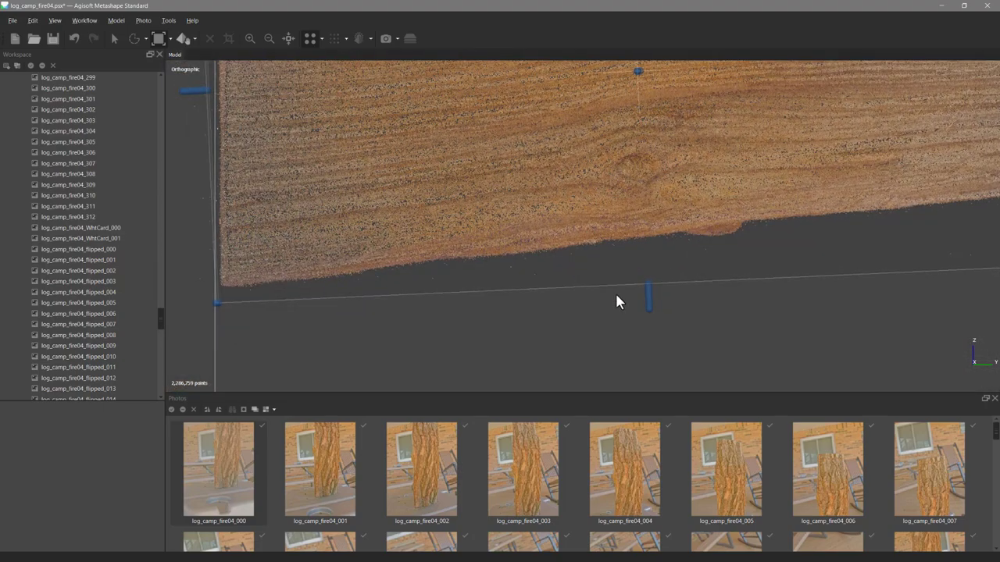
drag(648, 303, 645, 291)
scroll(587, 239, down, 4)
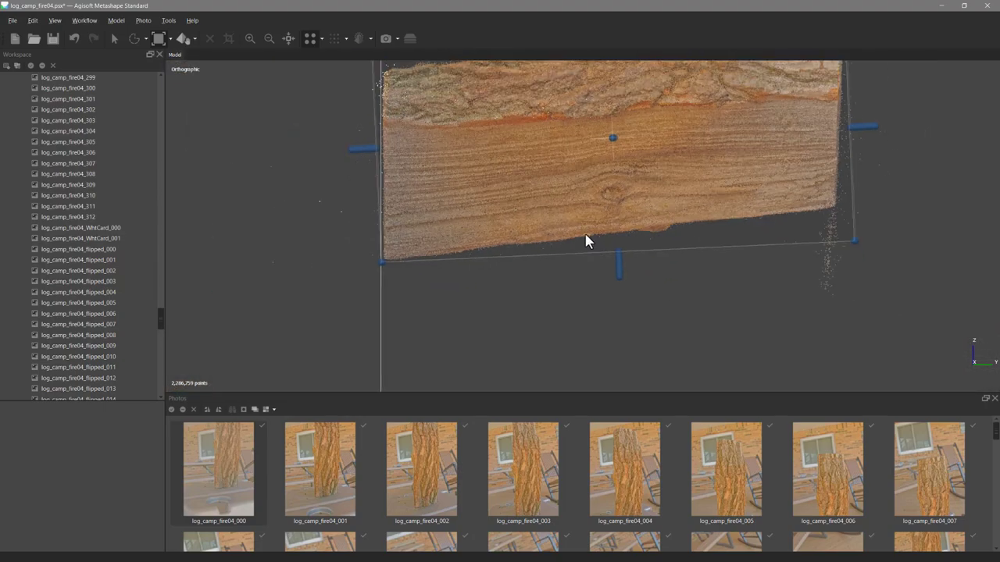
Narrow the region along X from both sides in the orthographic top view, close to the log's bark
key(KP_7)
scroll(526, 199, up, 2)
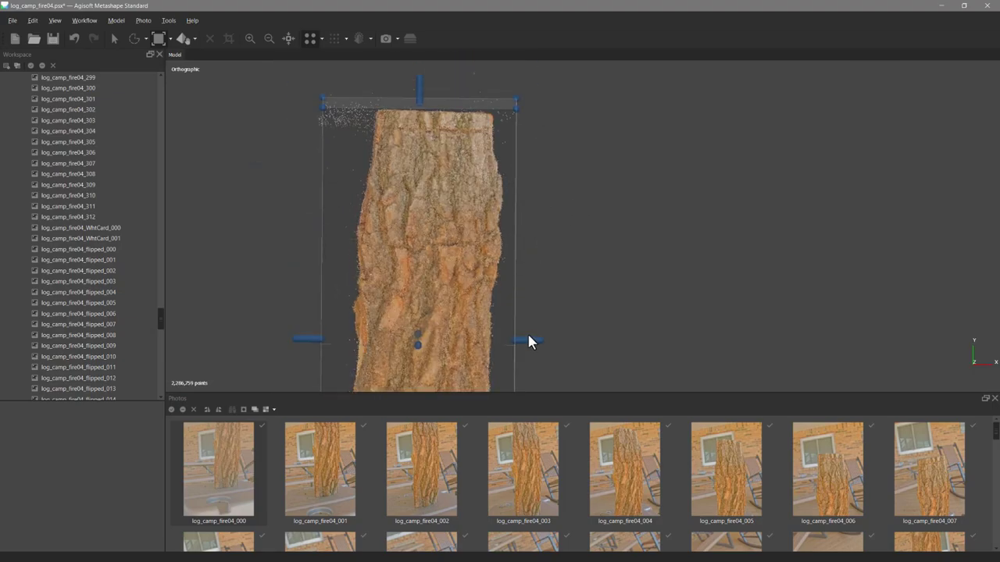
drag(535, 341, 526, 344)
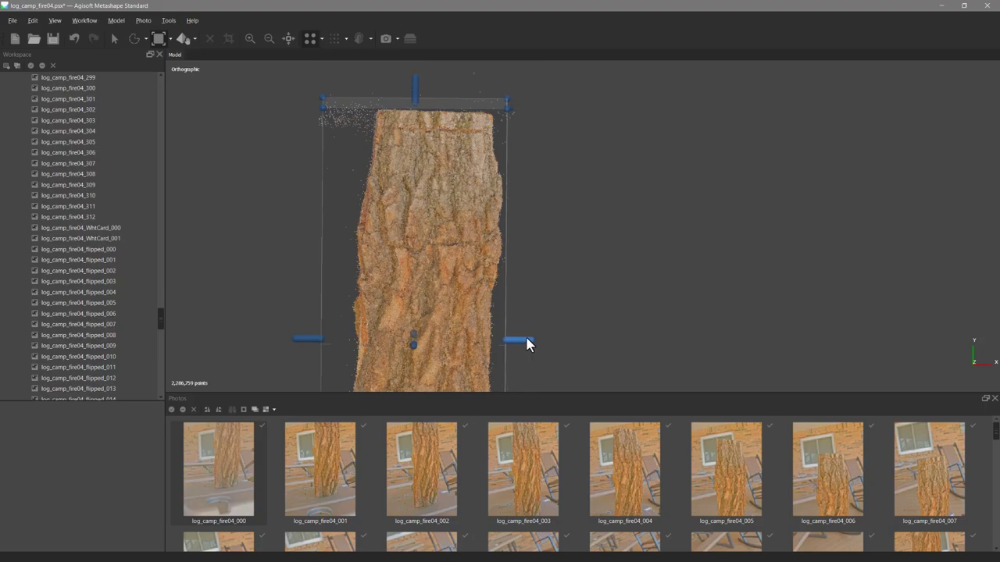
right_drag(305, 344, 428, 149)
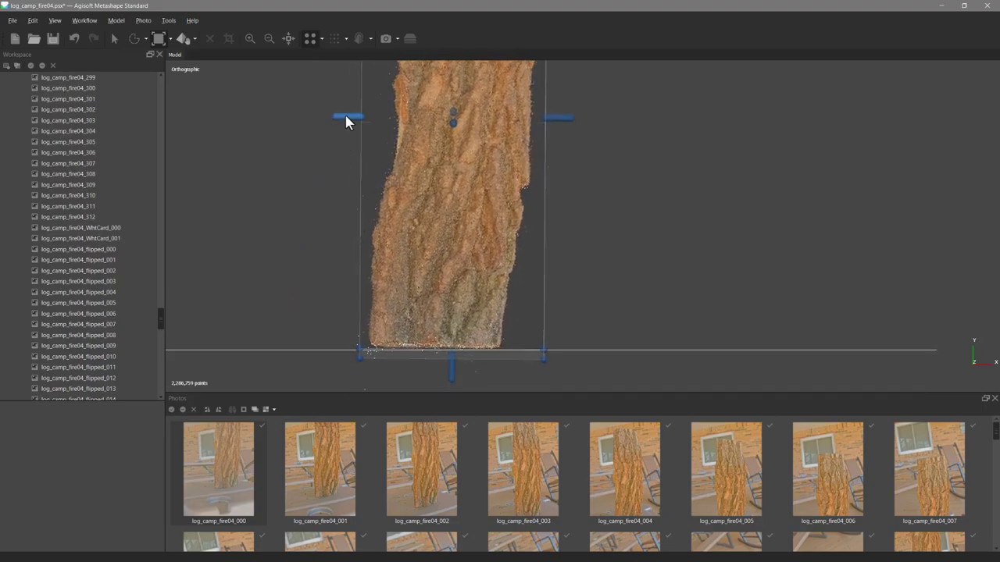
drag(346, 118, 349, 120)
scroll(458, 171, down, 3)
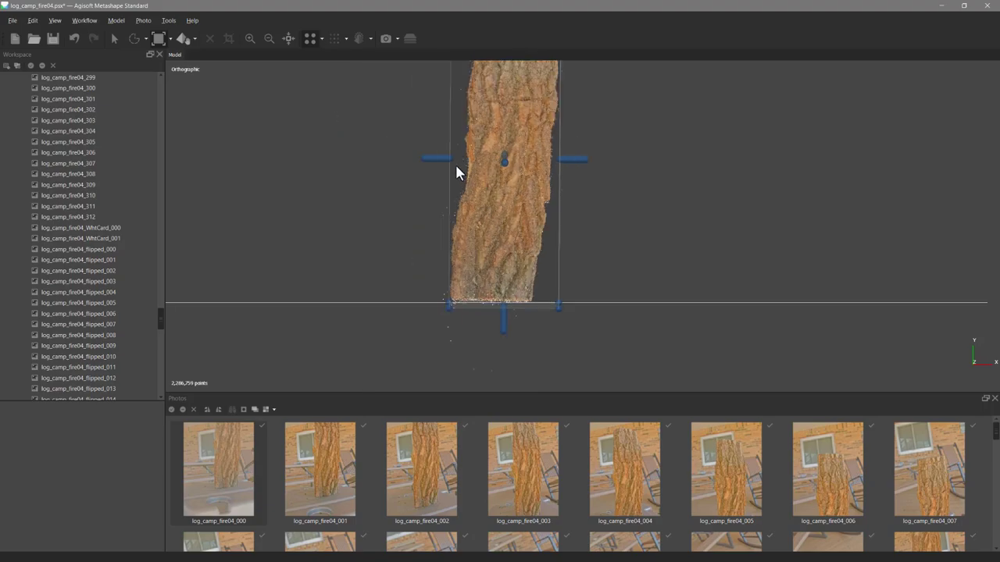
Examine the region's fit around the log from the base end, underside, far end and oblique angles
key(KP_1)
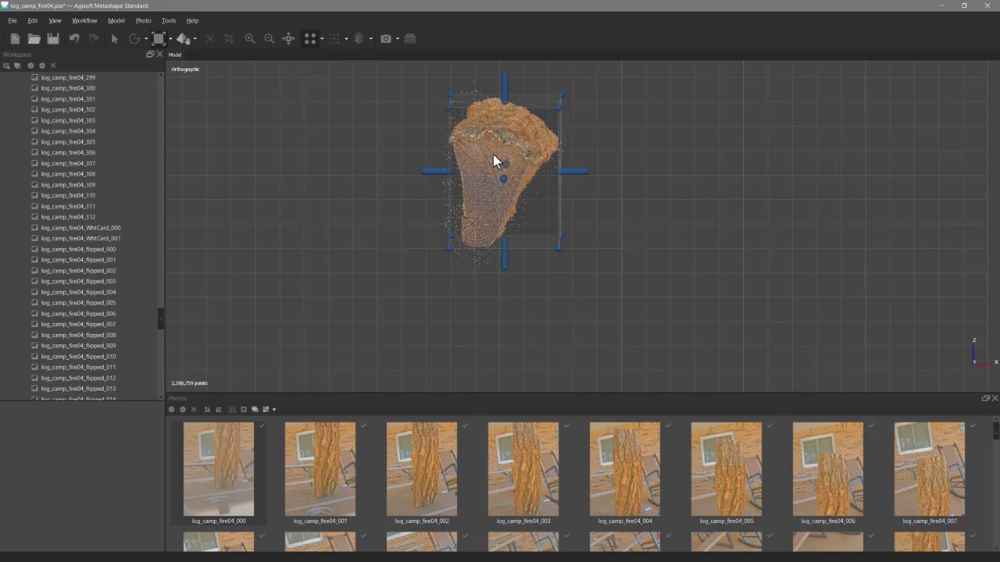
key(KP_8)
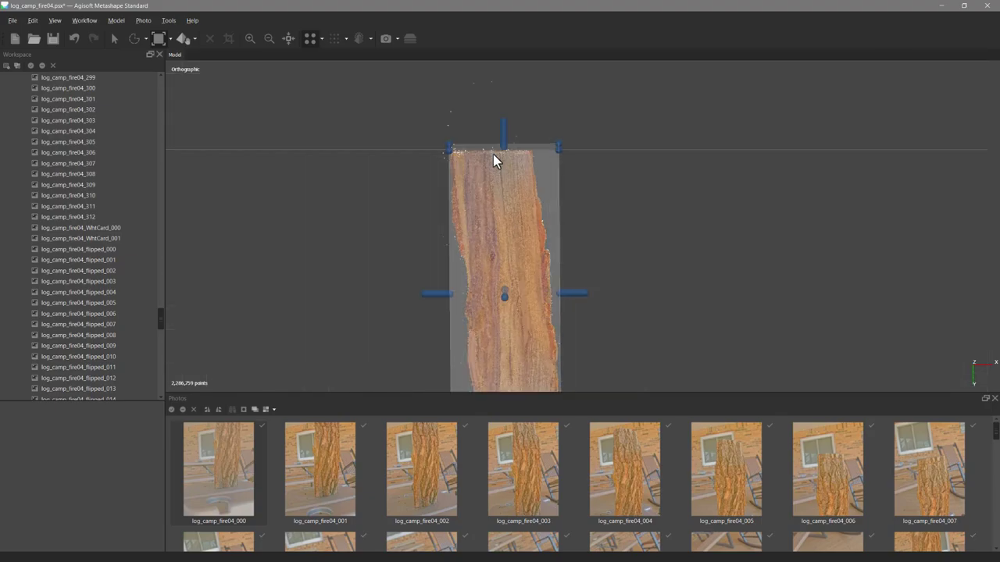
key(KP_8)
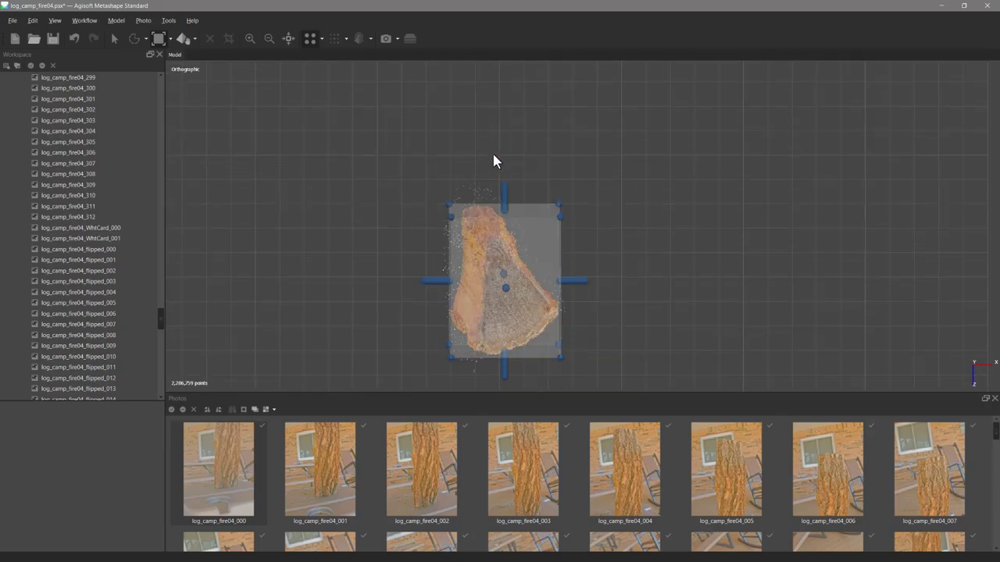
key(KP_8)
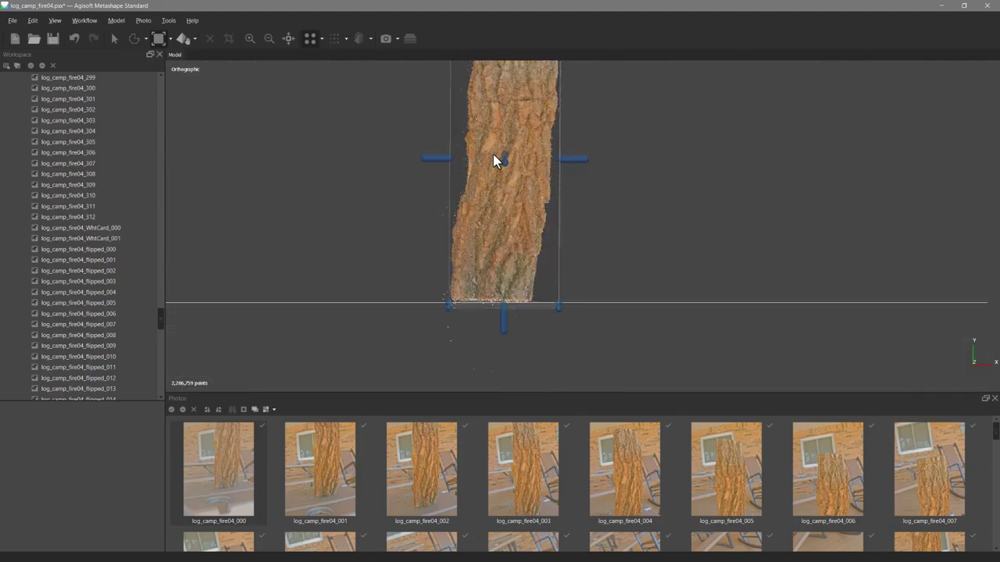
key(KP_6)
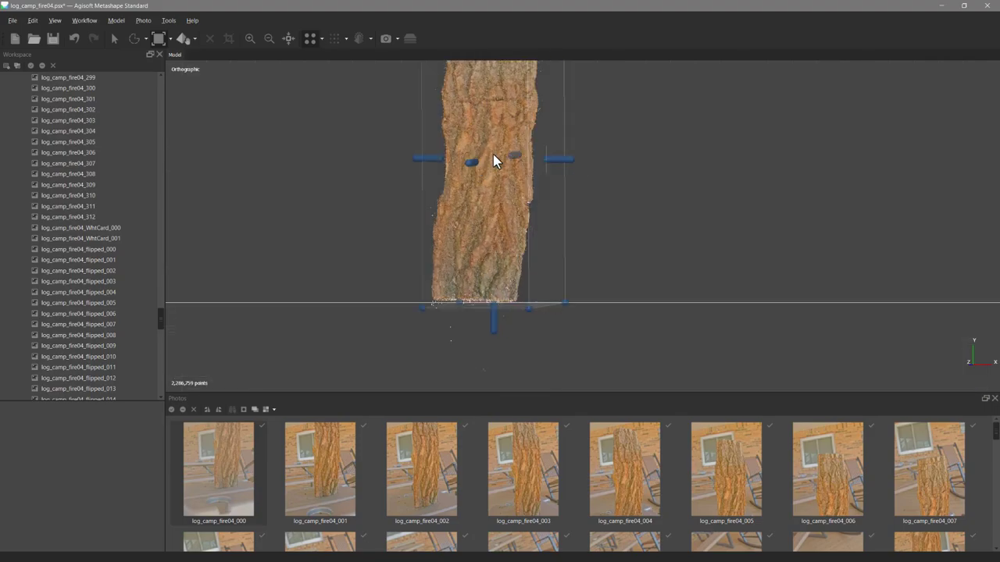
key(KP_6)
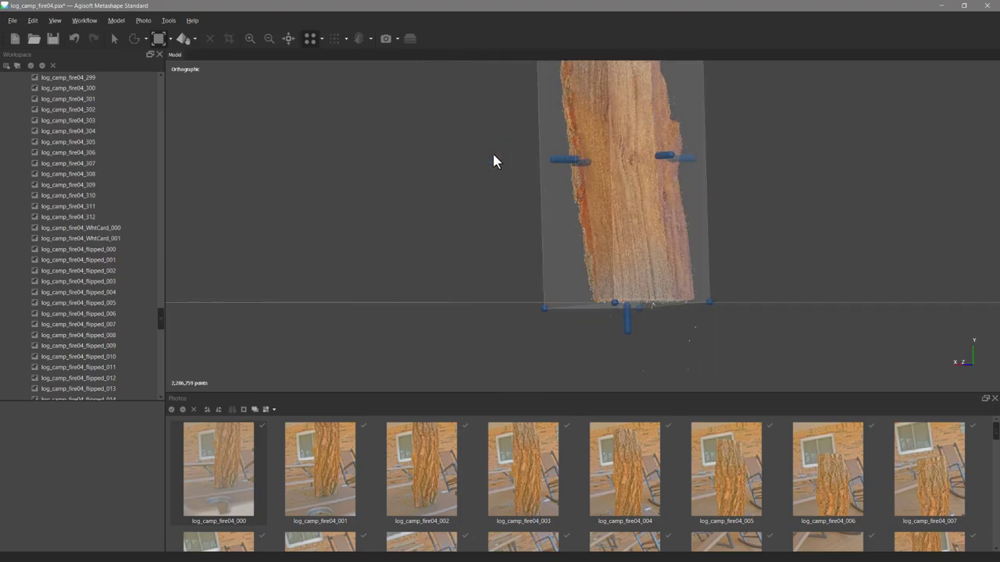
click(114, 39)
drag(617, 195, 589, 279)
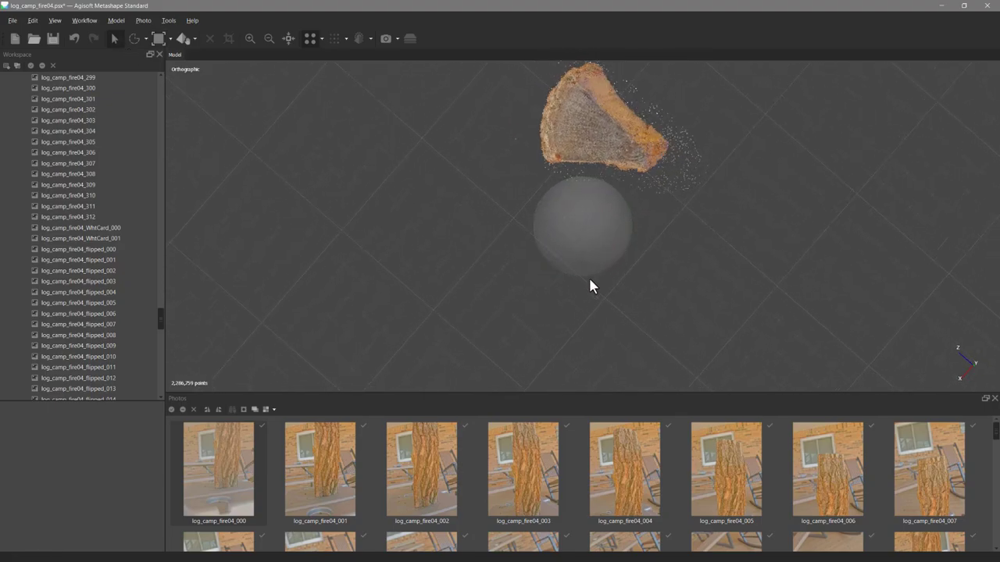
click(159, 38)
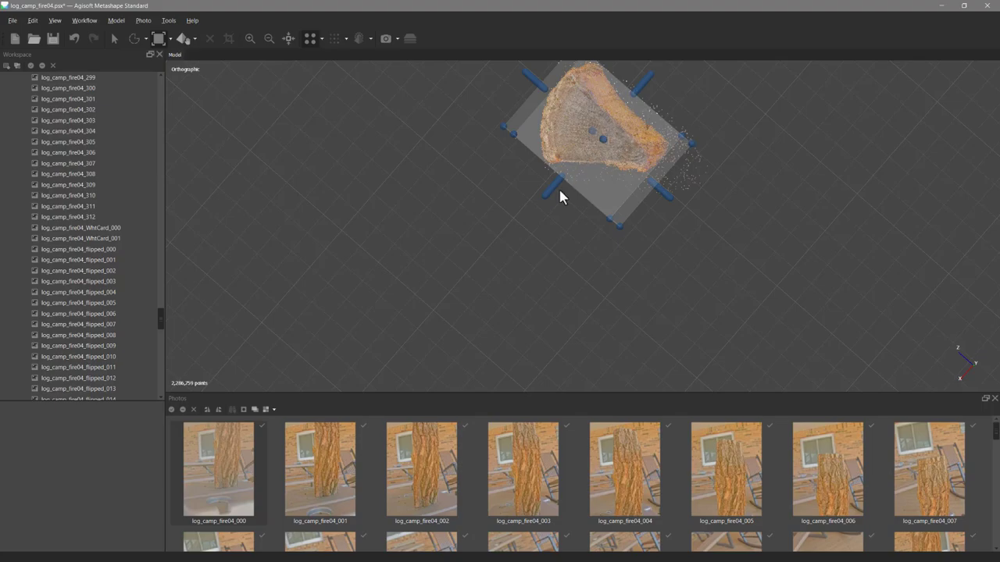
click(84, 21)
click(190, 171)
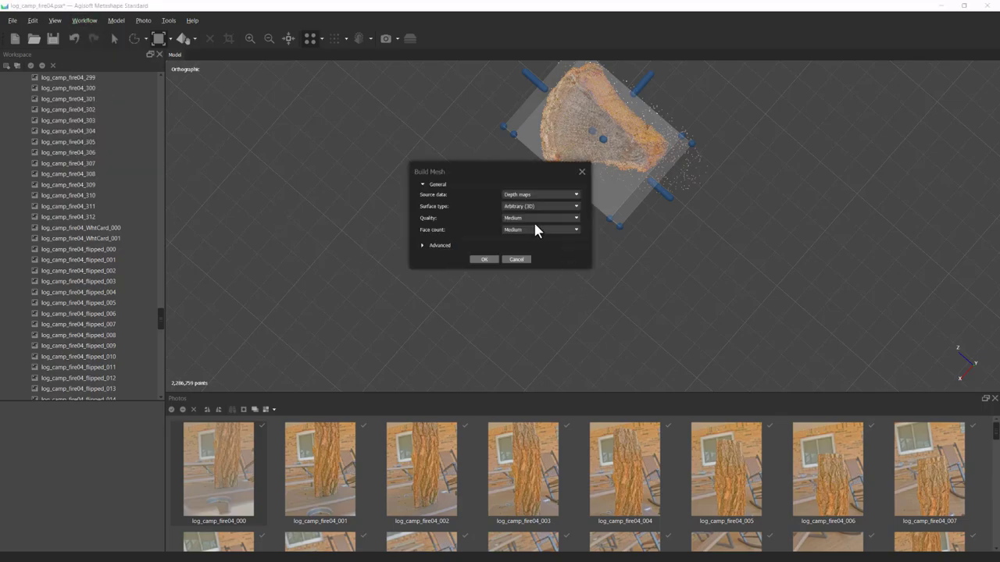
click(530, 215)
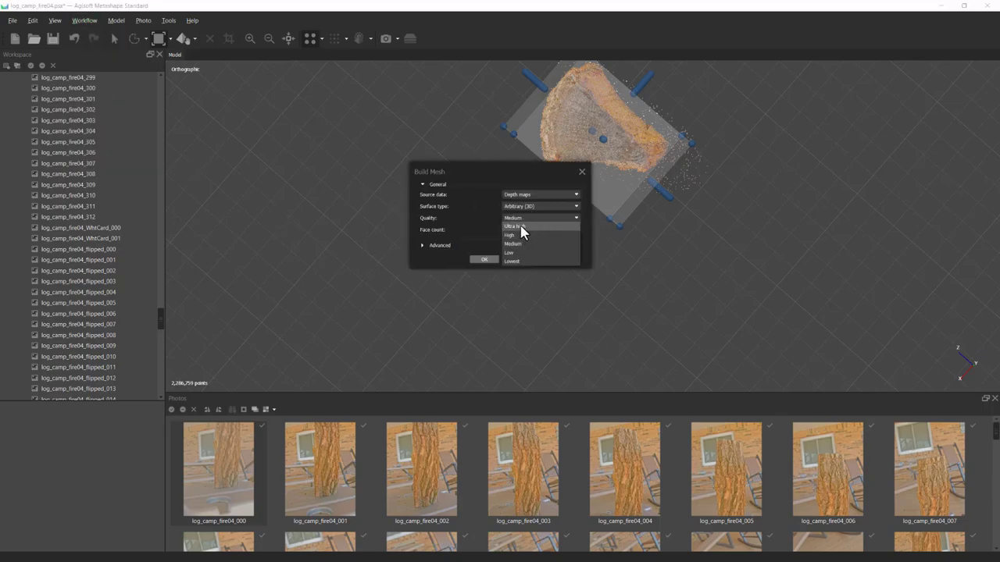
click(519, 226)
click(539, 234)
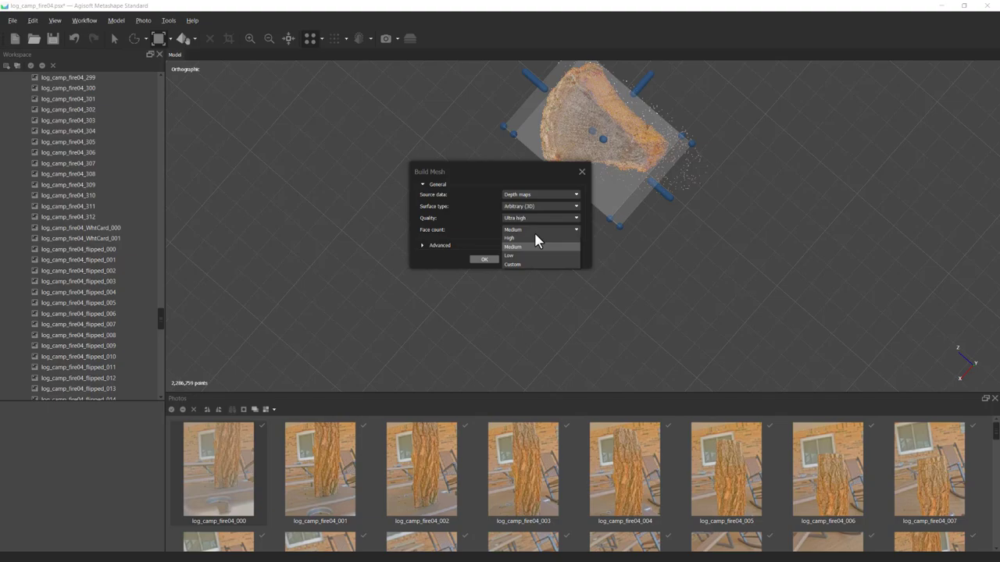
click(517, 269)
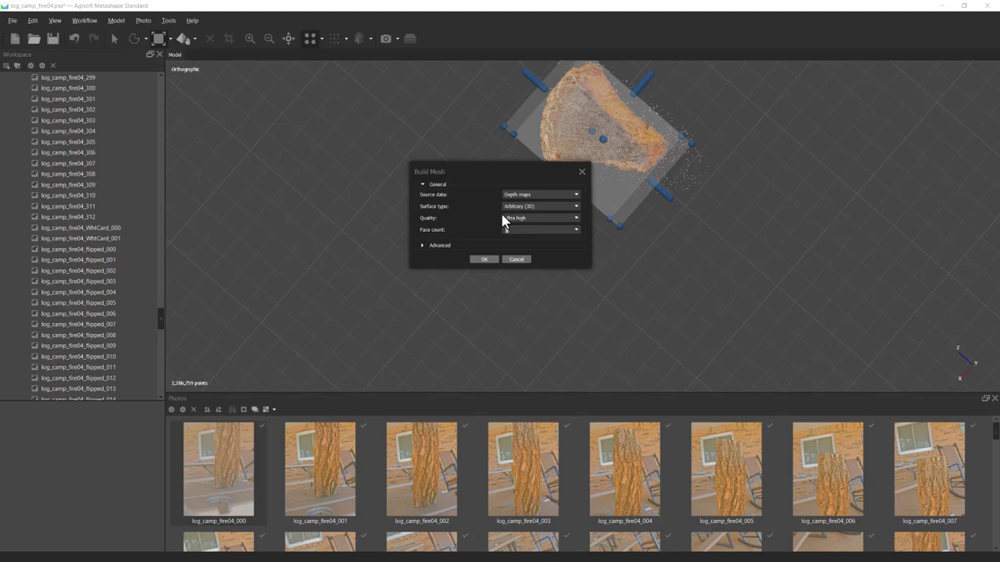
click(517, 261)
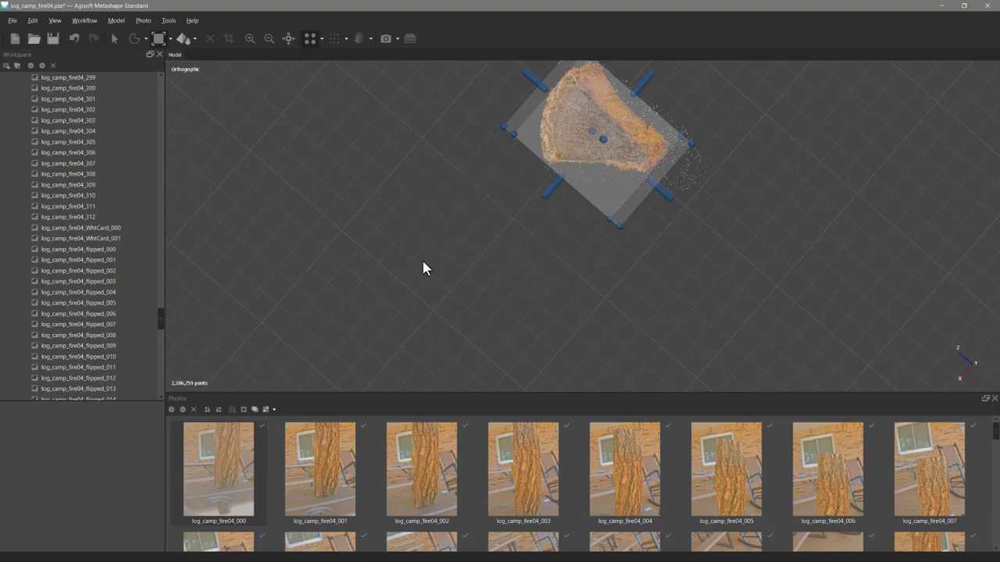
Remove the two white card images, log_camp_fire04_WhtCard_000 and log_camp_fire04_WhtCard_001, from the project
mouse_move(84, 239)
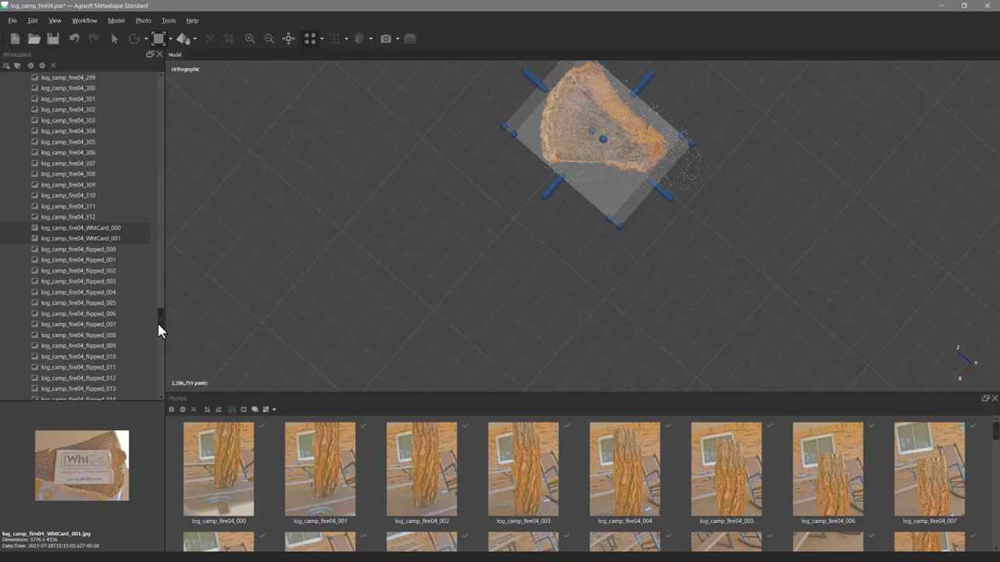
drag(158, 320, 179, 138)
drag(179, 103, 167, 317)
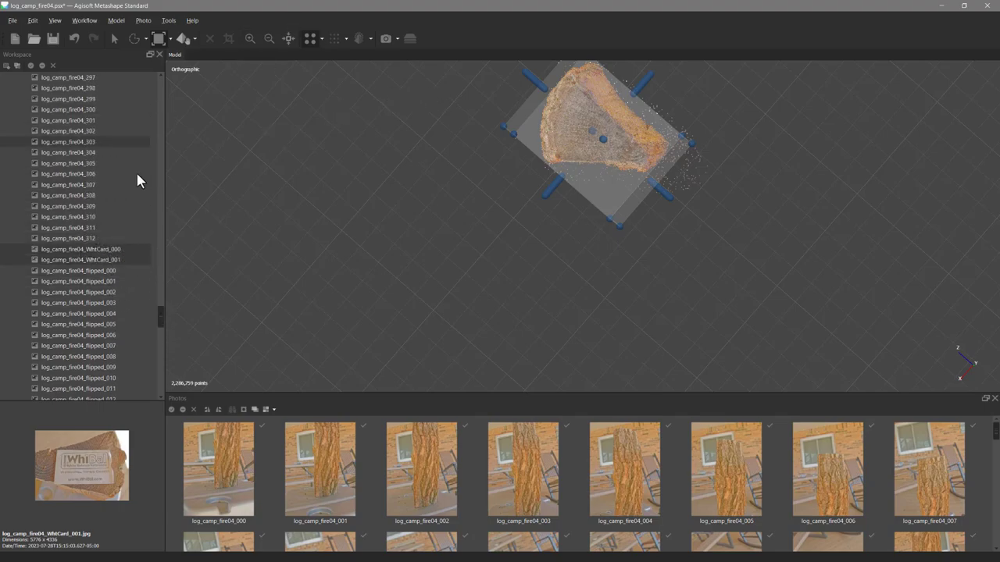
right_click(119, 252)
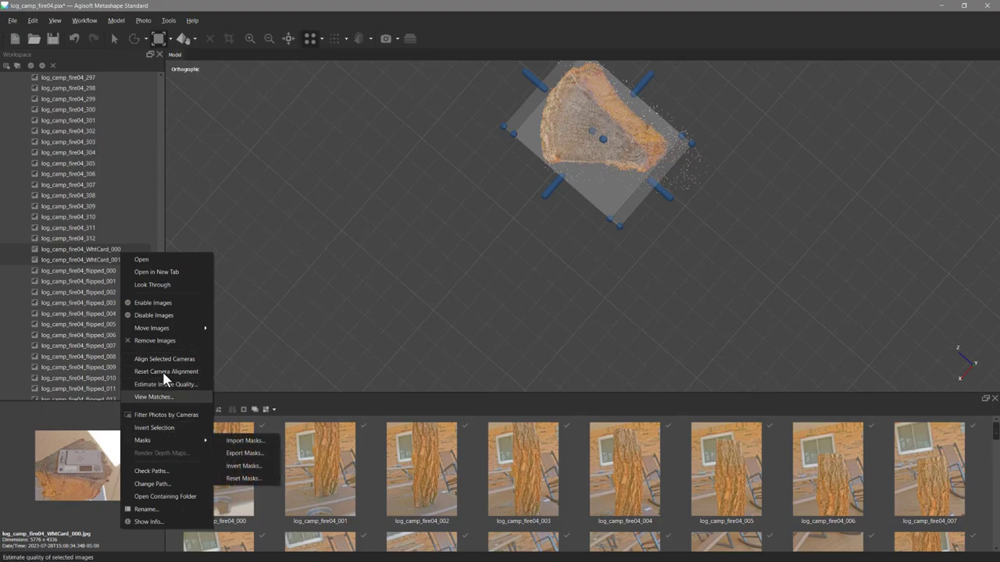
click(160, 339)
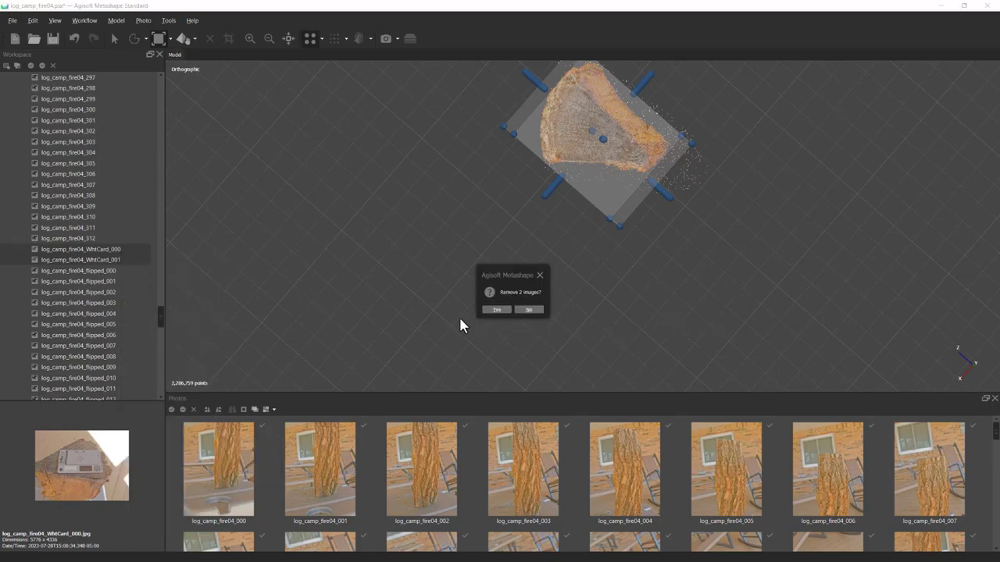
click(495, 310)
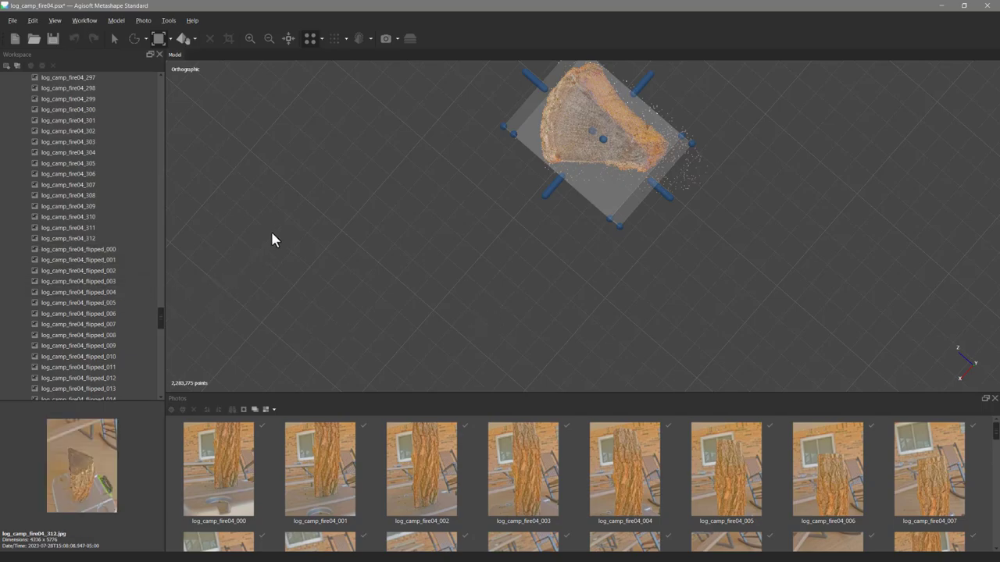
Display the cameras in perspective view and examine how the photo positions surround the log from several angles
drag(168, 318, 171, 166)
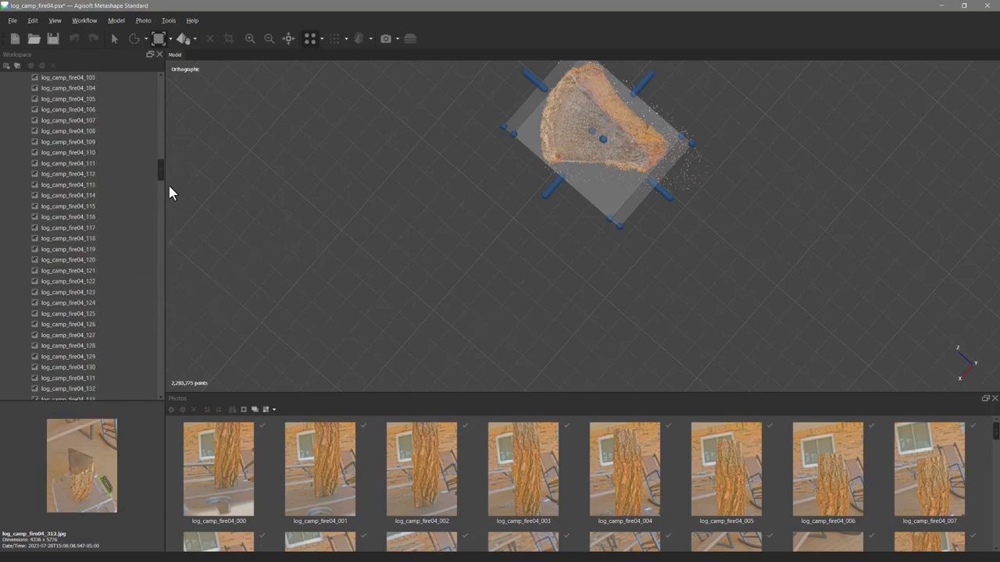
click(114, 38)
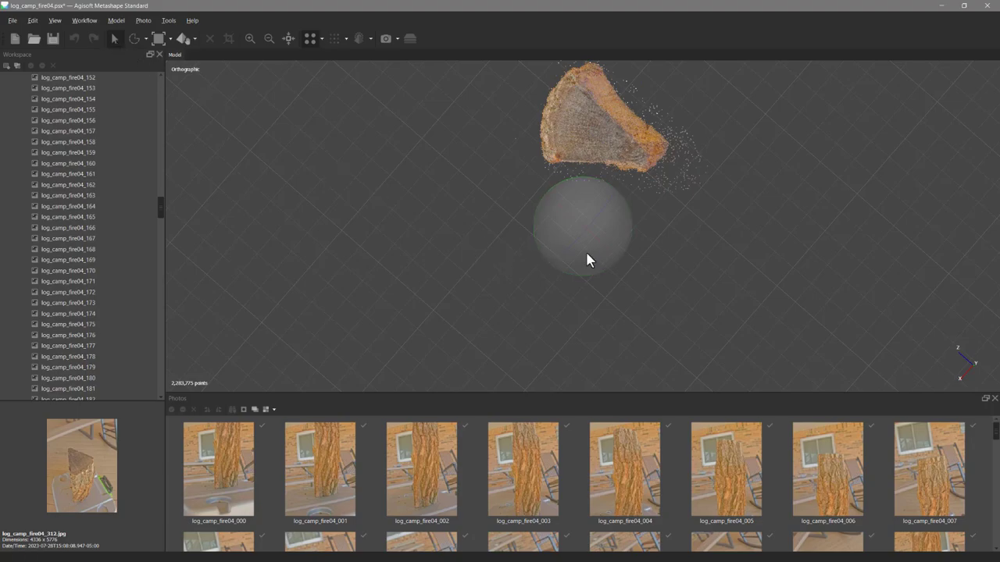
drag(586, 256, 605, 201)
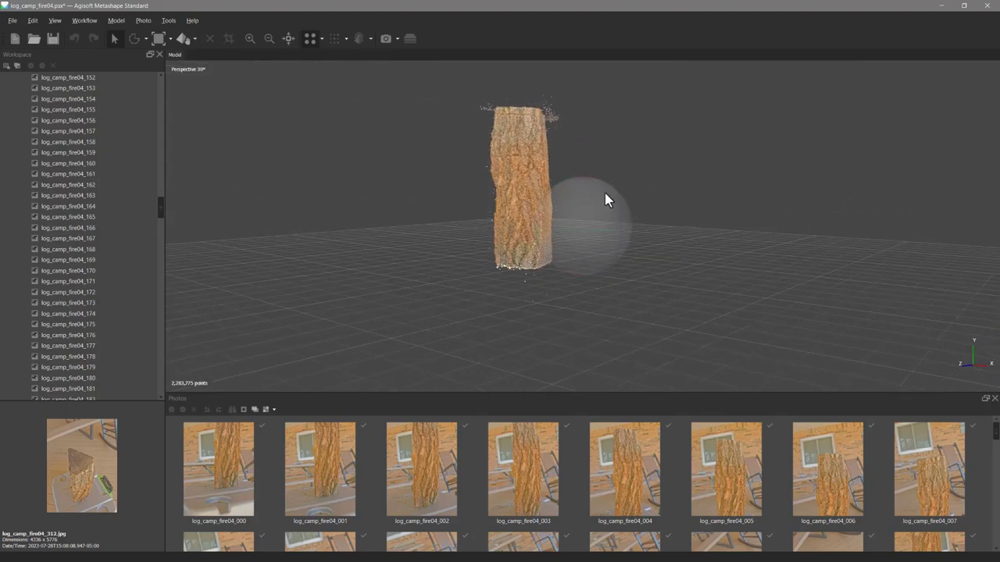
click(385, 39)
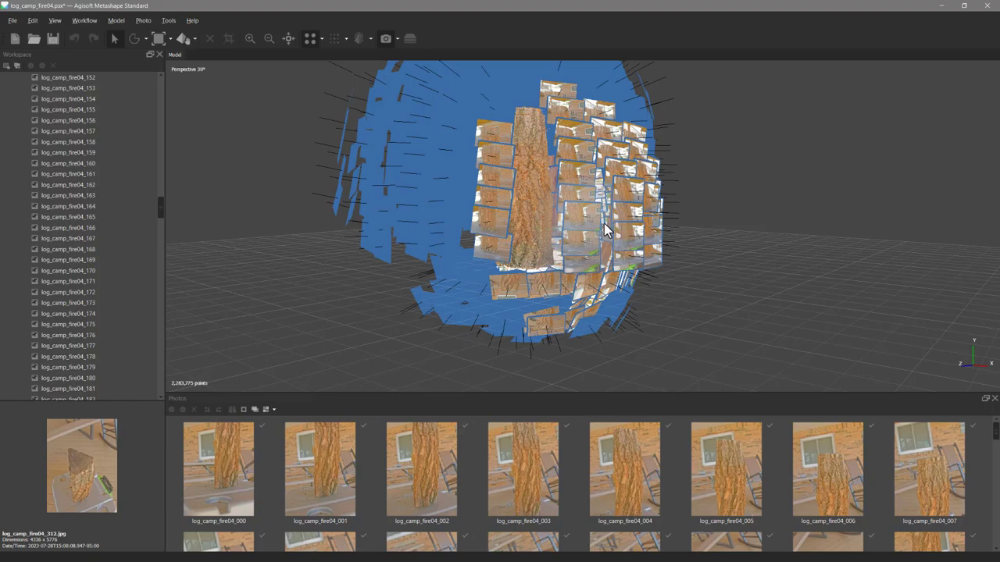
drag(611, 228, 574, 278)
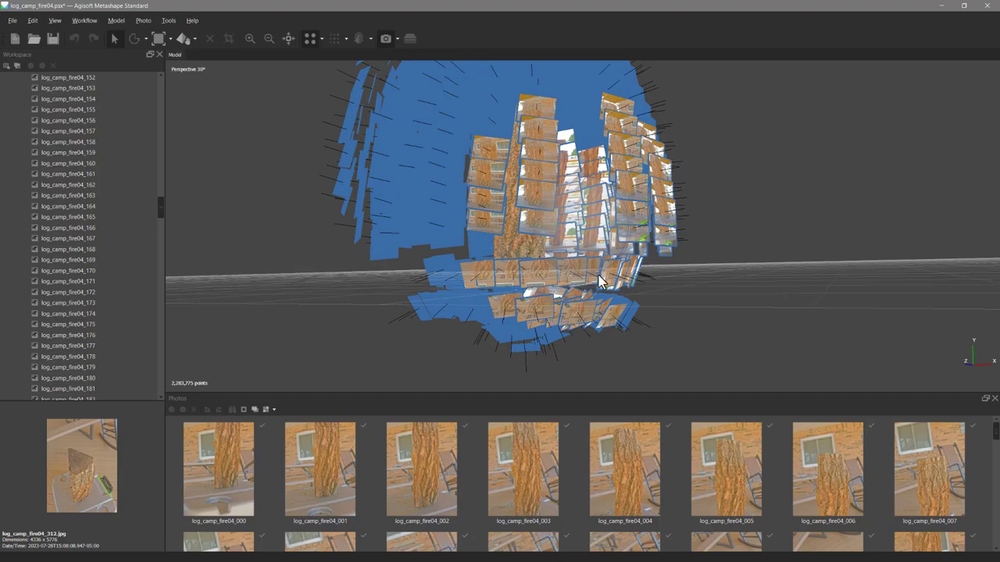
drag(606, 240, 576, 271)
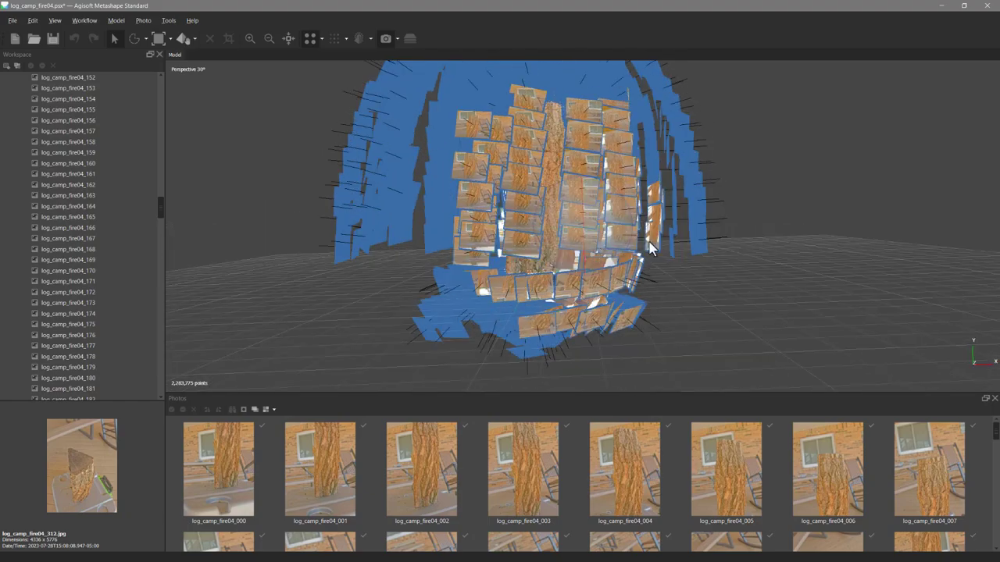
drag(617, 246, 598, 228)
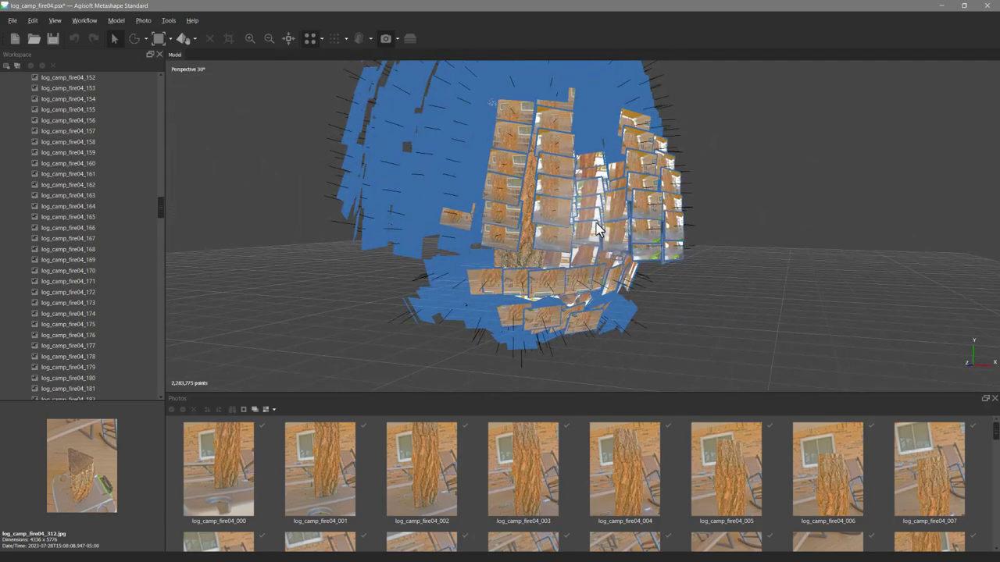
drag(582, 275, 466, 153)
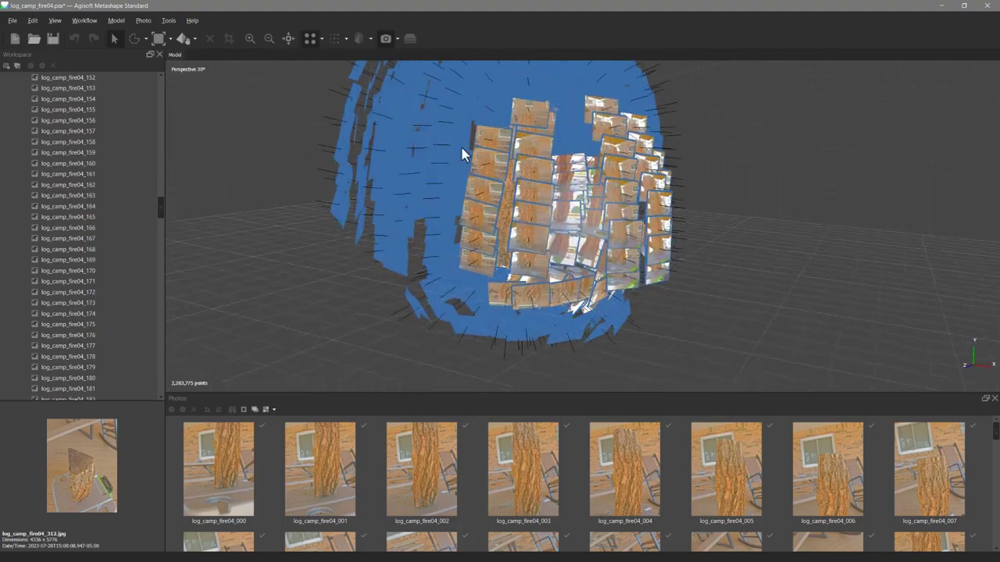
Hide the cameras and set up a mesh build from depth maps with Ultra high quality and a custom face count of 0
click(385, 38)
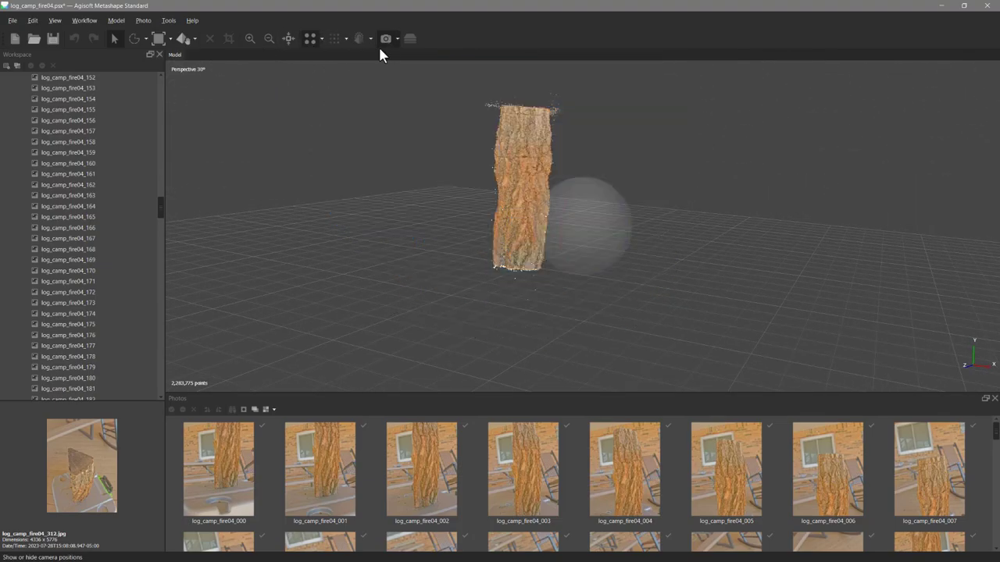
click(83, 24)
click(110, 78)
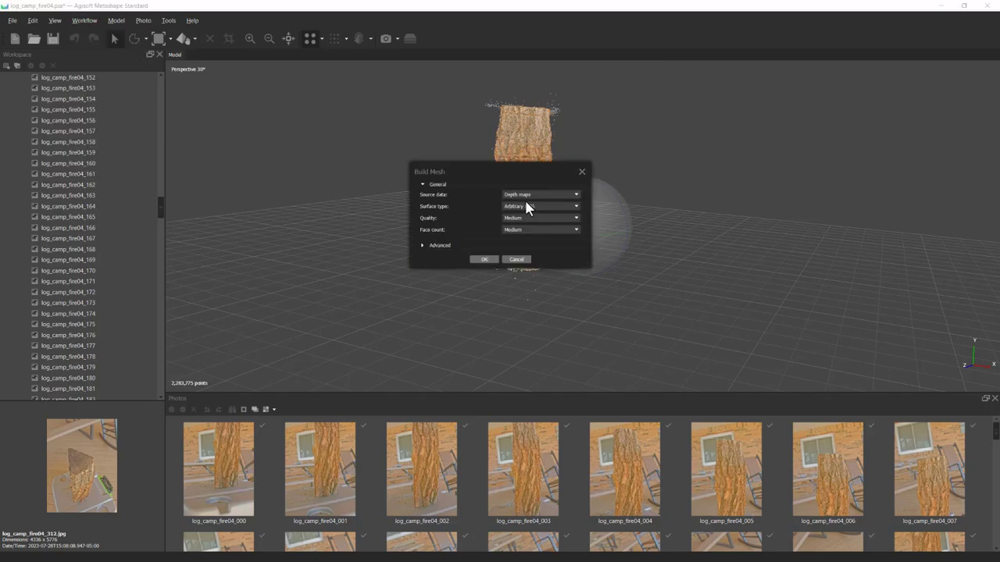
click(517, 218)
click(516, 226)
click(514, 230)
click(517, 268)
drag(513, 173, 392, 135)
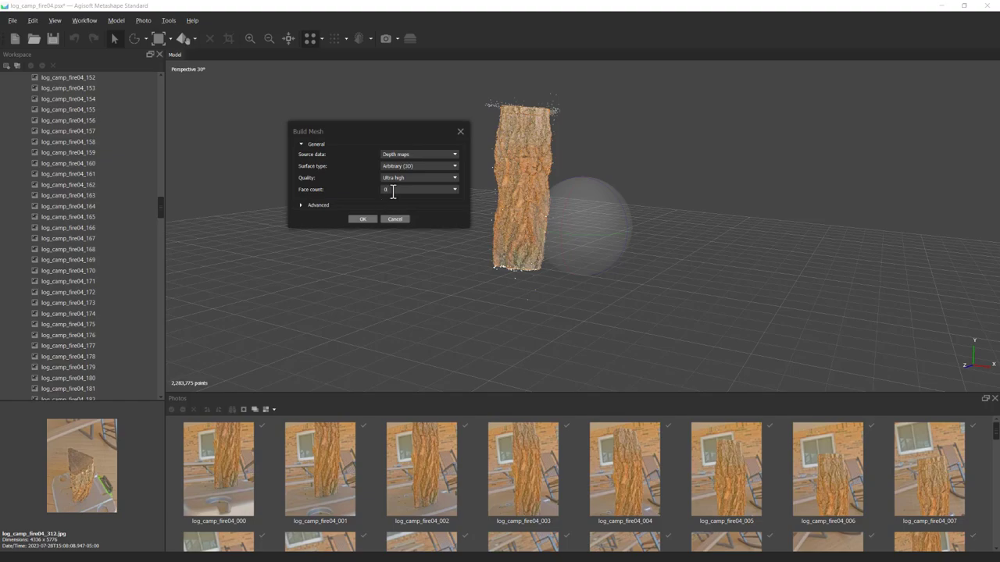
Build the Arbitrary (3D) mesh from depth maps, keeping Ultra high quality and the face count of 0
click(453, 179)
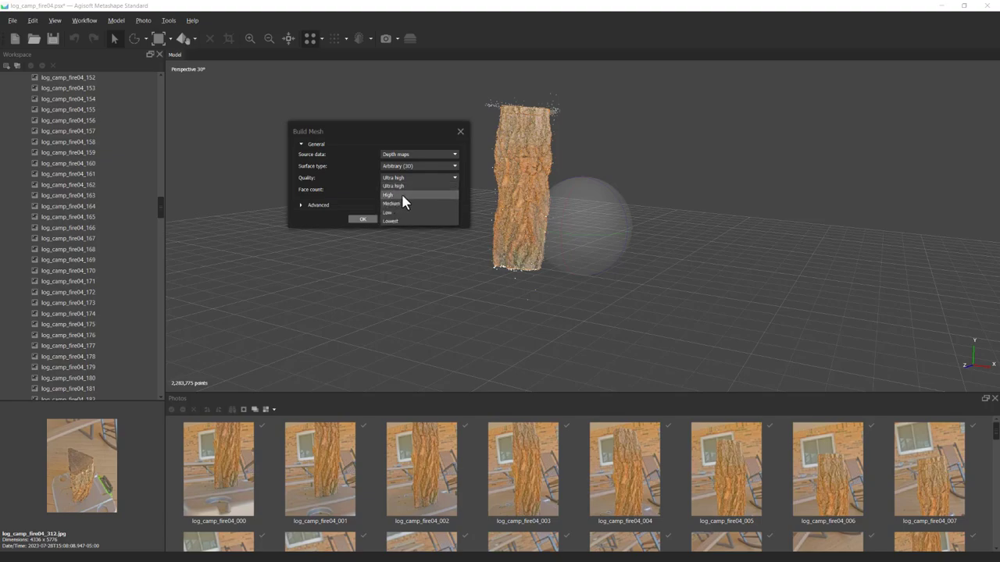
click(406, 186)
click(453, 191)
click(355, 178)
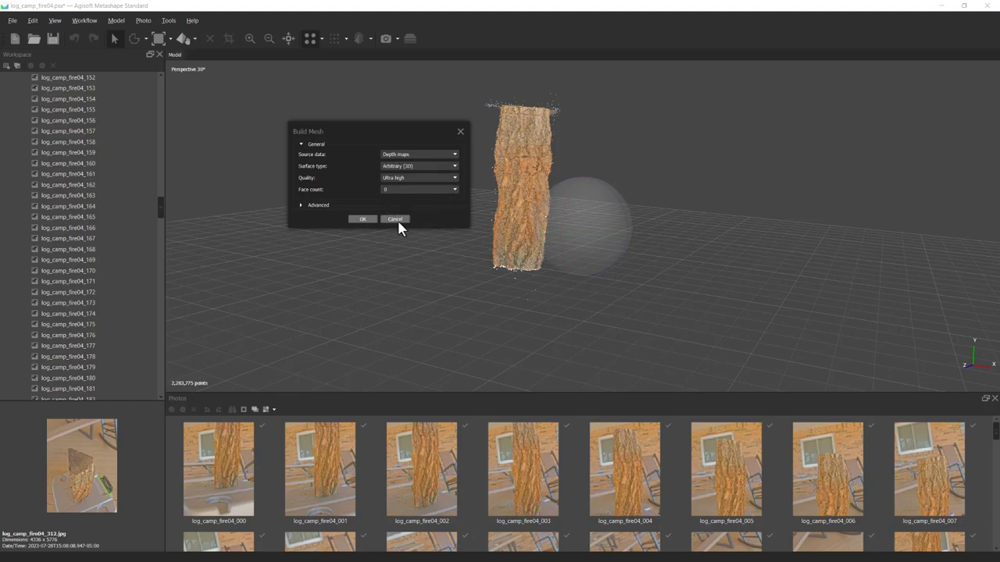
click(363, 219)
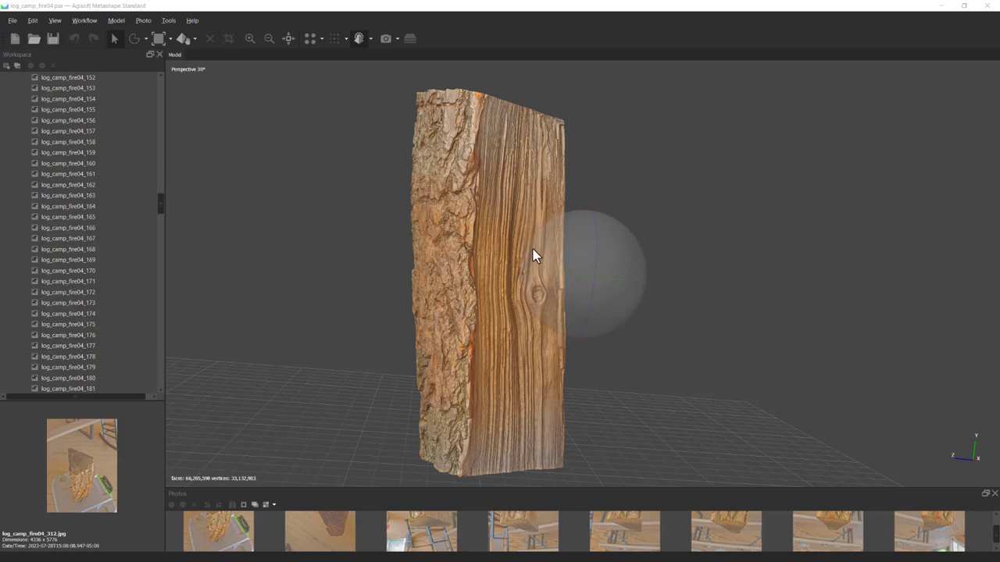
Examine the bark and split wood detail of the built mesh, and collapse the Images folder in the workspace
drag(563, 245, 602, 267)
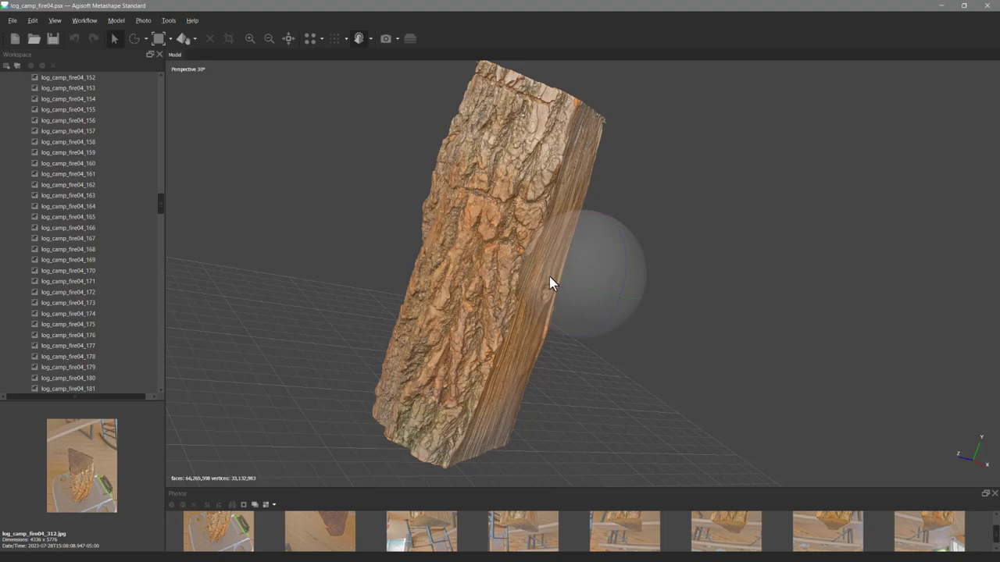
drag(597, 261, 481, 304)
scroll(571, 281, up, 5)
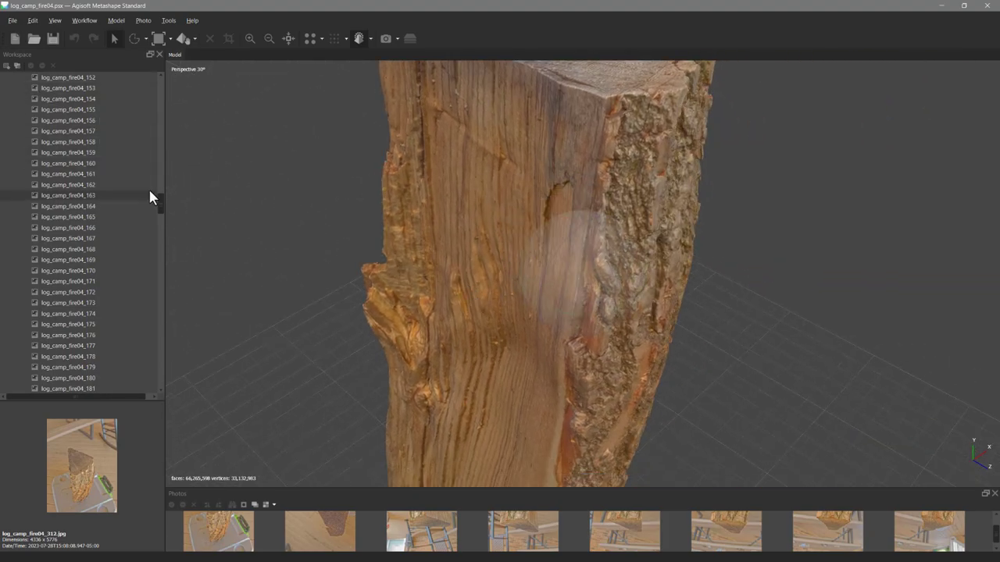
drag(162, 207, 160, 73)
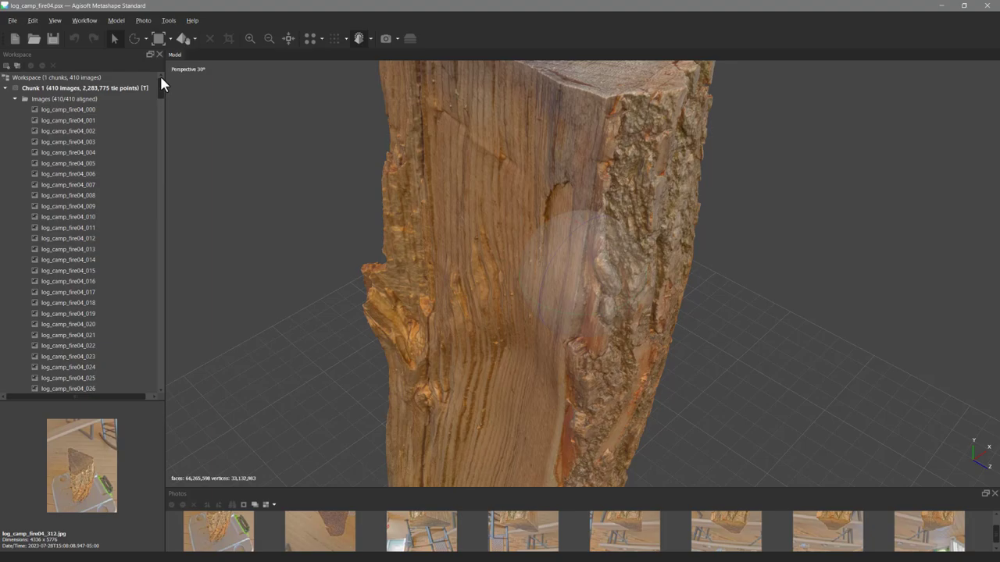
click(15, 100)
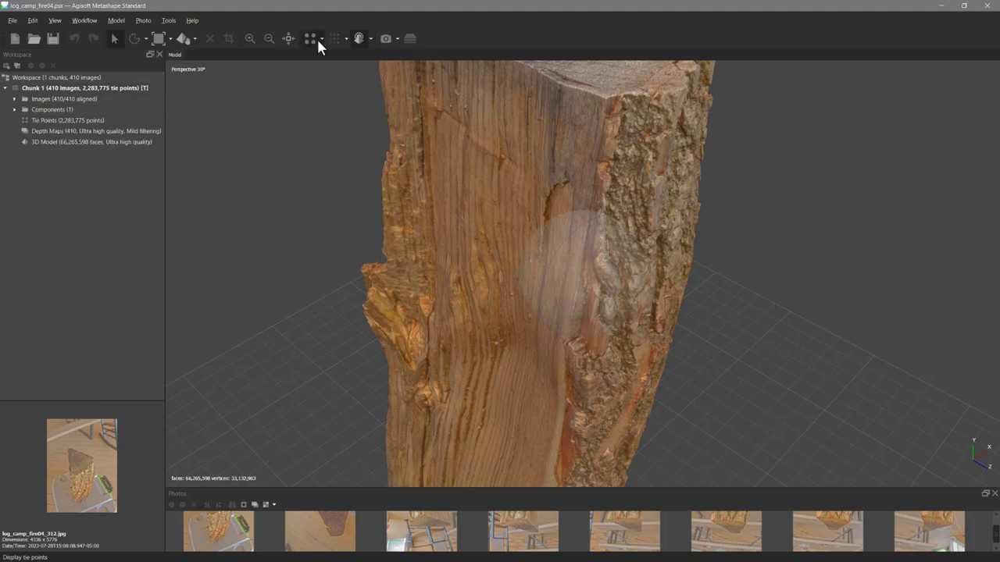
Decimate the mesh to a target of 25,000 faces as a separate model without replacing the default high-resolution one
click(169, 21)
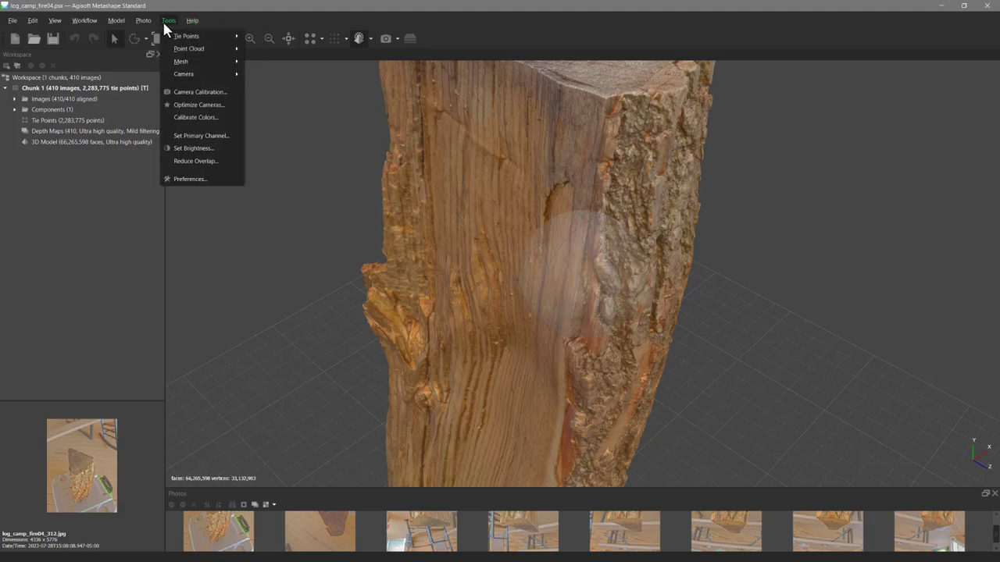
mouse_move(185, 64)
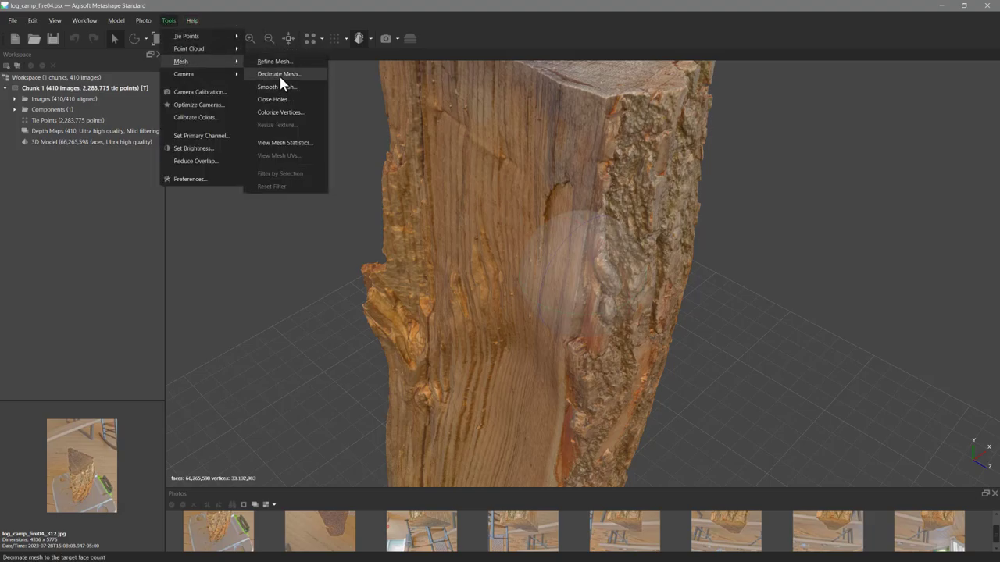
click(316, 75)
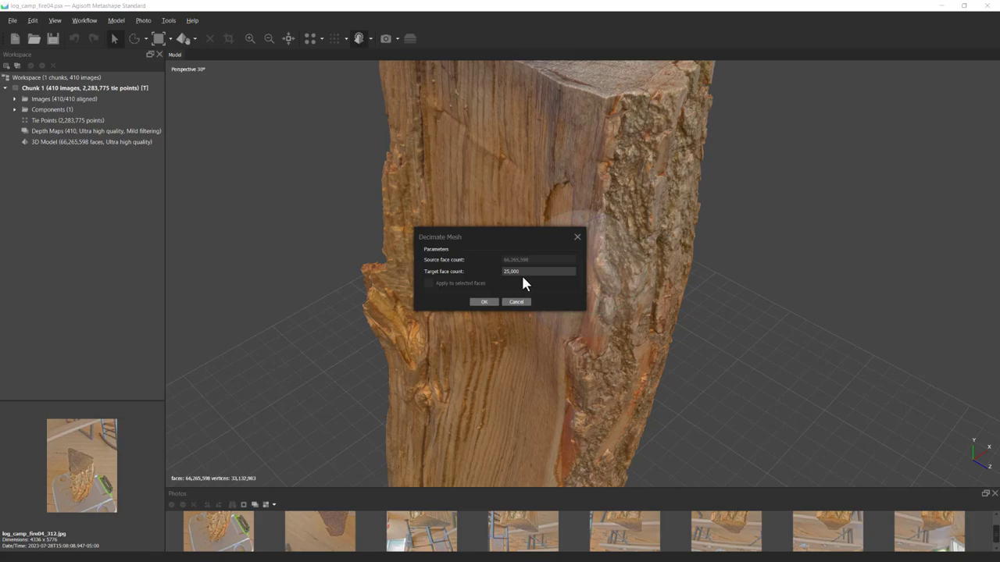
click(483, 303)
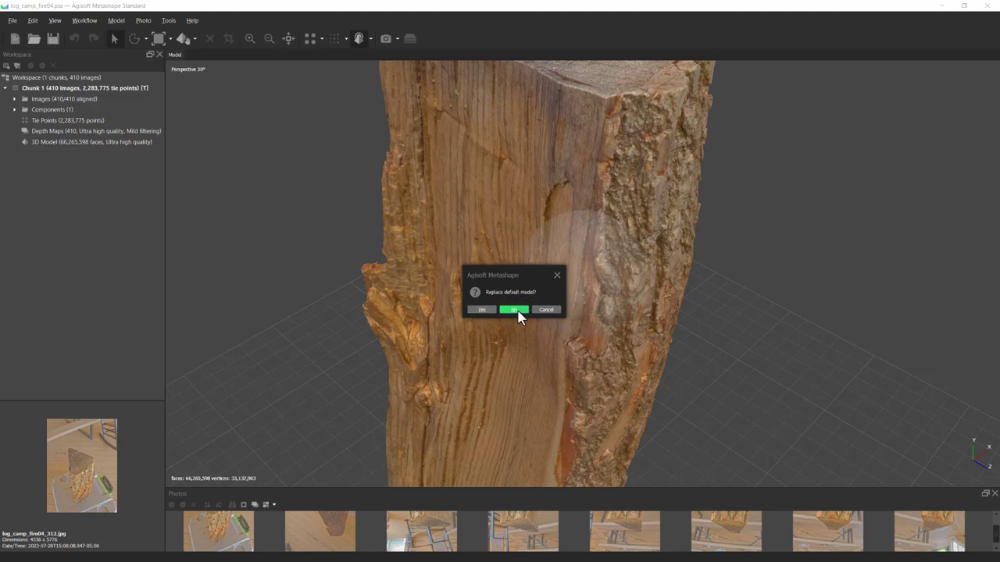
click(515, 310)
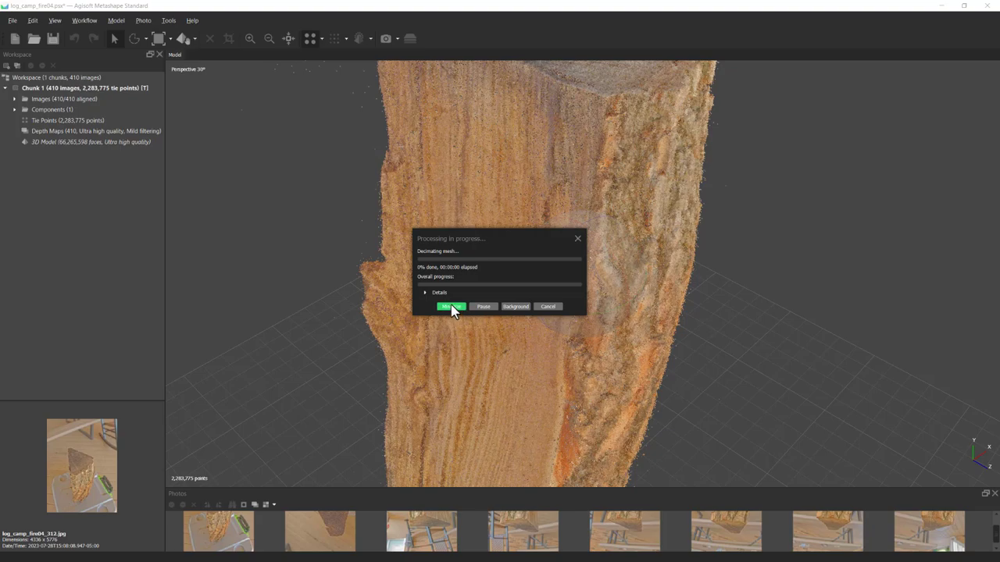
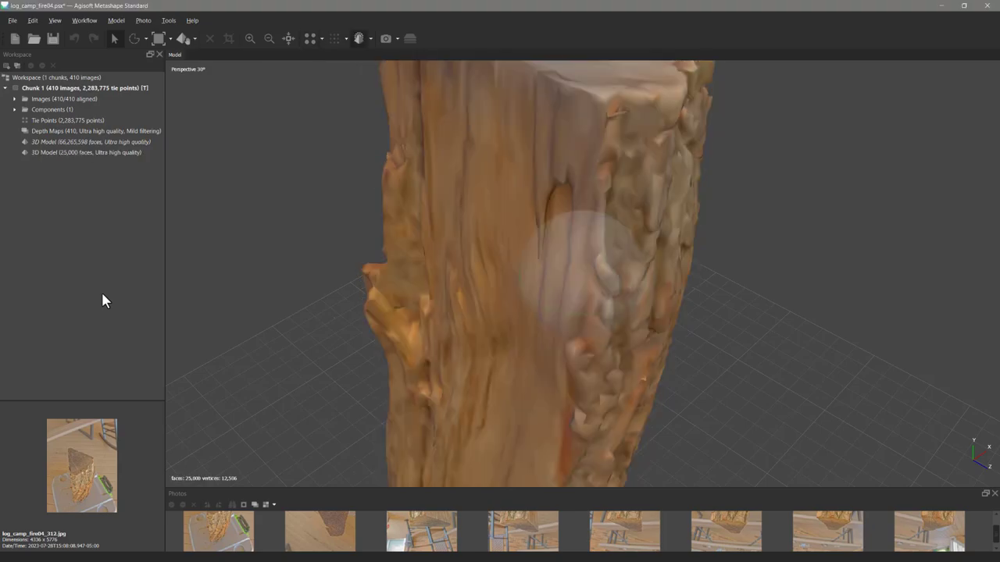
Build a diffuse map for the decimated model from Images with Generic mapping, Mosaic blending and size 8192, and inspect the textured log
drag(620, 281, 594, 297)
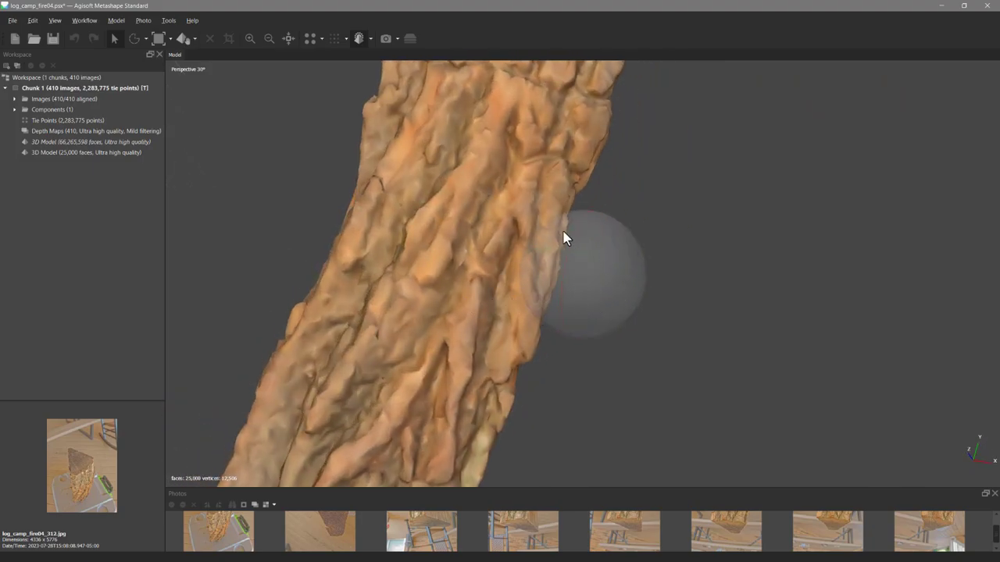
drag(565, 234, 544, 272)
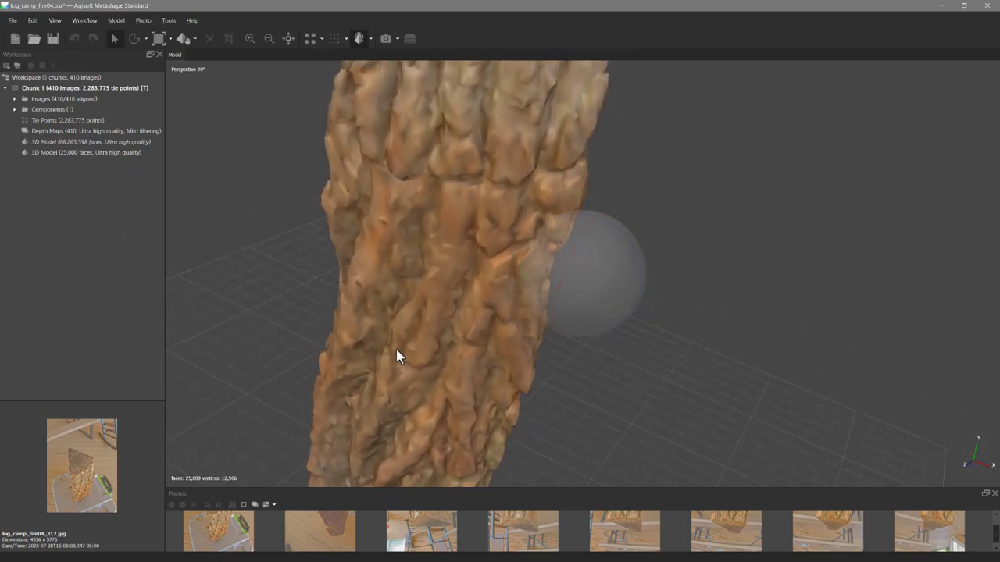
click(87, 22)
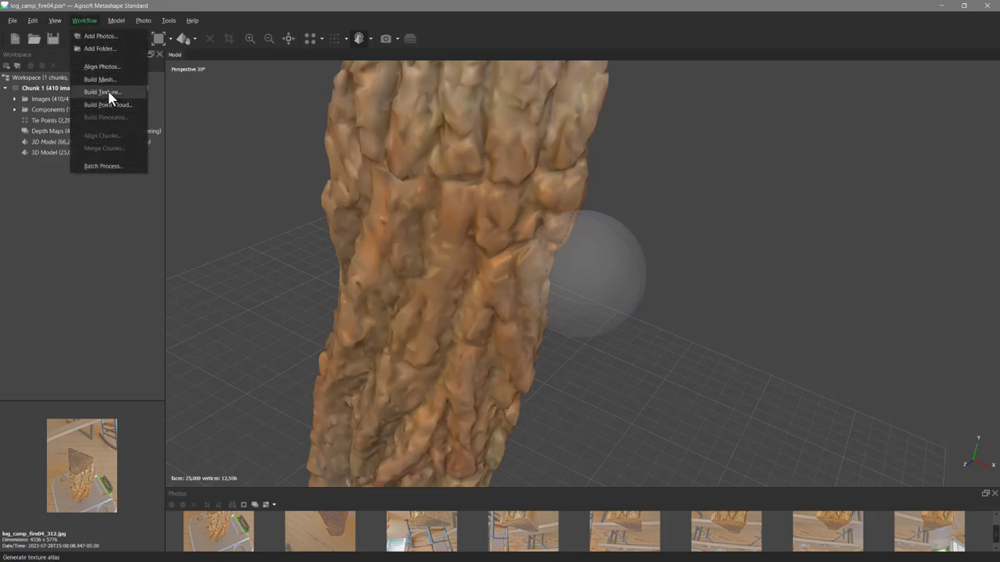
click(102, 92)
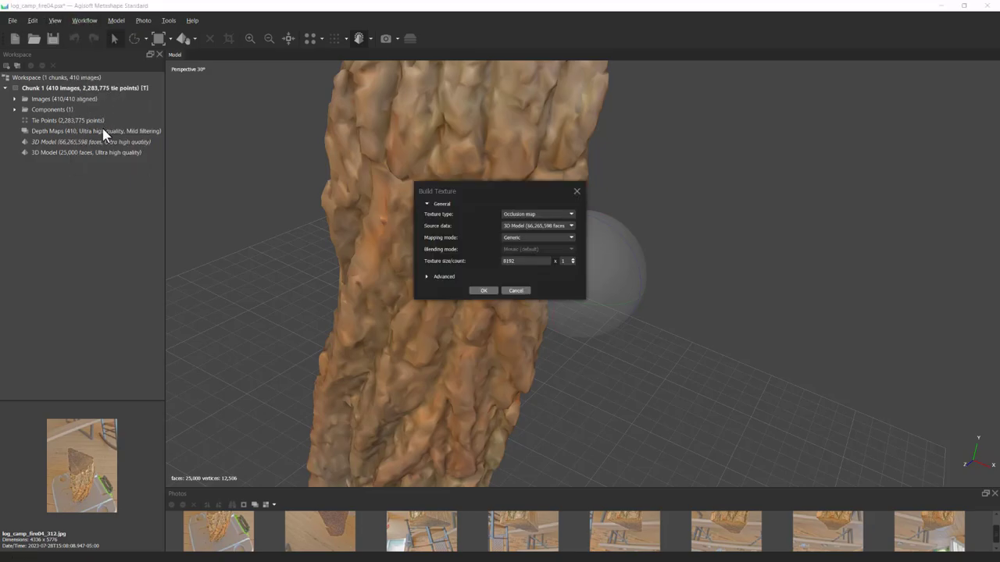
click(528, 216)
click(521, 227)
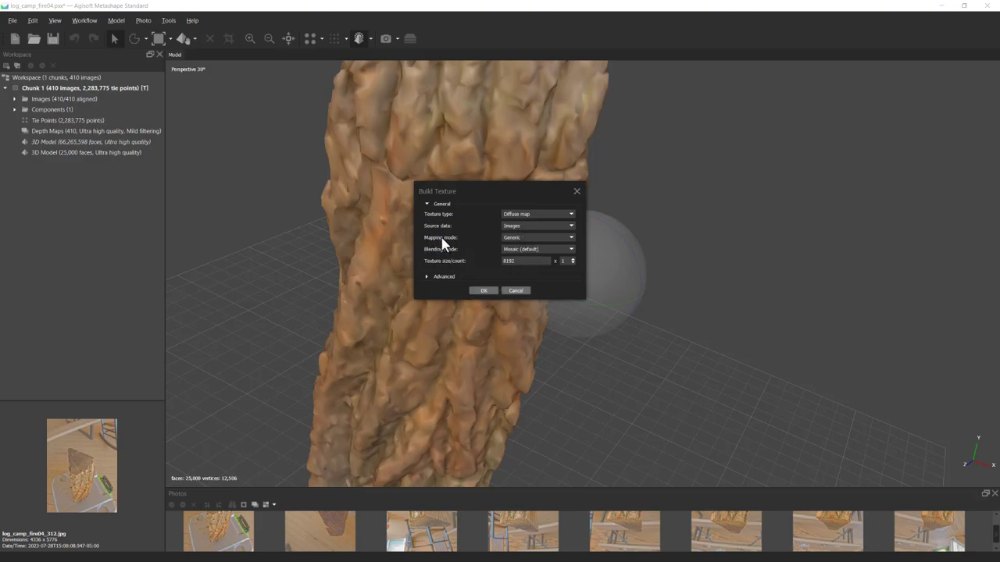
click(554, 237)
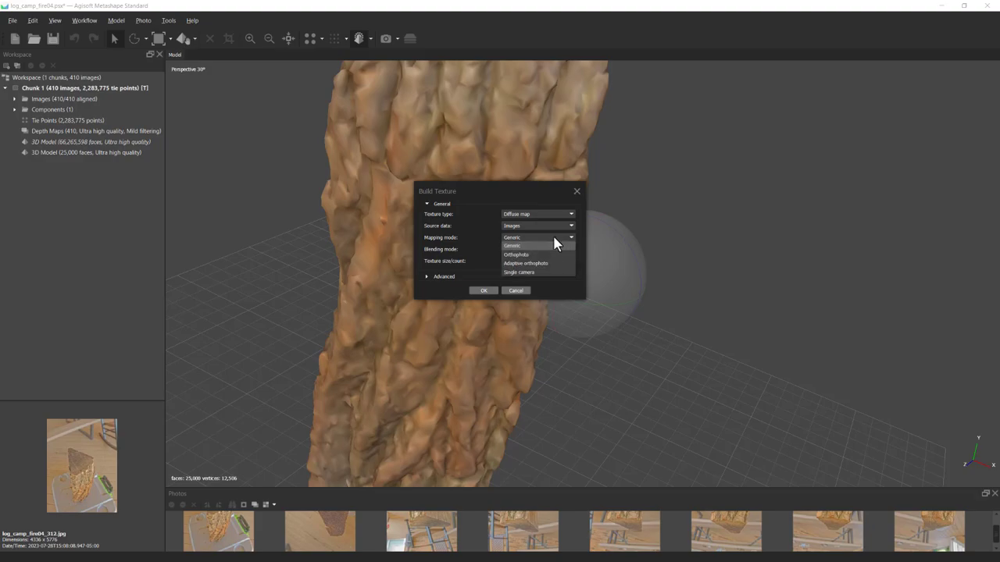
click(553, 241)
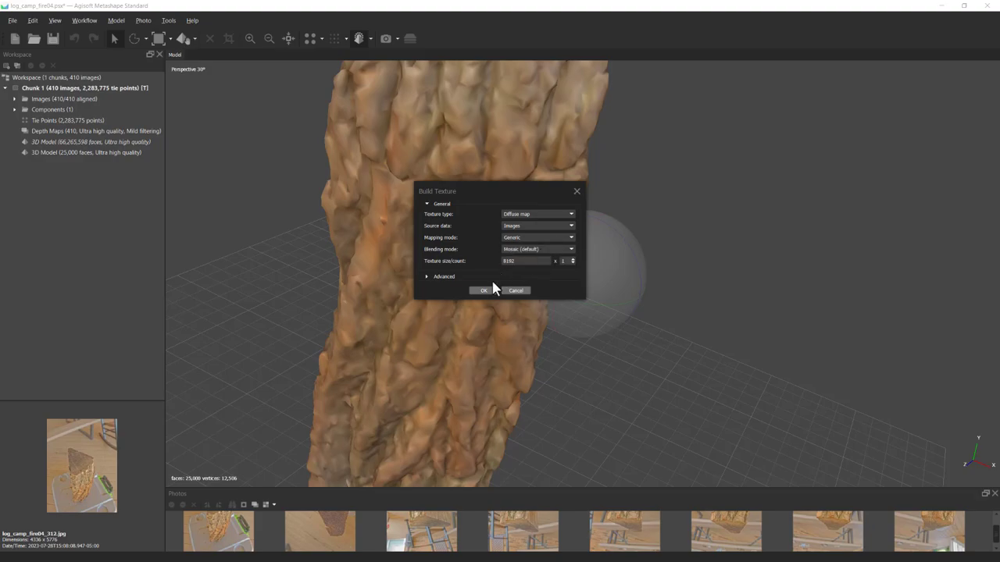
click(484, 289)
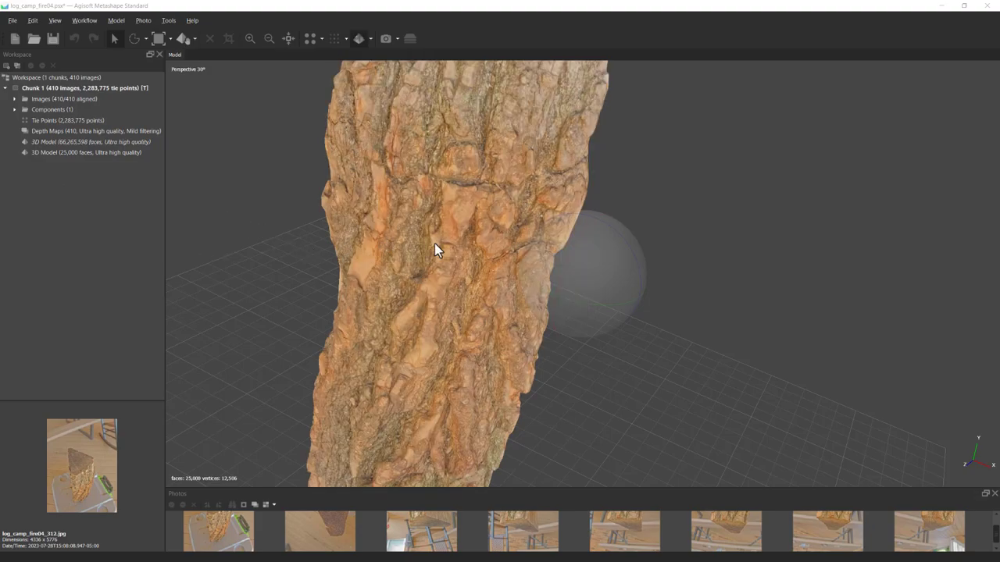
drag(578, 291, 661, 260)
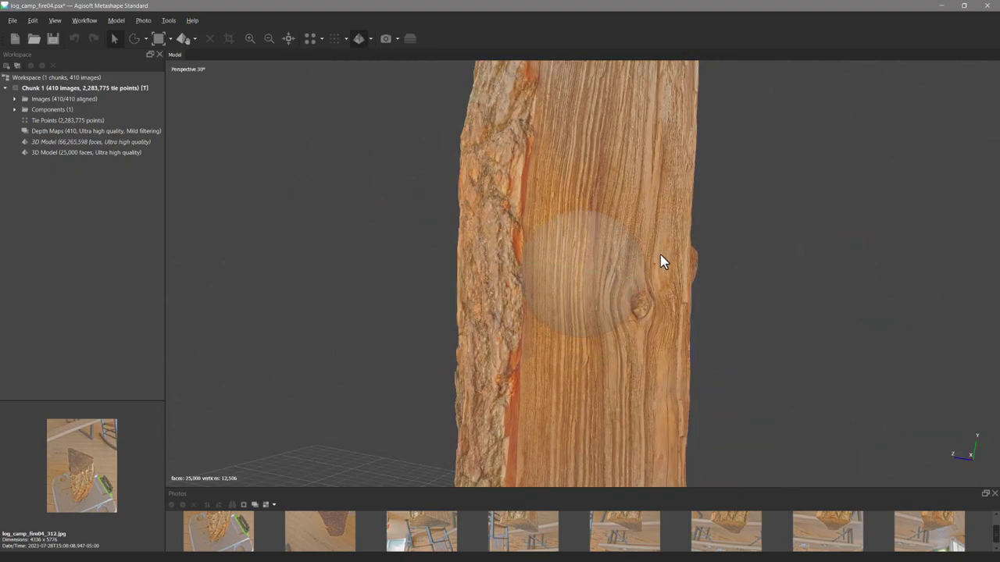
drag(552, 288, 576, 322)
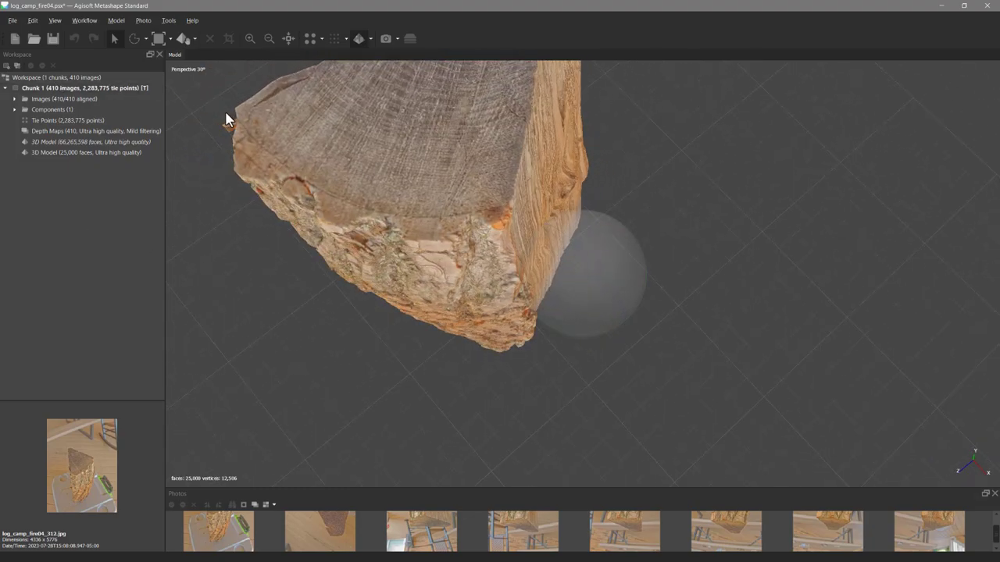
click(85, 22)
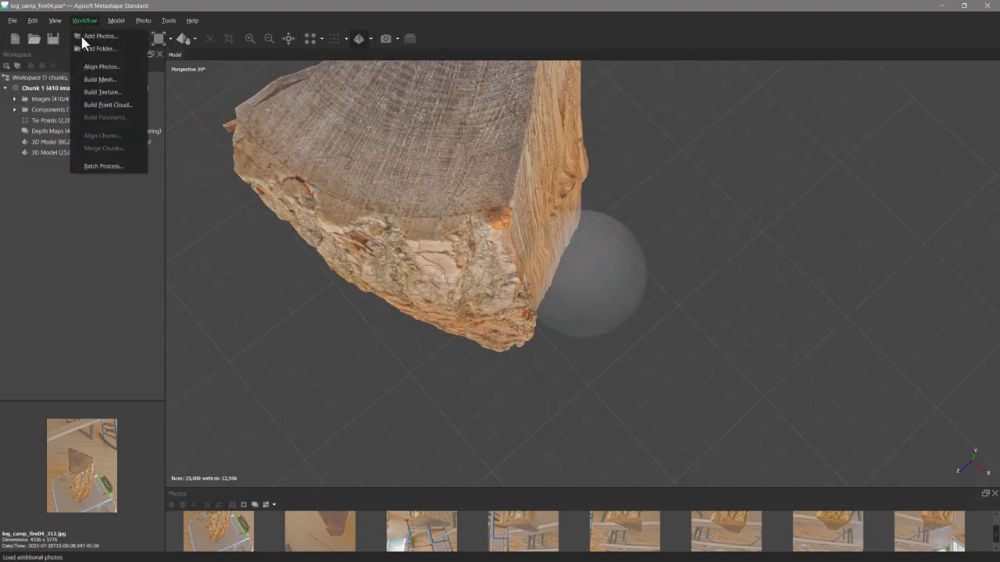
click(103, 93)
click(524, 217)
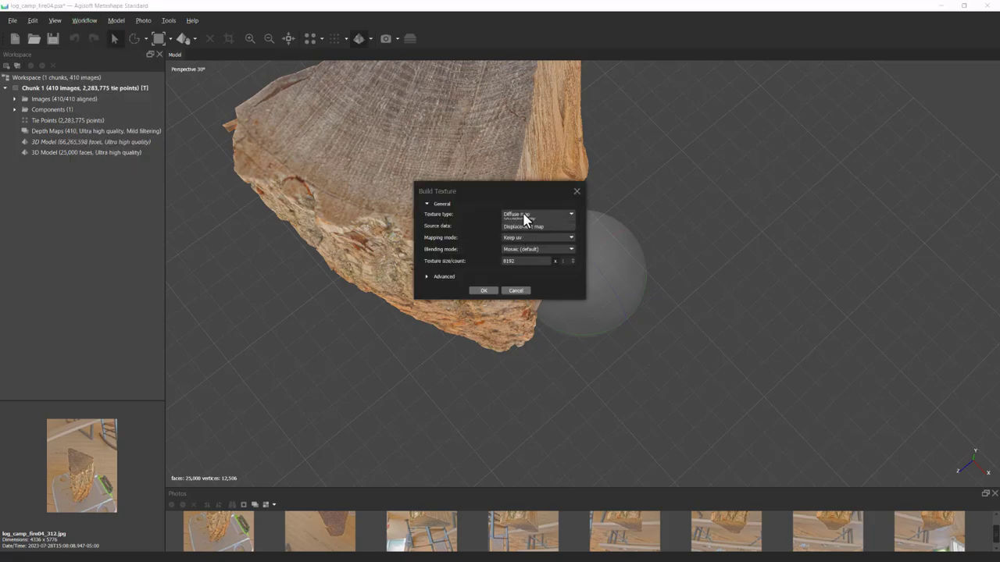
click(526, 237)
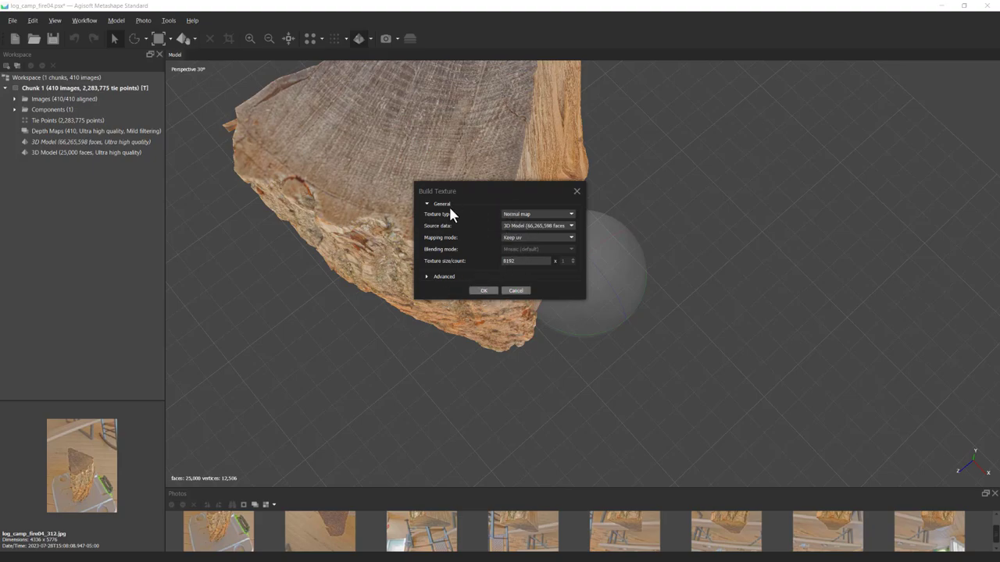
click(519, 215)
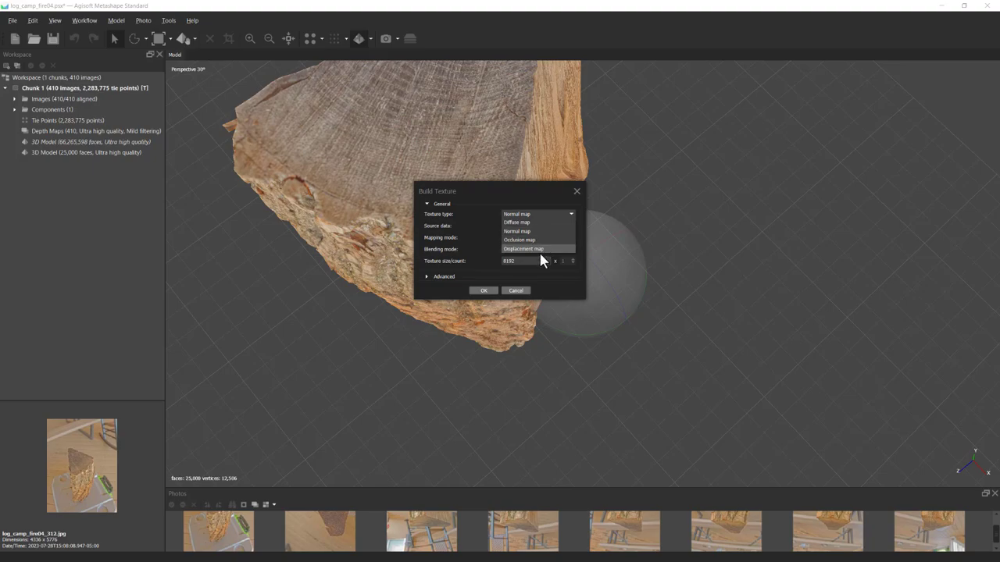
click(481, 202)
click(515, 291)
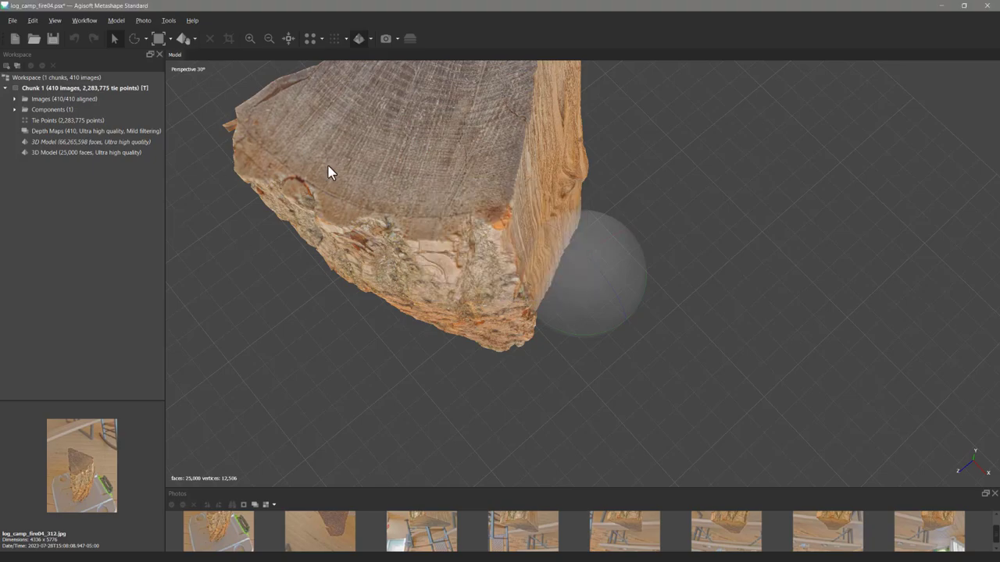
Start exporting the decimated model as Wavefront OBJ with log_camp_fire04 as the destination folder
click(12, 20)
mouse_move(49, 106)
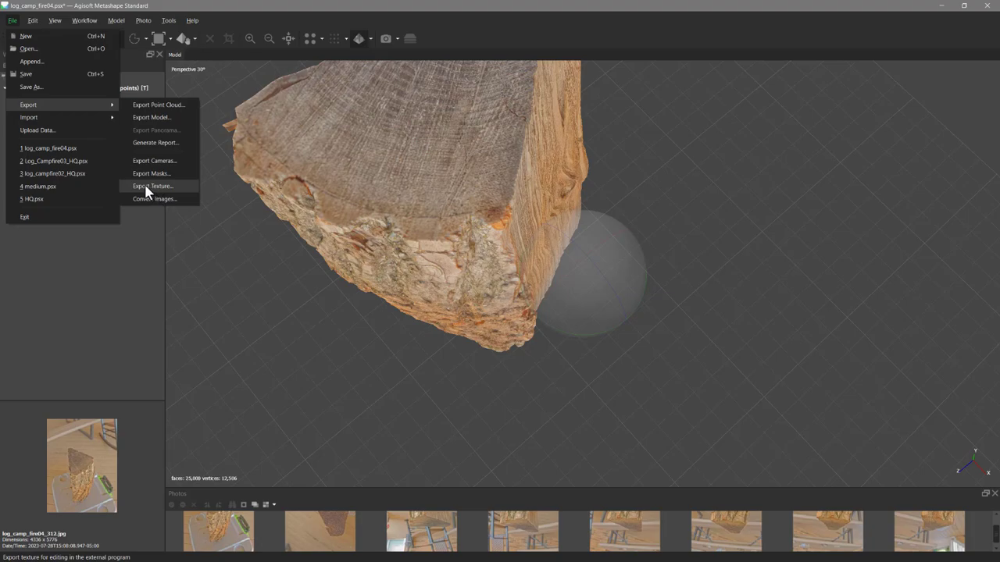
click(145, 117)
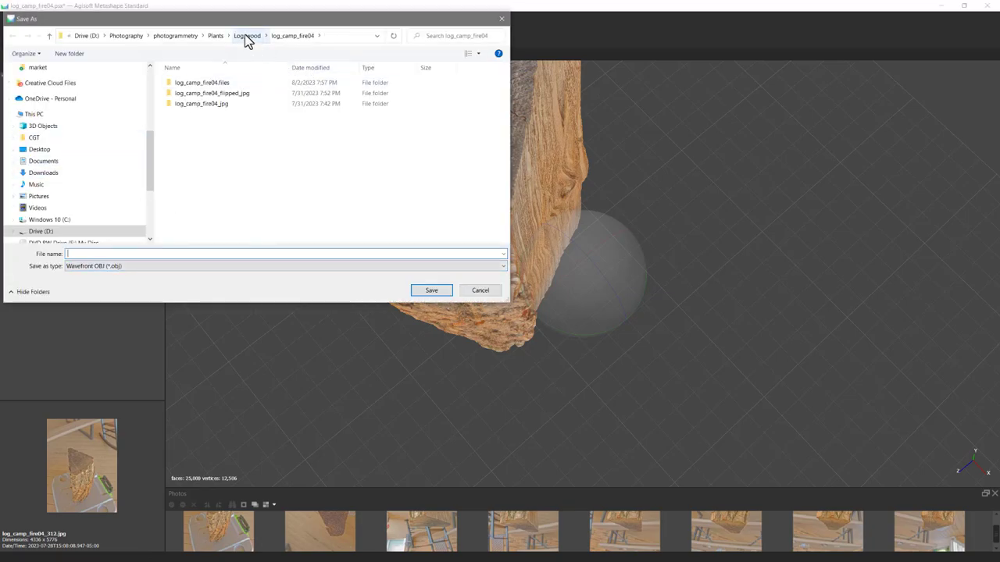
click(199, 108)
double_click(200, 110)
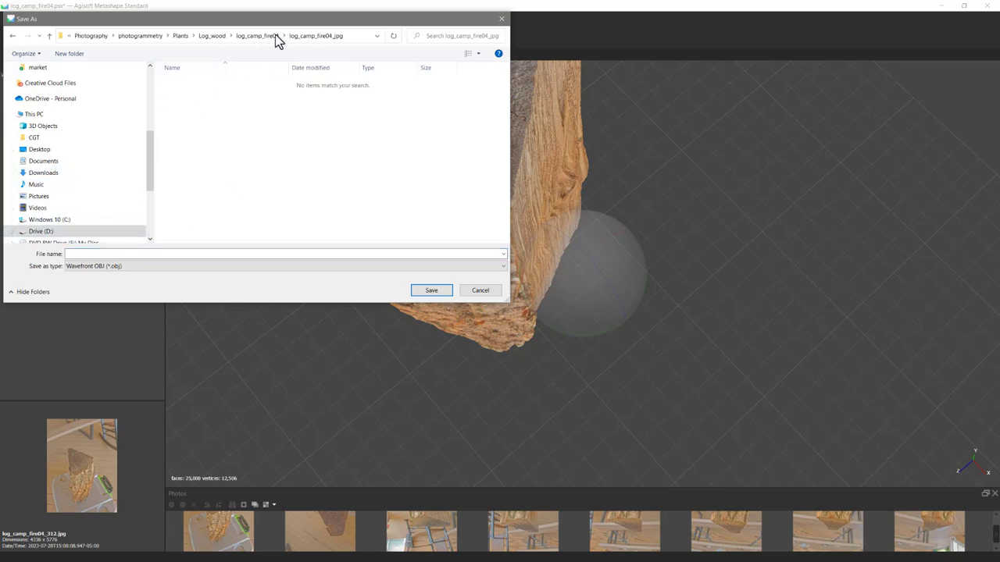
click(252, 38)
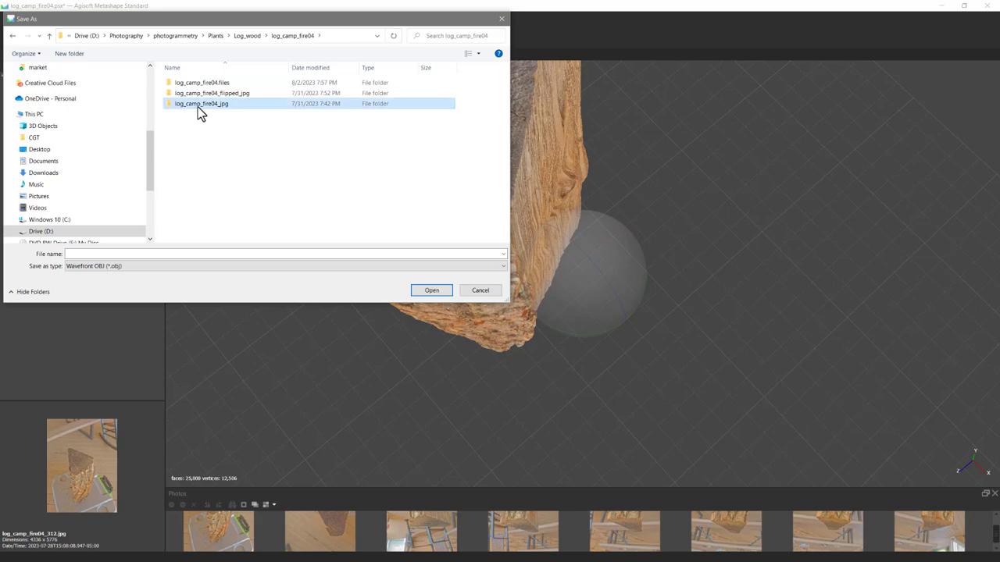
Name the OBJ log_camp_fire04_25k and export it with vertex normals and a JPEG texture, without vertex colors
click(199, 108)
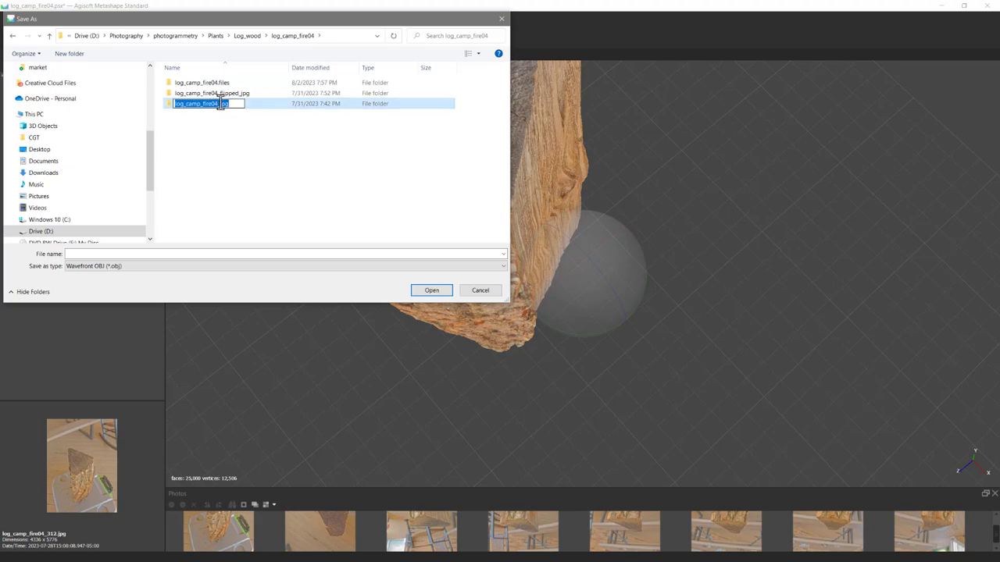
click(220, 105)
drag(217, 104, 173, 108)
key(ctrl+c)
click(143, 252)
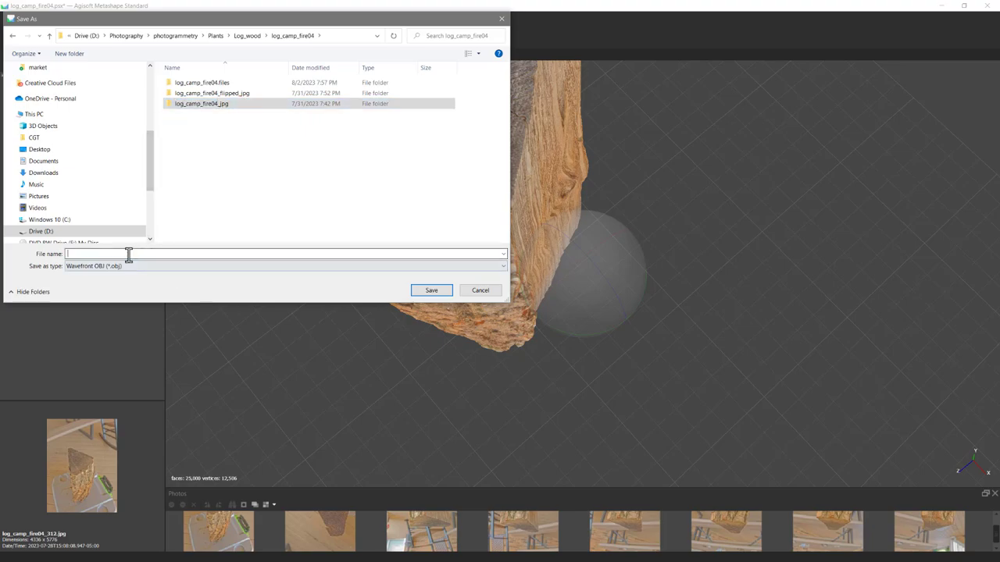
click(128, 252)
key(ctrl+v)
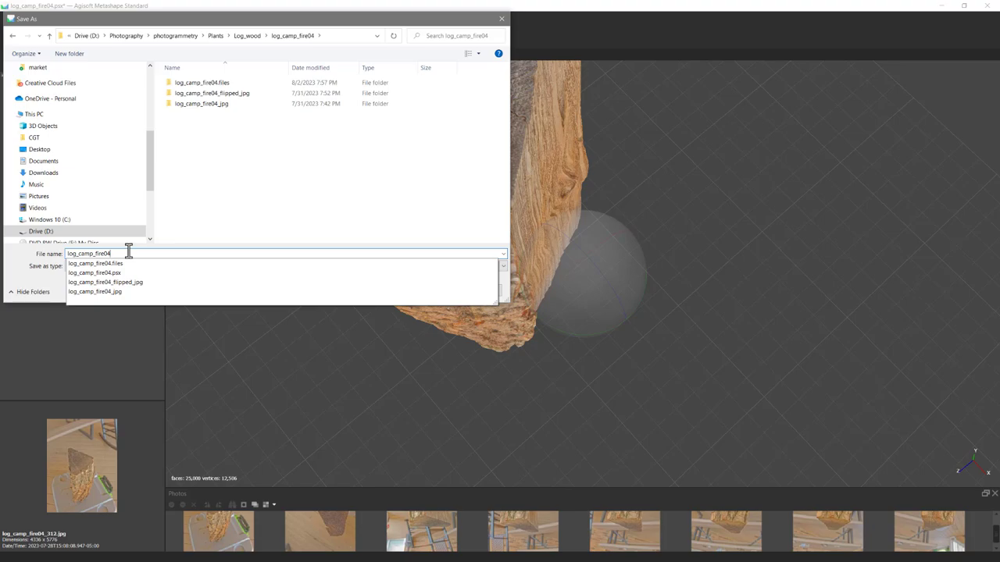
text(_25k)
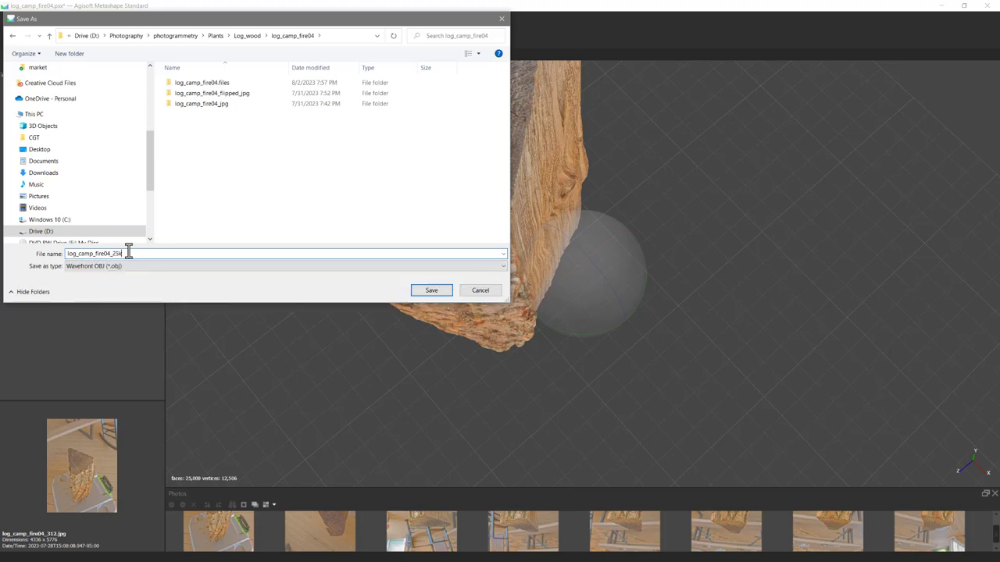
click(431, 290)
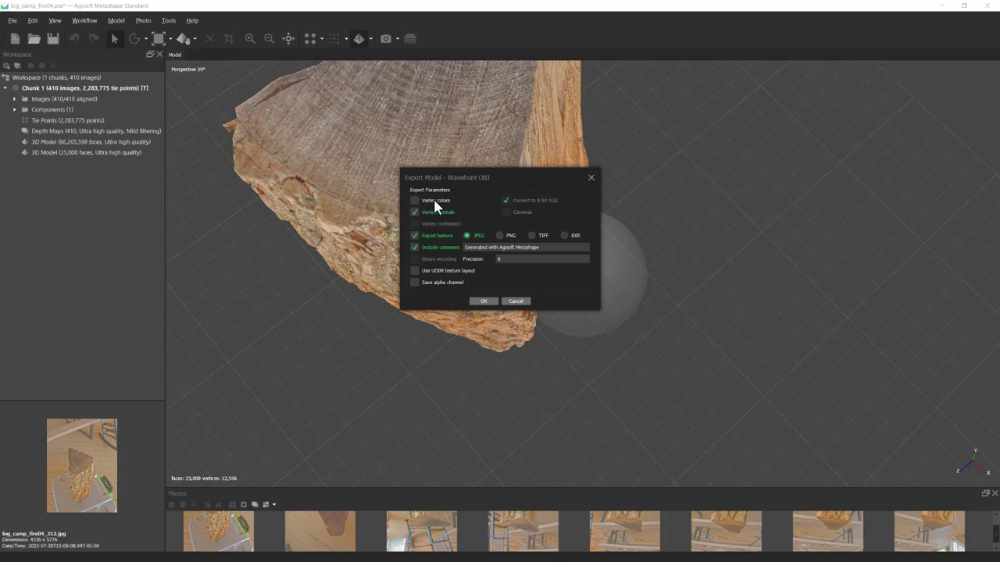
click(483, 302)
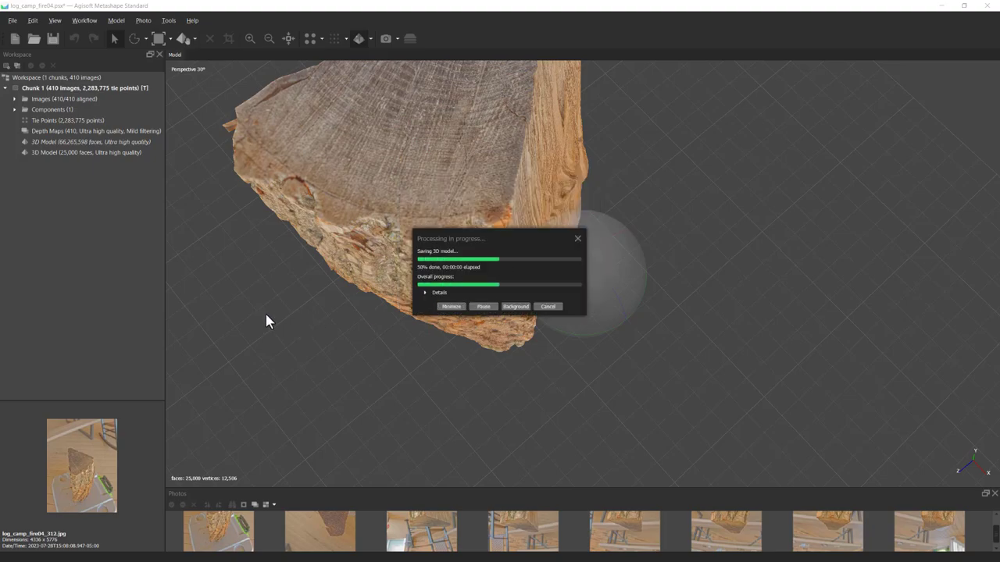
click(12, 21)
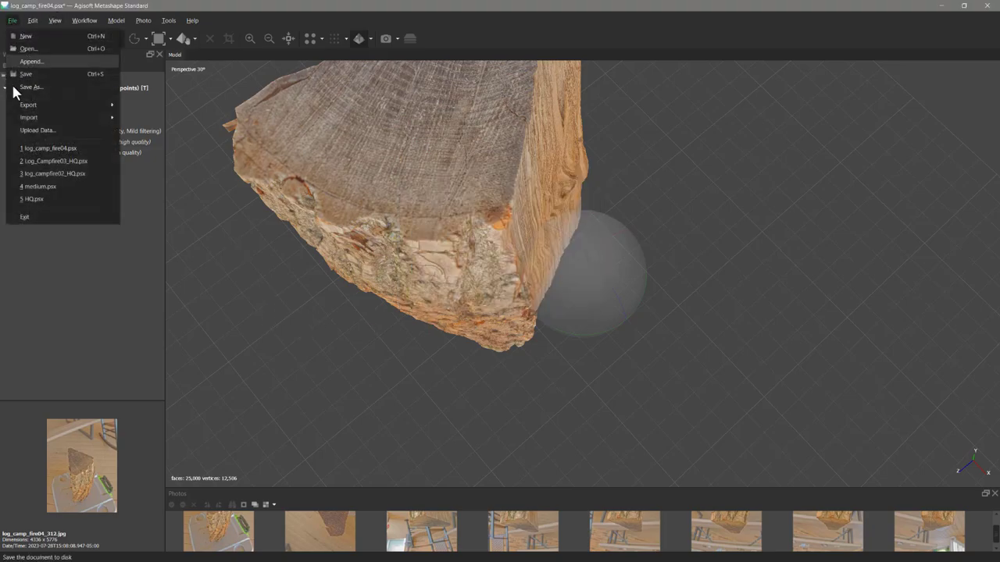
mouse_move(39, 108)
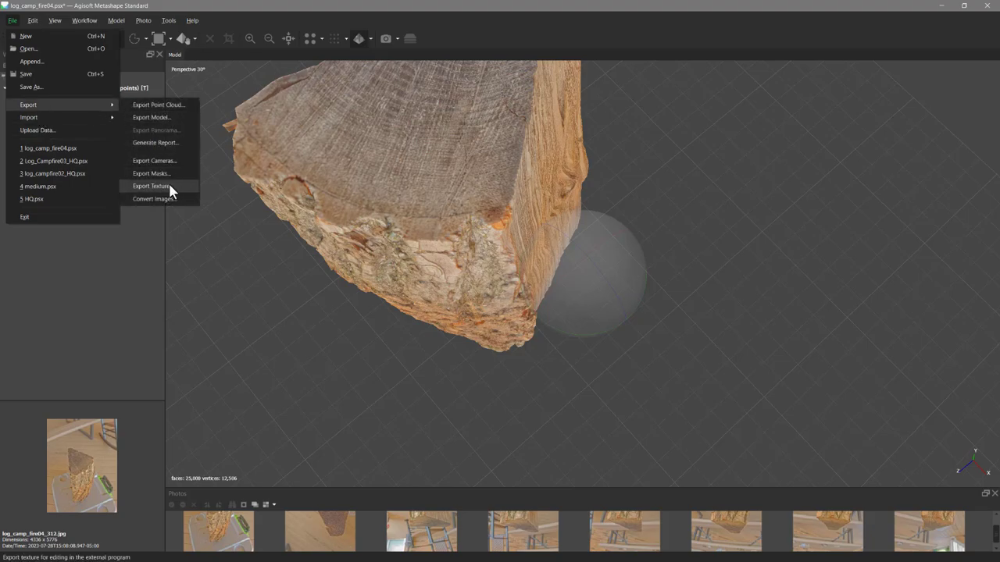
click(152, 117)
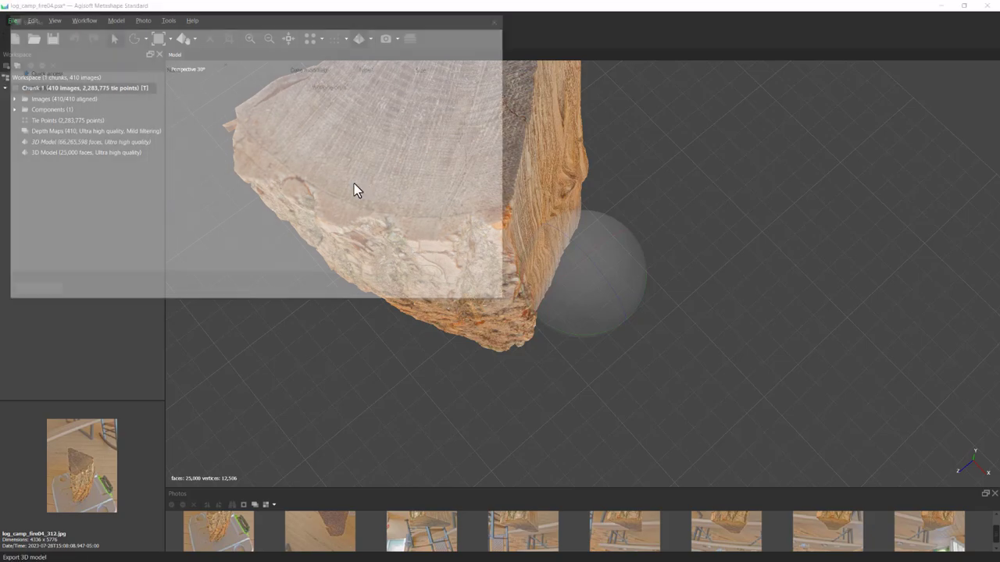
click(202, 115)
click(431, 290)
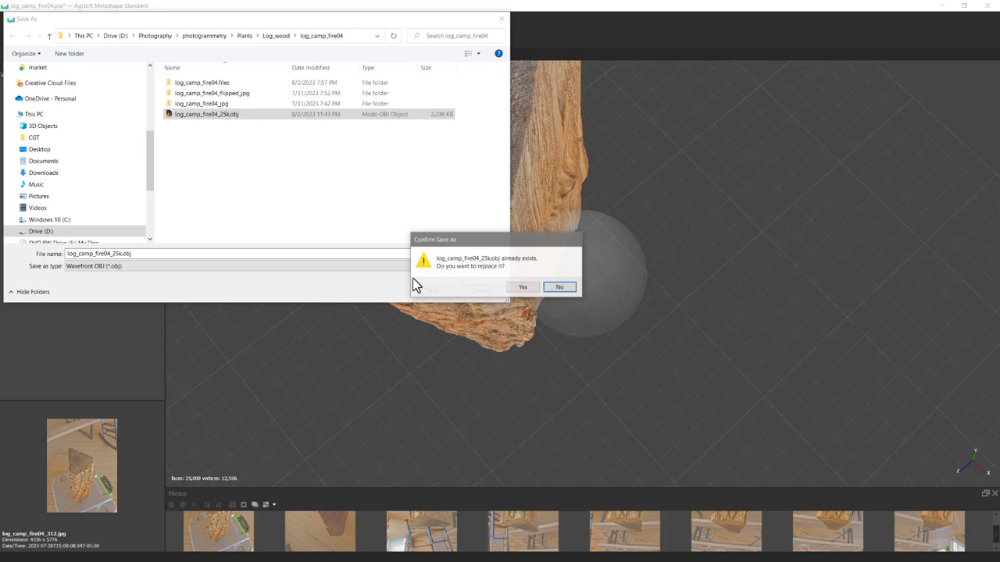
click(530, 288)
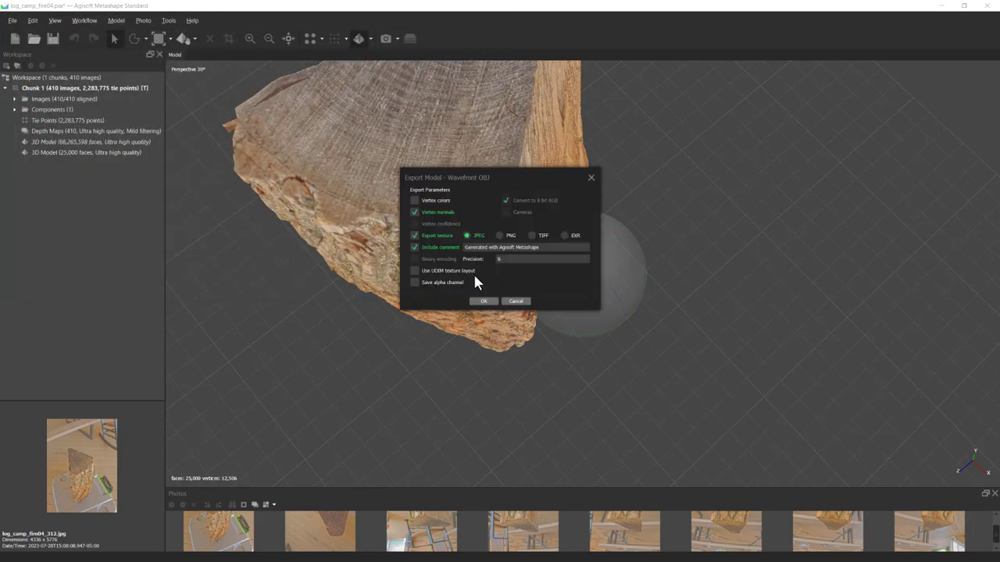
click(522, 301)
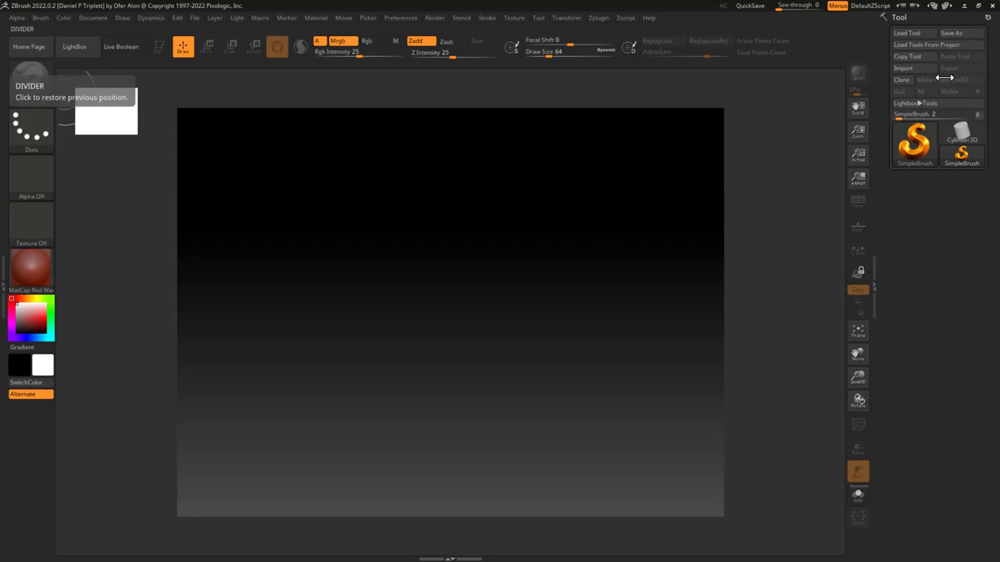
In ZBrush, import the mesh log_camp_fire04_25k.obj from the log_camp_fire04 folder
click(902, 70)
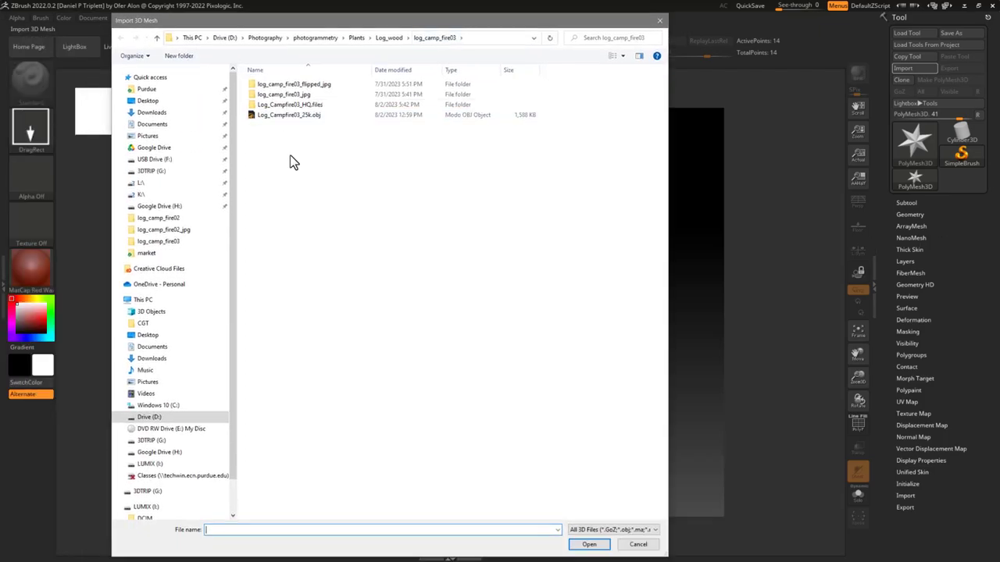
click(386, 40)
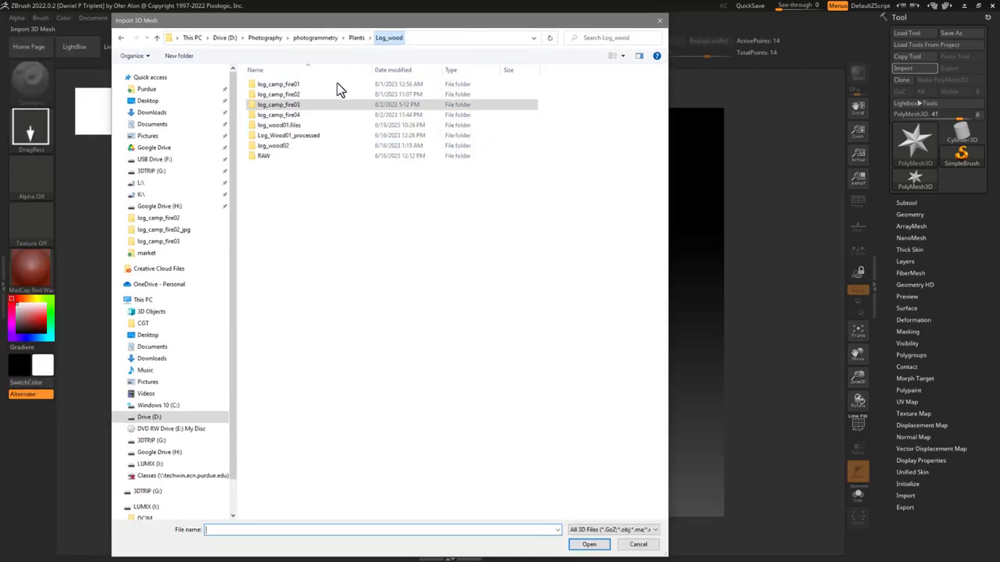
click(287, 117)
double_click(288, 120)
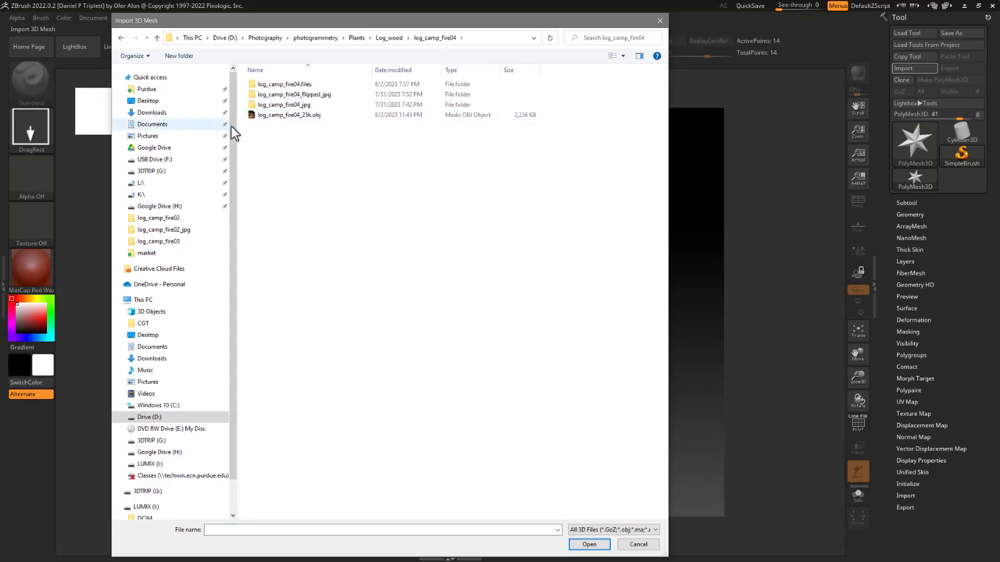
click(300, 117)
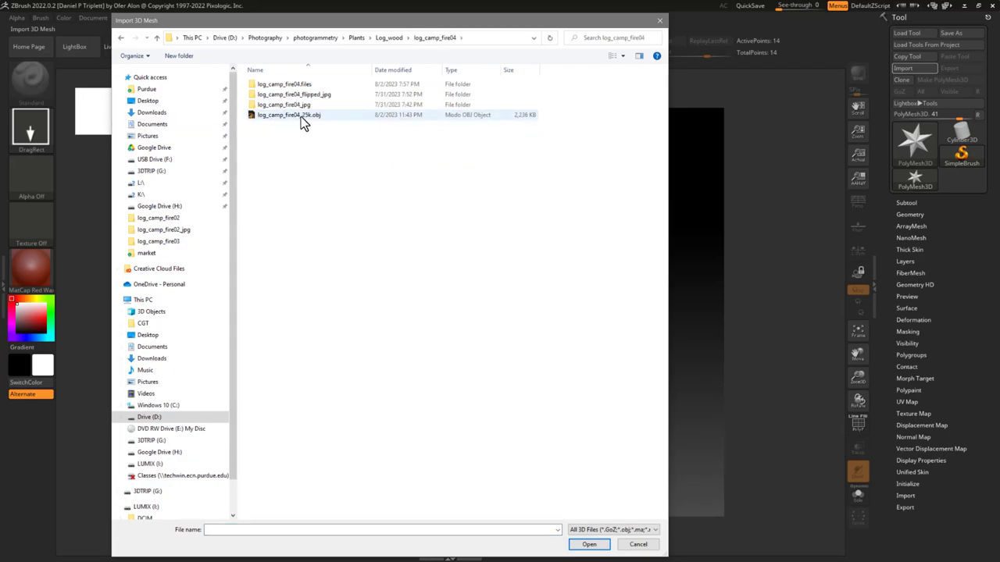
click(588, 545)
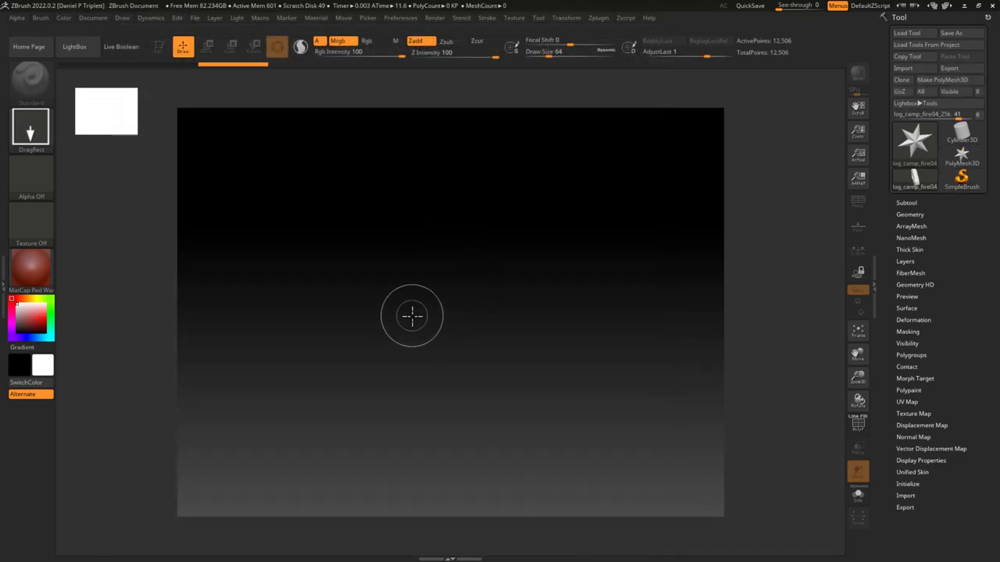
Draw several copies of the log outside Edit mode and clear the canvas
drag(411, 316, 709, 140)
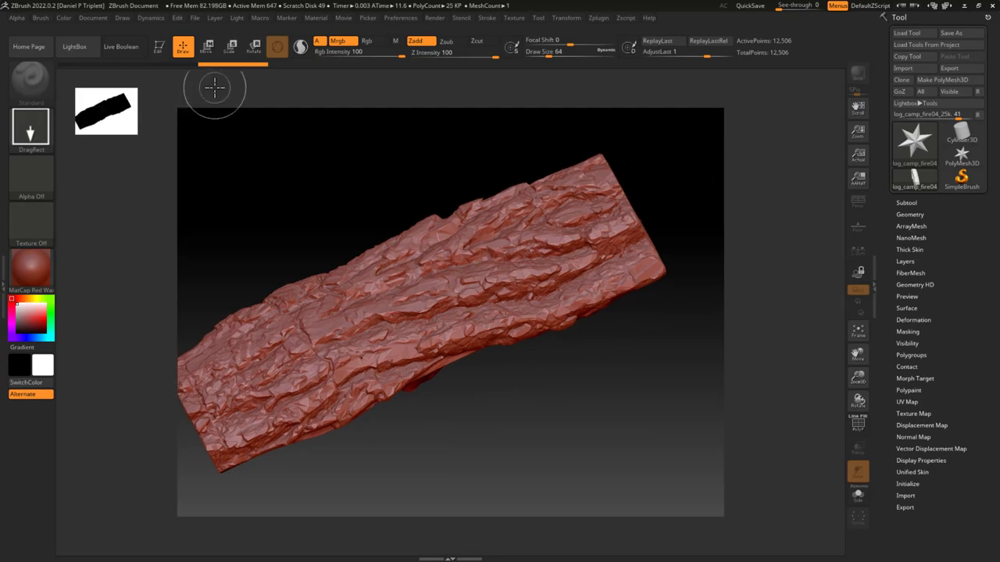
click(160, 50)
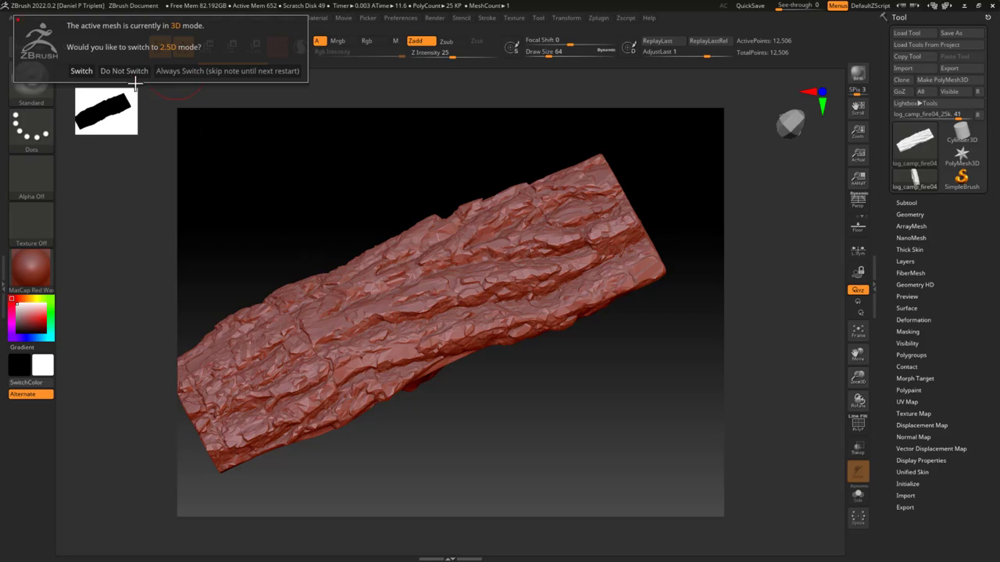
click(82, 70)
mouse_move(382, 289)
mouse_down()
mouse_move(578, 246)
mouse_move(625, 225)
mouse_up()
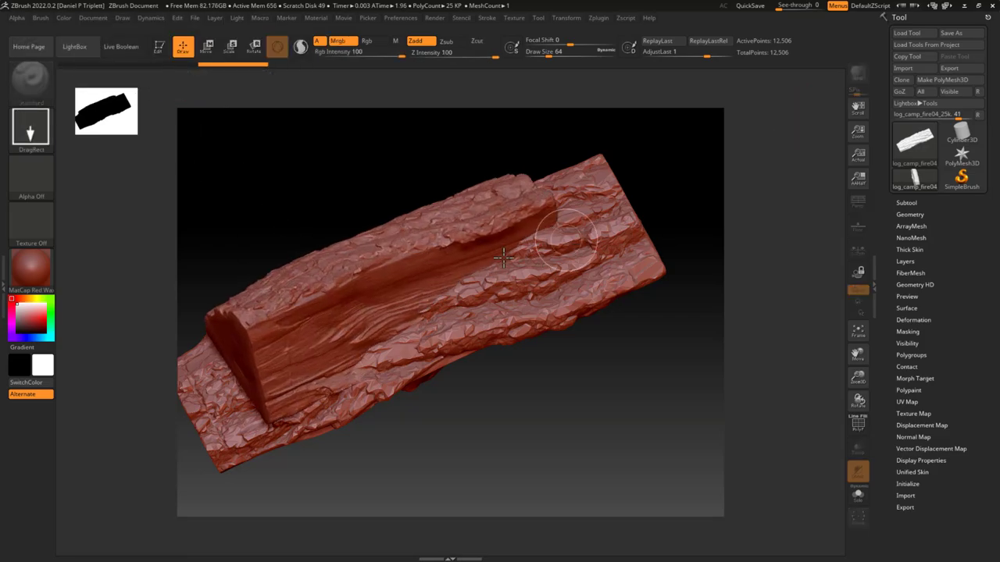
drag(379, 332, 545, 288)
drag(407, 277, 521, 262)
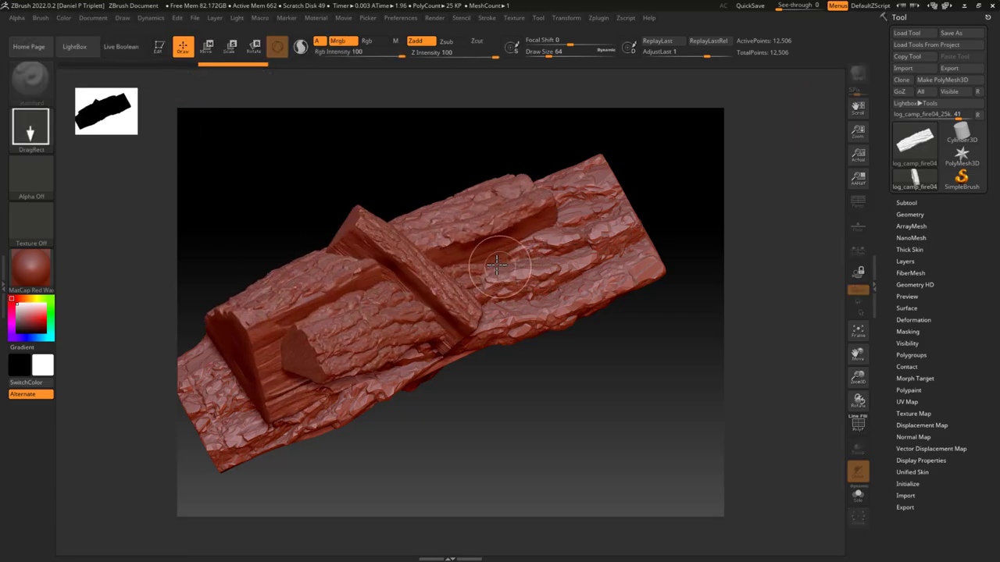
key(ctrl)
key(ctrl+n)
Draw a single log on the empty canvas and enter Edit mode to work on it as a 3D mesh
drag(414, 300, 733, 221)
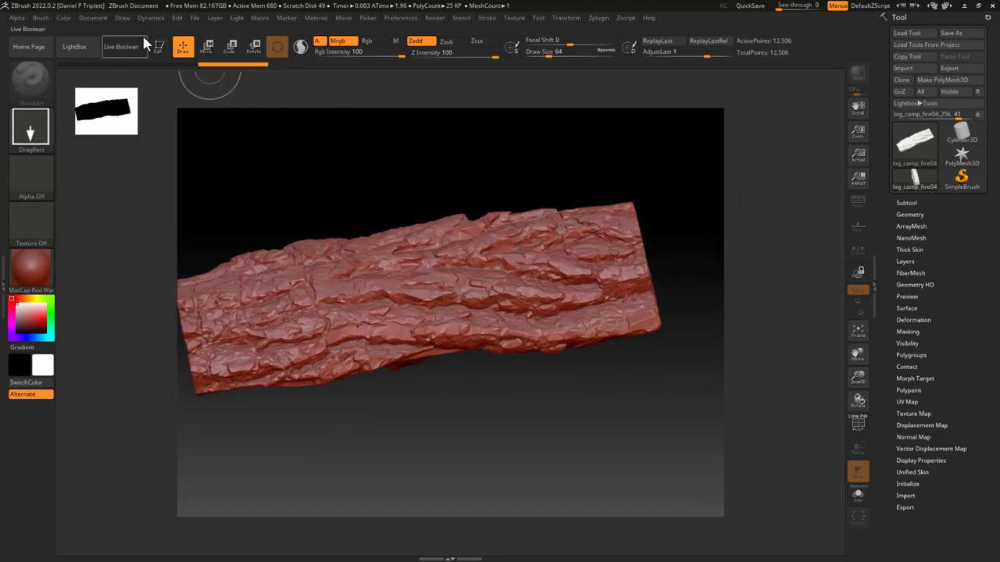
click(159, 46)
drag(293, 143, 648, 361)
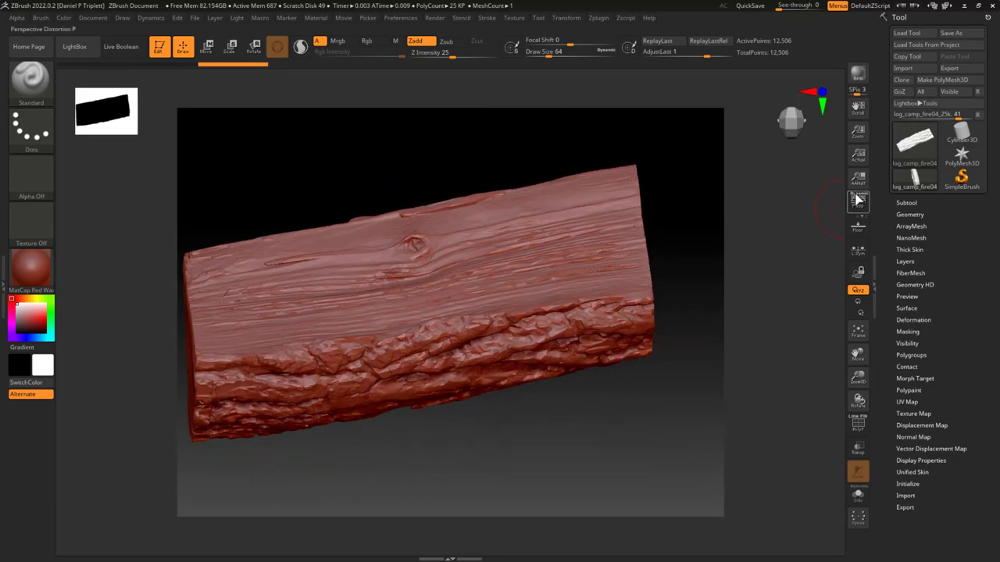
Set the masking brush's stroke to Lasso with the log's split face in side view
drag(629, 407, 623, 426)
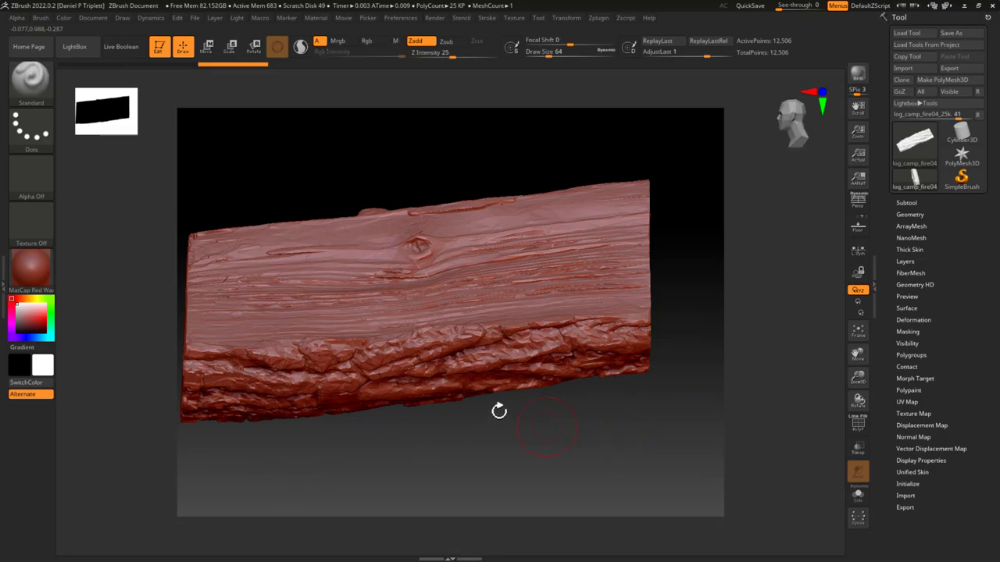
drag(500, 409, 830, 377)
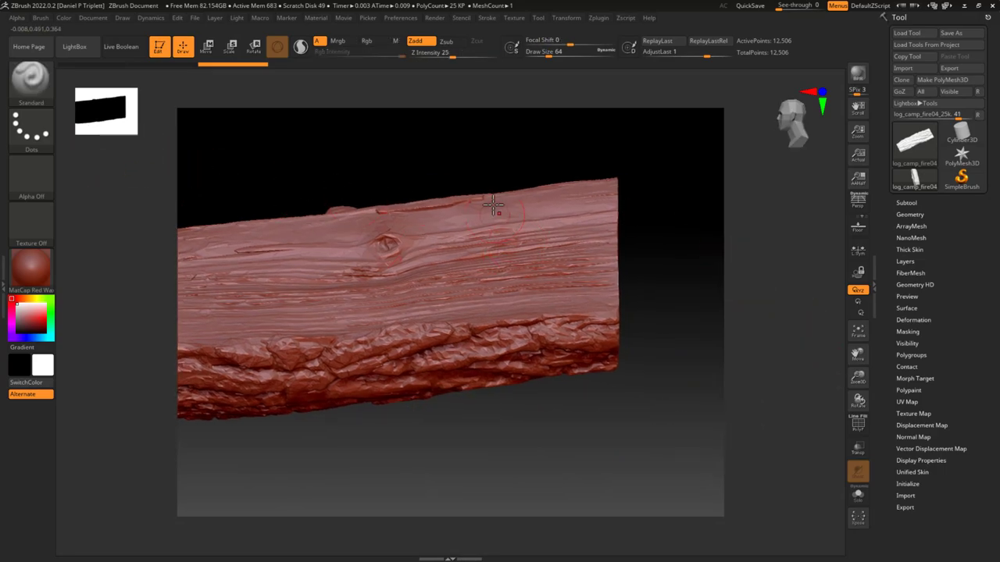
ctrl+click(32, 131)
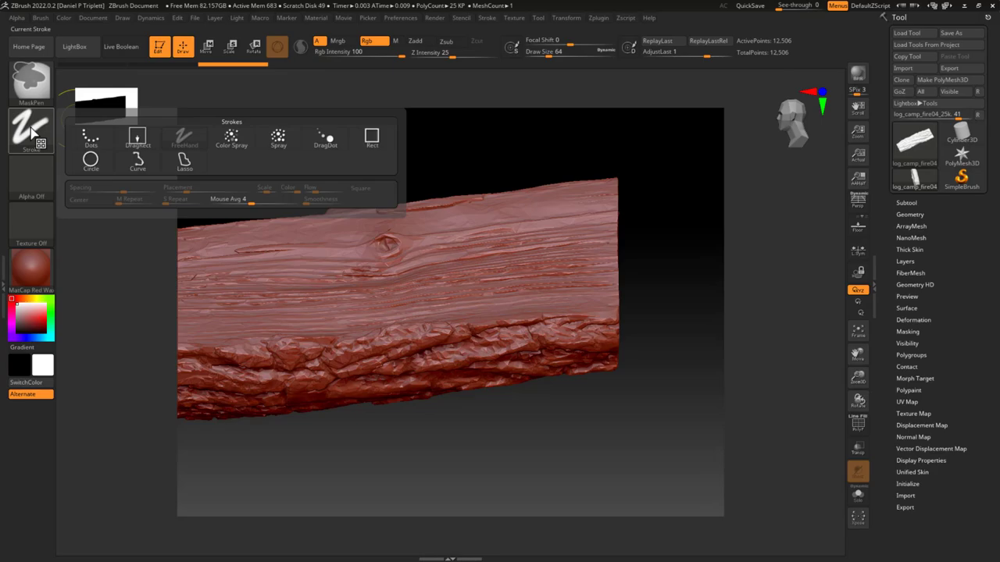
ctrl+click(187, 164)
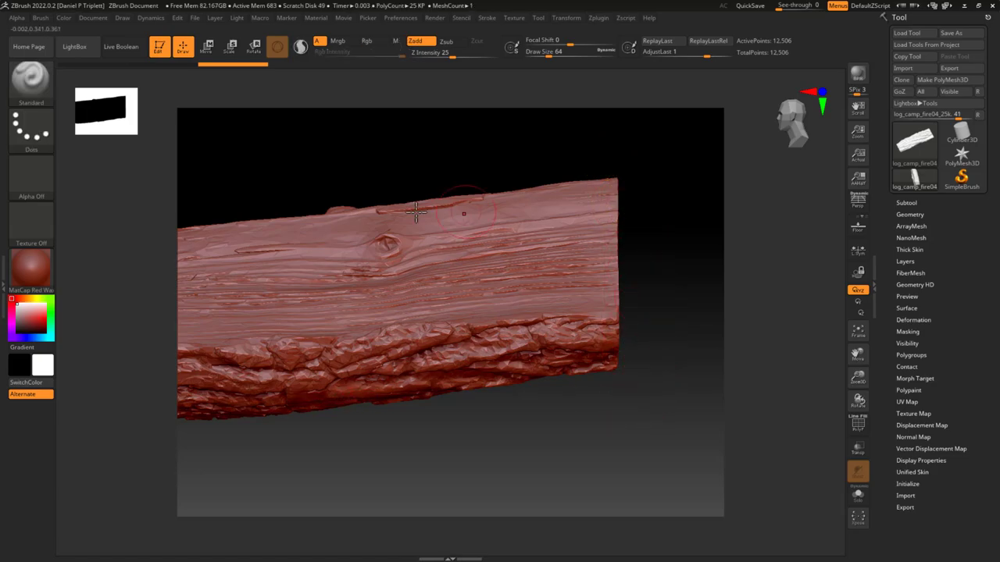
Mask the cut end of the log with lasso selections made from both sides of the log
key(ctrl)
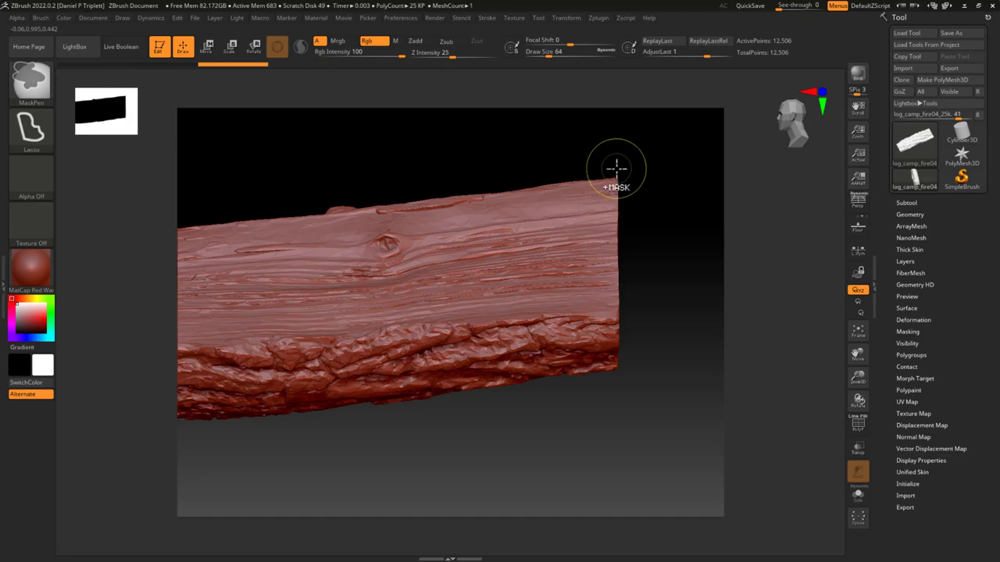
mouse_move(658, 180)
ctrl+mouse_down()
mouse_move(643, 417)
mouse_move(626, 439)
mouse_move(529, 431)
mouse_move(606, 468)
ctrl+mouse_up()
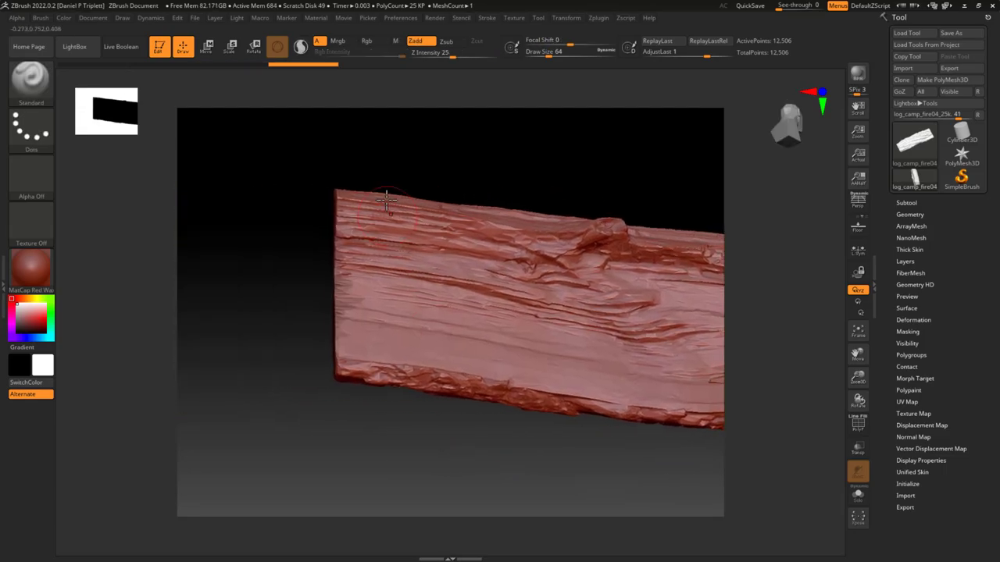
key(ctrl)
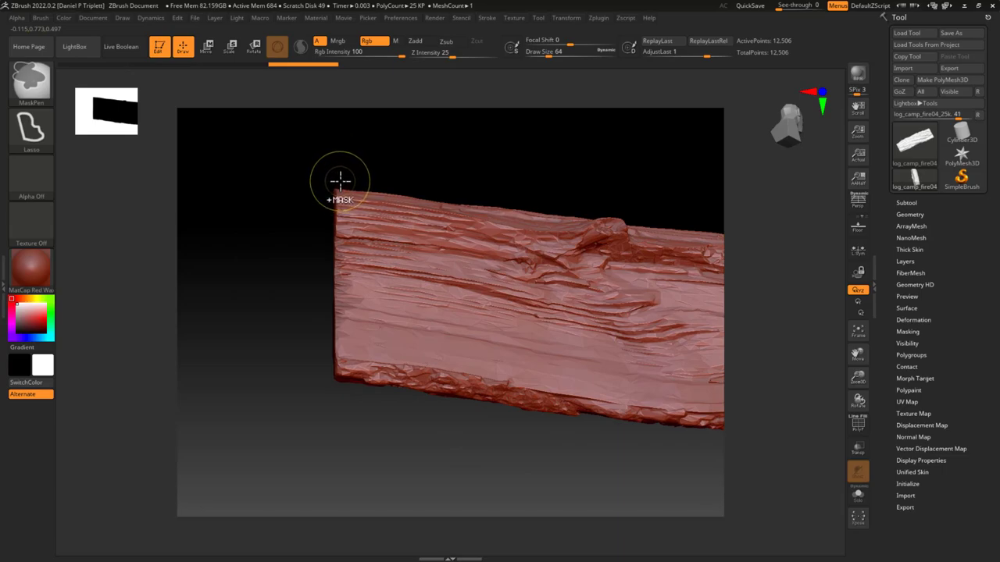
mouse_move(262, 316)
ctrl+mouse_down()
mouse_move(309, 445)
mouse_move(328, 459)
ctrl+mouse_up()
mouse_move(470, 415)
mouse_down()
mouse_move(396, 455)
mouse_move(412, 453)
mouse_move(364, 426)
mouse_move(418, 450)
mouse_move(370, 433)
mouse_up()
drag(500, 436, 709, 410)
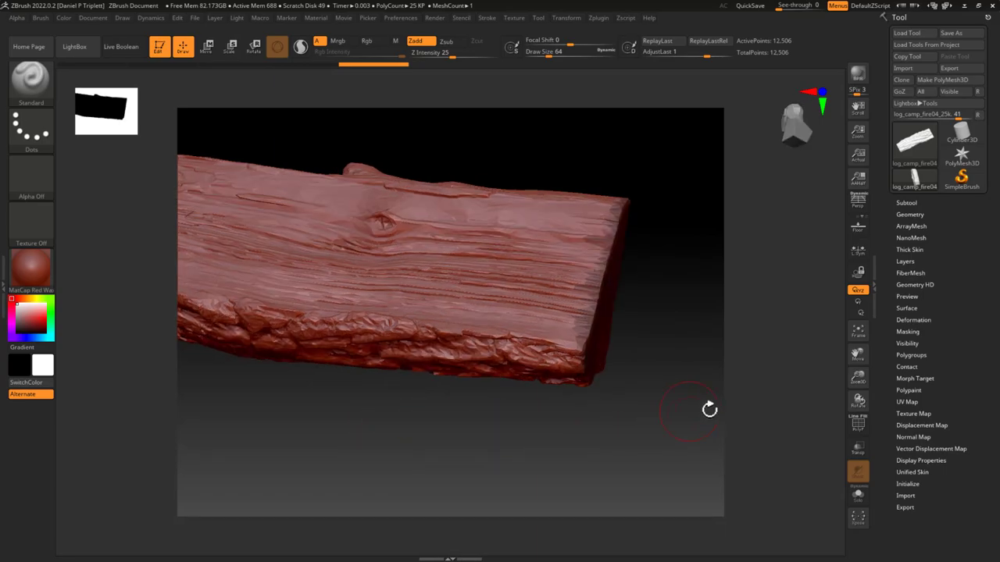
Open the polygroup options, invert the log's mask and turn on the polyframe display
click(918, 355)
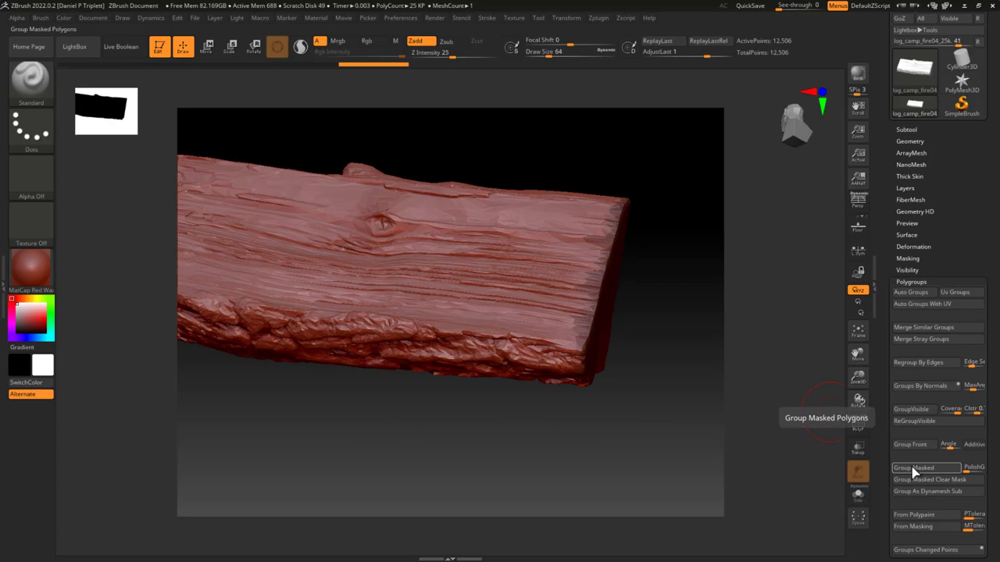
ctrl+click(788, 443)
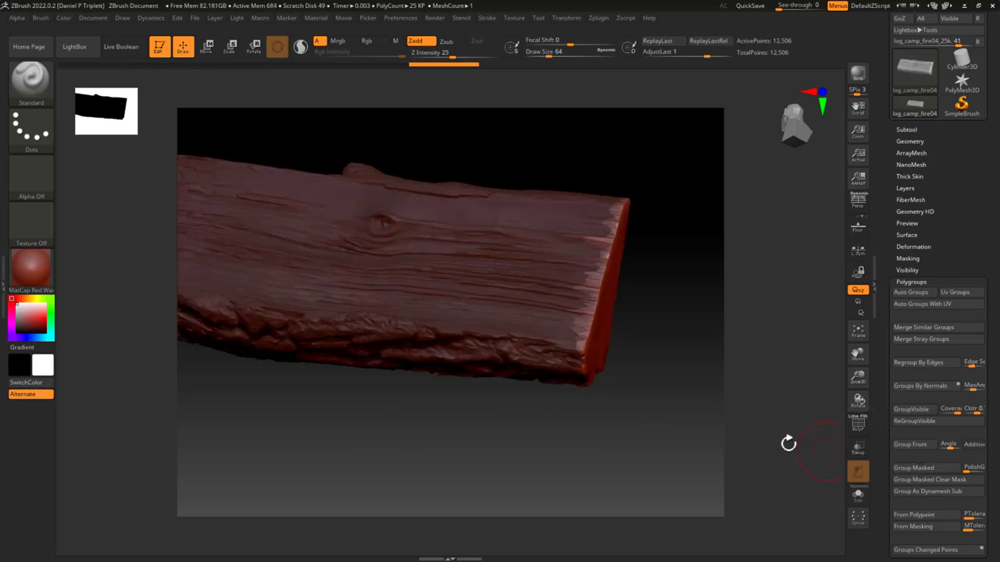
click(858, 424)
drag(638, 420, 600, 368)
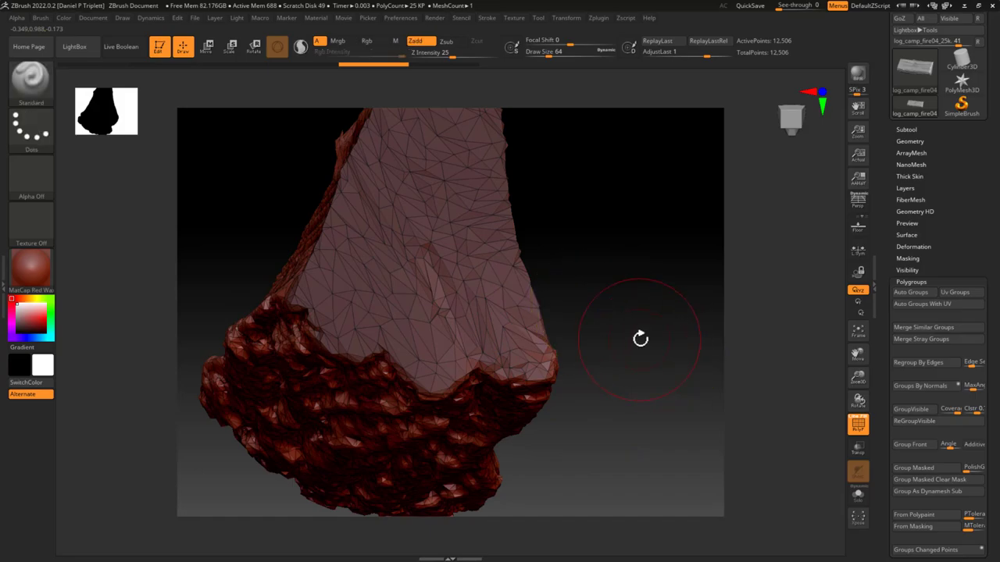
mouse_move(641, 337)
mouse_down()
mouse_move(617, 312)
mouse_move(649, 344)
mouse_move(626, 458)
mouse_move(620, 395)
mouse_move(592, 393)
mouse_move(609, 397)
mouse_move(568, 400)
mouse_move(473, 435)
mouse_move(440, 410)
mouse_up()
Fill the unmasked gaps on the log's cut end with additional lasso mask selections
key(ctrl)
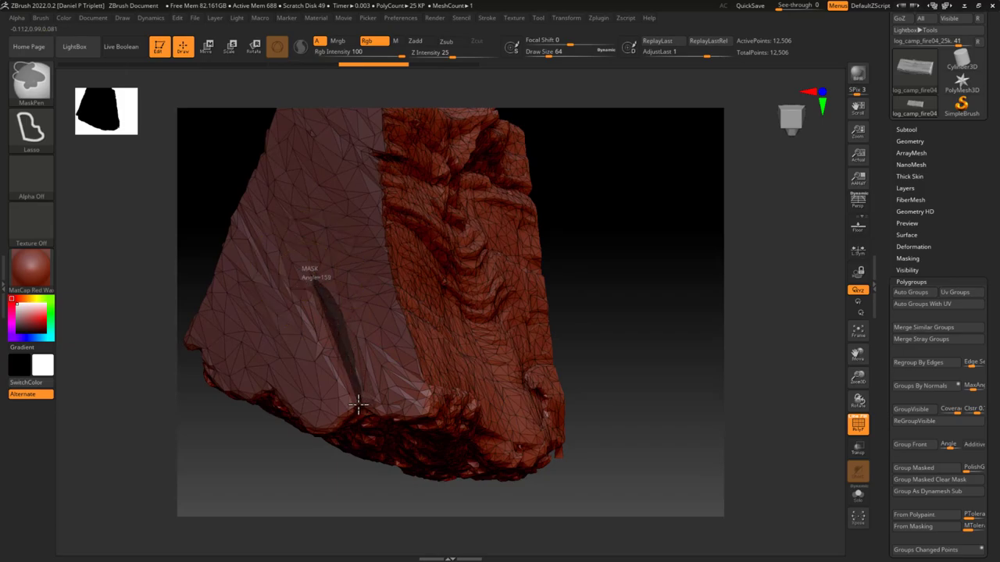
drag(346, 407, 290, 256)
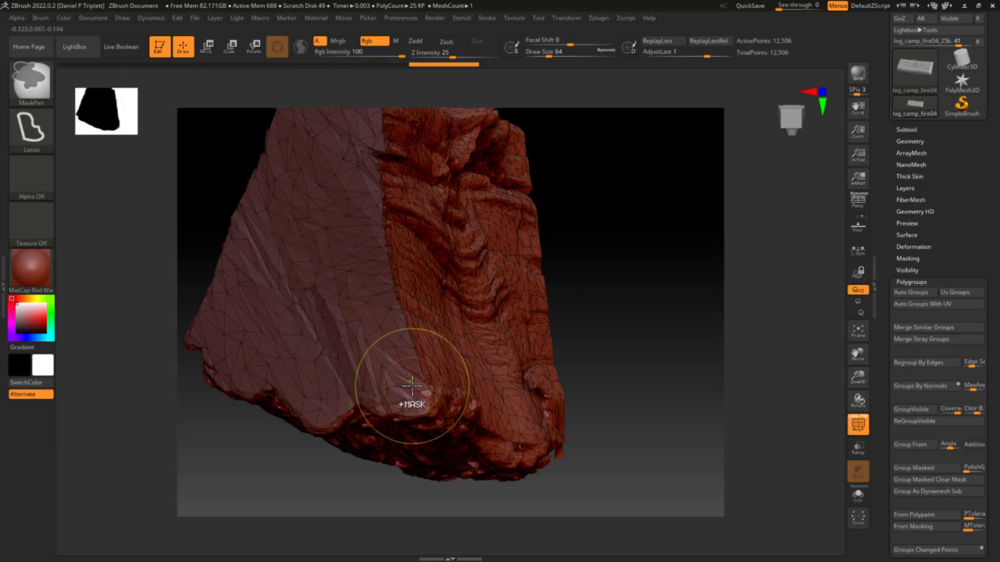
drag(317, 518, 312, 482)
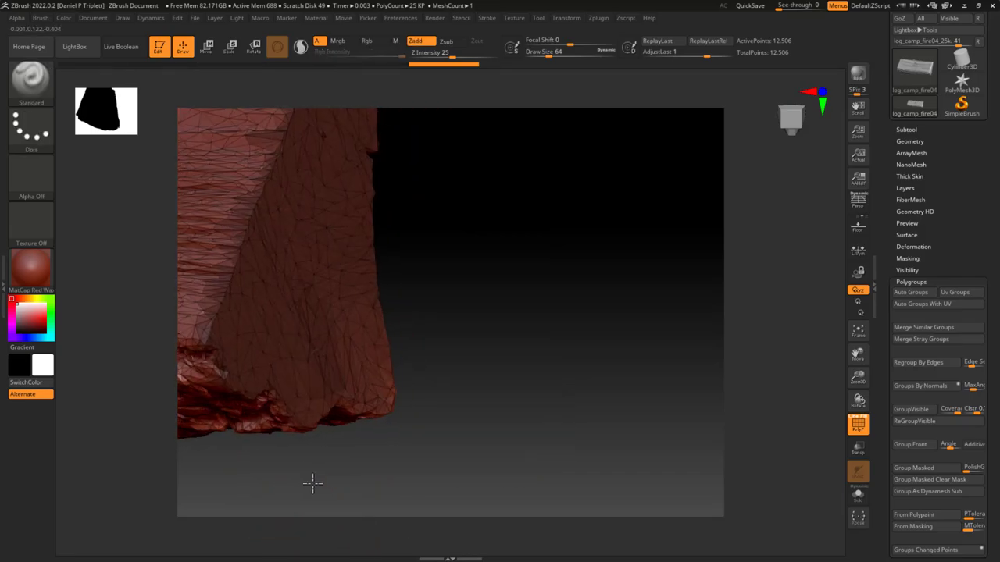
drag(412, 475, 808, 480)
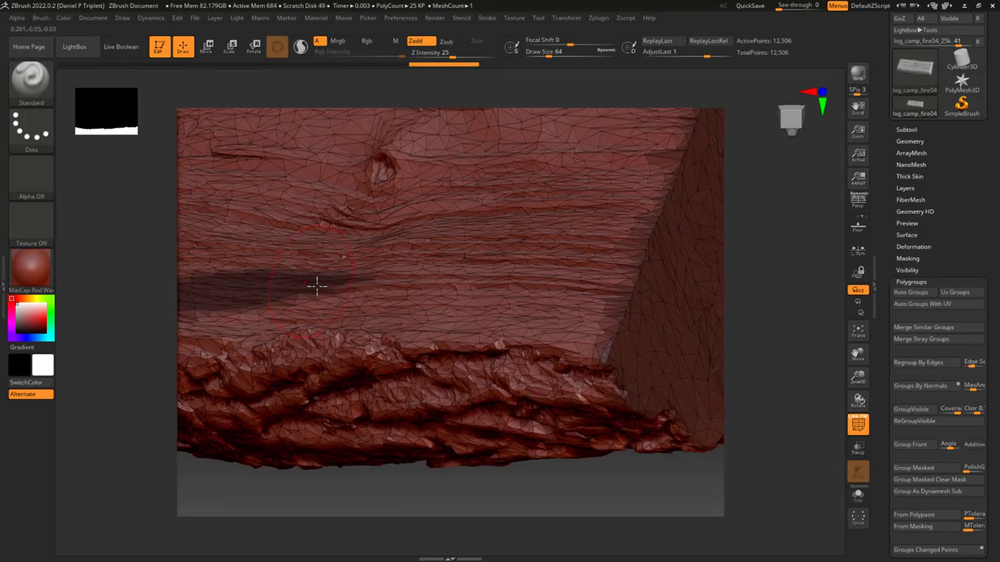
drag(604, 498, 425, 434)
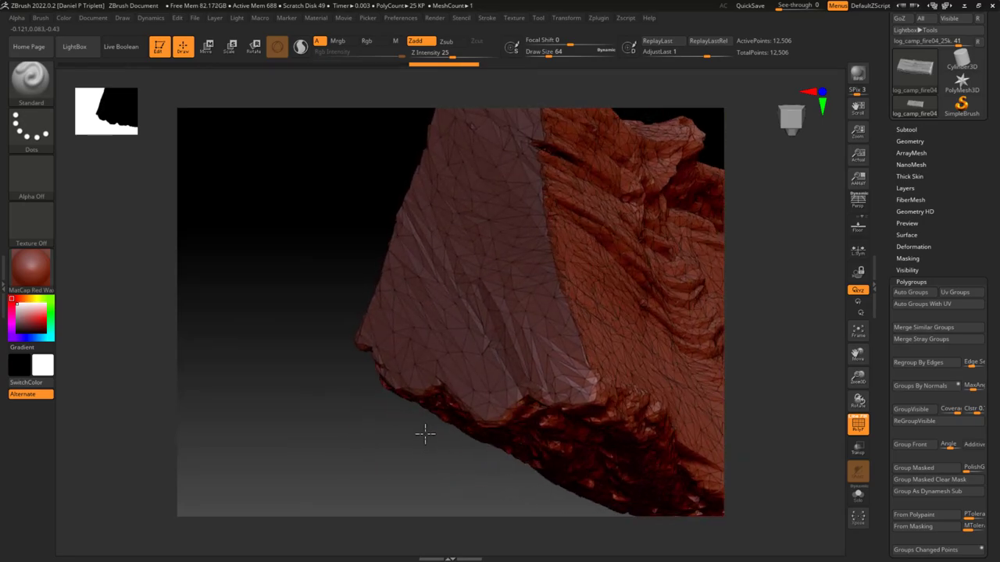
key(ctrl)
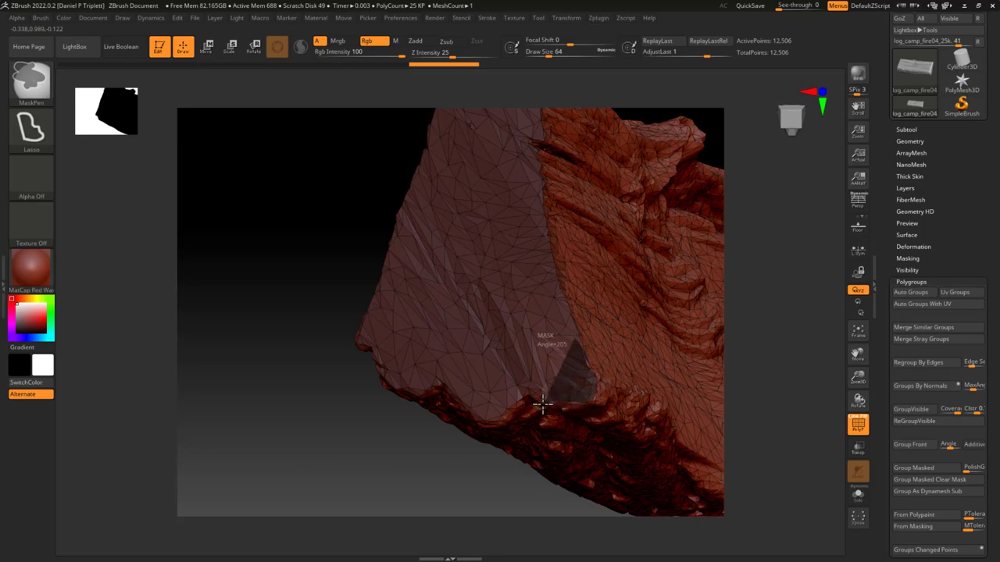
ctrl+drag(539, 384, 554, 400)
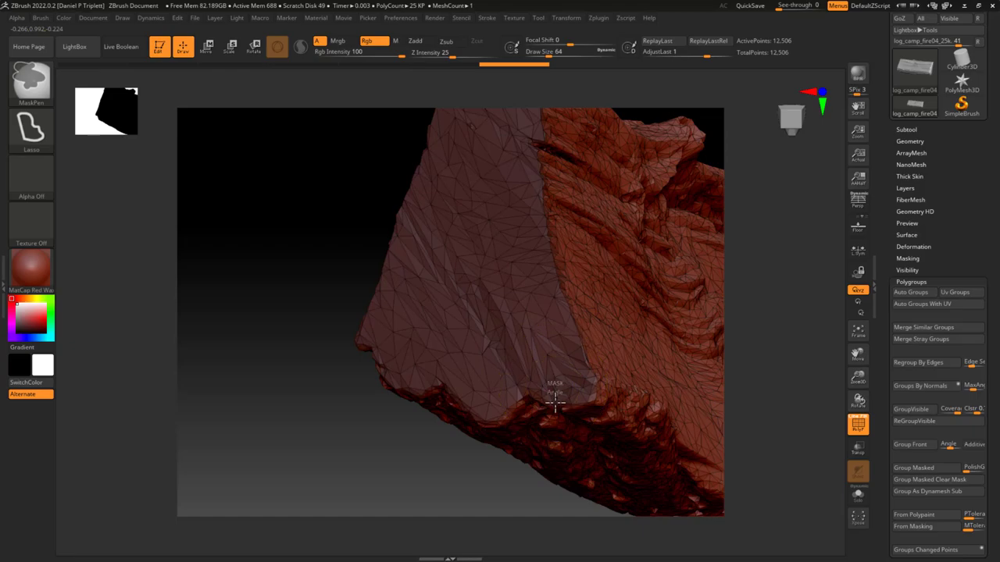
mouse_move(433, 453)
mouse_down()
mouse_move(391, 459)
mouse_move(552, 478)
mouse_move(540, 413)
mouse_move(524, 435)
mouse_move(568, 426)
mouse_move(471, 422)
mouse_move(524, 353)
mouse_move(487, 404)
mouse_move(490, 392)
mouse_up()
drag(406, 421, 403, 418)
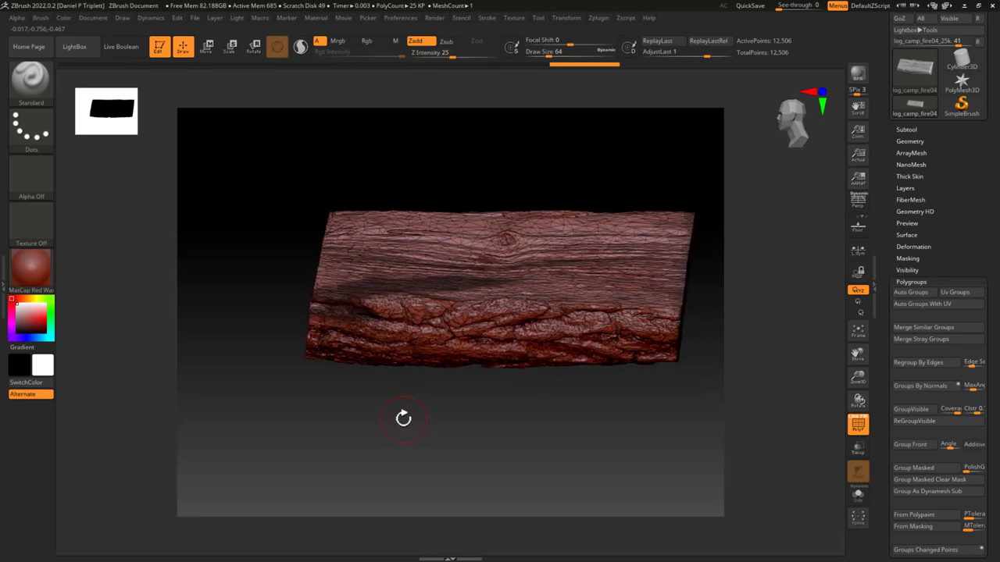
Remove the stray masking from the log's split face and the bark next to the cut end
key(ctrl)
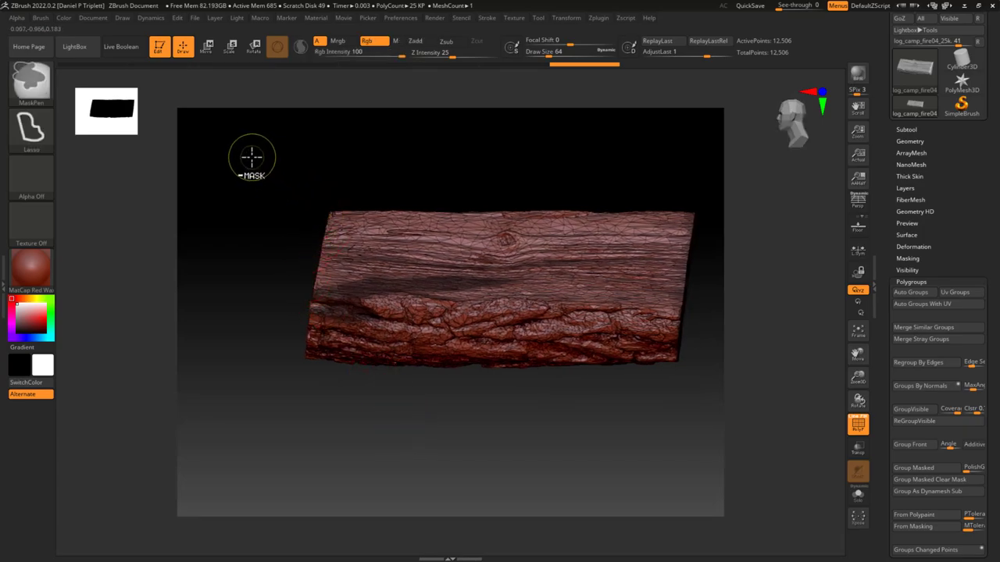
mouse_move(474, 151)
mouse_down()
mouse_move(592, 175)
mouse_move(624, 203)
mouse_move(630, 236)
mouse_move(608, 397)
mouse_move(287, 476)
mouse_move(236, 465)
mouse_up()
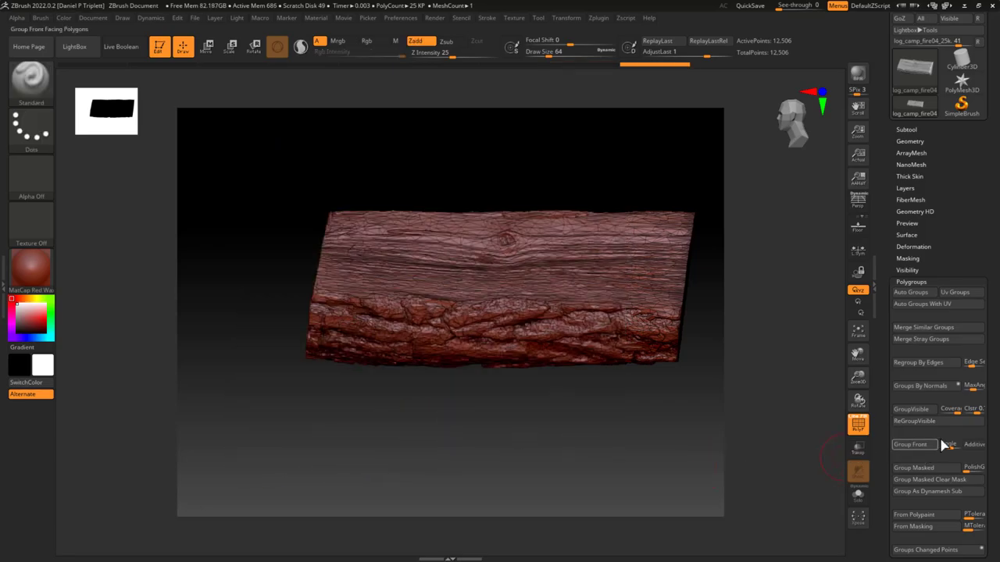
click(929, 478)
mouse_move(747, 460)
mouse_down()
mouse_move(607, 453)
mouse_move(612, 445)
mouse_move(505, 428)
mouse_move(520, 462)
mouse_move(638, 450)
mouse_move(649, 364)
mouse_move(620, 398)
mouse_move(654, 359)
mouse_move(635, 323)
mouse_move(640, 346)
mouse_move(620, 413)
mouse_move(641, 442)
mouse_move(629, 382)
mouse_up()
key(ctrl)
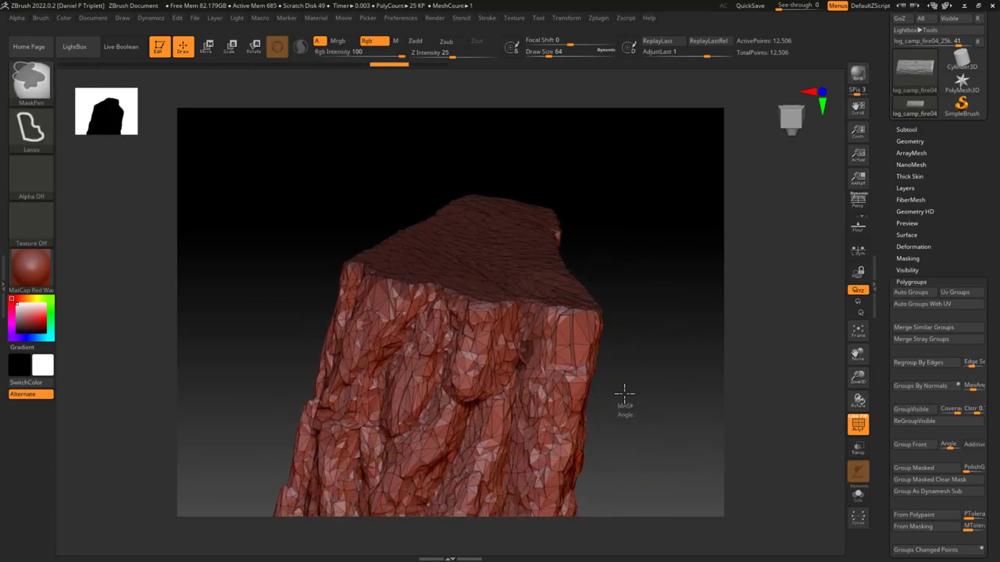
mouse_move(512, 321)
ctrl+mouse_down()
mouse_move(506, 394)
mouse_move(547, 426)
ctrl+mouse_up()
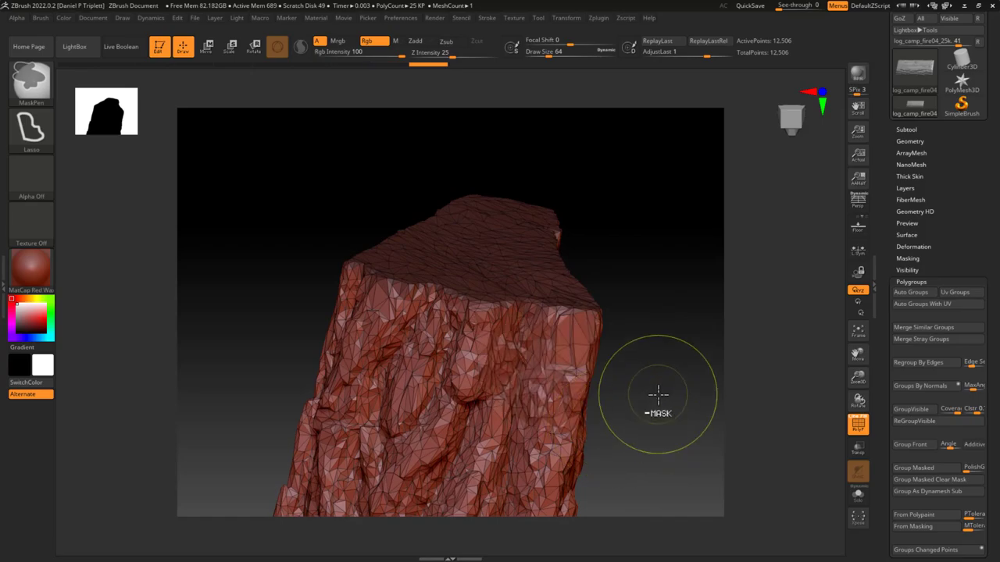
mouse_move(659, 402)
mouse_down()
mouse_move(603, 413)
mouse_move(699, 430)
mouse_move(656, 457)
mouse_move(693, 468)
mouse_move(627, 410)
mouse_move(502, 388)
mouse_up()
Split the cut end into its own polygroup using the mask, and set the material to SkinShade4
click(913, 466)
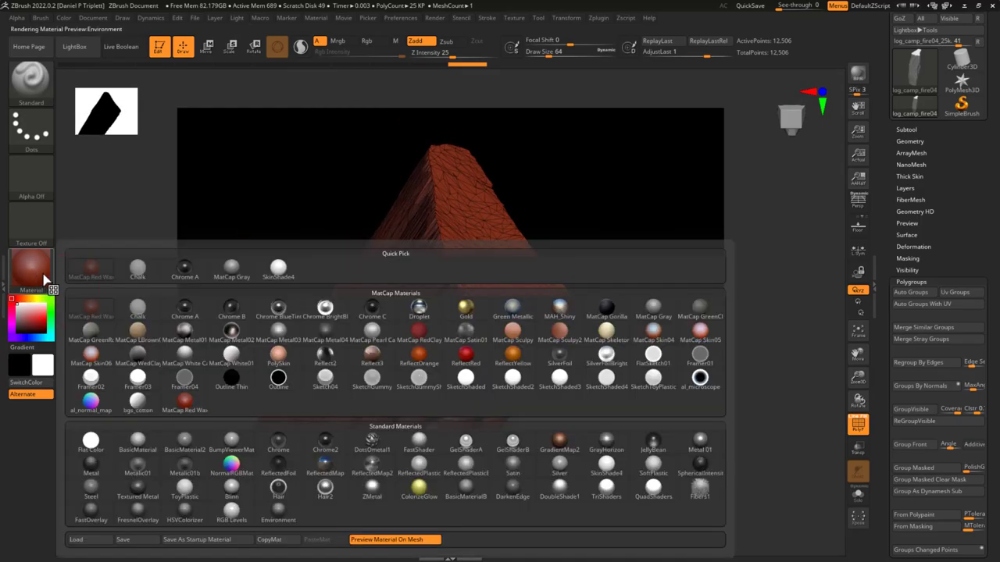
click(292, 272)
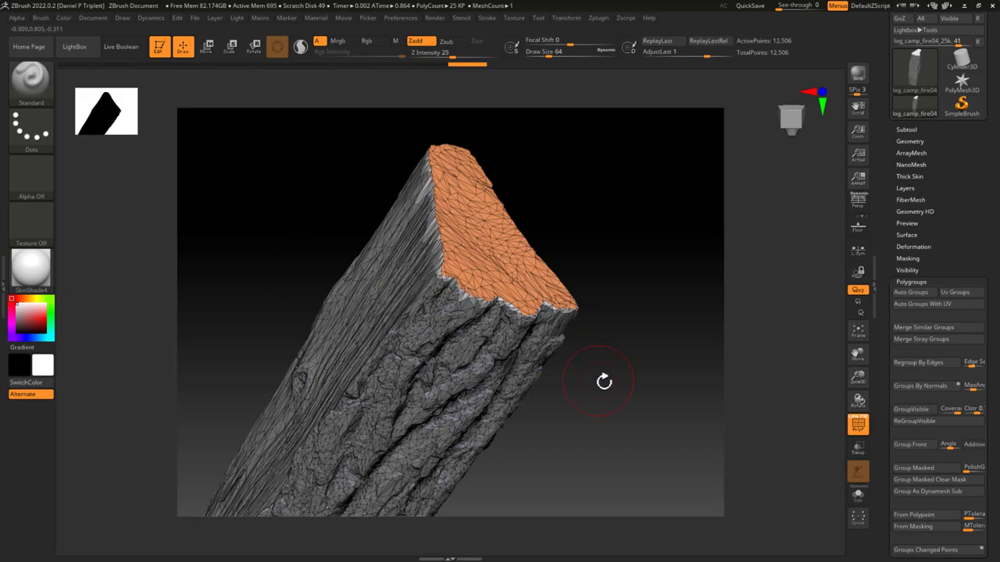
drag(604, 381, 609, 414)
mouse_move(547, 403)
mouse_down()
mouse_move(528, 426)
mouse_move(482, 417)
mouse_move(487, 382)
mouse_move(464, 401)
mouse_move(414, 373)
mouse_move(471, 293)
mouse_move(576, 446)
mouse_move(575, 468)
mouse_move(524, 487)
mouse_move(511, 455)
mouse_move(499, 486)
mouse_move(487, 380)
mouse_move(542, 352)
mouse_move(549, 390)
mouse_move(484, 367)
mouse_up()
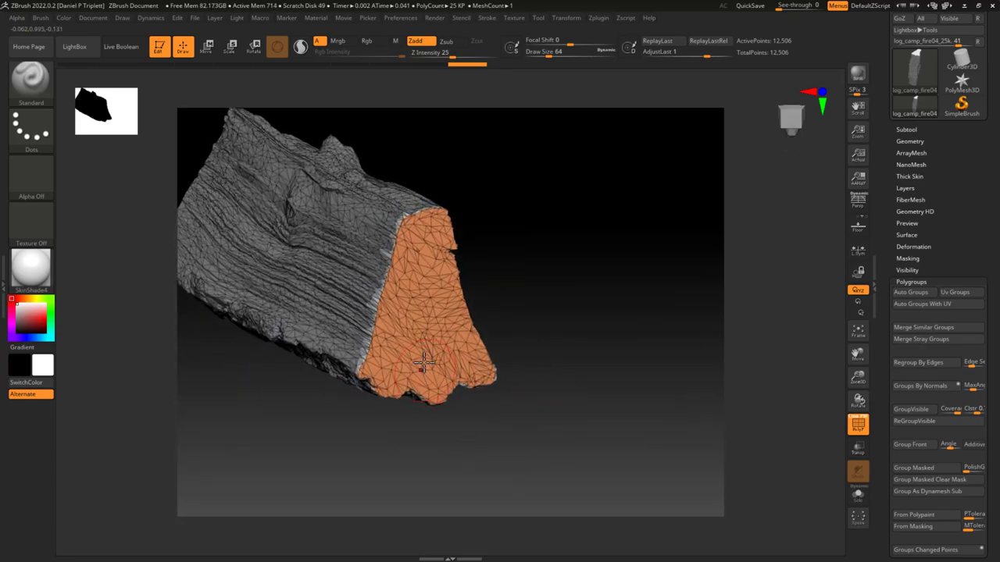
Isolate the cut-end polygroup, invert the visibility to hide it instead, and clear the mask
ctrl+shift+click(420, 310)
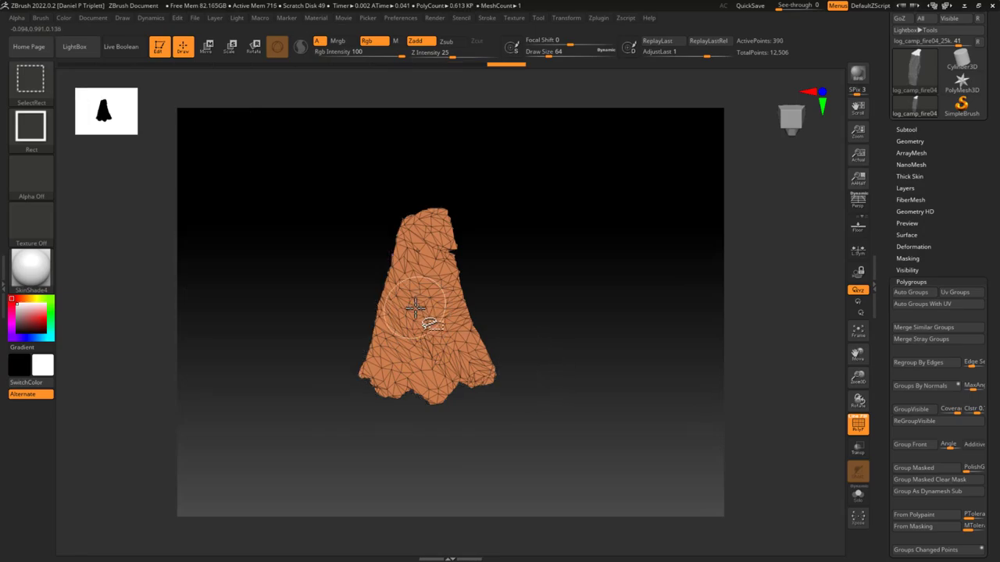
ctrl+shift+click(420, 313)
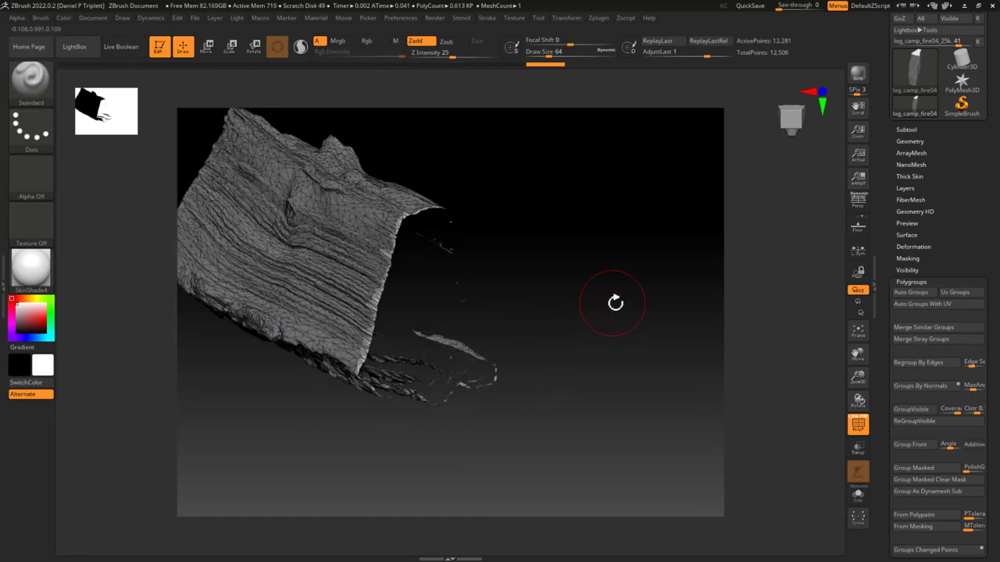
drag(607, 301, 586, 285)
key(ctrl)
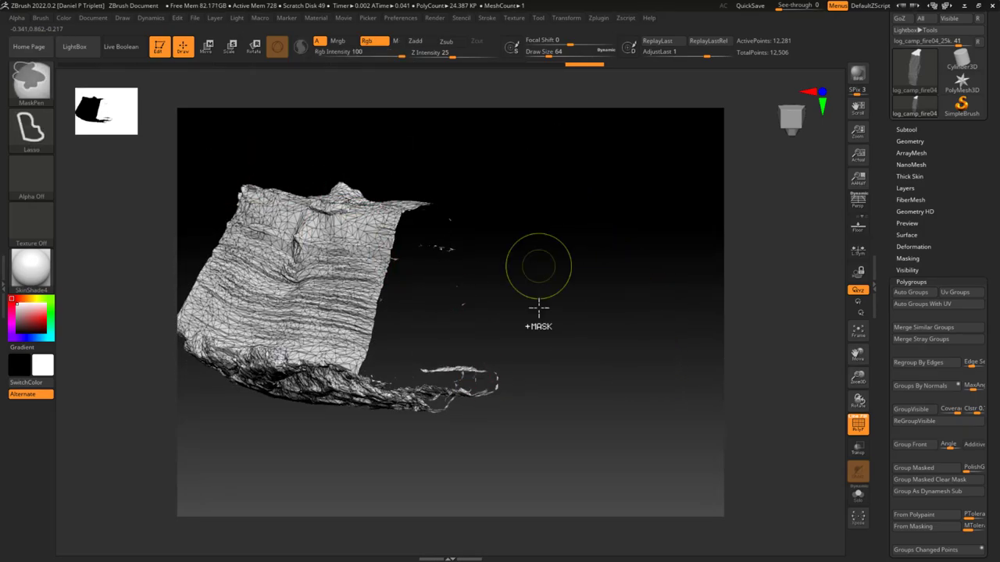
Mask the opposite cut end of the log with a lasso selection along its edge
drag(581, 365, 427, 459)
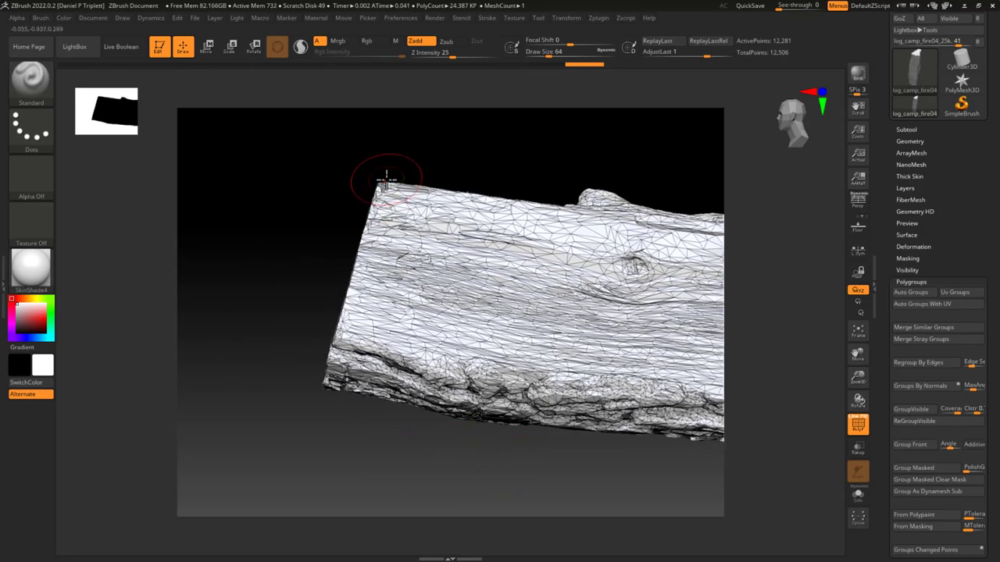
key(ctrl)
drag(384, 170, 385, 169)
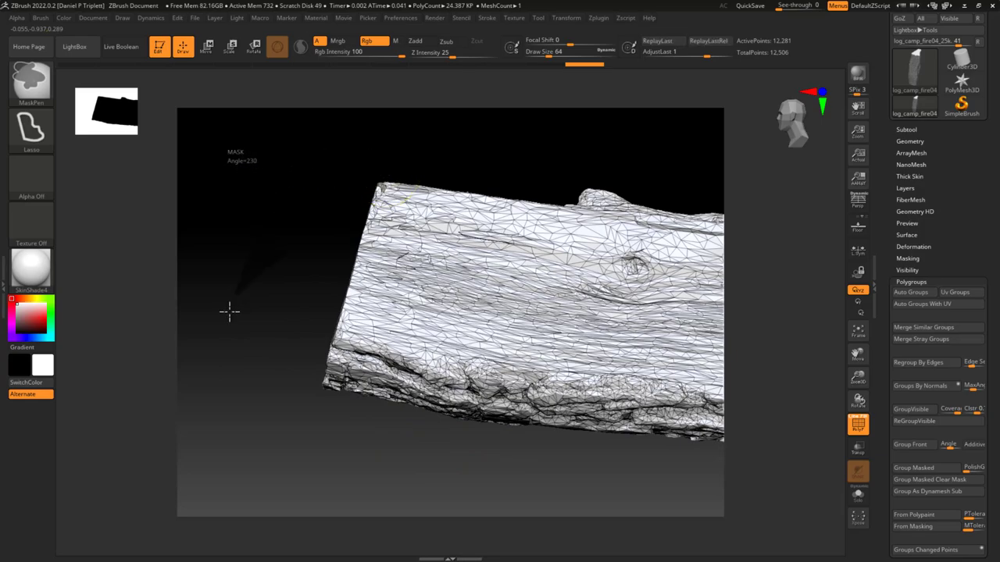
mouse_move(229, 312)
ctrl+mouse_down()
mouse_move(226, 432)
mouse_move(246, 472)
mouse_move(296, 499)
ctrl+mouse_up()
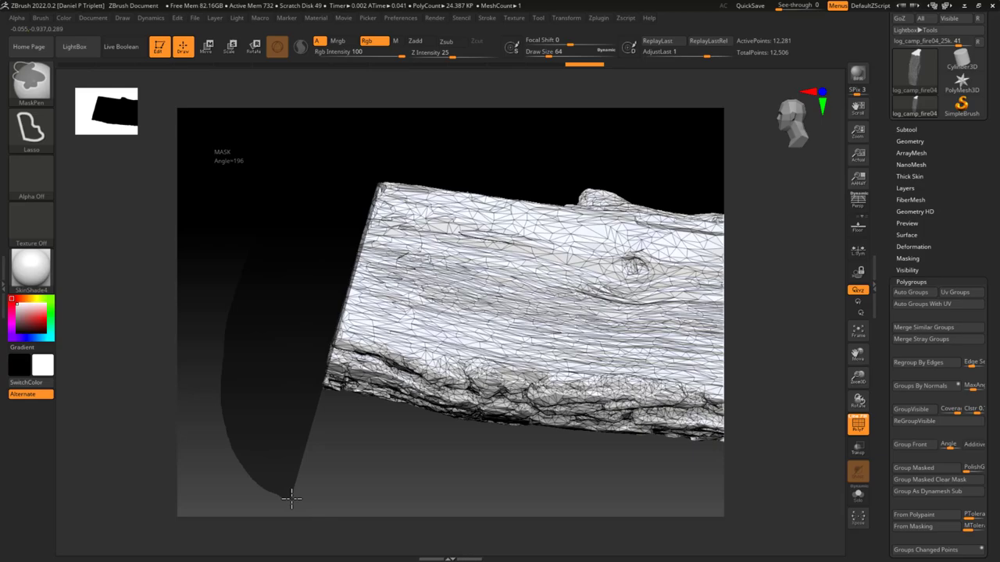
ctrl+drag(291, 498, 290, 495)
mouse_move(290, 455)
mouse_down()
mouse_move(317, 461)
mouse_move(325, 445)
mouse_move(265, 385)
mouse_up()
drag(434, 409, 362, 424)
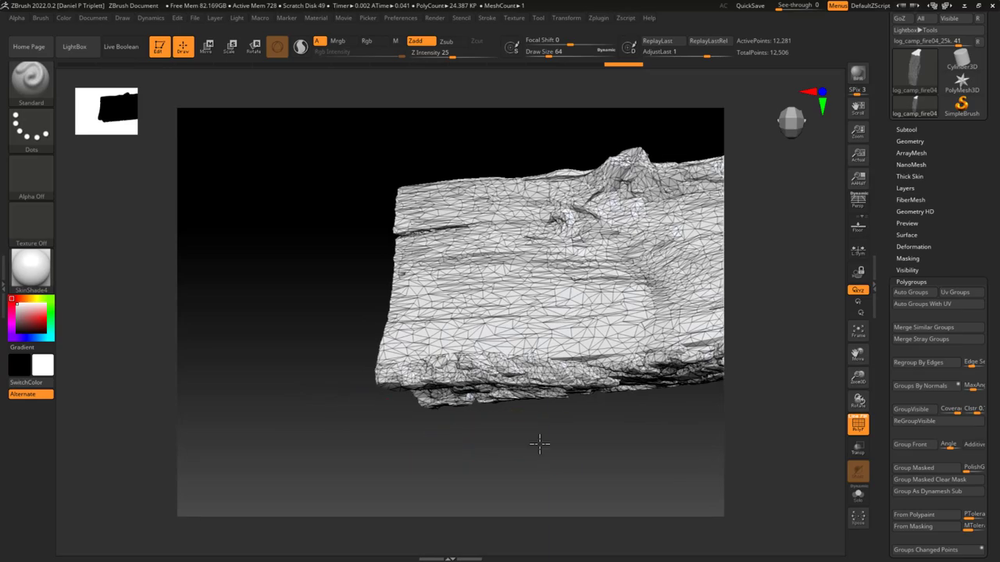
drag(538, 437, 380, 438)
mouse_move(594, 439)
mouse_down()
mouse_move(594, 417)
mouse_move(585, 430)
mouse_move(594, 423)
mouse_up()
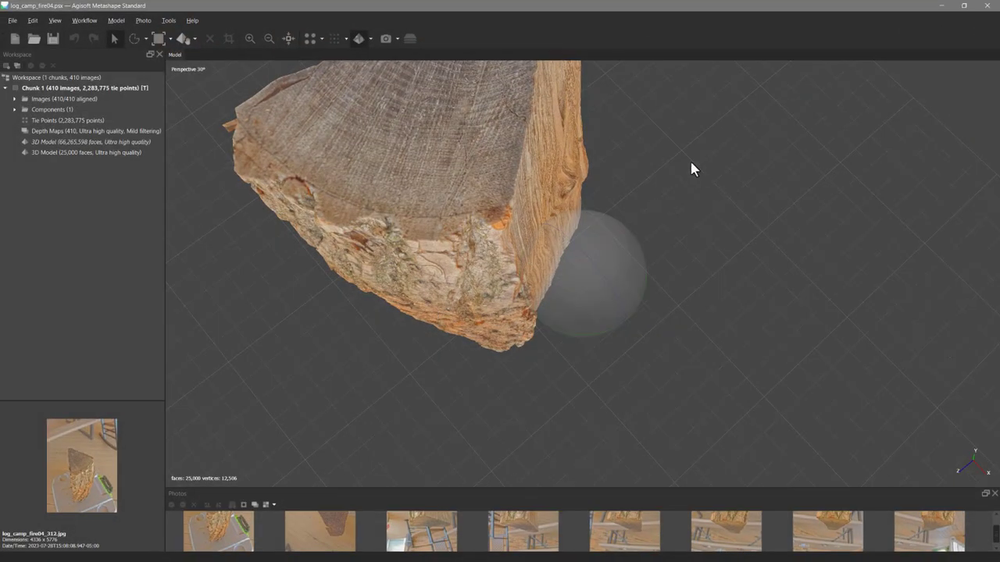
Switch to Metashape and delete the faces picked by a gradual selection on connected component size at level 99
drag(691, 168, 829, 305)
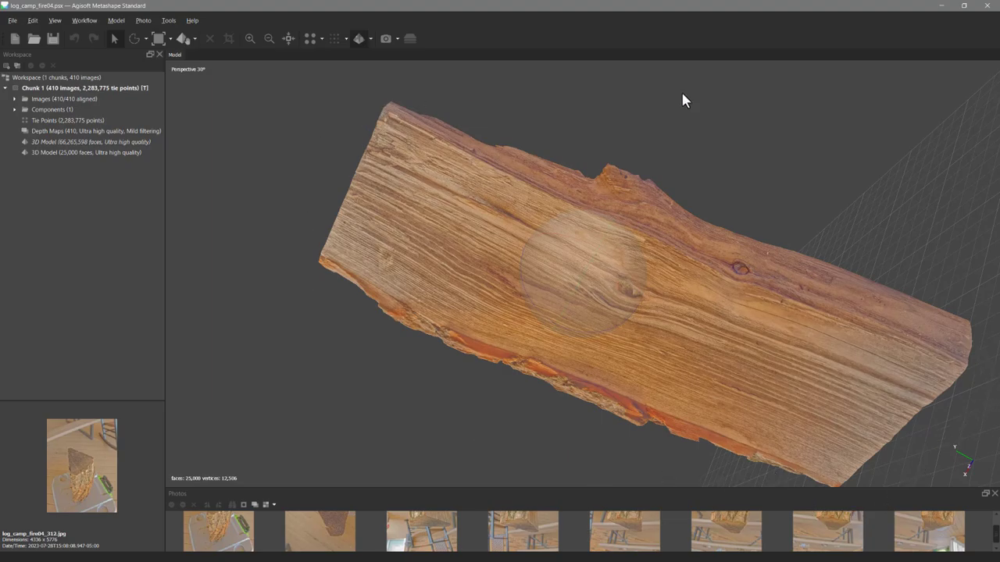
drag(955, 253, 613, 259)
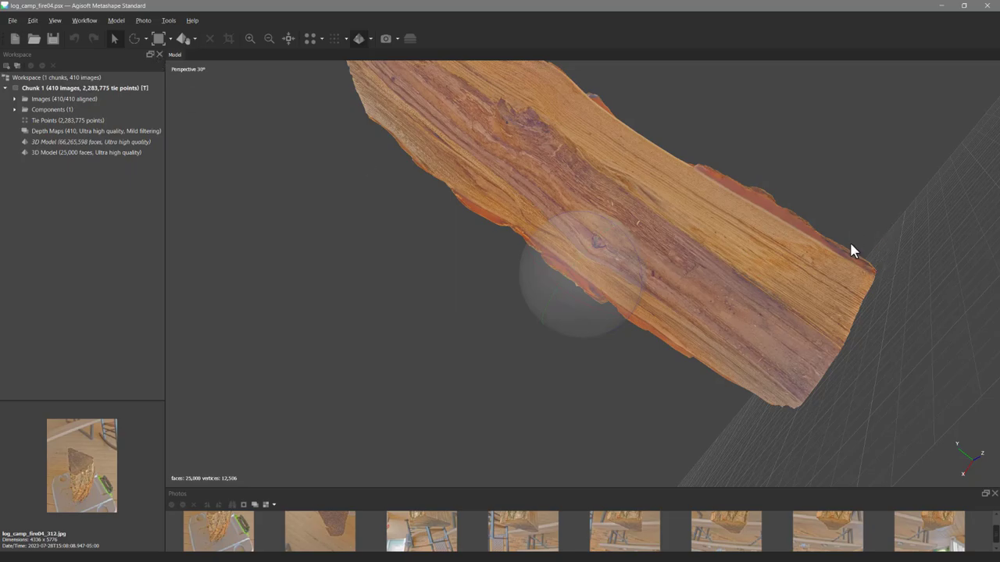
click(168, 21)
mouse_move(117, 21)
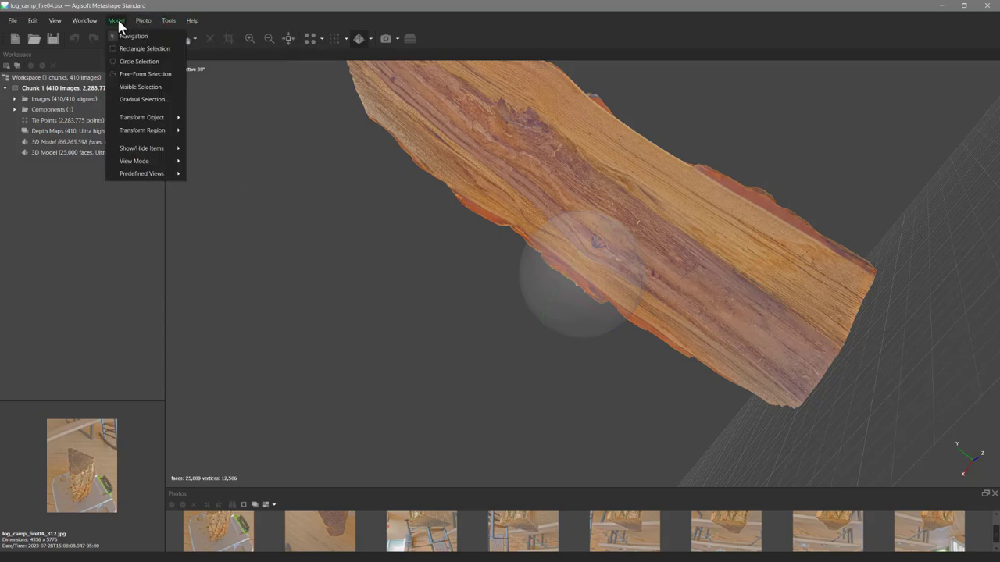
click(143, 100)
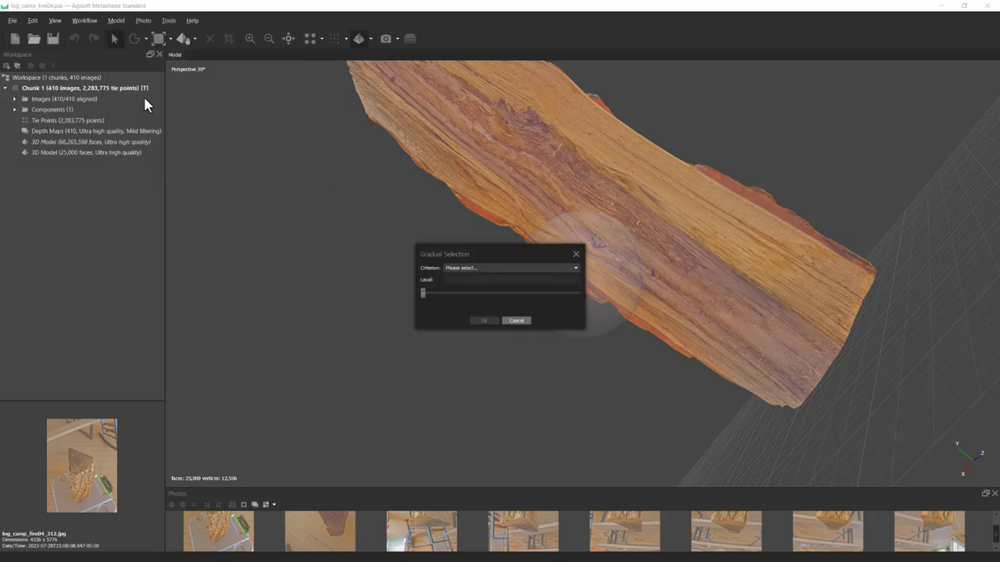
click(466, 266)
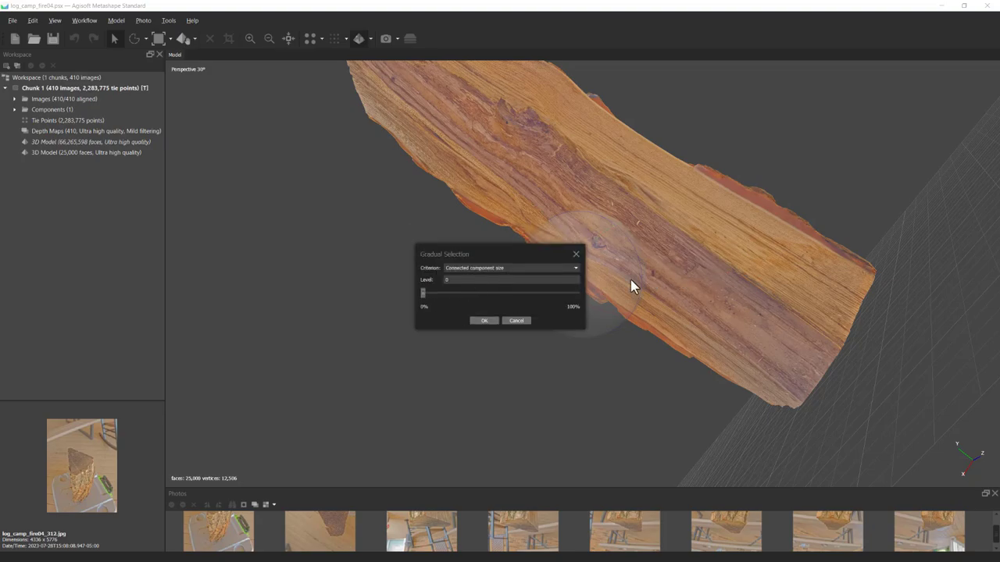
drag(468, 280, 434, 281)
drag(489, 256, 453, 247)
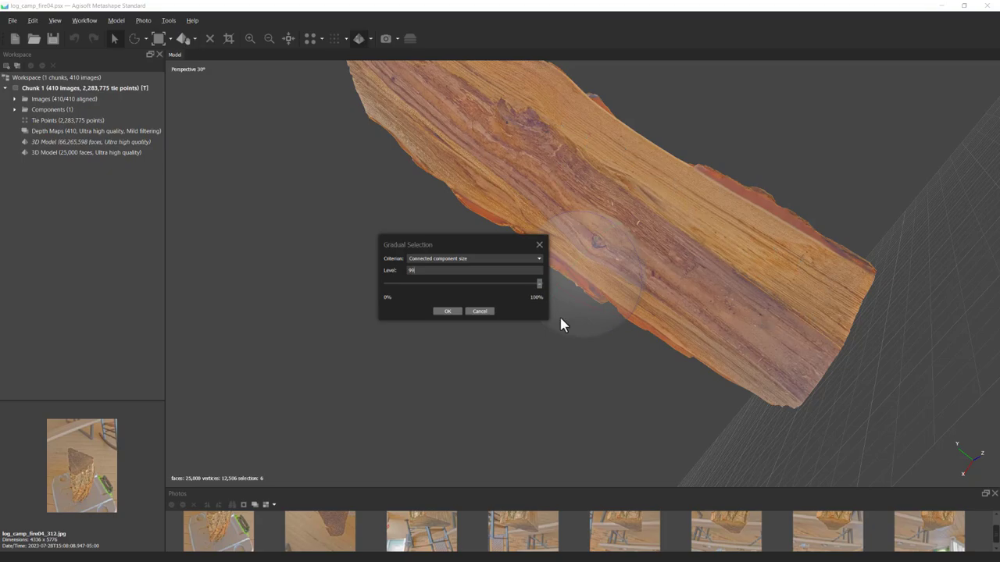
click(445, 311)
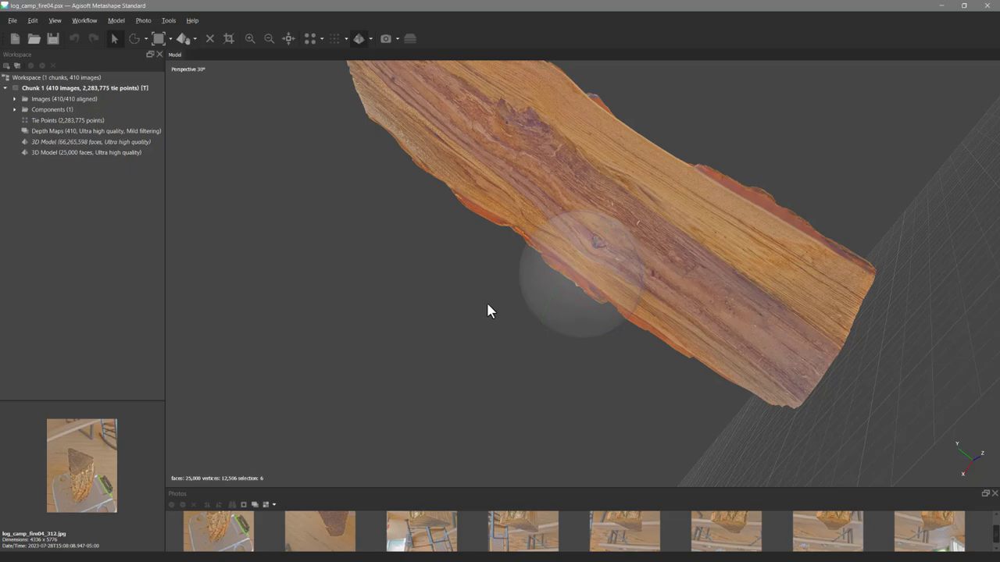
drag(545, 282, 208, 76)
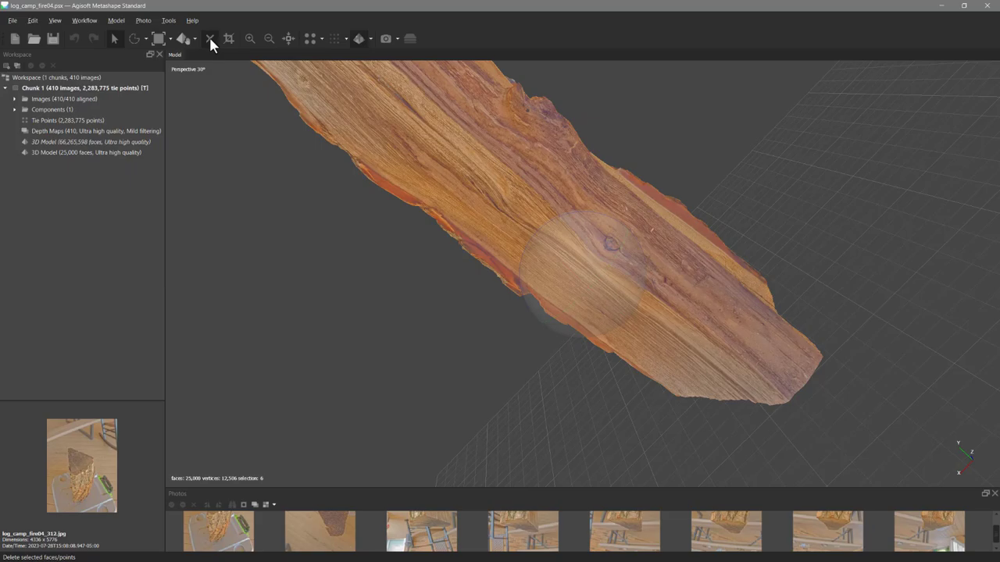
Delete the selected faces from the 25,000-face 3D model
key(Delete)
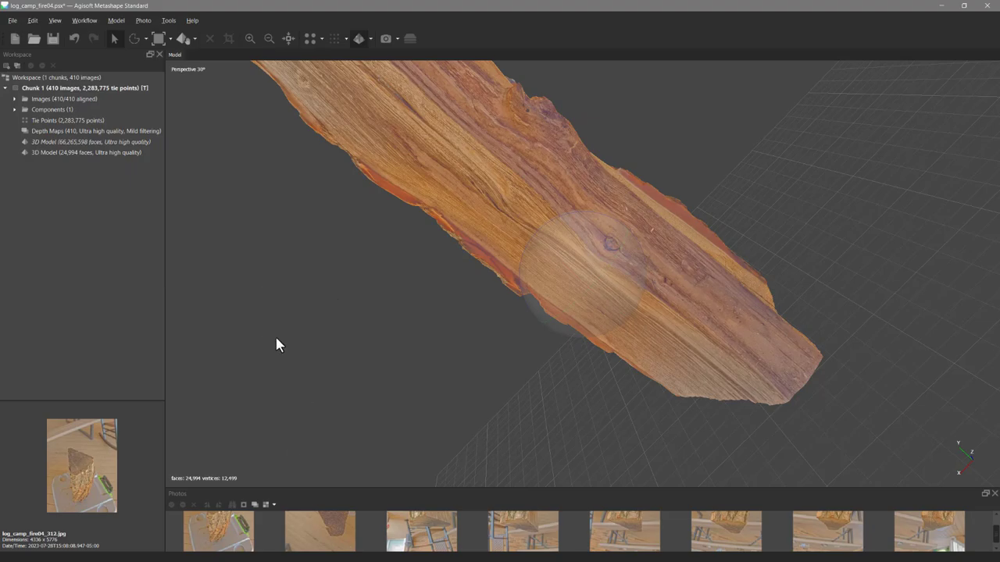
drag(277, 346, 279, 323)
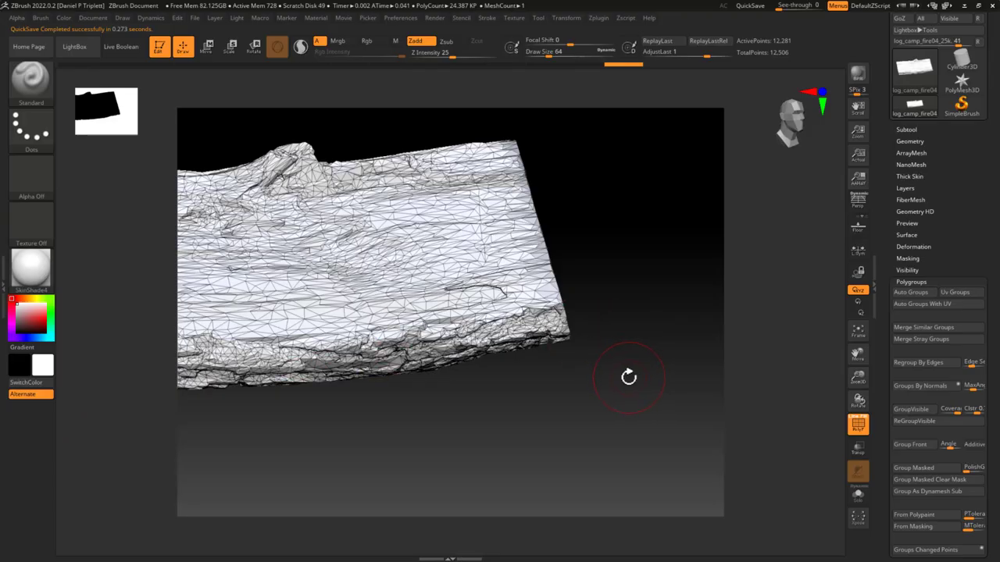
Switch to ZBrush and group the masked cut-end faces of the log as a separate polygroup
drag(629, 377, 549, 349)
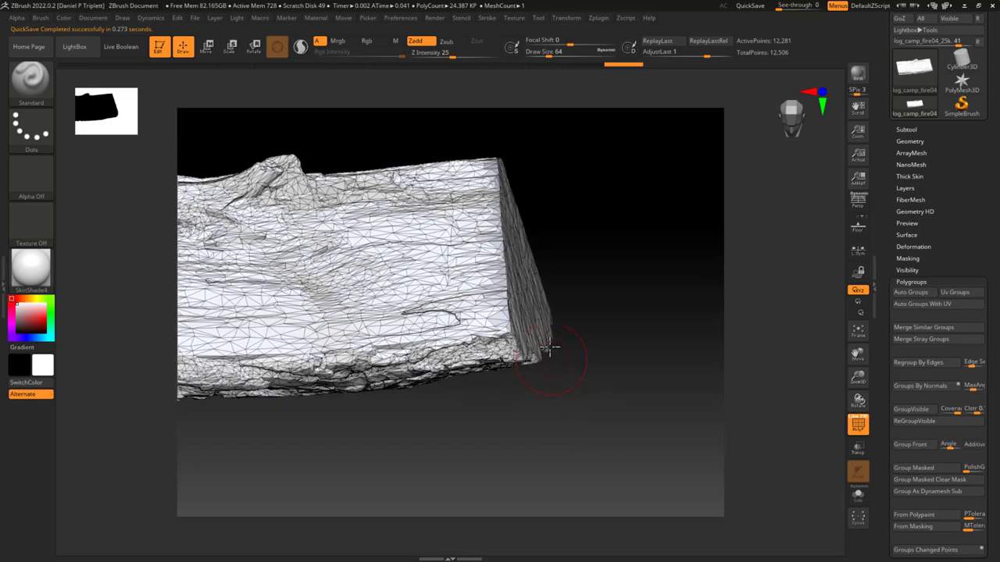
drag(576, 403, 784, 435)
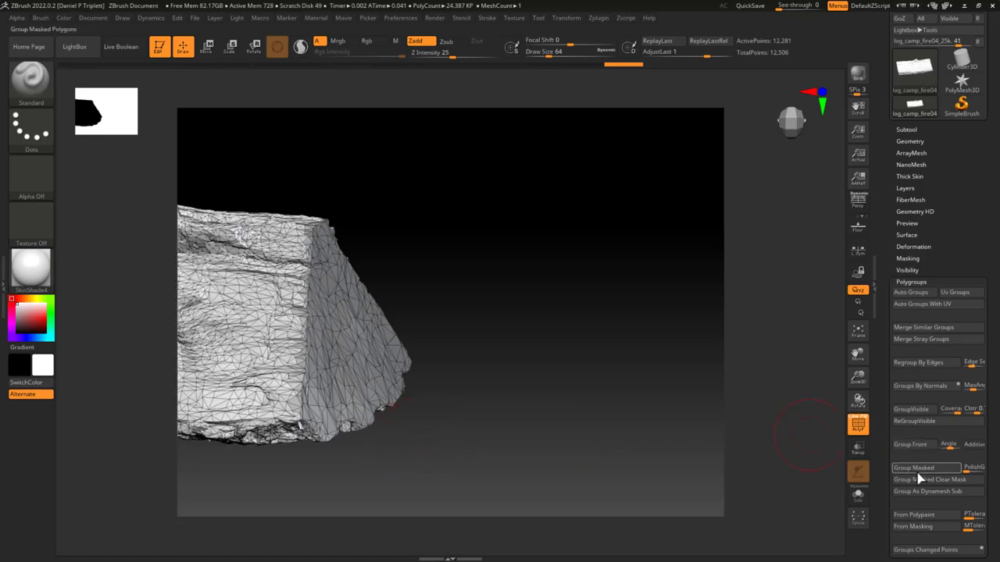
click(919, 471)
drag(499, 417, 588, 373)
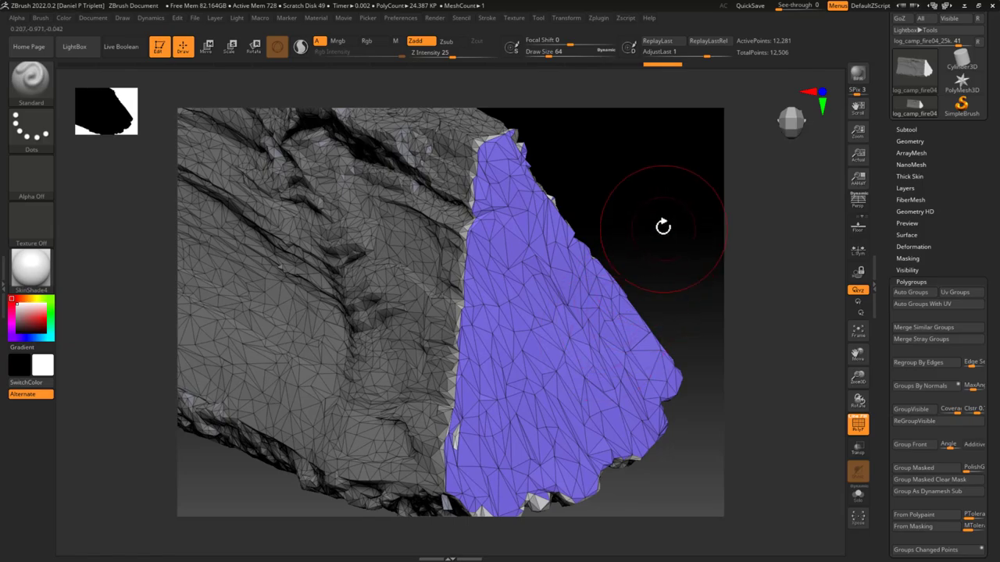
Touch up the lasso mask around the edges of the log's cut ends
drag(663, 226, 491, 390)
key(ctrl)
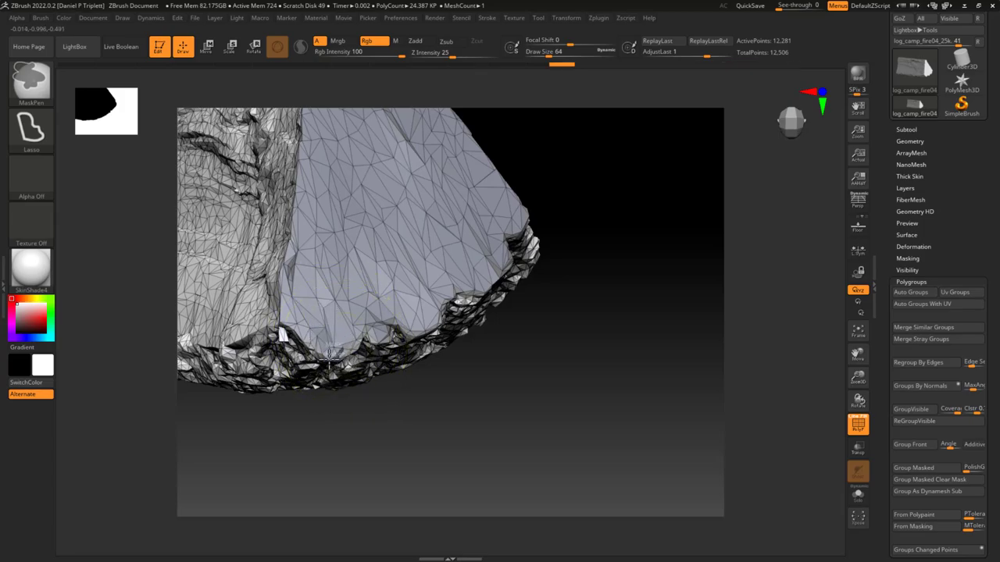
mouse_move(503, 414)
mouse_down()
mouse_move(473, 370)
mouse_move(469, 398)
mouse_move(482, 413)
mouse_move(555, 417)
mouse_move(532, 403)
mouse_move(497, 410)
mouse_move(504, 419)
mouse_move(687, 422)
mouse_up()
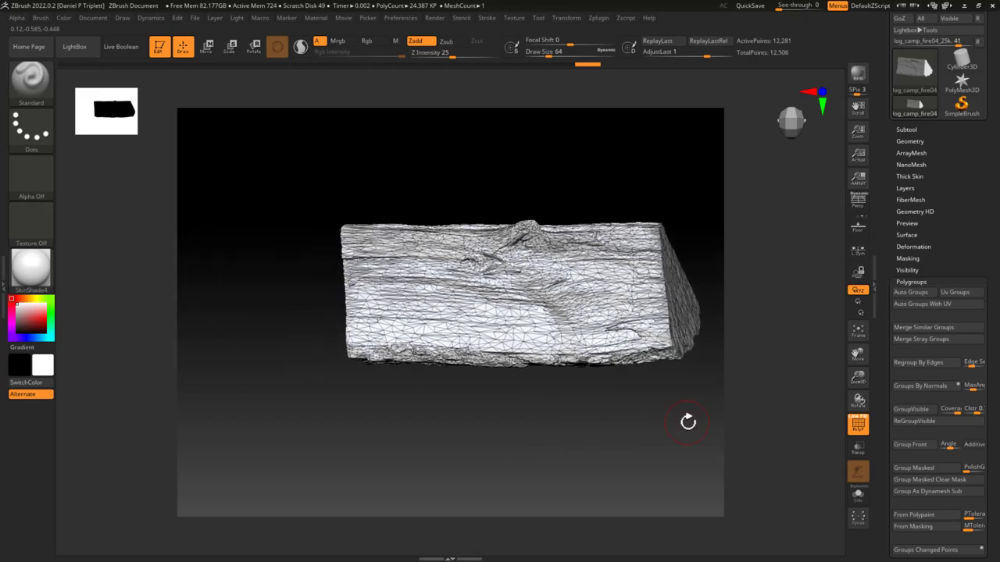
mouse_move(491, 399)
mouse_down()
mouse_move(508, 473)
mouse_move(567, 497)
mouse_move(506, 477)
mouse_move(518, 429)
mouse_up()
mouse_move(234, 149)
ctrl+mouse_down()
mouse_move(497, 150)
mouse_move(586, 162)
mouse_move(633, 174)
mouse_move(646, 217)
mouse_move(669, 414)
mouse_move(423, 473)
mouse_move(301, 449)
ctrl+mouse_up()
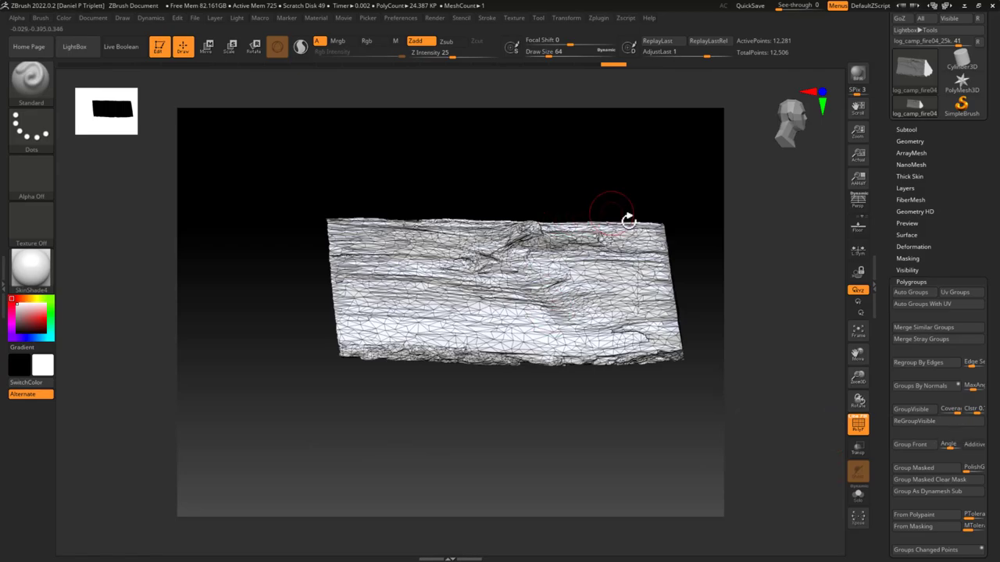
drag(677, 434, 445, 162)
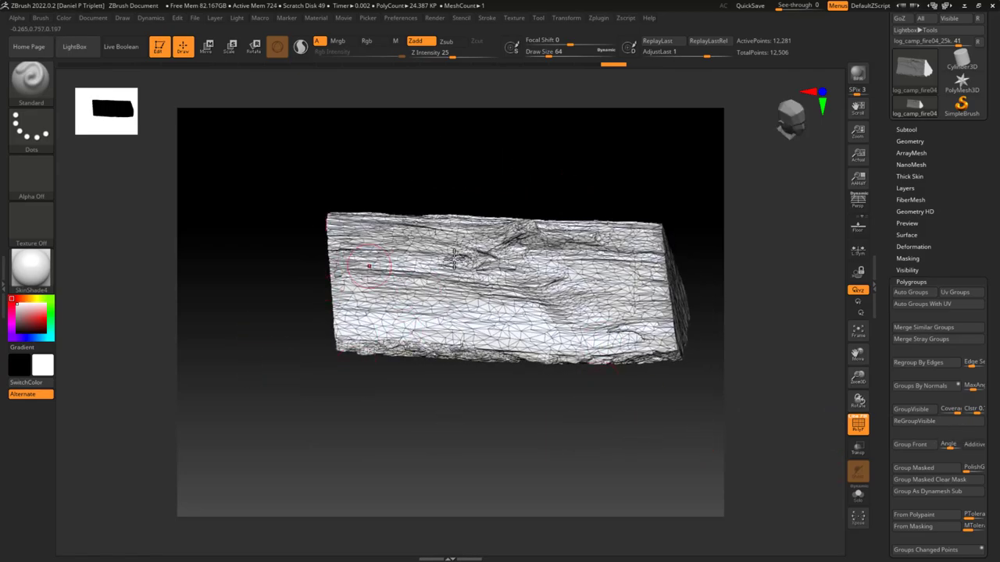
drag(605, 437, 500, 442)
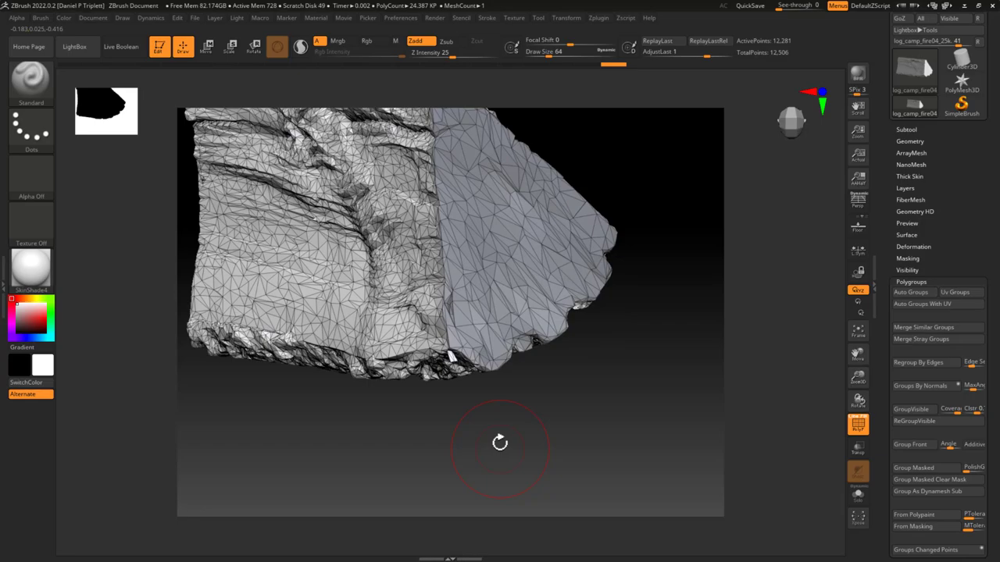
Correct the mask with the lasso on the small patch of faces where the end face meets the bark corner
click(920, 446)
mouse_move(603, 428)
mouse_down()
mouse_move(552, 421)
mouse_move(565, 422)
mouse_move(596, 462)
mouse_move(640, 473)
mouse_move(596, 411)
mouse_move(585, 419)
mouse_up()
key(ctrl)
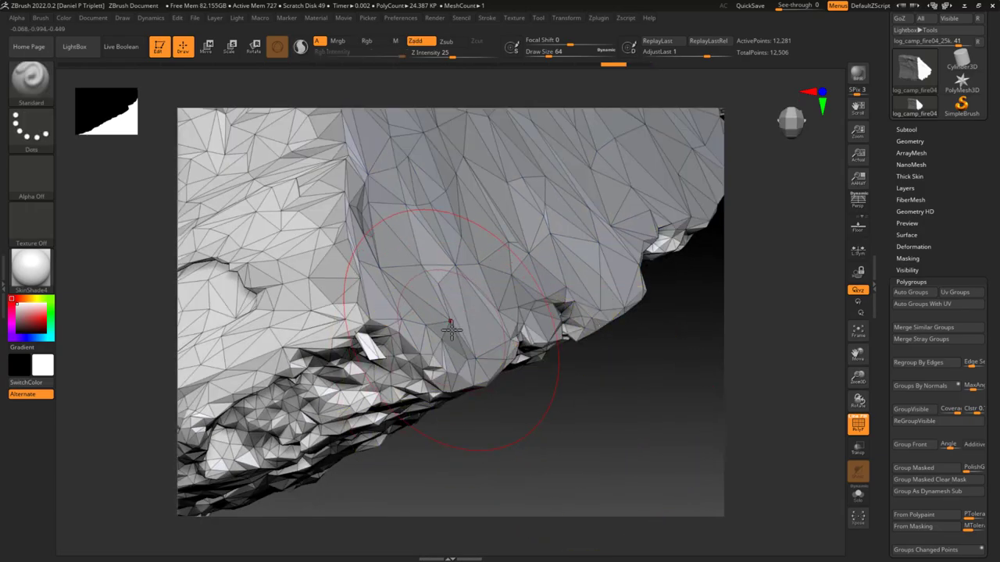
key(b)
key(m)
key(l)
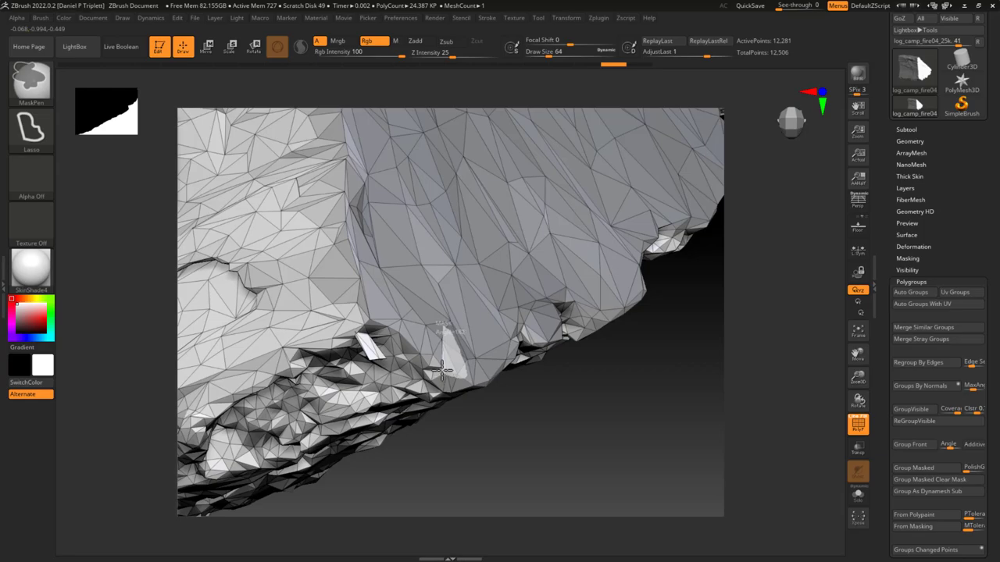
key(ctrl)
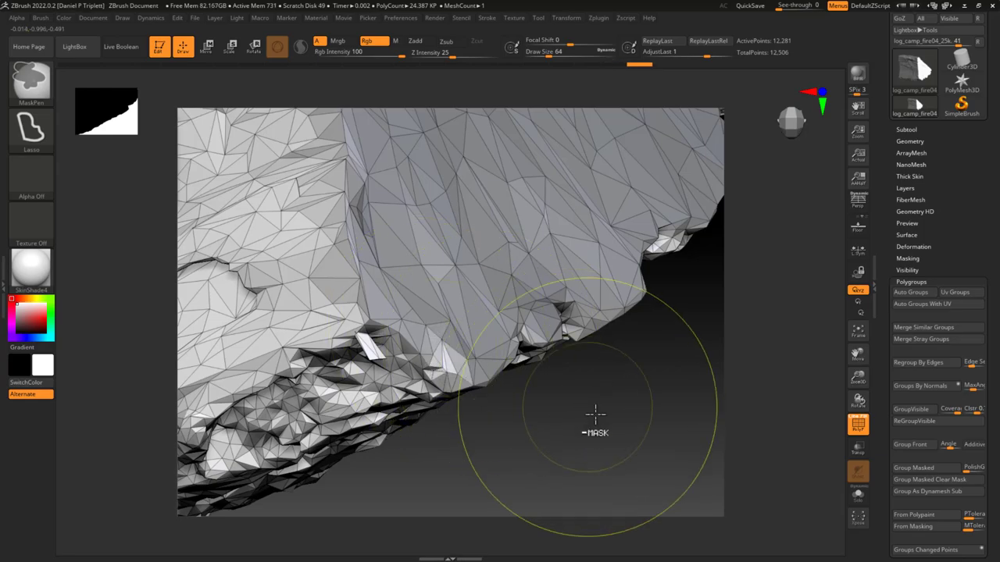
key(ctrl)
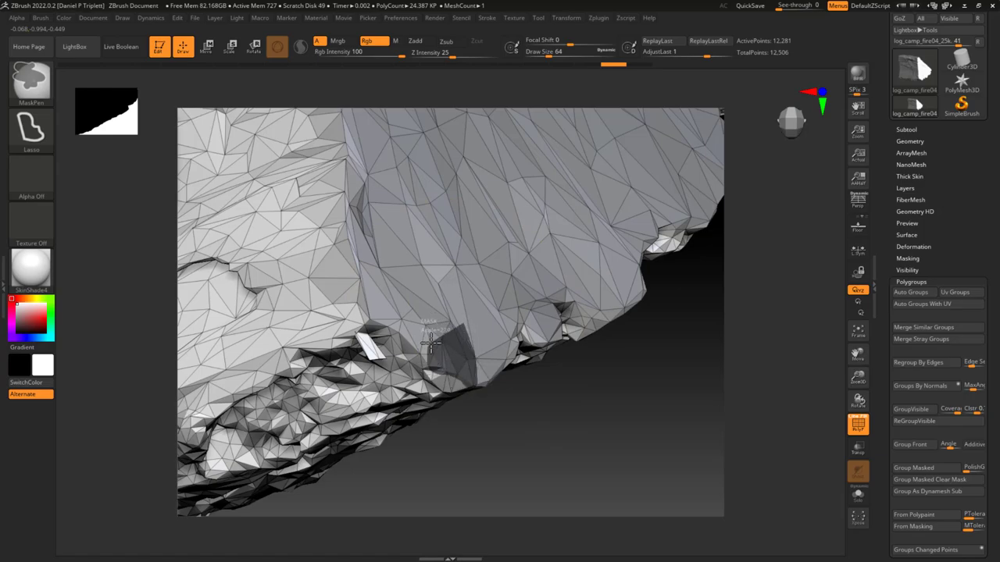
mouse_move(531, 422)
mouse_down()
mouse_move(482, 388)
mouse_move(489, 341)
mouse_move(469, 344)
mouse_move(495, 335)
mouse_move(352, 242)
mouse_up()
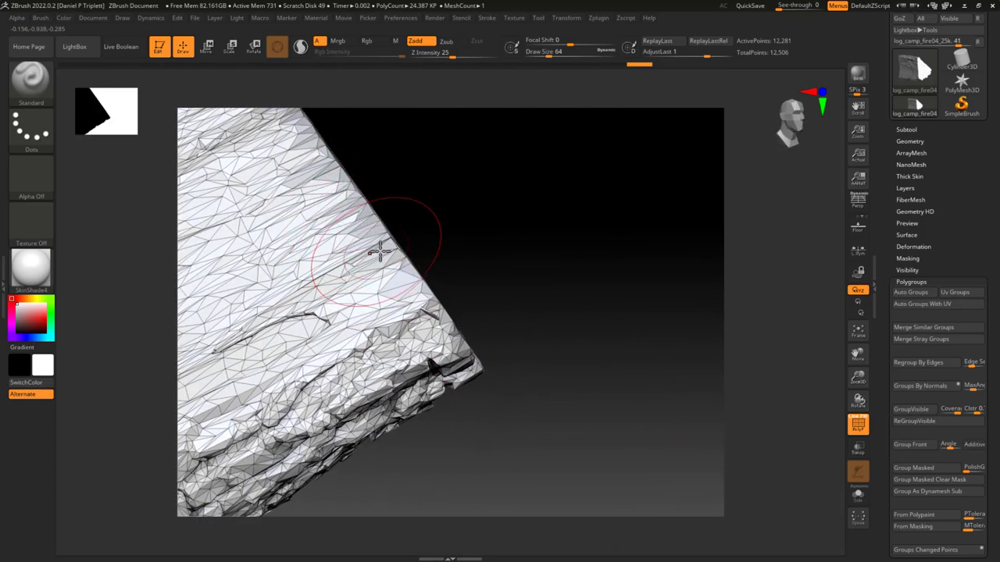
Lasso-unmask the bark faces just below the end face's edge and group the masked faces
drag(518, 297, 476, 241)
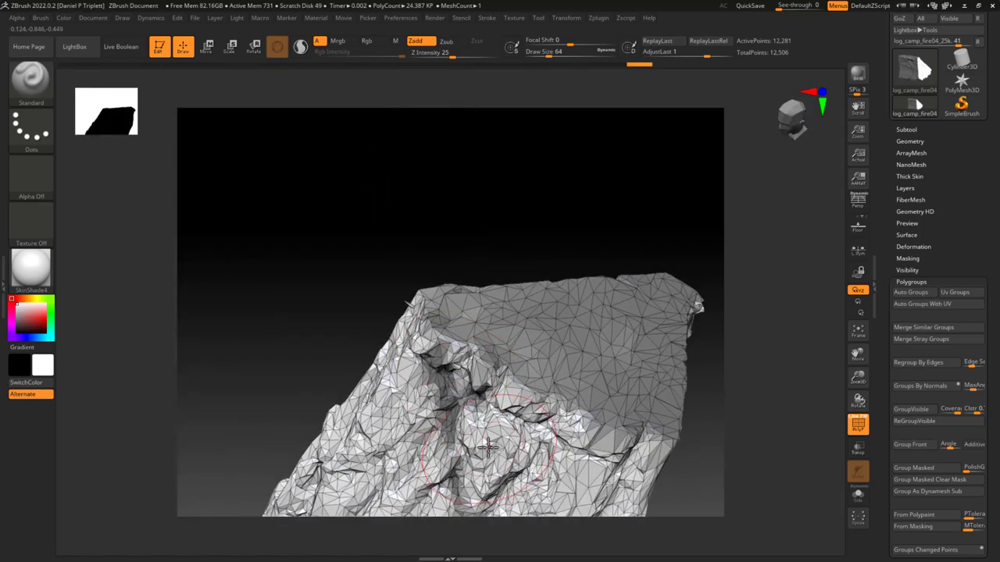
key(ctrl)
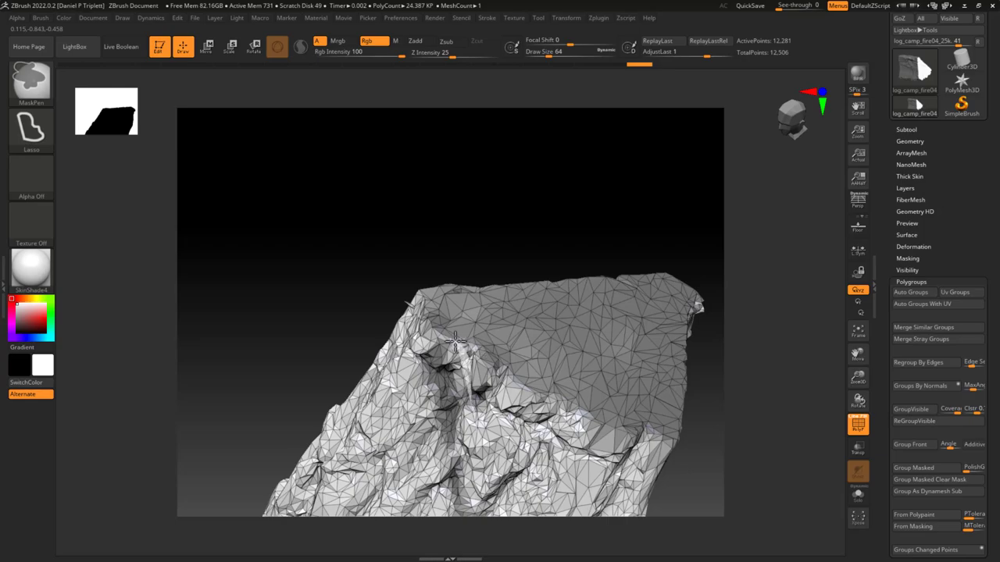
mouse_move(442, 338)
ctrl+mouse_down()
mouse_move(389, 403)
mouse_move(449, 469)
mouse_move(474, 467)
ctrl+mouse_up()
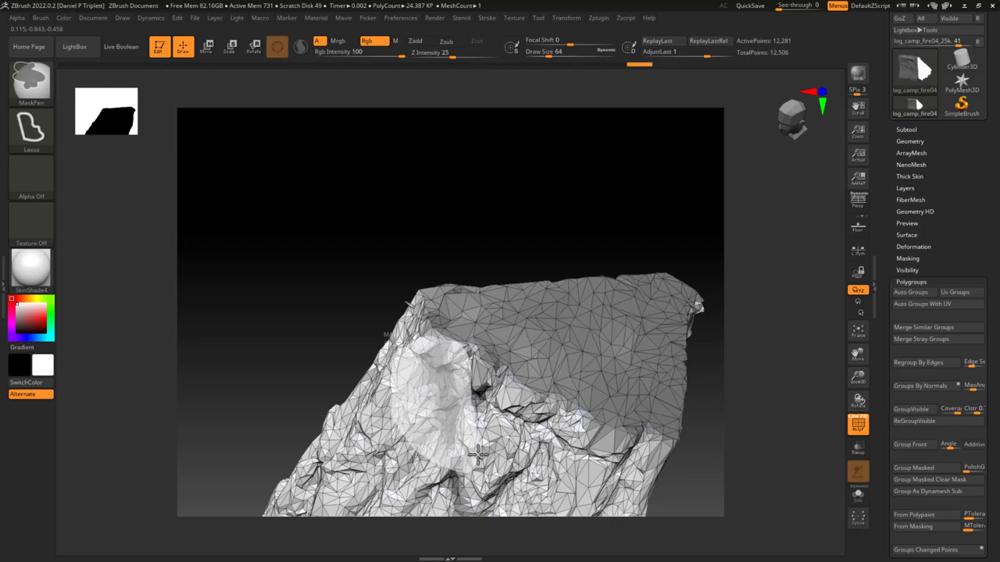
click(927, 467)
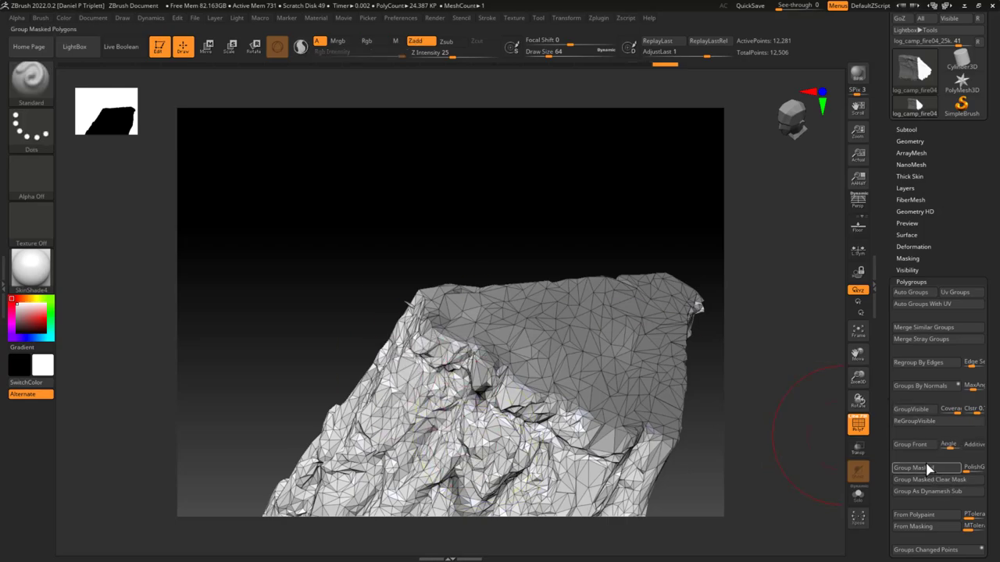
Lasso-unmask stray faces along the bark side of the log near its cut end
drag(491, 241, 586, 325)
drag(546, 382, 583, 276)
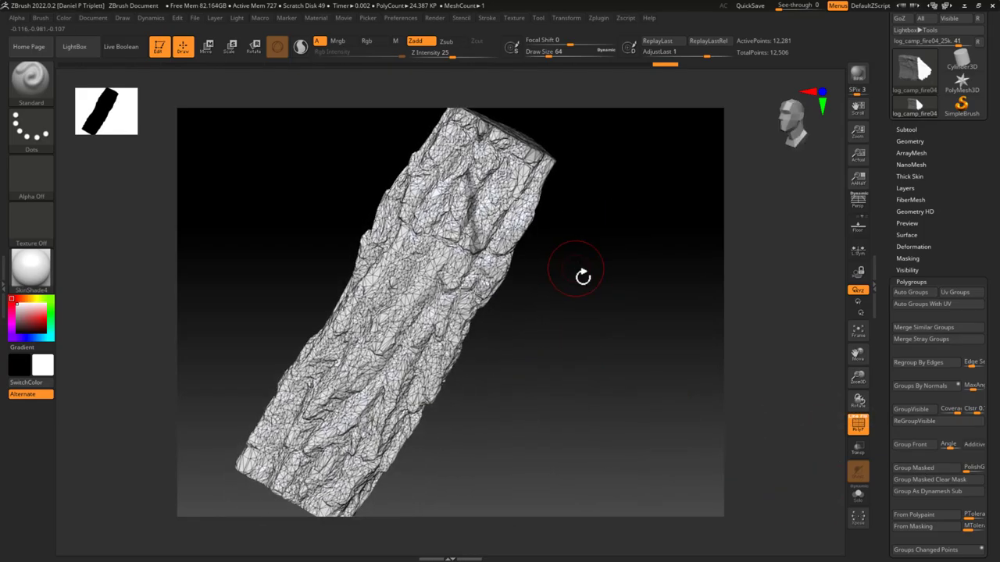
mouse_move(574, 365)
mouse_down()
mouse_move(591, 379)
mouse_move(580, 370)
mouse_move(583, 261)
mouse_up()
key(ctrl)
mouse_move(574, 211)
ctrl+alt+mouse_down()
mouse_move(375, 163)
mouse_move(578, 515)
mouse_move(695, 367)
ctrl+alt+mouse_up()
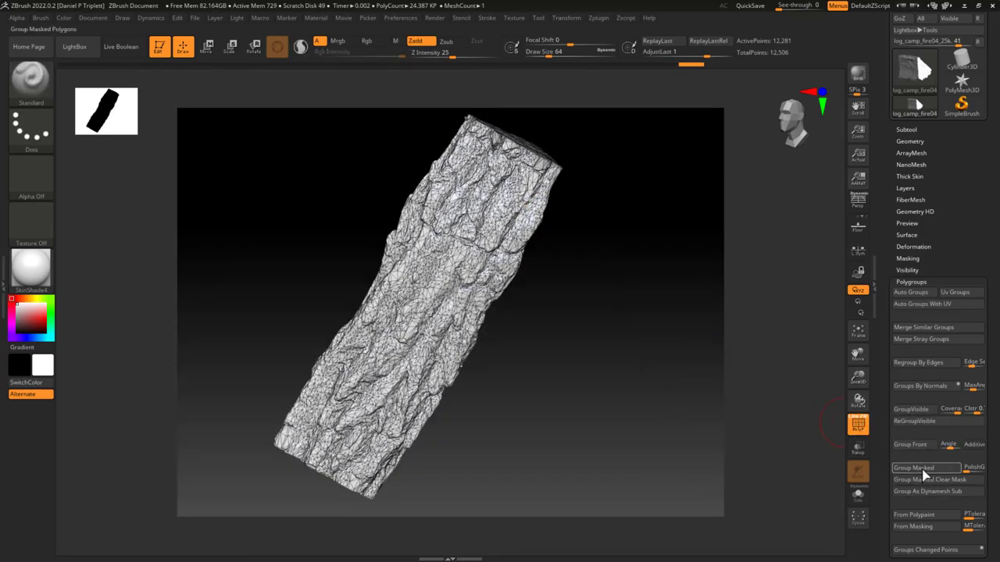
Try grouping the masked end faces to check for stray bark faces, and undo the grouping
click(922, 469)
ctrl+shift+click(650, 342)
drag(649, 341, 639, 436)
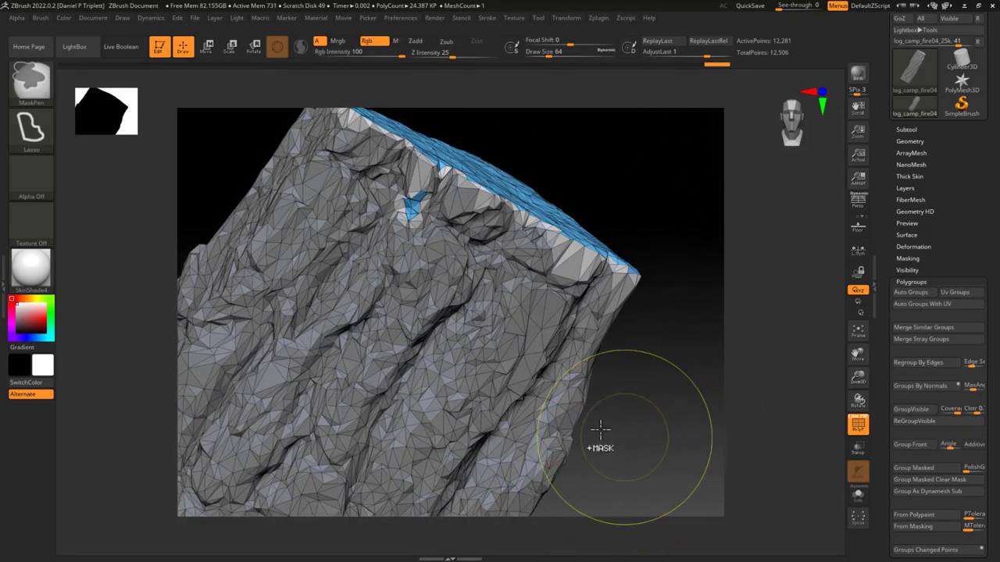
key(shift+f)
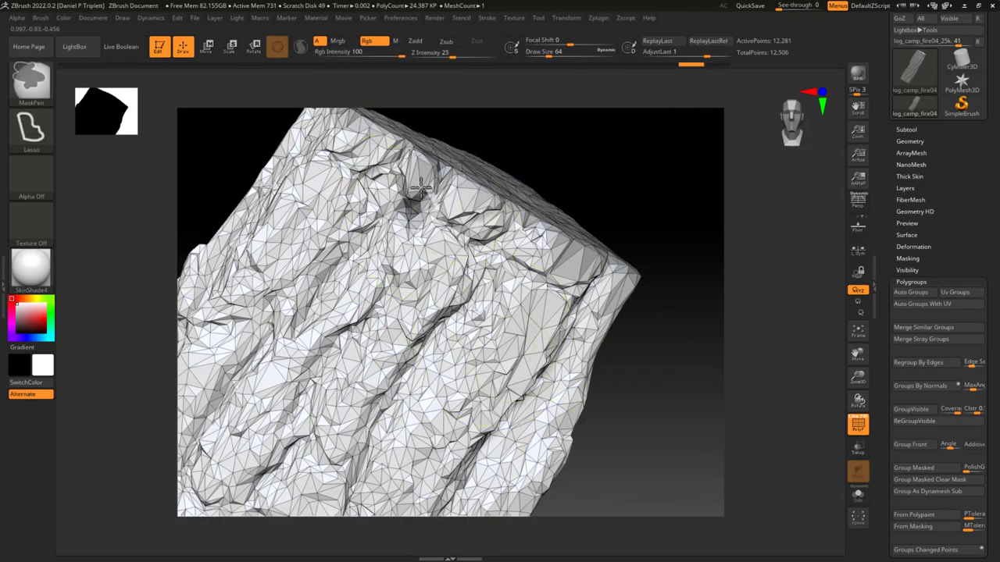
Unmask the small patch in the bark crevice and group the masked end faces into their own polygroup
mouse_move(414, 195)
ctrl+mouse_down()
mouse_move(469, 187)
mouse_move(405, 189)
ctrl+mouse_up()
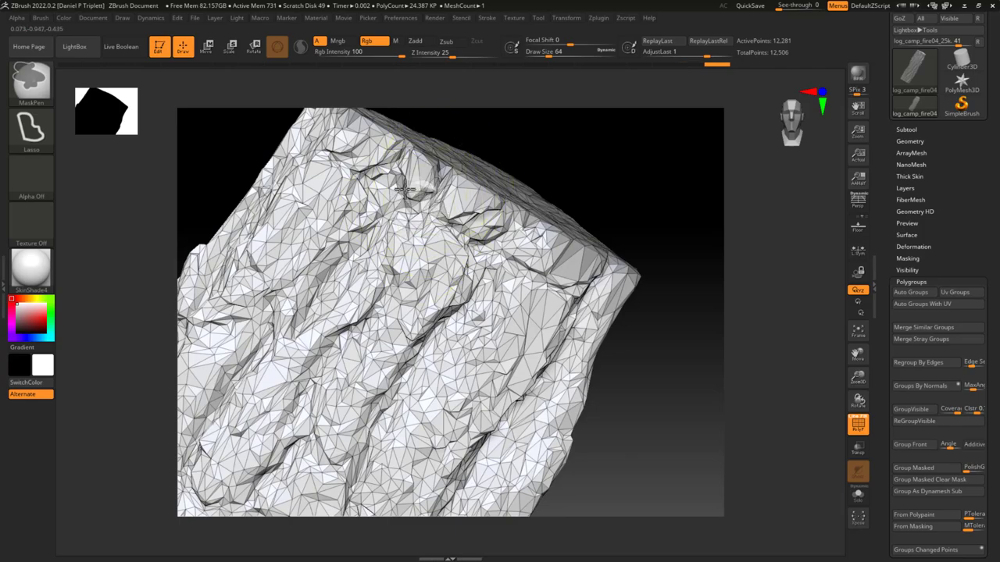
click(921, 423)
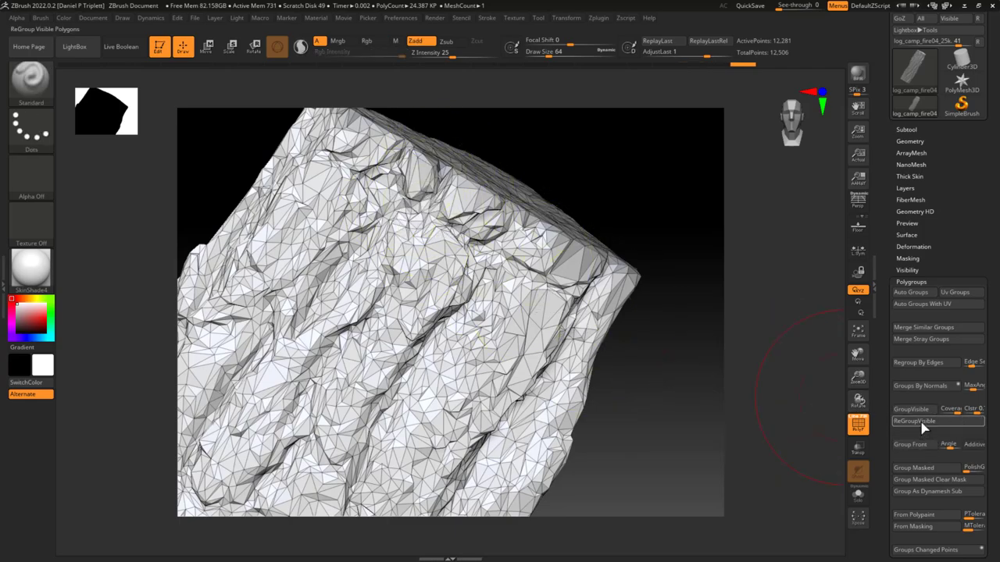
click(927, 478)
drag(637, 382, 663, 219)
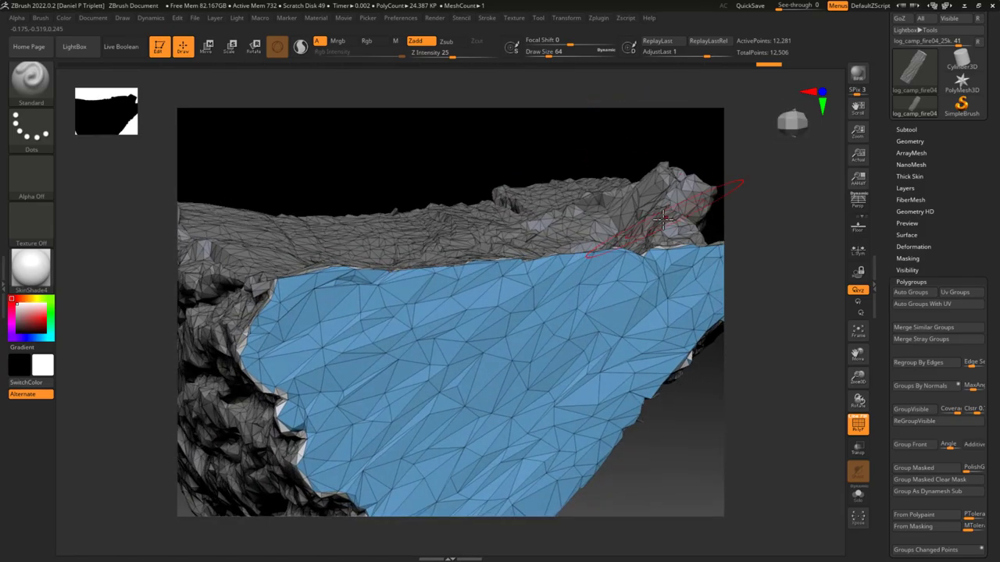
Hide the polygroup of the log's cut-end faces and clear the mask from the remaining mesh
key(ctrl+shift)
ctrl+shift+click(481, 374)
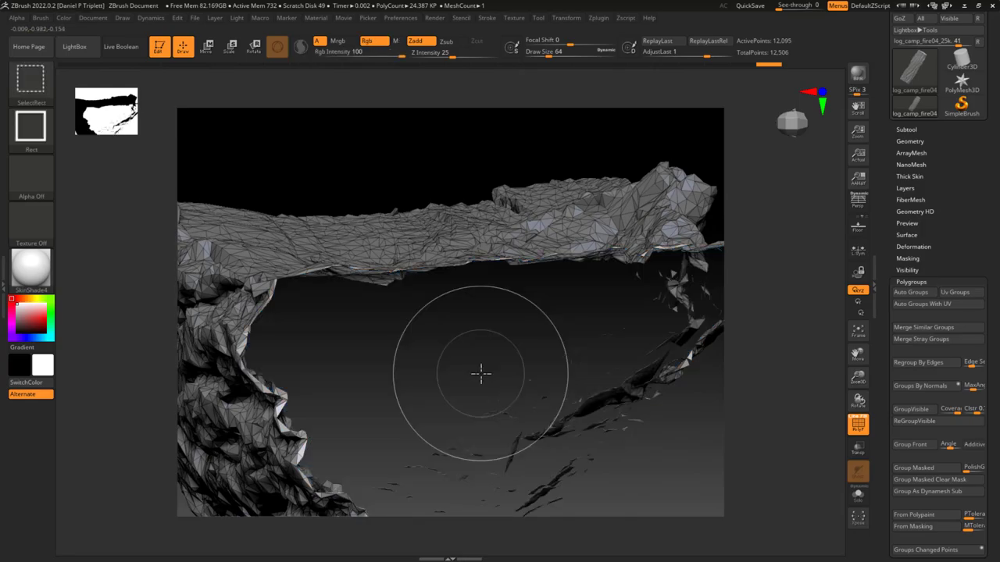
mouse_move(638, 482)
mouse_down()
mouse_move(614, 493)
mouse_move(644, 306)
mouse_up()
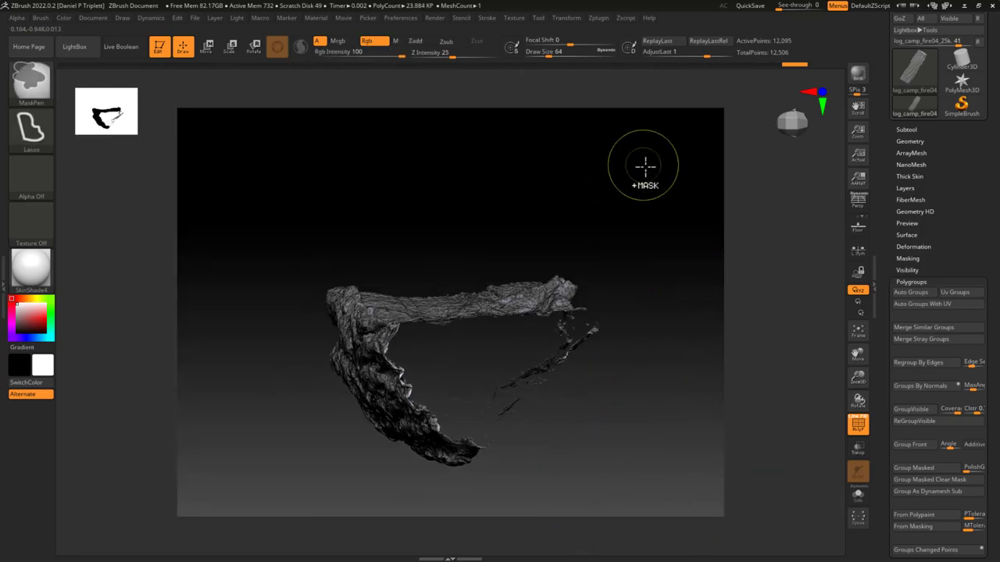
ctrl+drag(638, 165, 682, 279)
Examine the boundary between the bark and the split wood faces around the open log shell
mouse_move(681, 327)
mouse_down()
mouse_move(647, 234)
mouse_move(672, 239)
mouse_move(647, 261)
mouse_up()
drag(674, 372, 614, 419)
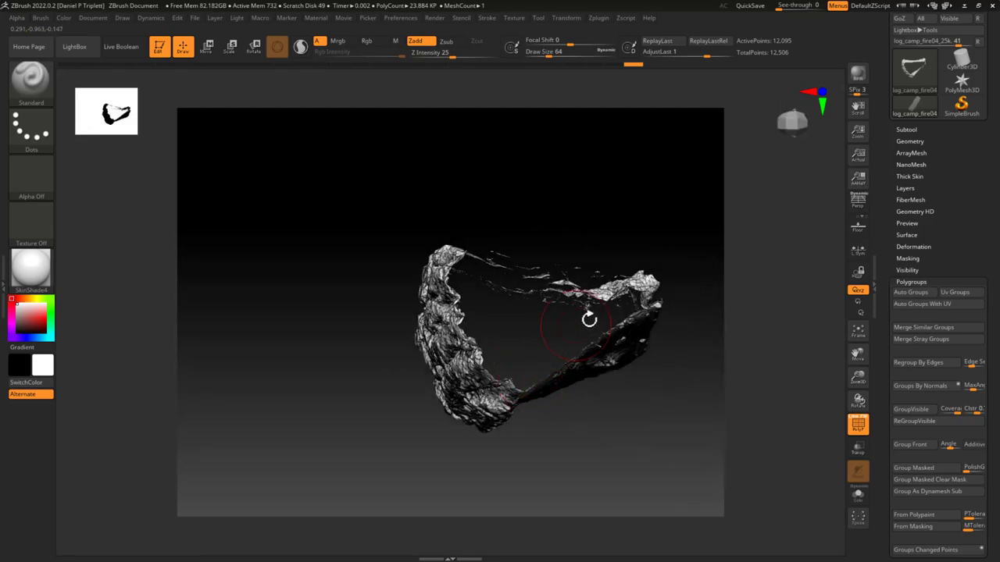
mouse_move(531, 470)
mouse_down()
mouse_move(510, 480)
mouse_move(523, 491)
mouse_move(546, 462)
mouse_up()
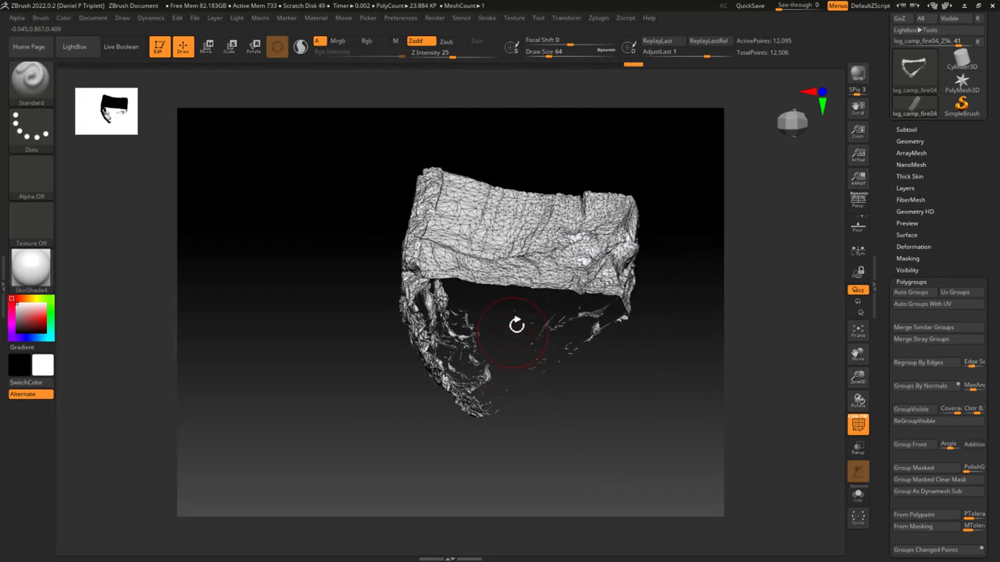
drag(486, 161, 494, 219)
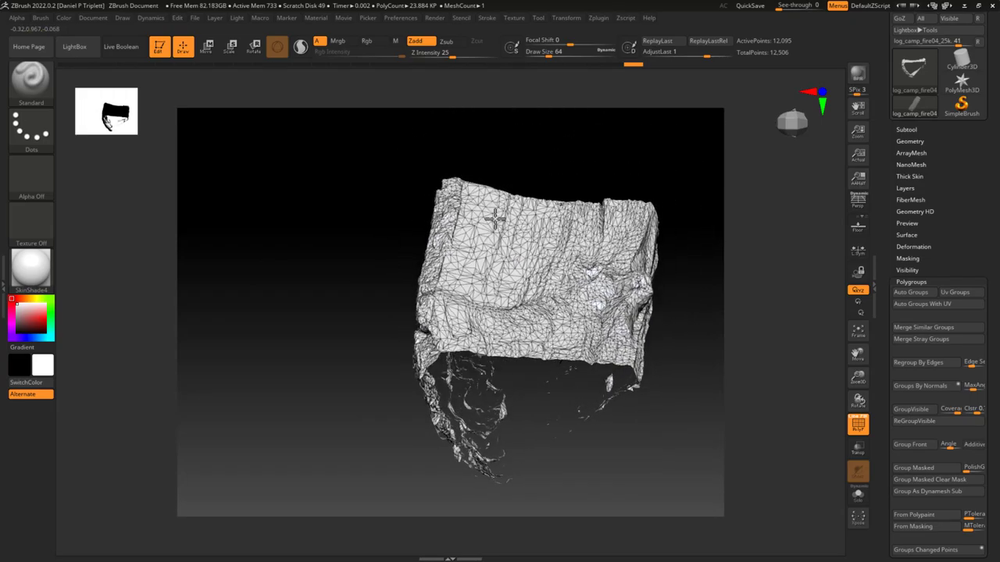
drag(499, 151, 464, 213)
mouse_move(440, 178)
mouse_down()
mouse_move(482, 190)
mouse_move(504, 285)
mouse_up()
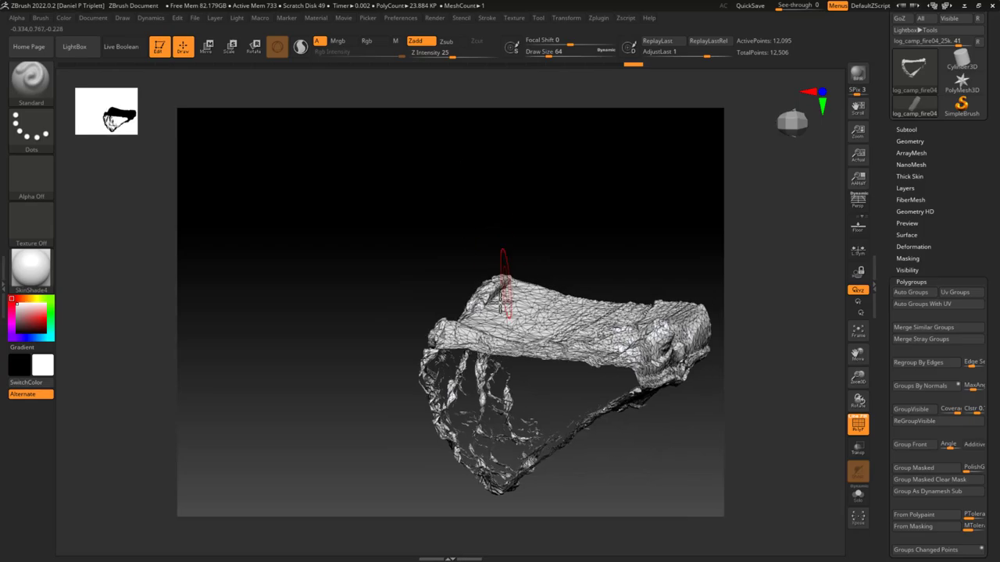
mouse_move(499, 250)
mouse_down()
mouse_move(504, 261)
mouse_move(495, 216)
mouse_move(505, 243)
mouse_up()
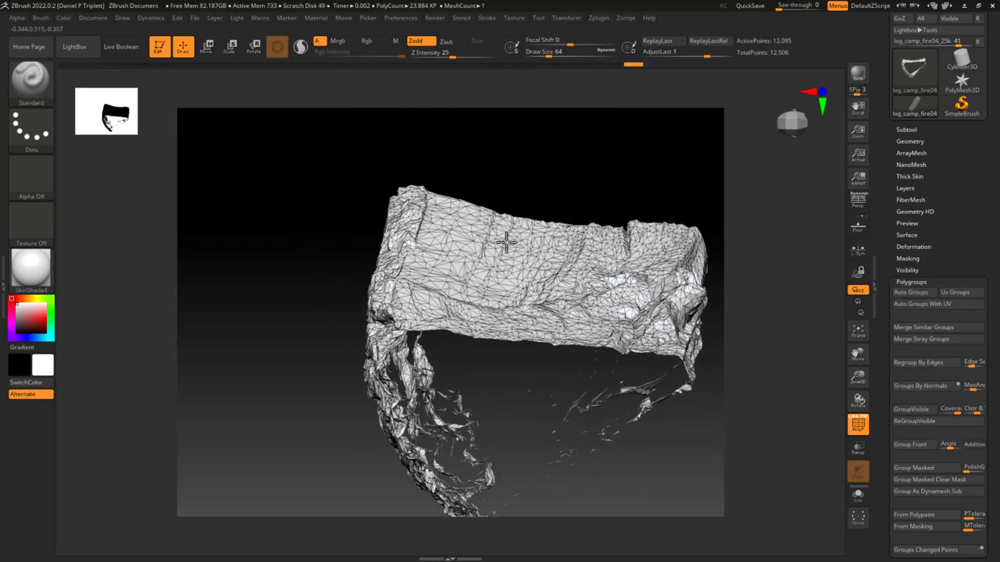
Lasso-mask the bark edge at the log's upper end, up to its boundary with the split wood
mouse_move(496, 183)
mouse_down()
mouse_move(522, 179)
mouse_move(445, 255)
mouse_move(477, 226)
mouse_move(402, 257)
mouse_up()
key(ctrl)
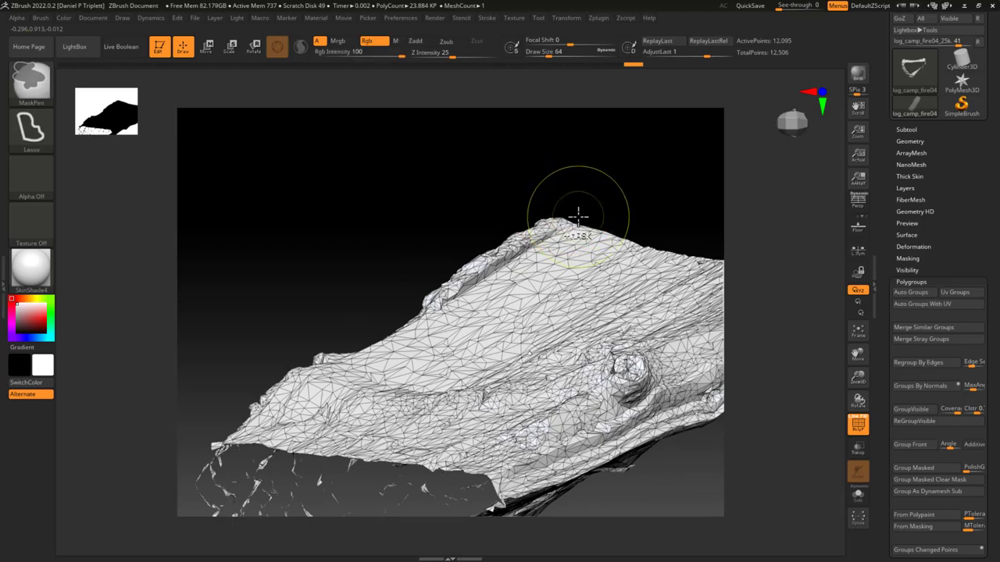
ctrl+drag(387, 282, 394, 320)
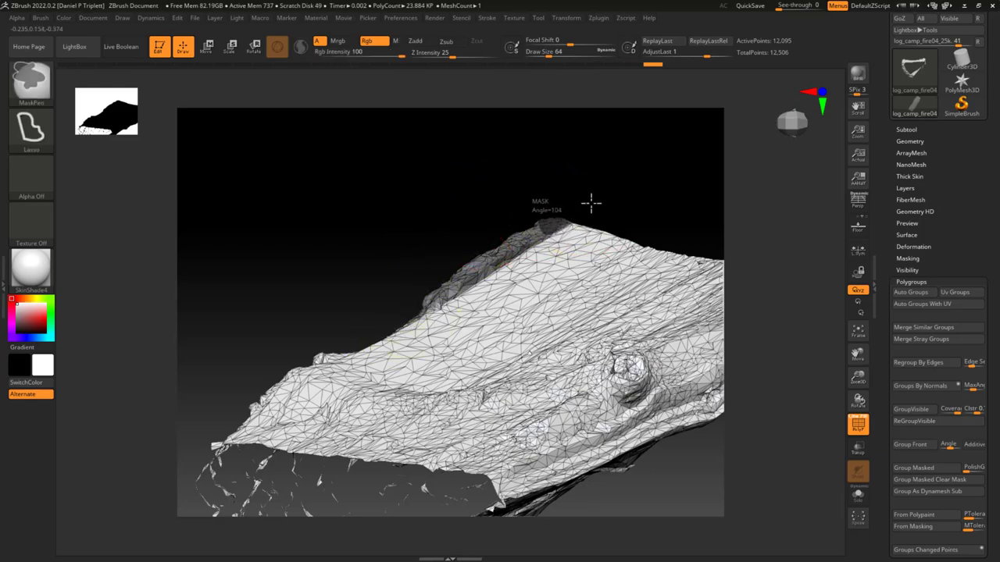
drag(471, 196, 442, 333)
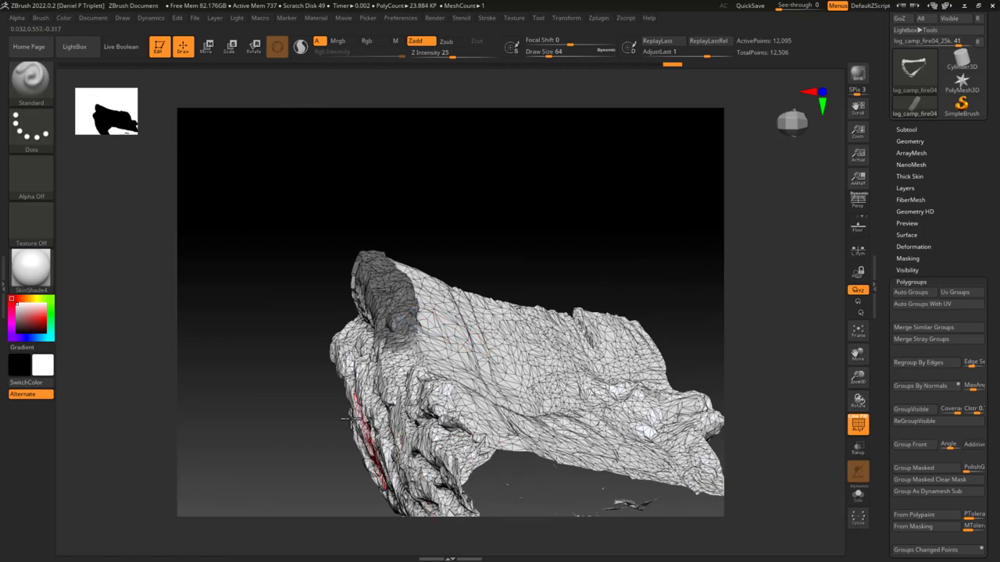
Extend the mask down the middle stretch of the bark edge, following the split wood boundary
drag(458, 216, 368, 218)
drag(445, 161, 426, 170)
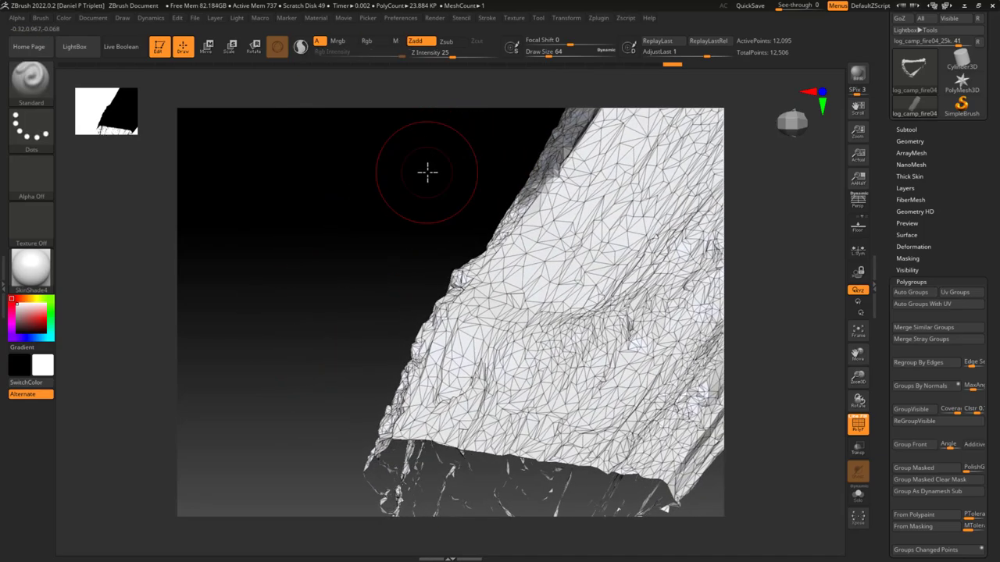
key(ctrl)
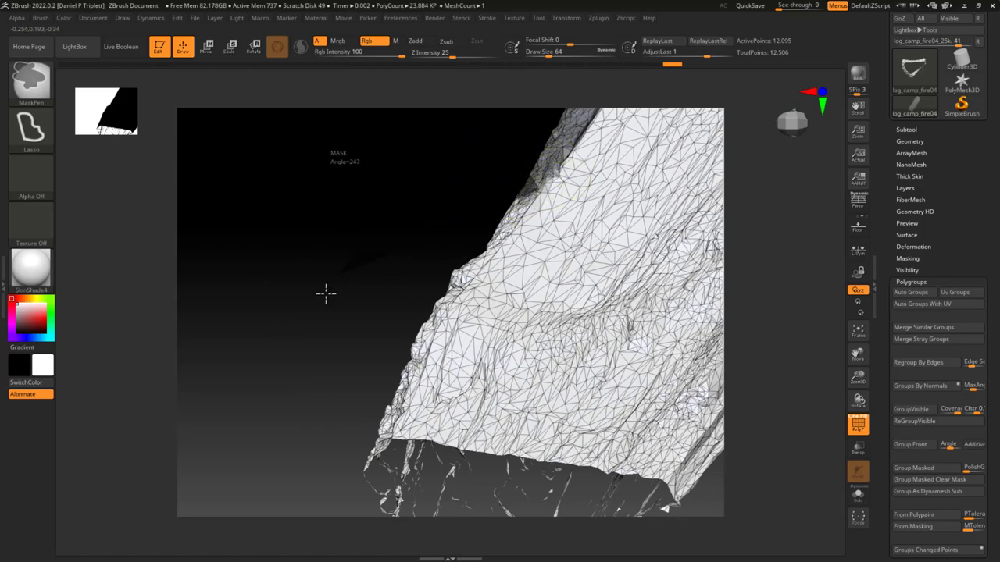
mouse_move(326, 292)
ctrl+mouse_down()
mouse_move(282, 398)
mouse_move(312, 484)
mouse_move(314, 455)
mouse_move(435, 263)
ctrl+mouse_up()
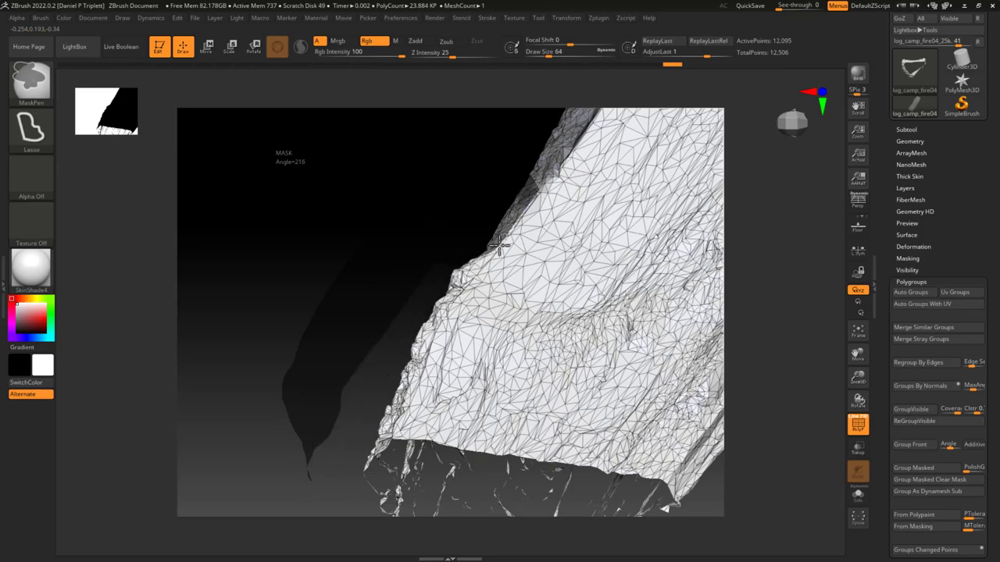
mouse_move(511, 235)
ctrl+mouse_down()
mouse_move(446, 263)
mouse_move(424, 223)
mouse_move(434, 241)
mouse_move(417, 248)
mouse_move(426, 239)
ctrl+mouse_up()
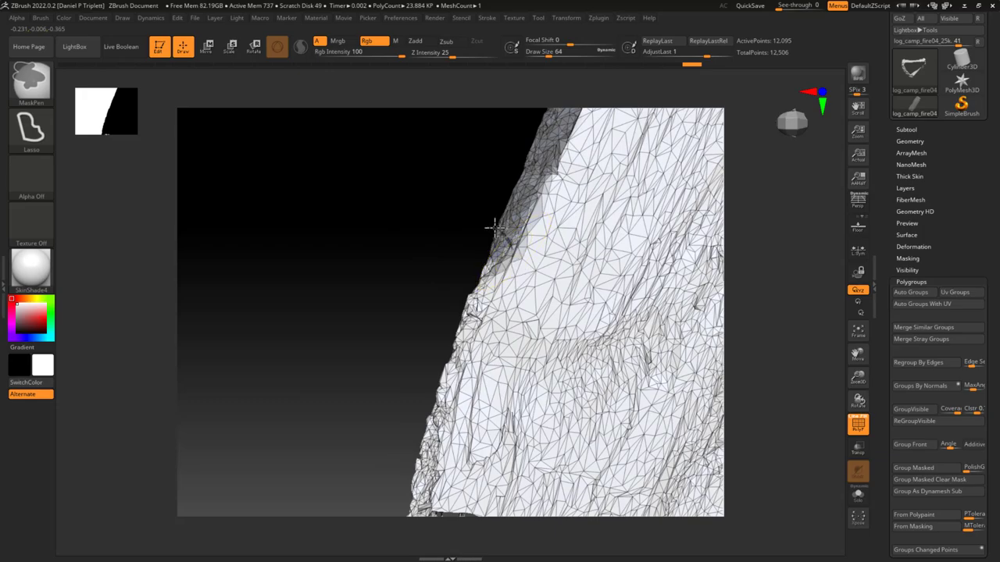
mouse_move(494, 227)
ctrl+mouse_down()
mouse_move(328, 481)
mouse_move(352, 542)
mouse_move(368, 549)
mouse_move(362, 538)
ctrl+mouse_up()
Mask the rest of this bark edge down to the log's lower end, leaving the split wood unmasked
mouse_move(296, 417)
mouse_down()
mouse_move(230, 313)
mouse_move(241, 328)
mouse_up()
drag(303, 302, 288, 318)
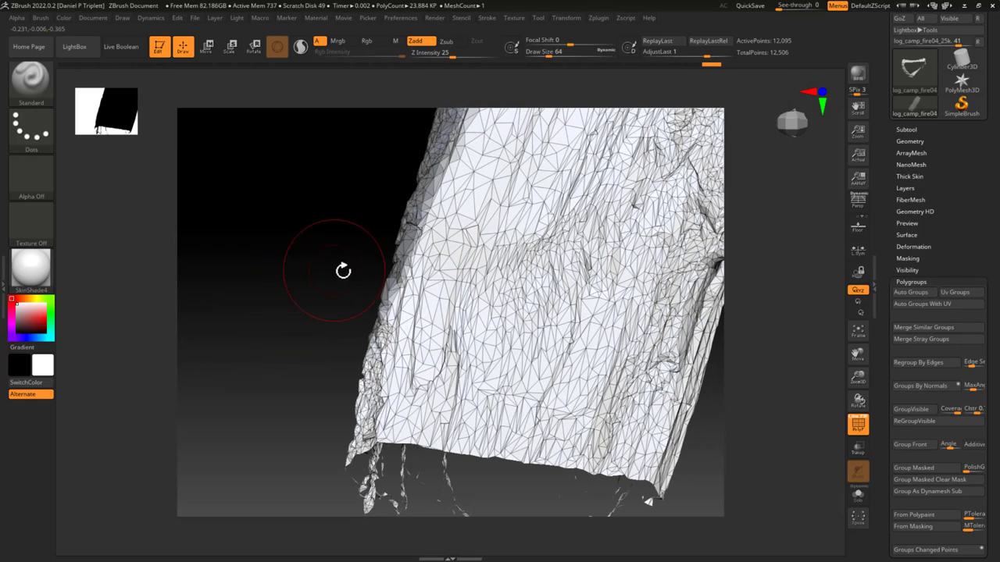
key(ctrl)
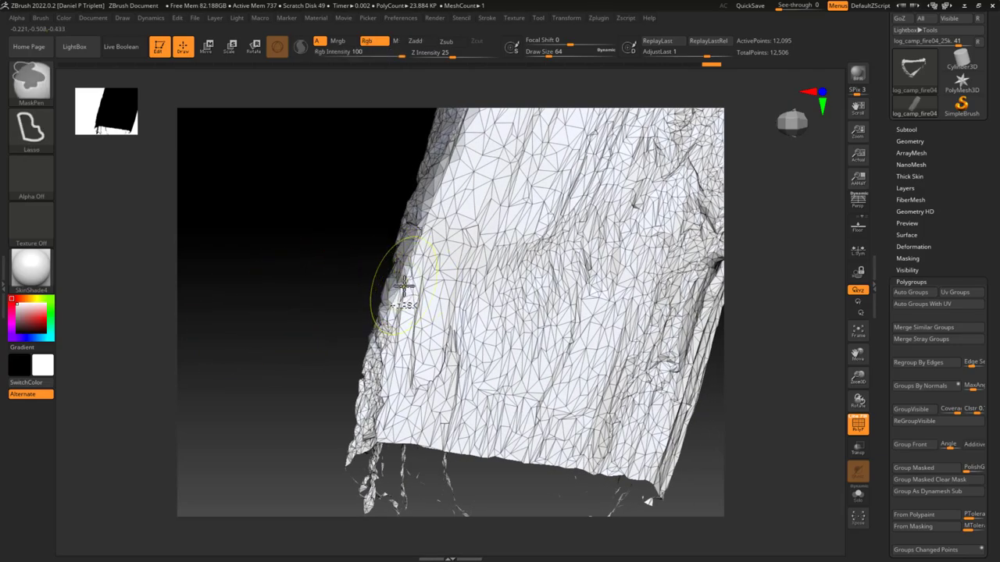
mouse_move(397, 275)
ctrl+mouse_down()
mouse_move(297, 337)
mouse_move(287, 462)
mouse_move(326, 512)
ctrl+mouse_up()
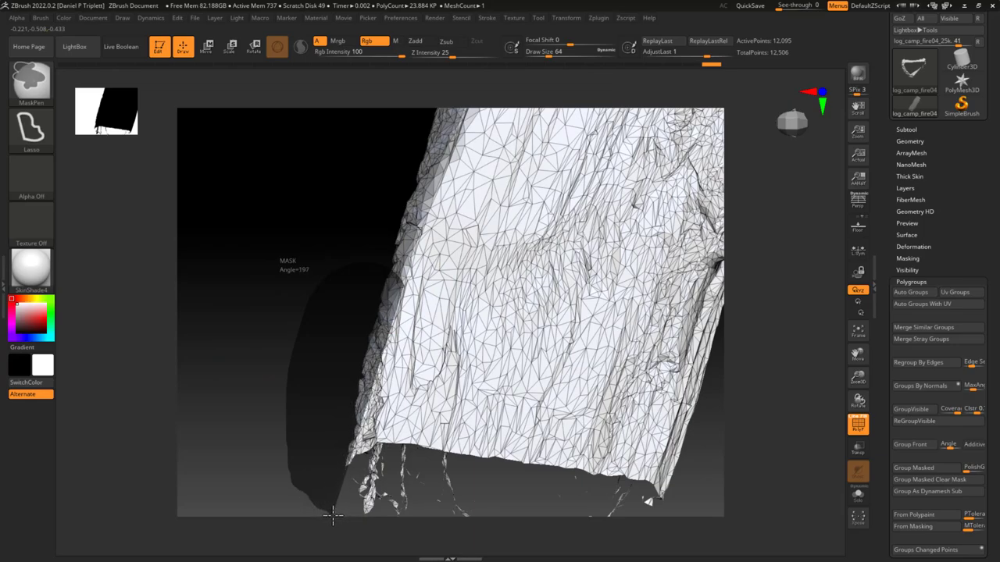
ctrl+drag(337, 517, 338, 519)
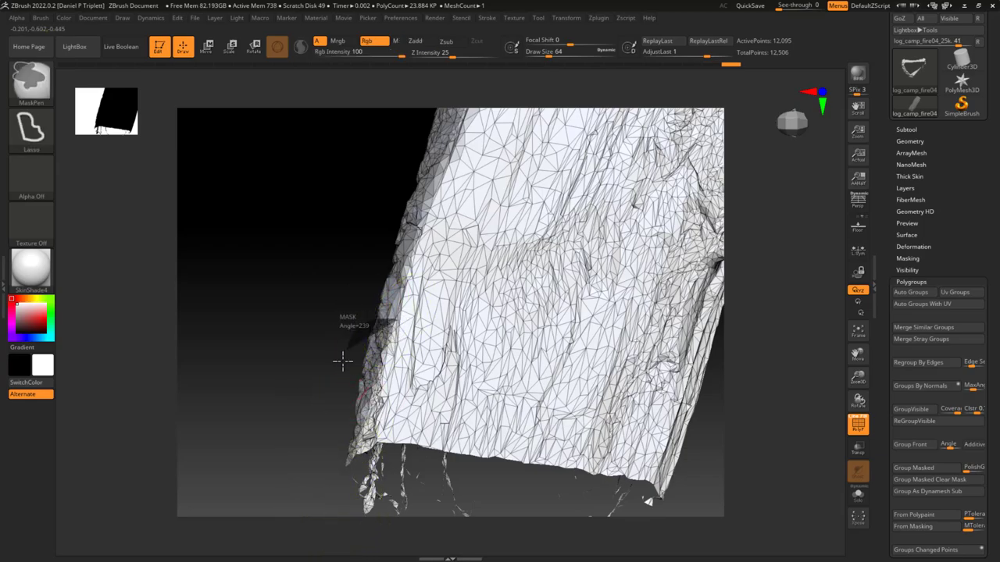
ctrl+drag(342, 360, 335, 461)
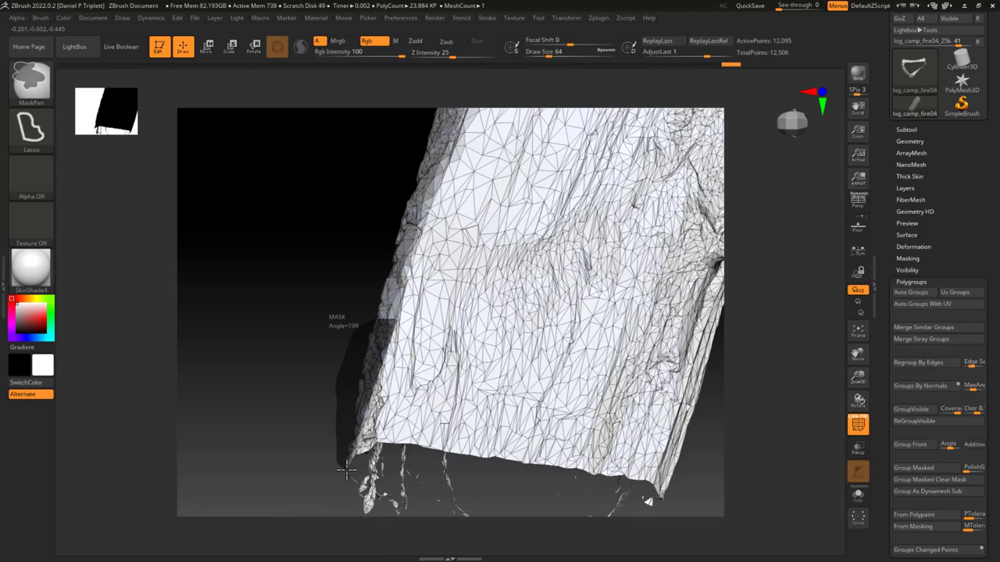
ctrl+drag(346, 472, 346, 469)
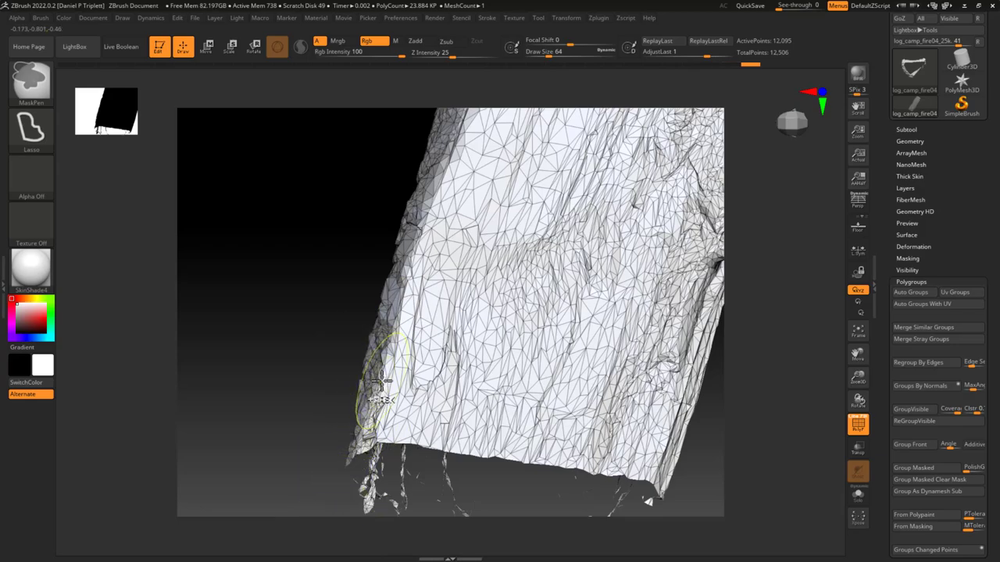
mouse_move(382, 382)
ctrl+mouse_down()
mouse_move(318, 411)
mouse_move(328, 457)
ctrl+mouse_up()
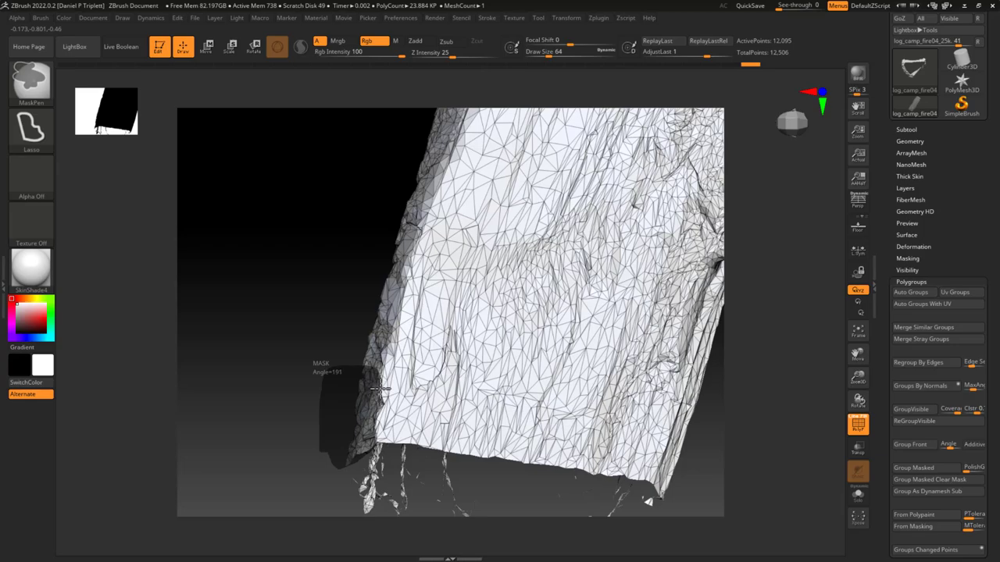
ctrl+drag(382, 389, 382, 388)
Check the masked bark strip against the undo history and mask the missed bark at the log's lower end
drag(339, 312, 352, 308)
mouse_move(518, 316)
mouse_down()
mouse_move(495, 357)
mouse_move(502, 372)
mouse_up()
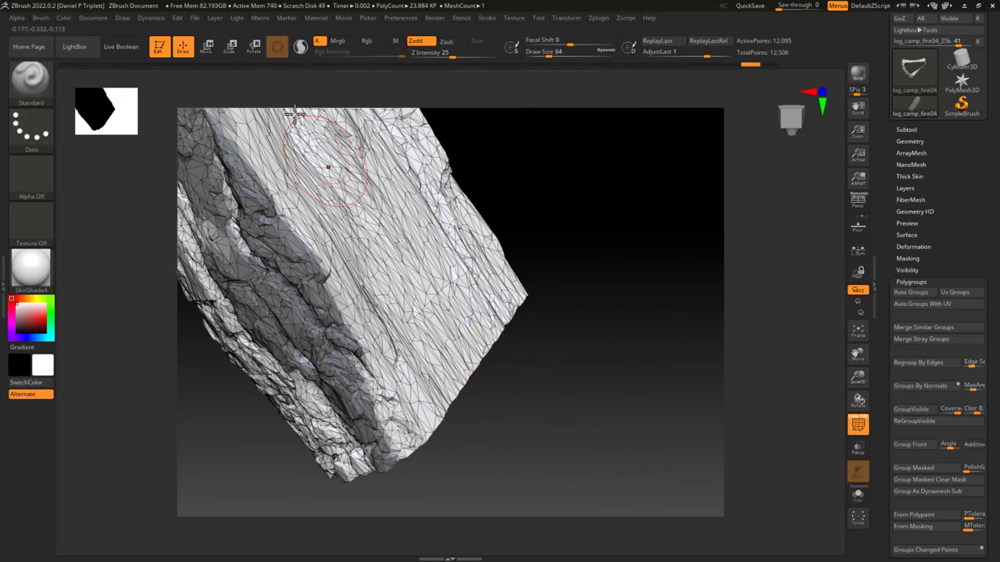
click(749, 67)
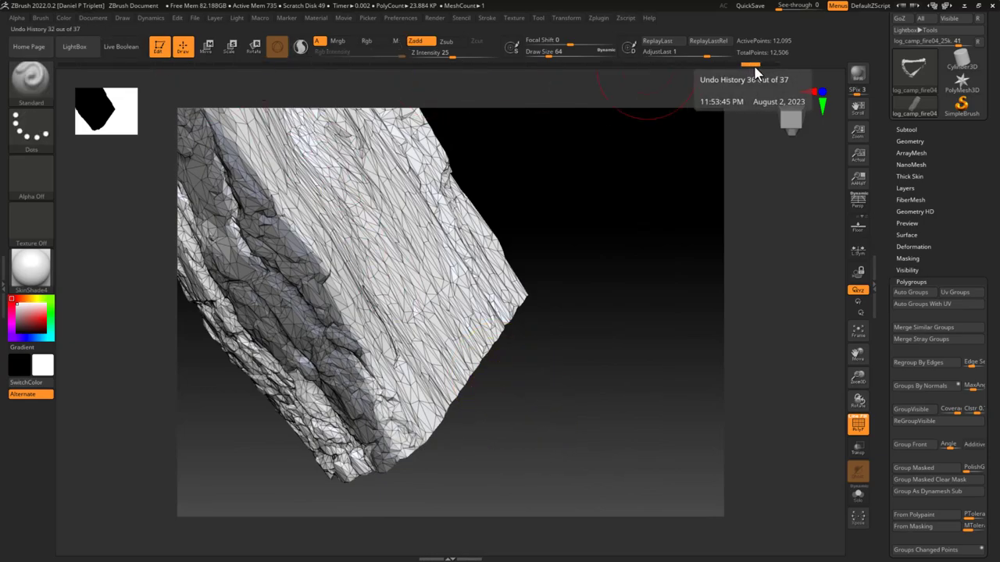
mouse_move(750, 67)
mouse_down()
mouse_move(769, 67)
mouse_move(696, 66)
mouse_move(769, 67)
mouse_up()
mouse_move(548, 365)
mouse_down()
mouse_move(531, 278)
mouse_move(560, 301)
mouse_move(440, 344)
mouse_up()
key(ctrl)
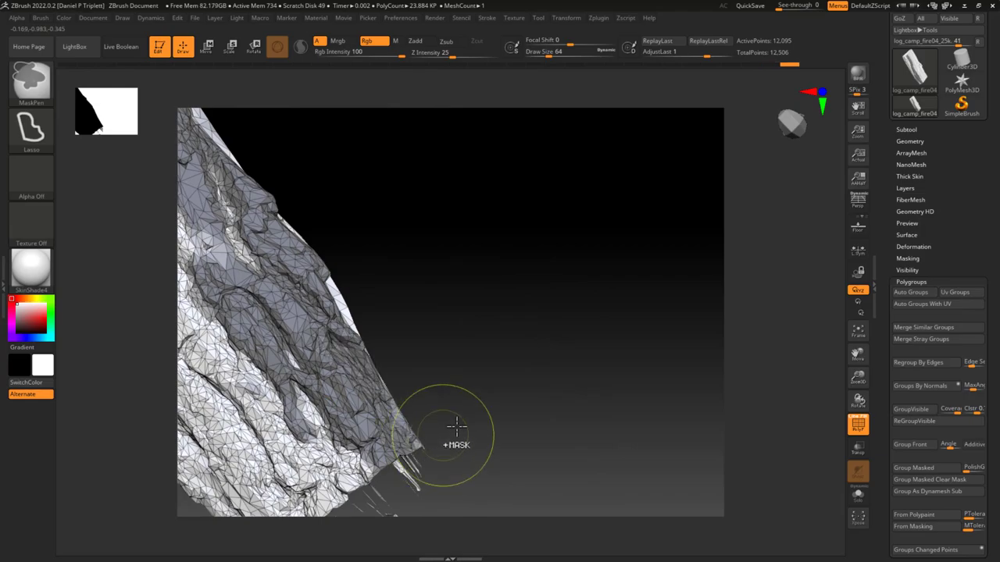
mouse_move(455, 424)
mouse_down()
mouse_move(480, 473)
mouse_move(557, 446)
mouse_move(591, 363)
mouse_up()
Clear the stray mask patches from the split wood faces near the lower end
key(ctrl)
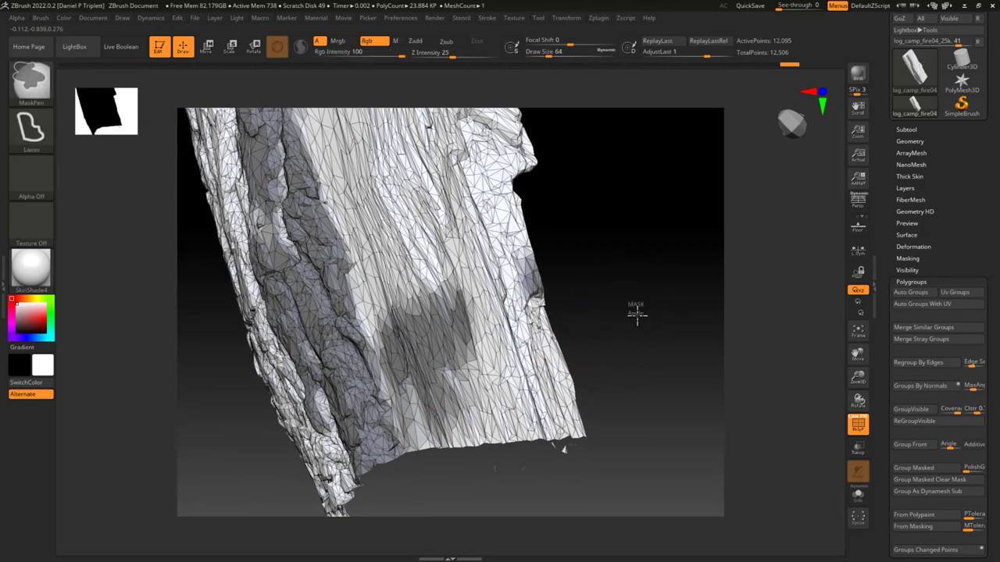
mouse_move(636, 312)
mouse_down()
mouse_move(518, 478)
mouse_move(439, 488)
mouse_move(406, 467)
mouse_move(412, 313)
mouse_move(394, 315)
mouse_move(408, 264)
mouse_move(499, 188)
mouse_up()
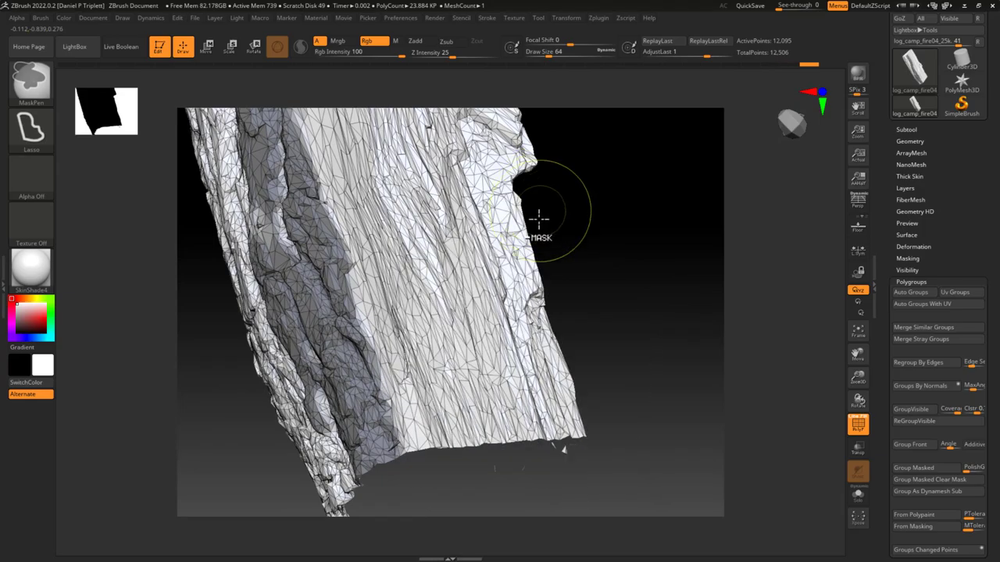
mouse_move(599, 292)
mouse_down()
mouse_move(447, 223)
mouse_move(396, 240)
mouse_move(372, 332)
mouse_move(408, 459)
mouse_move(560, 451)
mouse_move(636, 311)
mouse_move(609, 274)
mouse_up()
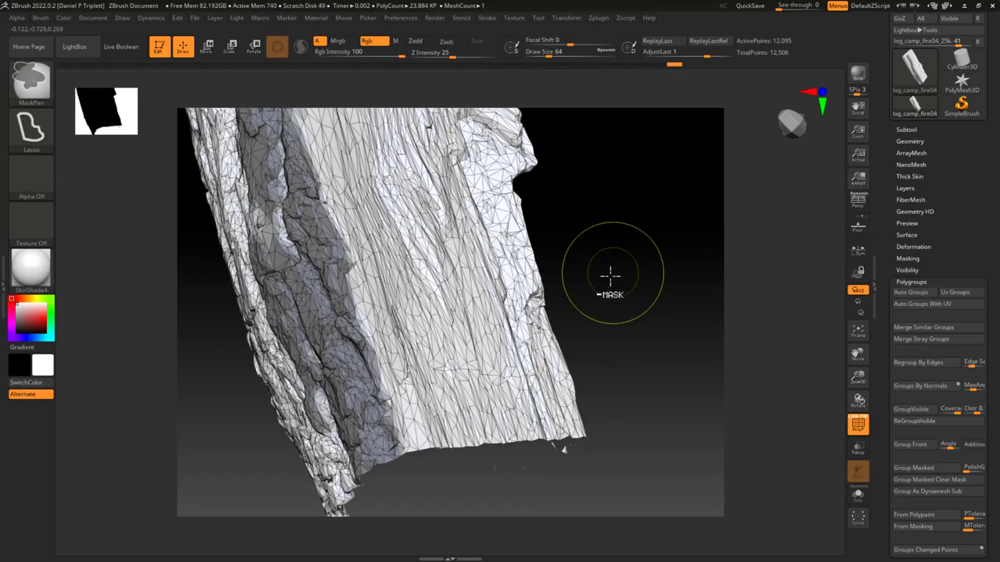
Mask the missed bark faces in the crevice along the split wood boundary
mouse_move(603, 328)
mouse_down()
mouse_move(622, 294)
mouse_move(503, 362)
mouse_move(518, 336)
mouse_move(508, 357)
mouse_move(471, 312)
mouse_move(493, 307)
mouse_move(457, 332)
mouse_up()
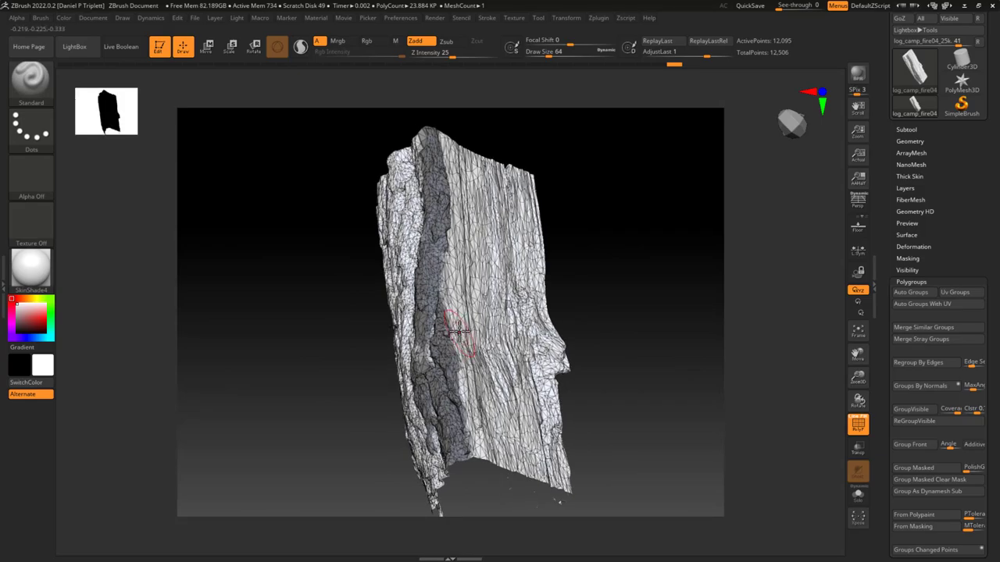
drag(618, 273, 482, 237)
key(ctrl)
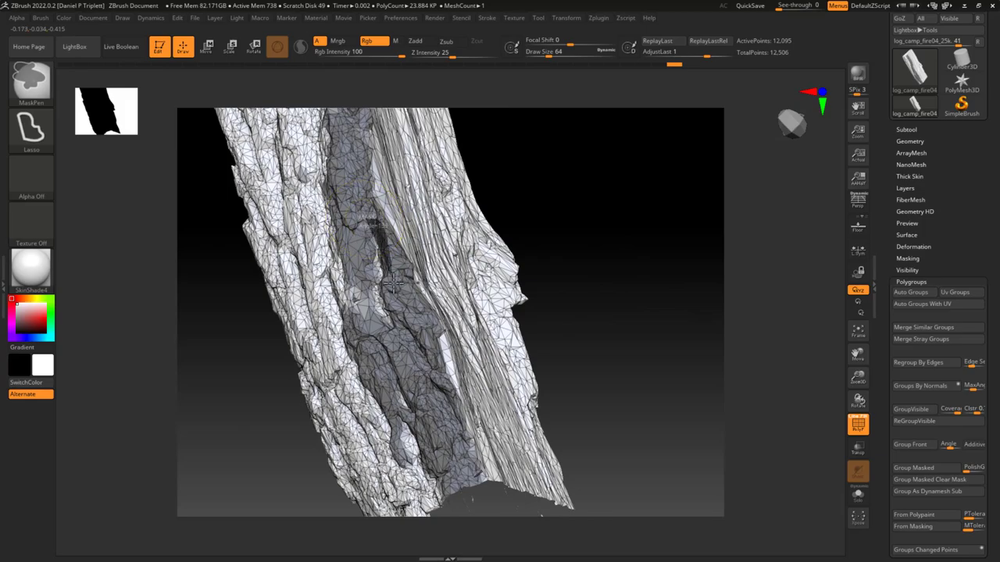
mouse_move(582, 299)
mouse_down()
mouse_move(558, 261)
mouse_move(626, 236)
mouse_up()
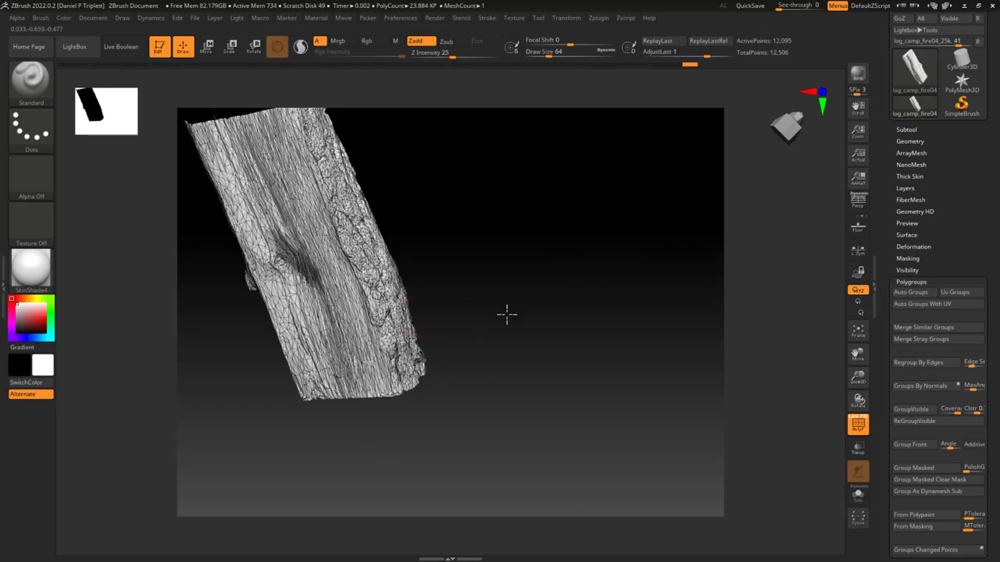
Mask the lower end of the bark edge on the opposite side of the log, beside the knotted split face
drag(506, 313, 491, 316)
mouse_move(283, 335)
ctrl+mouse_down()
mouse_move(289, 328)
mouse_move(226, 215)
mouse_move(235, 235)
ctrl+mouse_up()
mouse_move(467, 334)
mouse_down()
mouse_move(488, 365)
mouse_move(458, 317)
mouse_move(505, 336)
mouse_move(542, 317)
mouse_move(565, 352)
mouse_move(499, 301)
mouse_move(529, 348)
mouse_move(576, 339)
mouse_move(555, 286)
mouse_move(537, 296)
mouse_move(542, 346)
mouse_move(554, 350)
mouse_move(555, 263)
mouse_move(540, 246)
mouse_move(565, 283)
mouse_up()
key(ctrl)
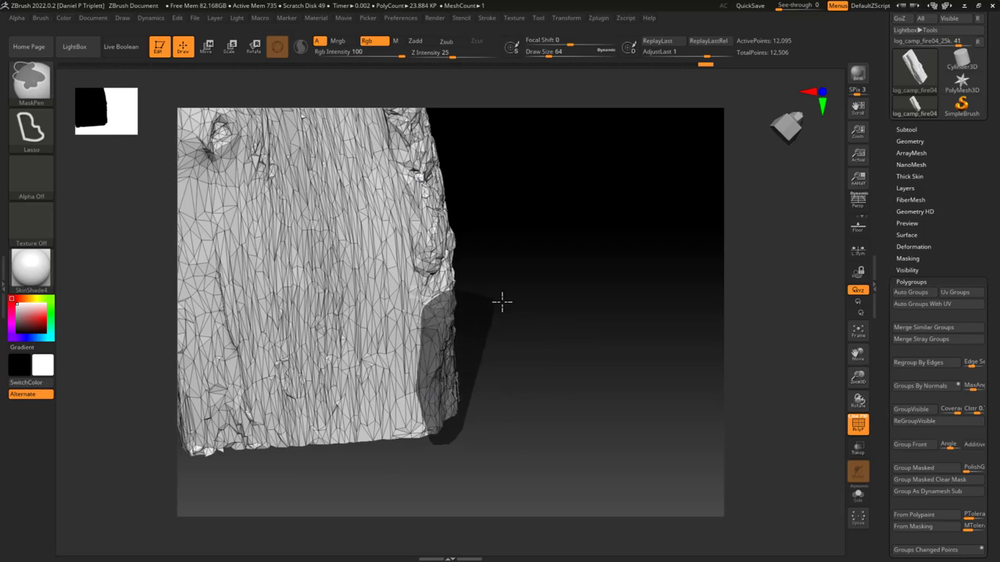
mouse_move(524, 339)
mouse_down()
mouse_move(529, 350)
mouse_move(519, 350)
mouse_up()
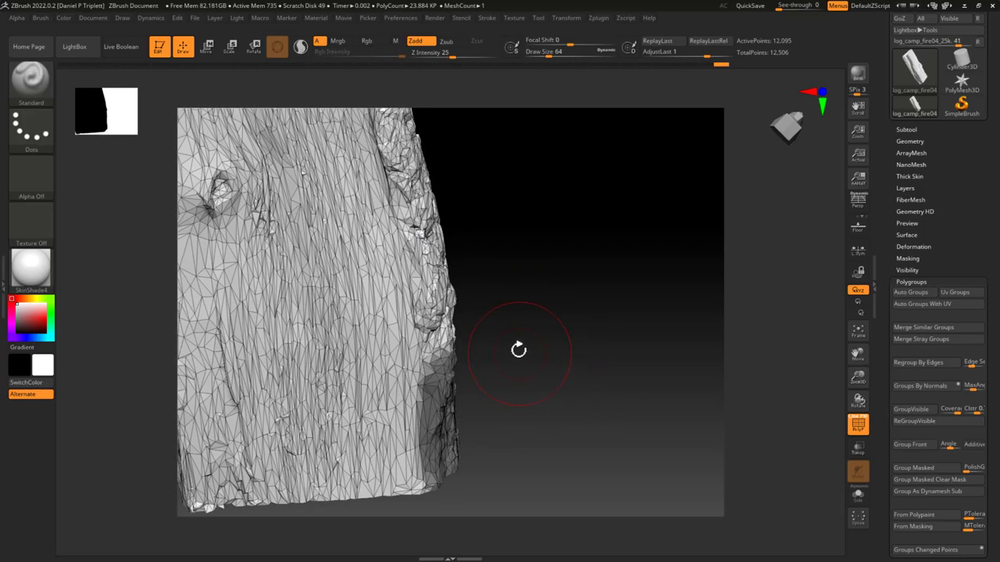
Extend the mask up the opposite bark edge toward the log's upper end, following the split wood boundary
mouse_move(498, 293)
mouse_down()
mouse_move(515, 346)
mouse_move(511, 330)
mouse_move(495, 335)
mouse_move(500, 402)
mouse_move(467, 426)
mouse_up()
key(ctrl)
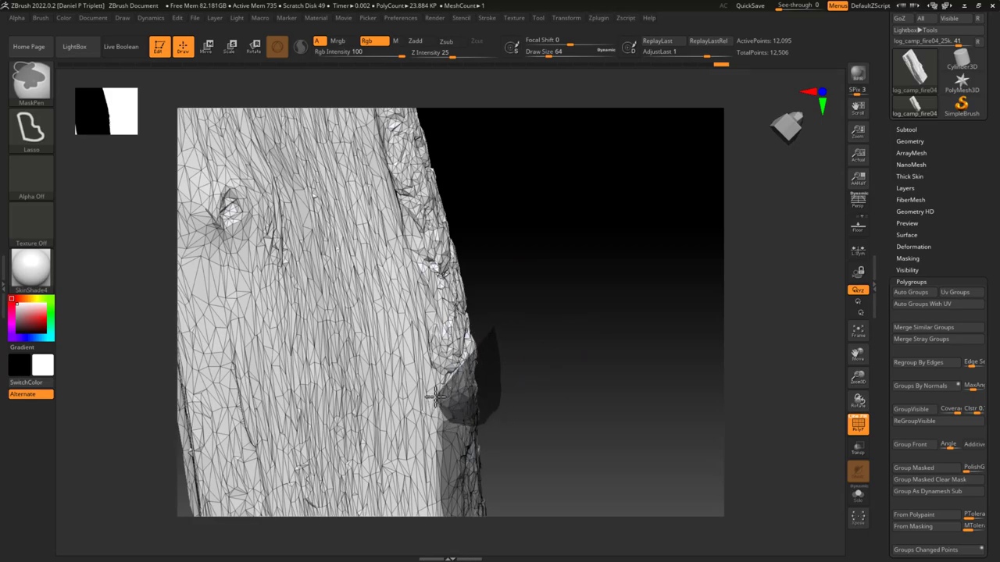
mouse_move(501, 316)
ctrl+mouse_down()
mouse_move(539, 335)
mouse_move(480, 254)
ctrl+mouse_up()
key(ctrl)
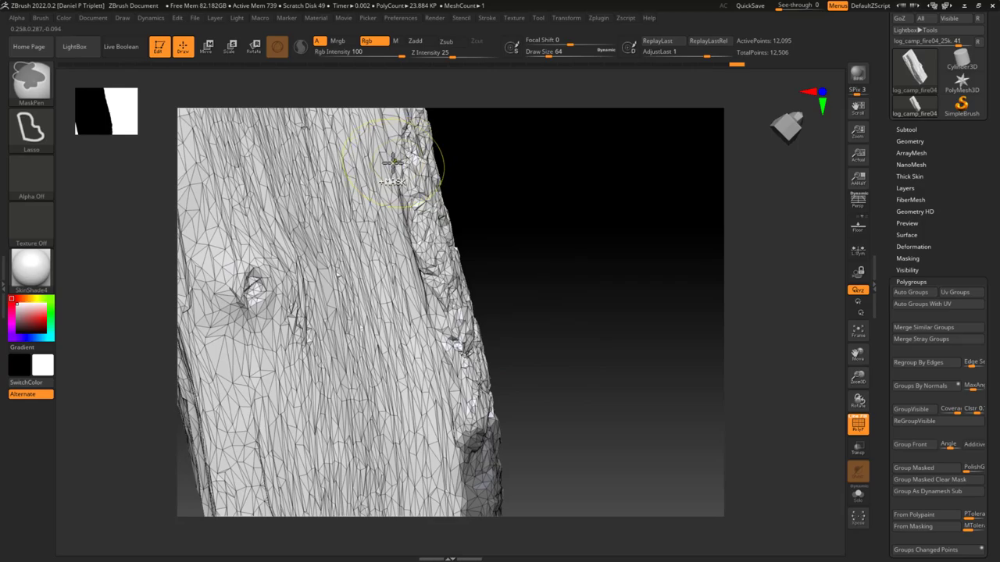
mouse_move(498, 174)
ctrl+mouse_down()
mouse_move(553, 391)
mouse_move(468, 460)
mouse_move(469, 441)
ctrl+mouse_up()
mouse_move(531, 285)
mouse_down()
mouse_move(557, 406)
mouse_move(552, 288)
mouse_move(505, 301)
mouse_move(504, 263)
mouse_move(526, 250)
mouse_move(511, 284)
mouse_move(507, 263)
mouse_move(500, 270)
mouse_move(513, 278)
mouse_move(507, 294)
mouse_up()
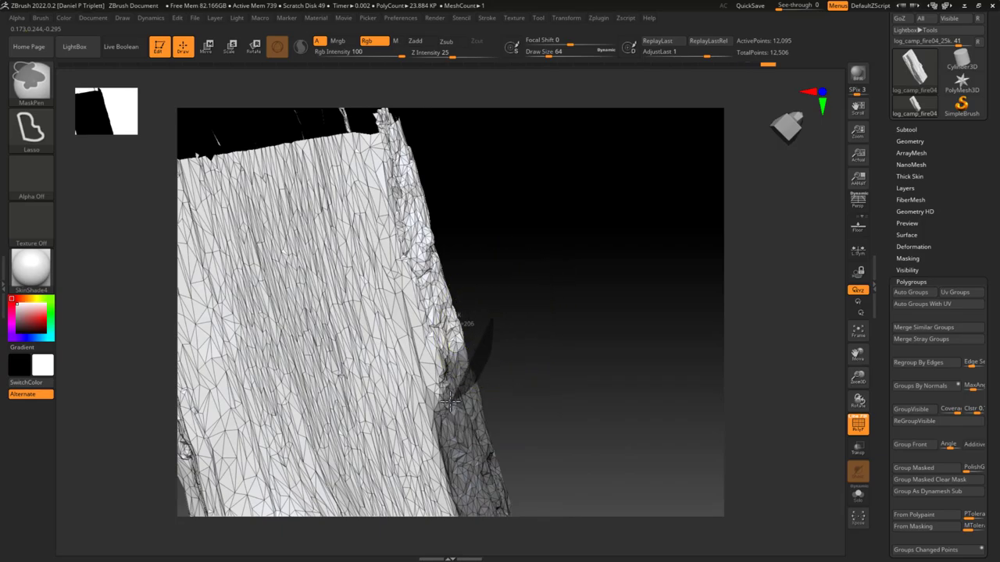
drag(510, 294, 559, 207)
drag(559, 213, 469, 130)
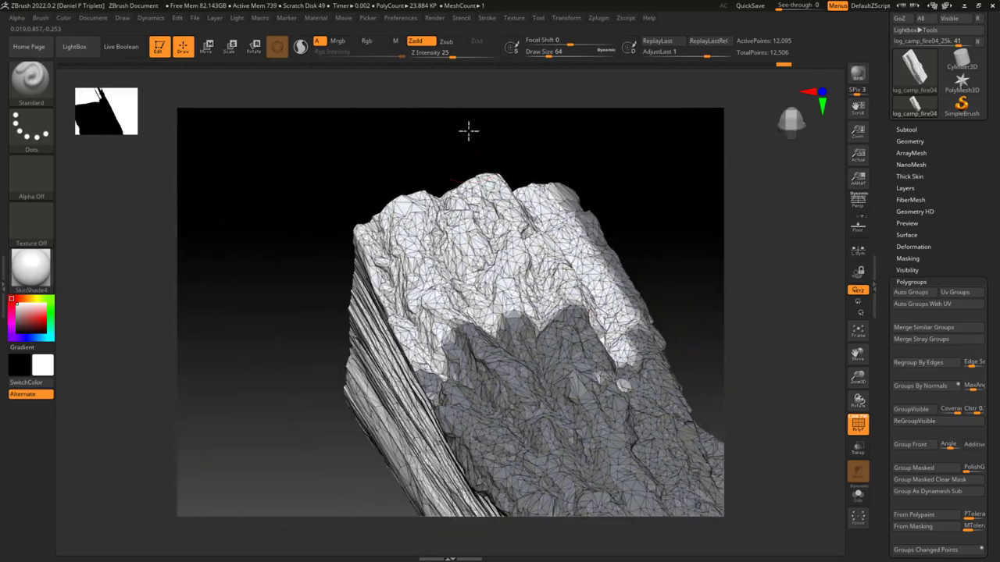
Mask the bark at the upper-end corner beside the split wood, joining it to the masked bark
drag(637, 227, 323, 345)
key(ctrl)
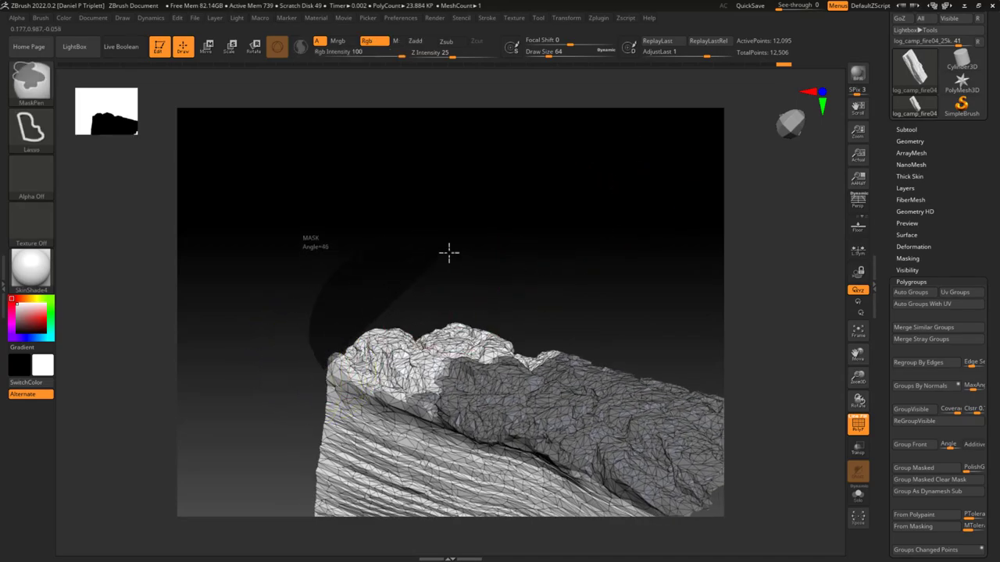
ctrl+drag(449, 251, 464, 353)
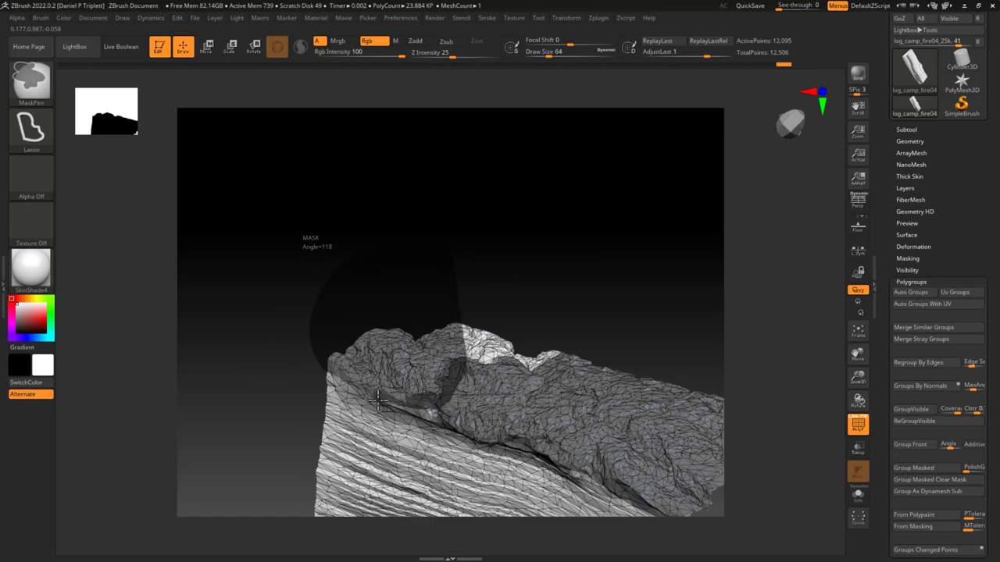
ctrl+drag(374, 400, 412, 343)
Mask the remaining bark patch across the upper end and check the bark mask's coverage along the log
mouse_move(478, 315)
mouse_down()
mouse_move(507, 317)
mouse_move(482, 320)
mouse_move(488, 296)
mouse_up()
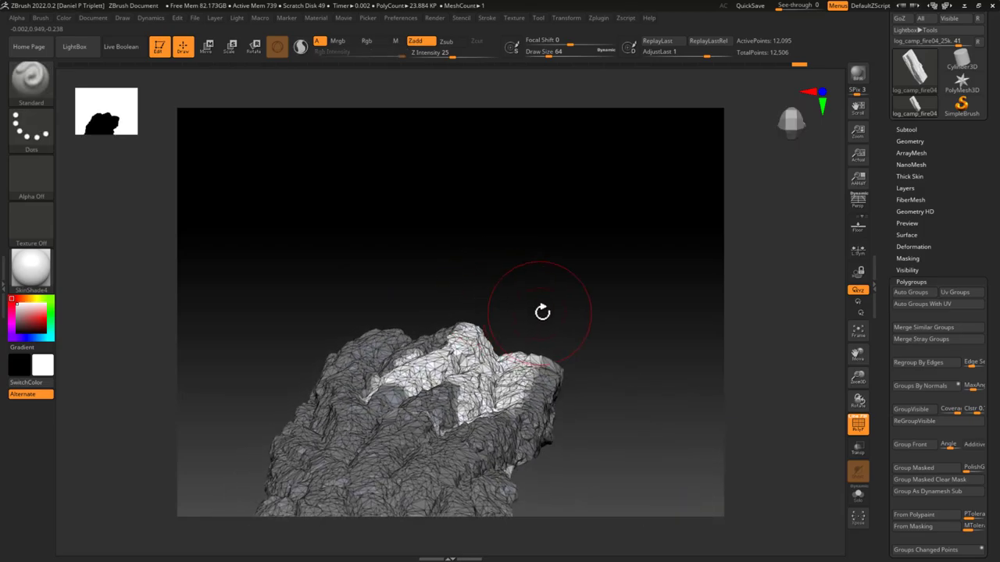
ctrl+drag(542, 312, 558, 351)
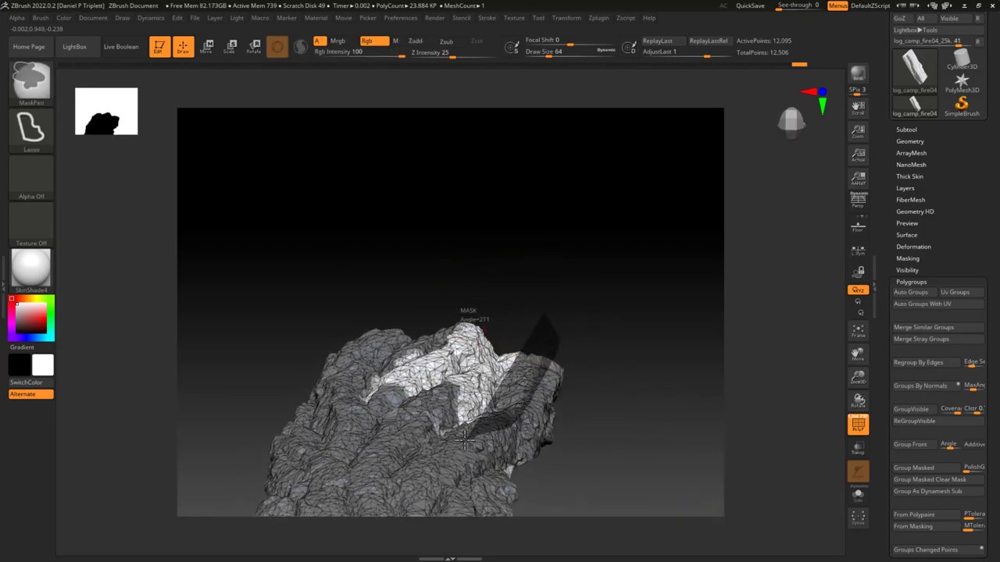
ctrl+drag(465, 439, 357, 381)
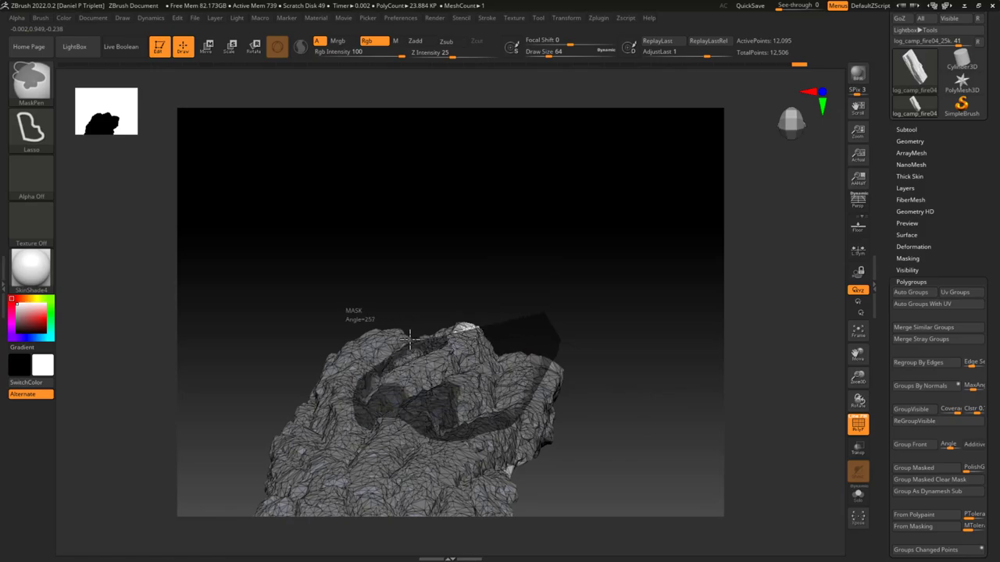
mouse_move(409, 338)
ctrl+mouse_down()
mouse_move(518, 265)
mouse_move(476, 247)
mouse_move(460, 254)
mouse_move(473, 272)
mouse_move(450, 227)
mouse_move(535, 227)
mouse_move(515, 281)
mouse_move(564, 263)
mouse_move(614, 223)
mouse_move(528, 286)
mouse_move(618, 207)
mouse_move(633, 284)
mouse_move(624, 352)
mouse_move(567, 167)
mouse_move(542, 242)
mouse_move(554, 245)
mouse_move(498, 178)
ctrl+mouse_up()
scroll(524, 292, up, 5)
drag(520, 212, 276, 342)
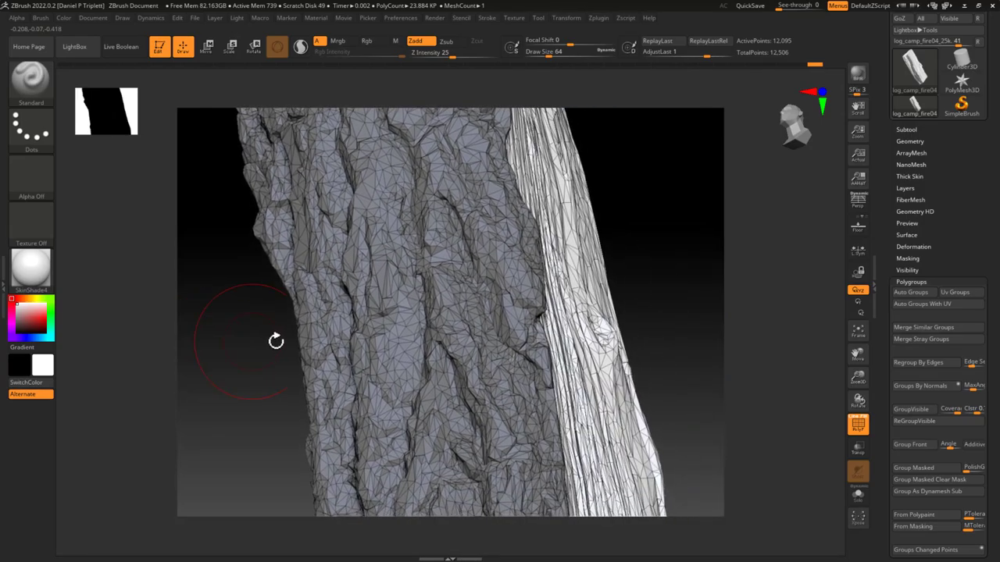
Mask the remaining bark along the split wood boundary and across the log's upper end
drag(675, 300, 675, 291)
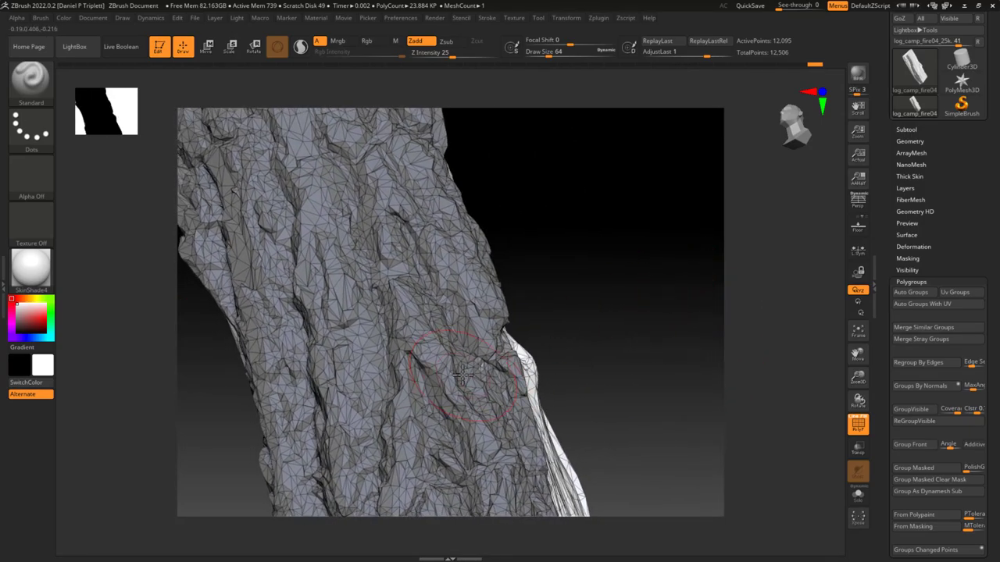
key(ctrl)
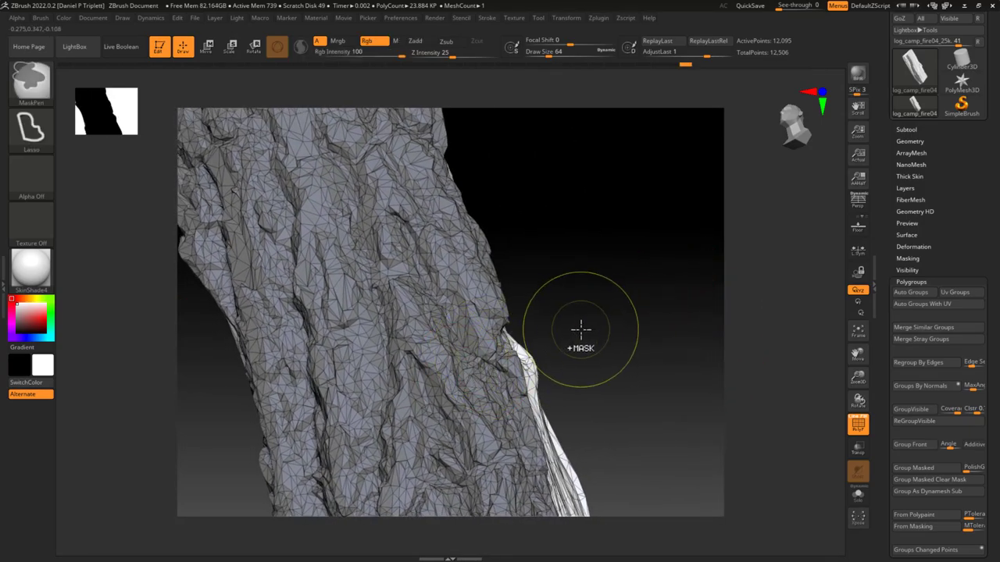
mouse_move(580, 328)
mouse_down()
mouse_move(609, 317)
mouse_move(585, 297)
mouse_move(570, 252)
mouse_move(609, 187)
mouse_move(658, 198)
mouse_move(627, 231)
mouse_move(584, 224)
mouse_move(611, 413)
mouse_move(211, 431)
mouse_move(204, 315)
mouse_move(215, 288)
mouse_up()
key(ctrl)
drag(326, 214, 497, 279)
key(ctrl)
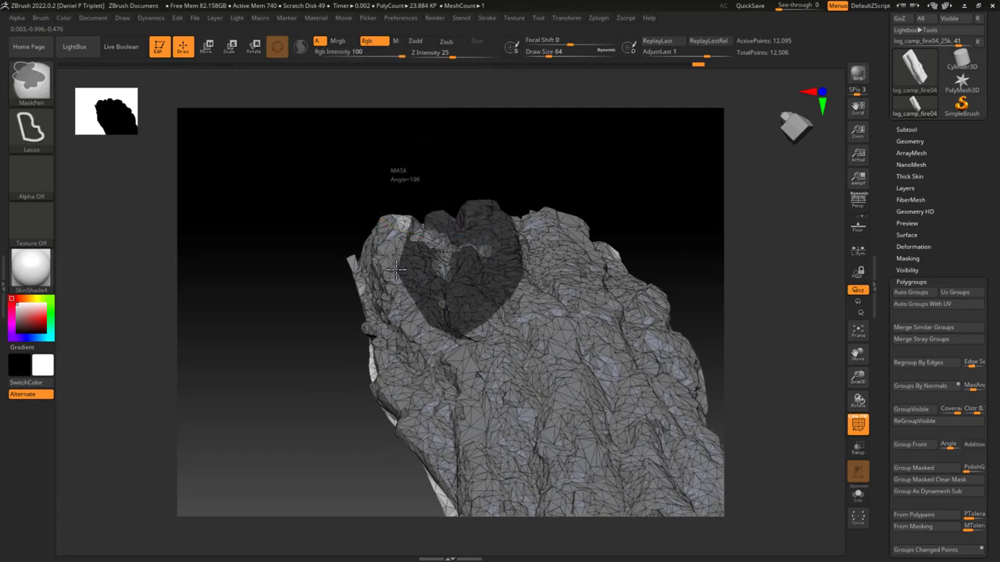
mouse_move(383, 205)
ctrl+mouse_down()
mouse_move(401, 175)
mouse_move(437, 179)
mouse_move(496, 214)
mouse_move(393, 148)
mouse_move(536, 288)
mouse_move(482, 299)
mouse_move(534, 315)
ctrl+mouse_up()
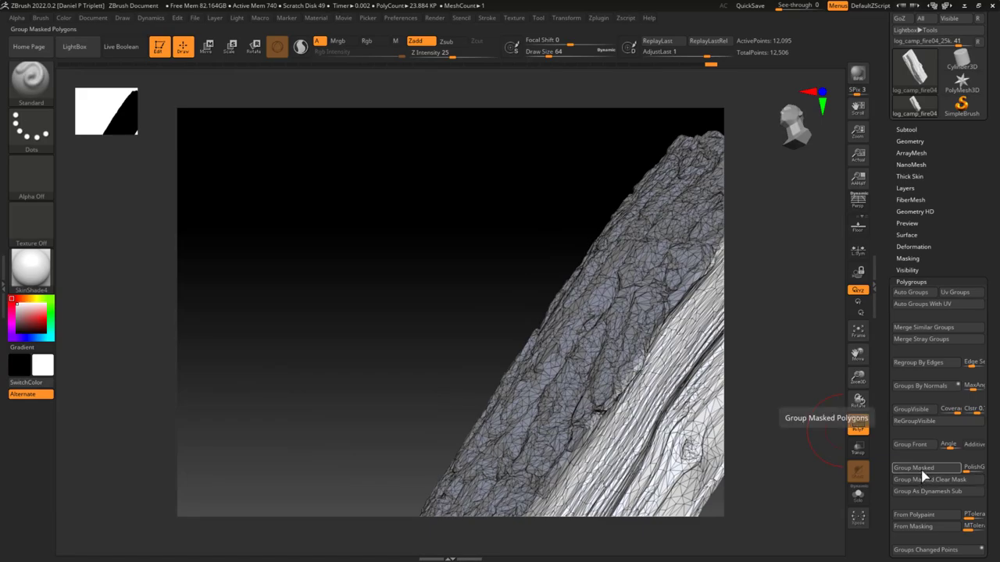
Turn the masked bark into its own polygroup, separate from the split wood
click(924, 468)
mouse_move(424, 368)
mouse_down()
mouse_move(413, 359)
mouse_move(480, 350)
mouse_move(513, 371)
mouse_move(534, 239)
mouse_move(540, 279)
mouse_move(662, 396)
mouse_move(620, 393)
mouse_move(596, 359)
mouse_move(627, 268)
mouse_move(656, 231)
mouse_move(585, 225)
mouse_move(627, 360)
mouse_move(585, 203)
mouse_move(567, 284)
mouse_move(611, 272)
mouse_move(604, 323)
mouse_move(589, 283)
mouse_move(563, 284)
mouse_up()
key(ctrl)
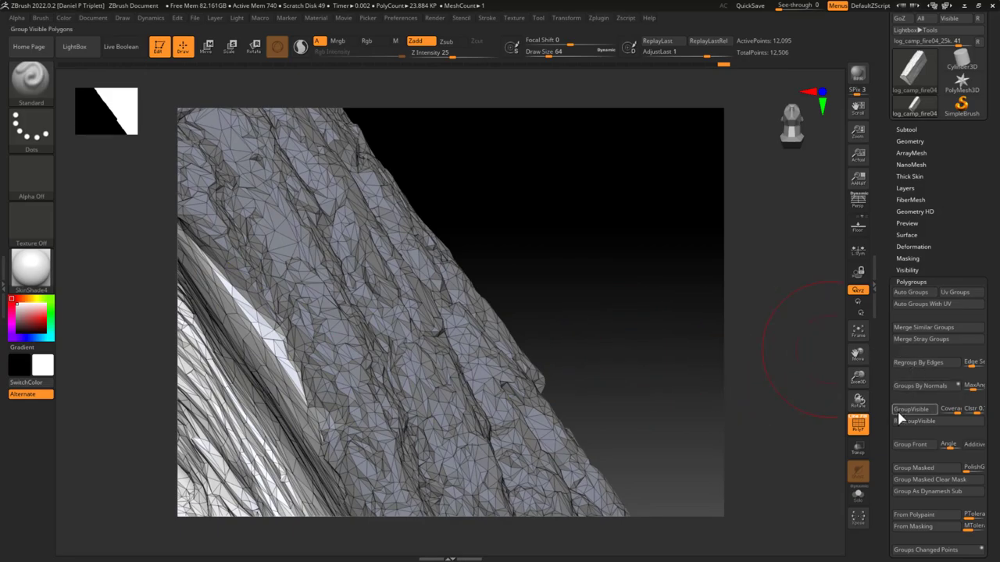
click(908, 470)
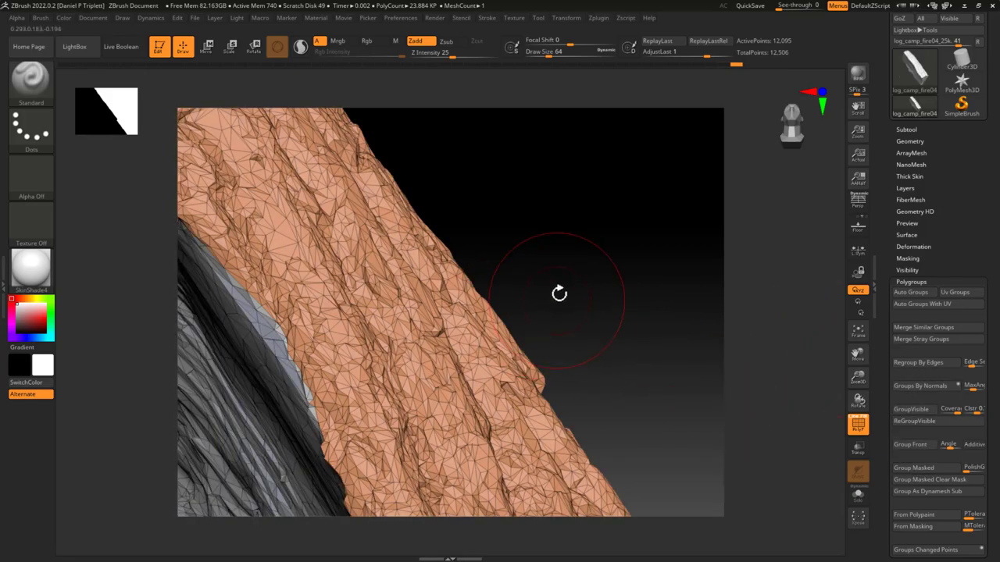
Invert the mask back onto the bark, touch it up at the upper-end corner and regroup the masked polygons
mouse_move(560, 292)
mouse_down()
mouse_move(578, 283)
mouse_move(495, 232)
mouse_move(535, 276)
mouse_move(508, 263)
mouse_move(526, 276)
mouse_move(468, 269)
mouse_move(573, 201)
mouse_move(563, 201)
mouse_move(544, 239)
mouse_move(584, 295)
mouse_move(670, 261)
mouse_move(508, 375)
mouse_move(634, 214)
mouse_move(610, 187)
mouse_up()
key(ctrl)
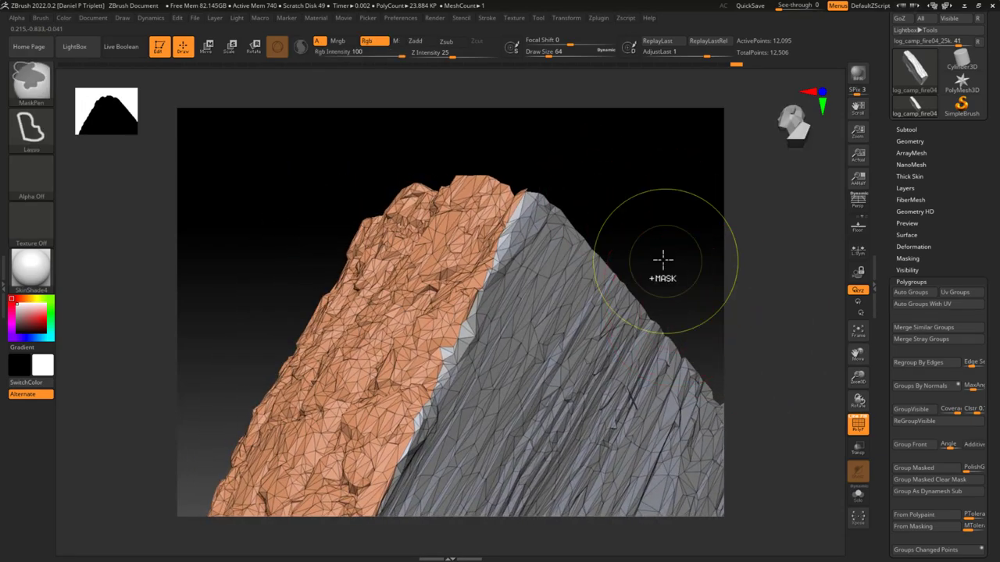
ctrl+click(662, 259)
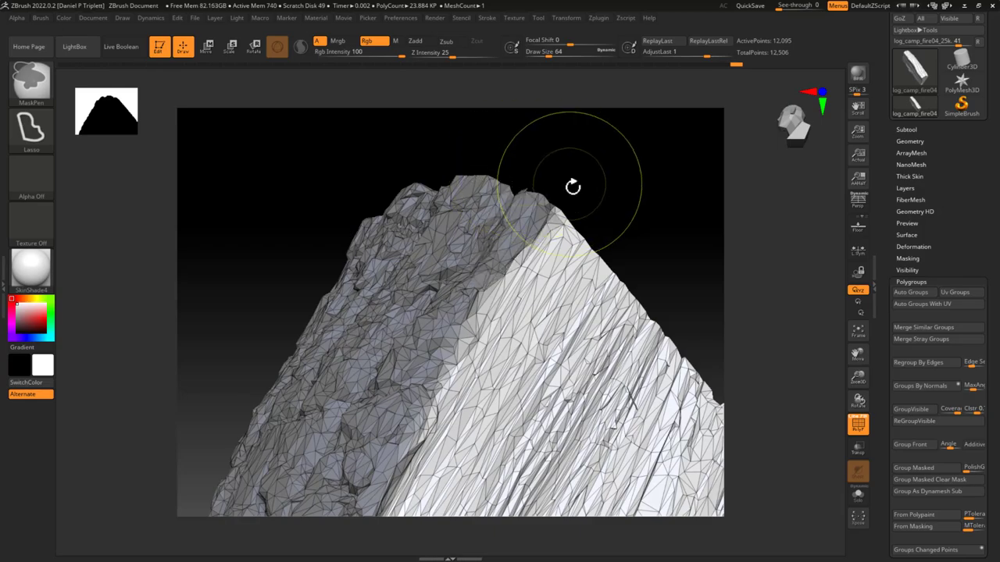
mouse_move(573, 187)
mouse_down()
mouse_move(624, 183)
mouse_move(628, 161)
mouse_move(534, 232)
mouse_up()
key(ctrl)
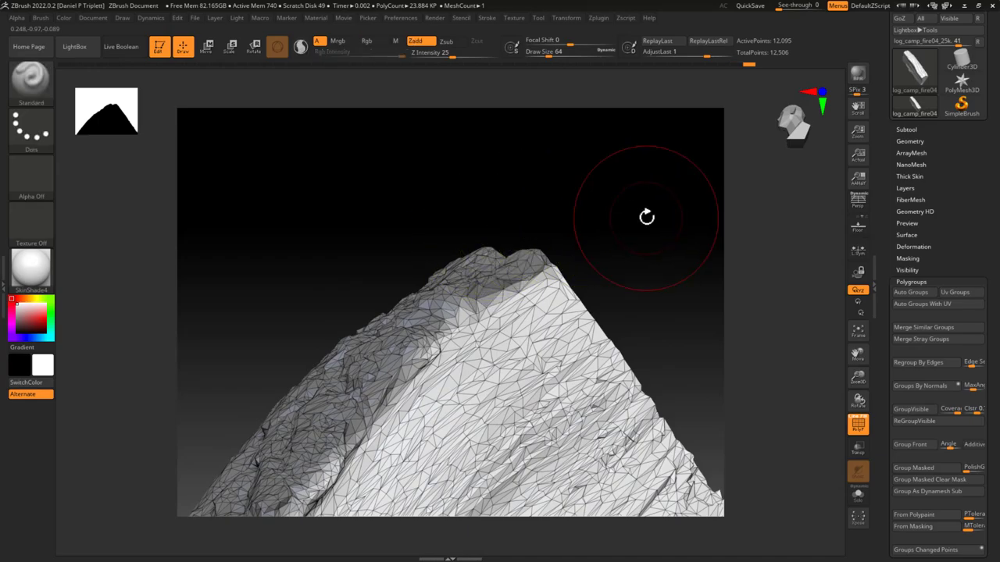
click(920, 468)
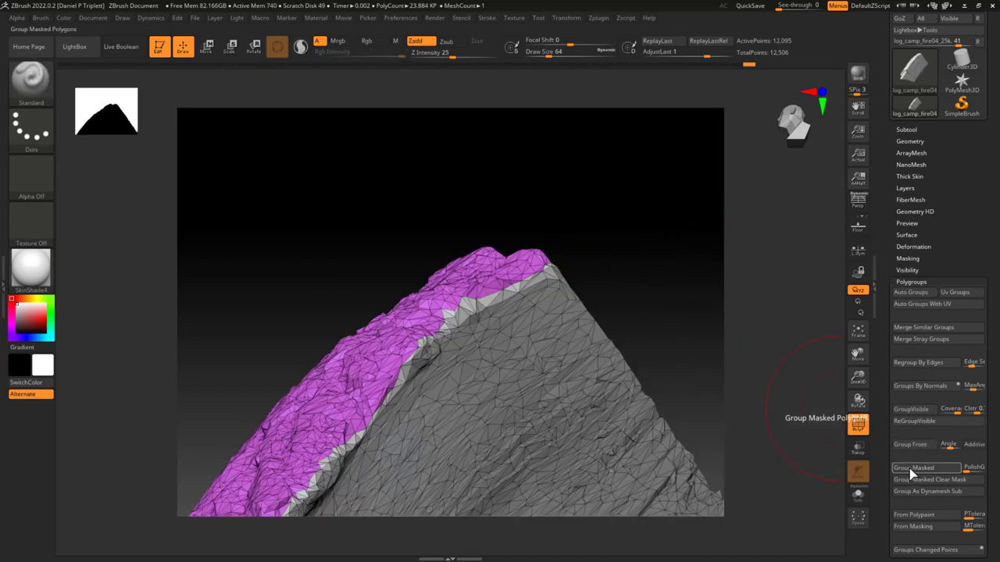
Hide the bark polygroup to isolate the split wood and inspect its two faces from the end
mouse_move(595, 249)
mouse_down()
mouse_move(627, 317)
mouse_move(555, 289)
mouse_move(592, 143)
mouse_move(509, 196)
mouse_move(538, 241)
mouse_move(536, 172)
mouse_move(562, 225)
mouse_move(596, 218)
mouse_move(620, 198)
mouse_move(570, 243)
mouse_move(600, 200)
mouse_move(575, 205)
mouse_up()
key(ctrl+shift)
ctrl+shift+click(409, 256)
ctrl+shift+click(575, 205)
drag(632, 234, 632, 277)
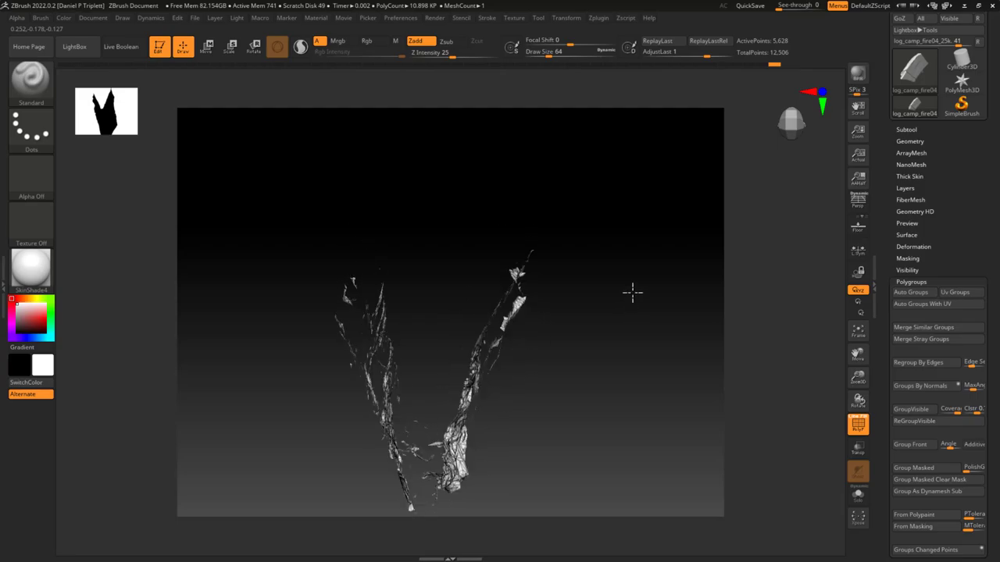
drag(633, 281, 627, 225)
ctrl+shift+click(625, 242)
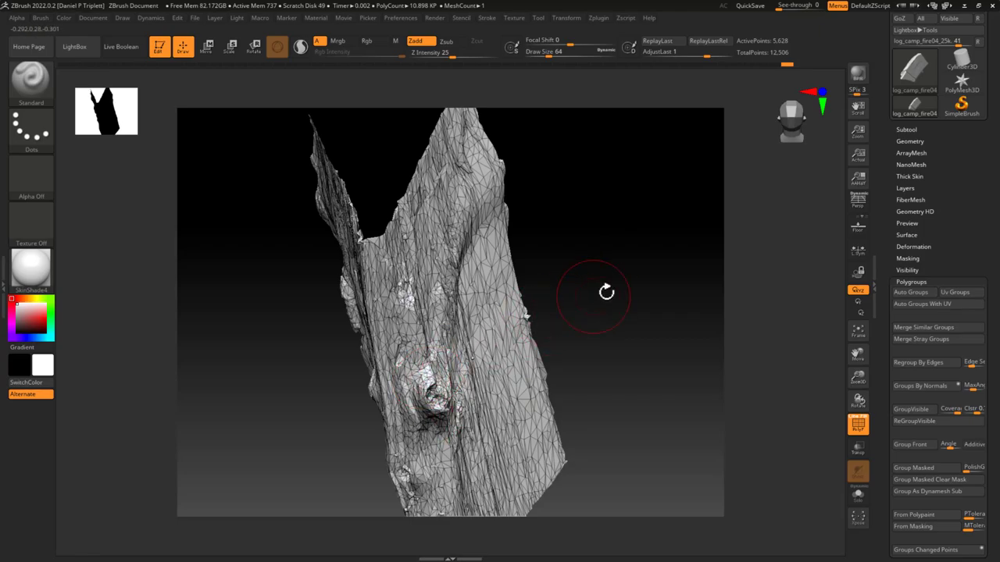
drag(607, 292, 606, 263)
ctrl+shift+click(619, 317)
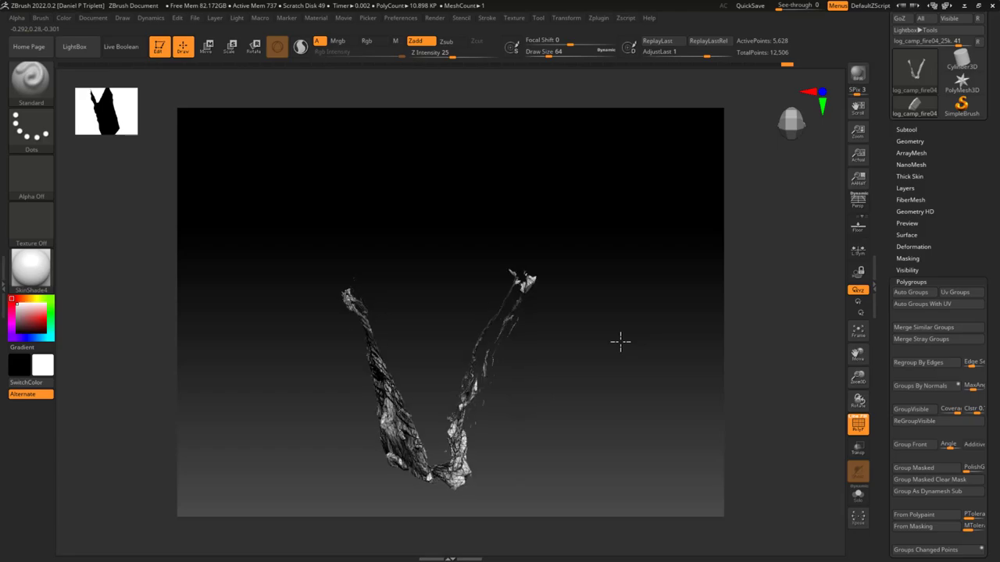
Lasso-mask one arm of the V-shaped split wood from the end view, following the ridge between the faces
key(ctrl)
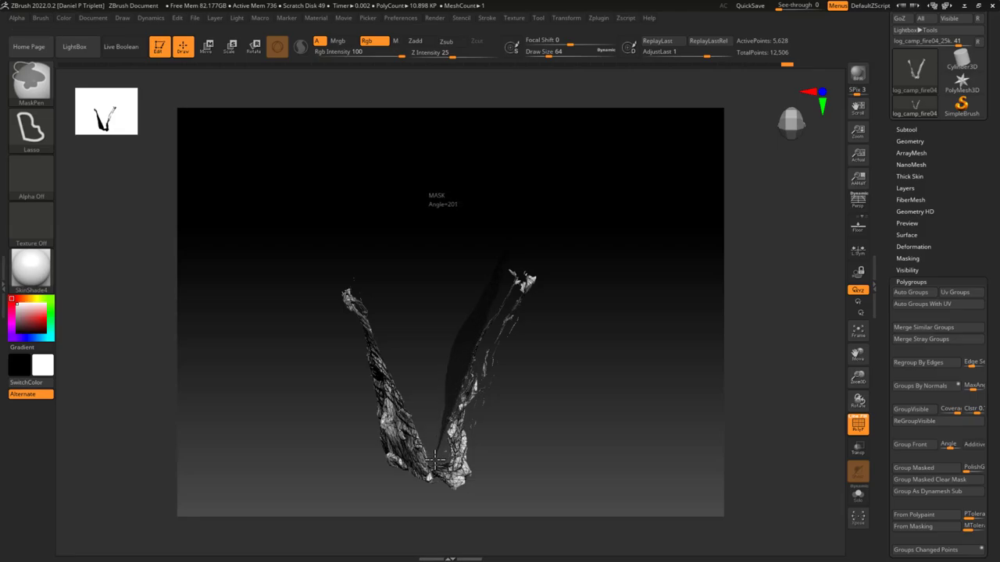
mouse_move(517, 488)
ctrl+mouse_down()
mouse_move(589, 261)
mouse_move(596, 353)
ctrl+mouse_up()
key(f)
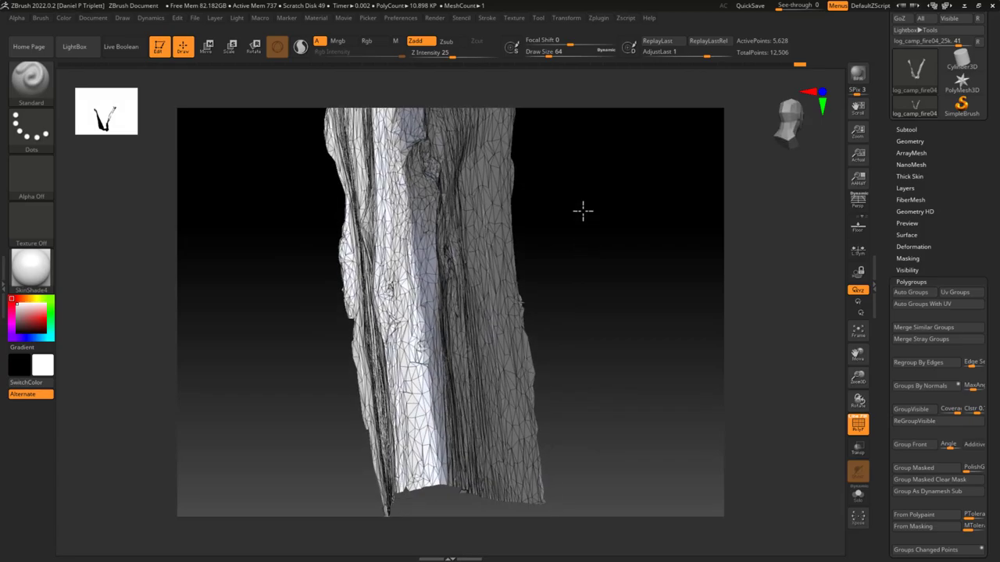
drag(586, 292, 584, 392)
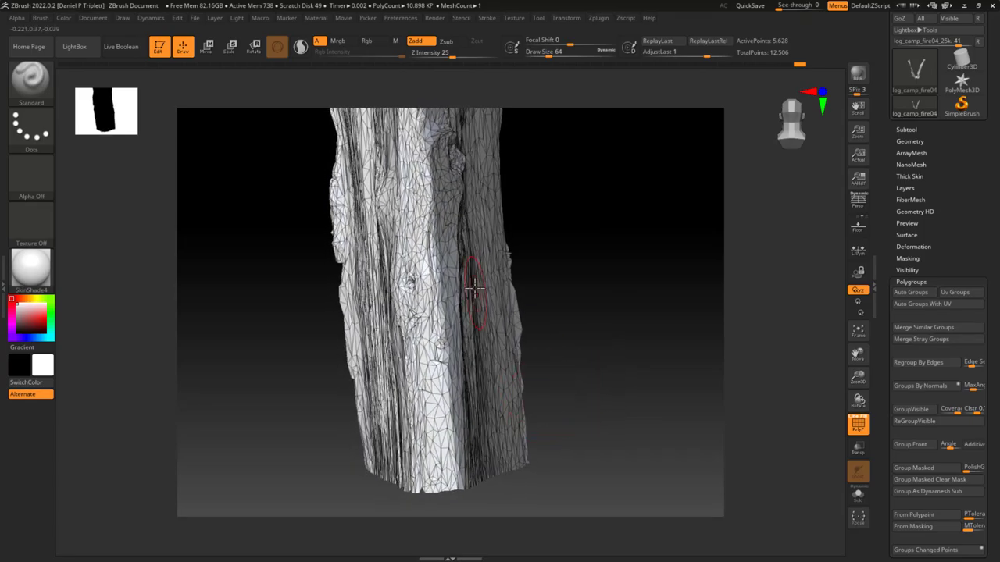
Check the mask boundary along the knotted ridge and invert the mask onto the opposite split face
key(ctrl)
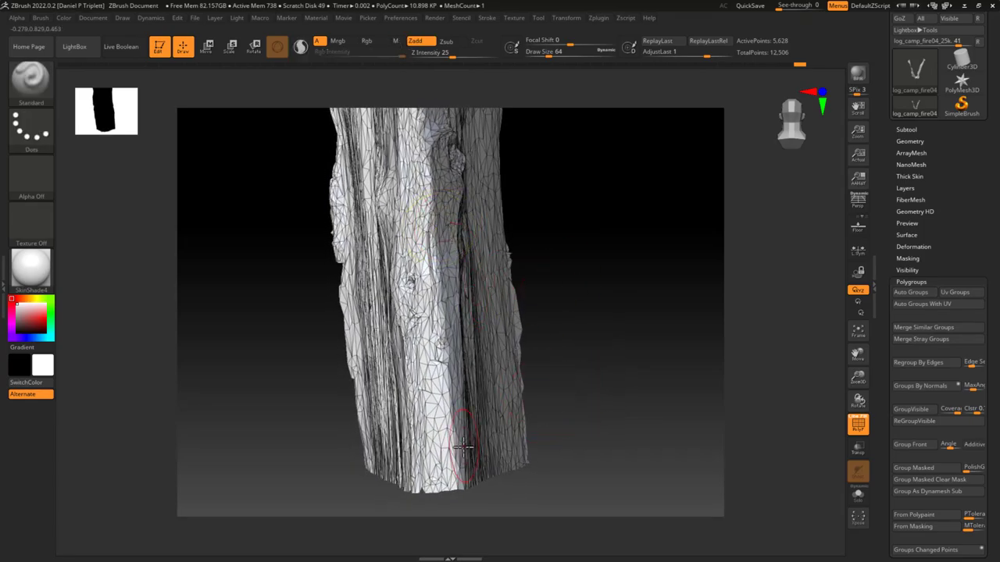
drag(605, 327, 615, 406)
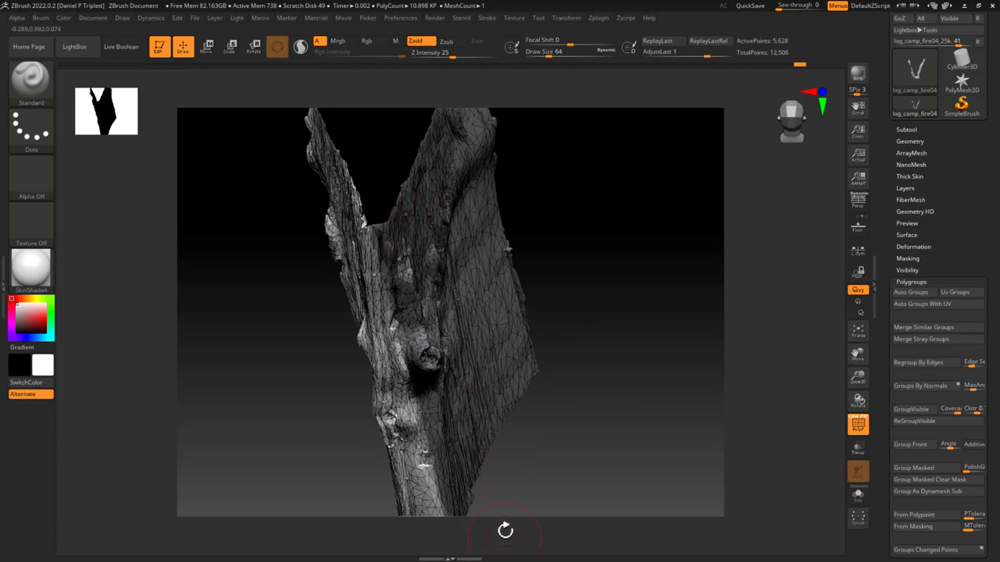
drag(551, 373, 581, 308)
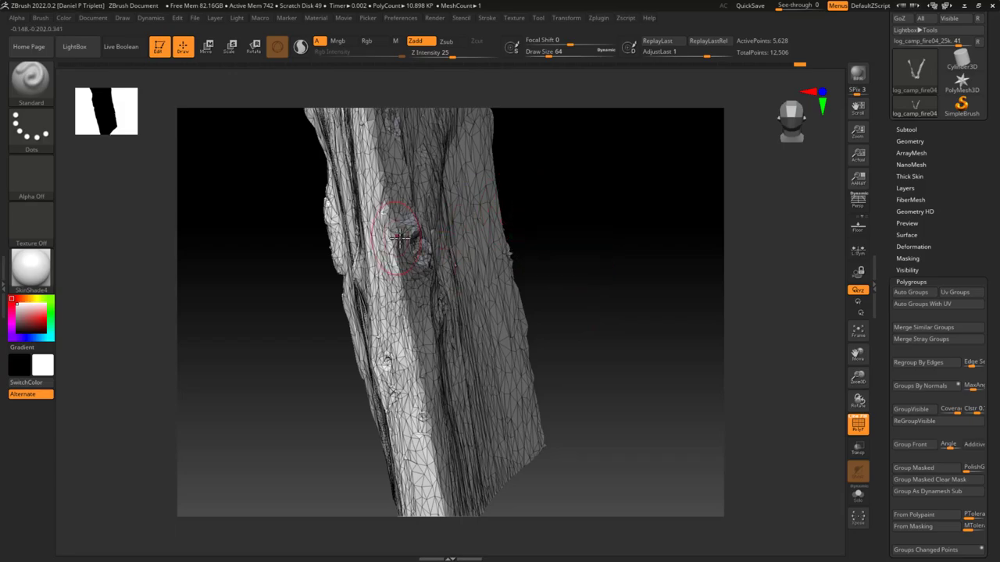
mouse_move(568, 217)
mouse_down()
mouse_move(574, 229)
mouse_move(565, 202)
mouse_up()
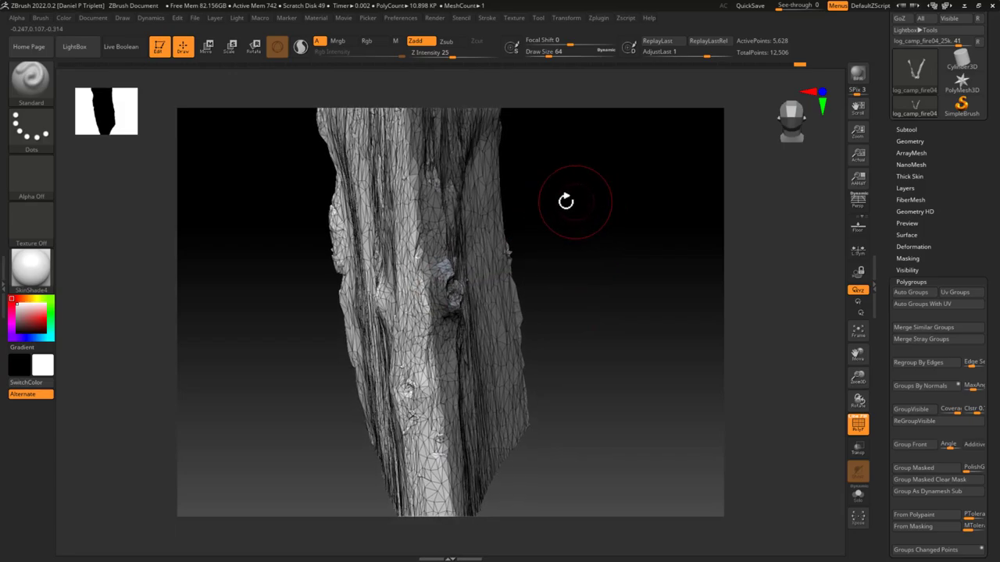
key(ctrl)
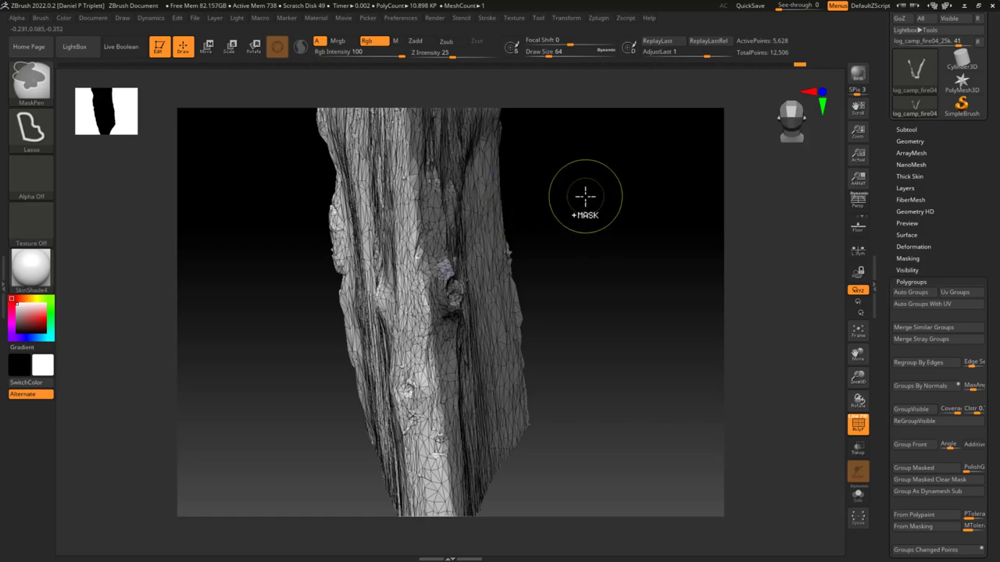
ctrl+click(585, 196)
mouse_move(585, 202)
mouse_down()
mouse_move(591, 230)
mouse_move(477, 230)
mouse_up()
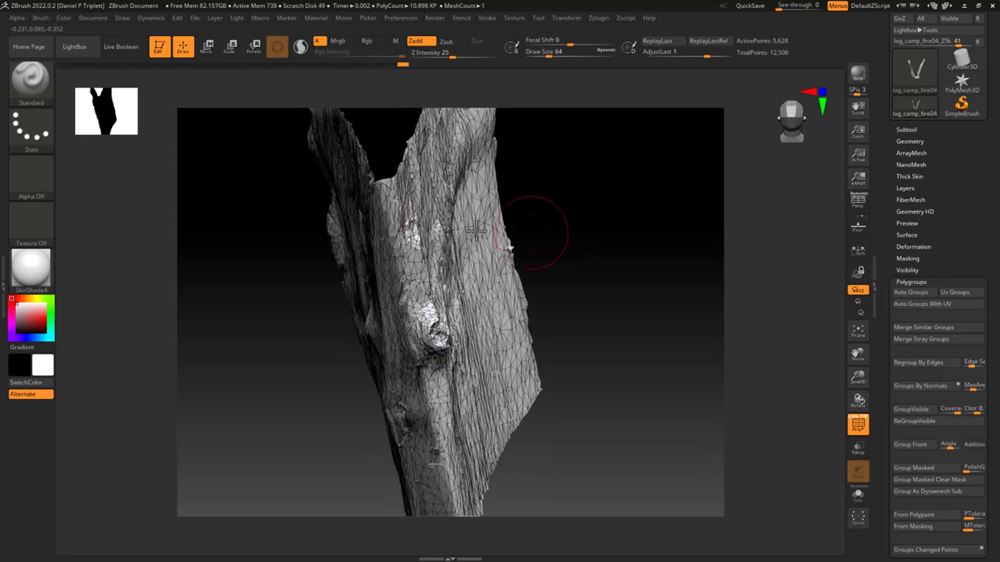
Refine the split-face mask beside the knot and extend it along the ridge to the log's upper end
mouse_move(569, 288)
mouse_down()
mouse_move(583, 305)
mouse_move(585, 279)
mouse_move(618, 264)
mouse_move(382, 275)
mouse_move(394, 288)
mouse_up()
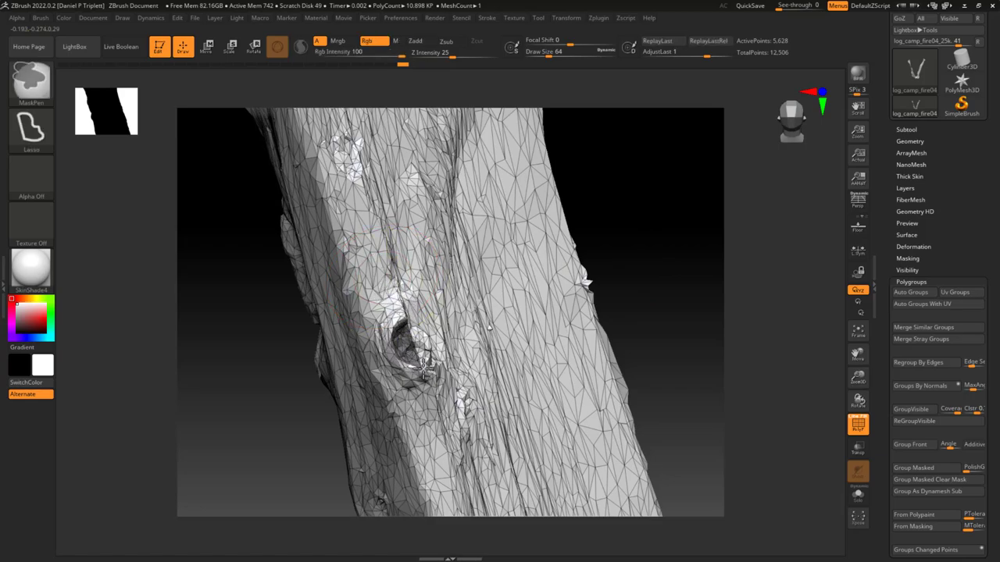
mouse_move(435, 383)
ctrl+mouse_down()
mouse_move(360, 410)
mouse_move(257, 341)
mouse_move(256, 313)
mouse_move(276, 324)
mouse_move(461, 219)
mouse_move(616, 246)
mouse_move(611, 231)
mouse_move(491, 235)
ctrl+mouse_up()
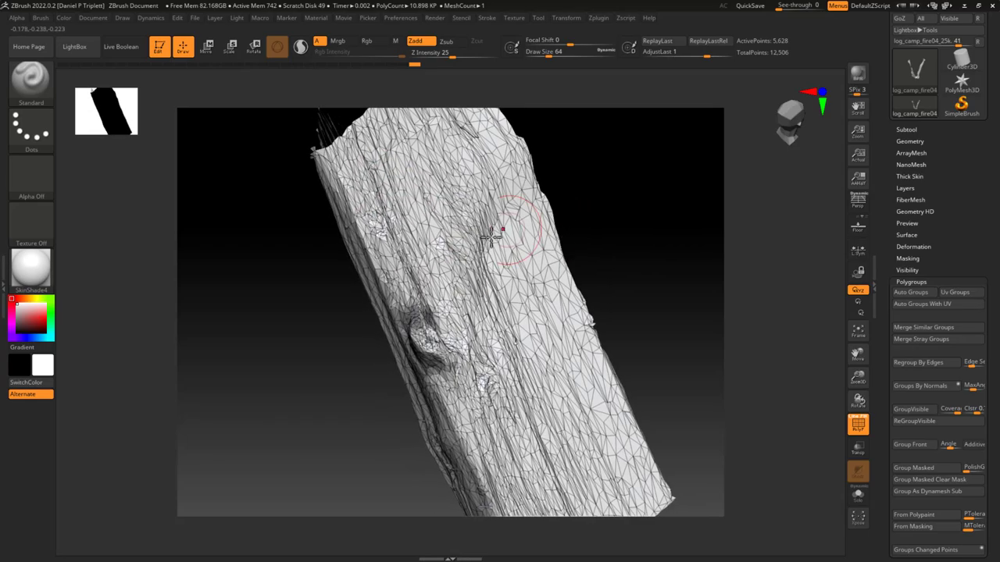
key(ctrl)
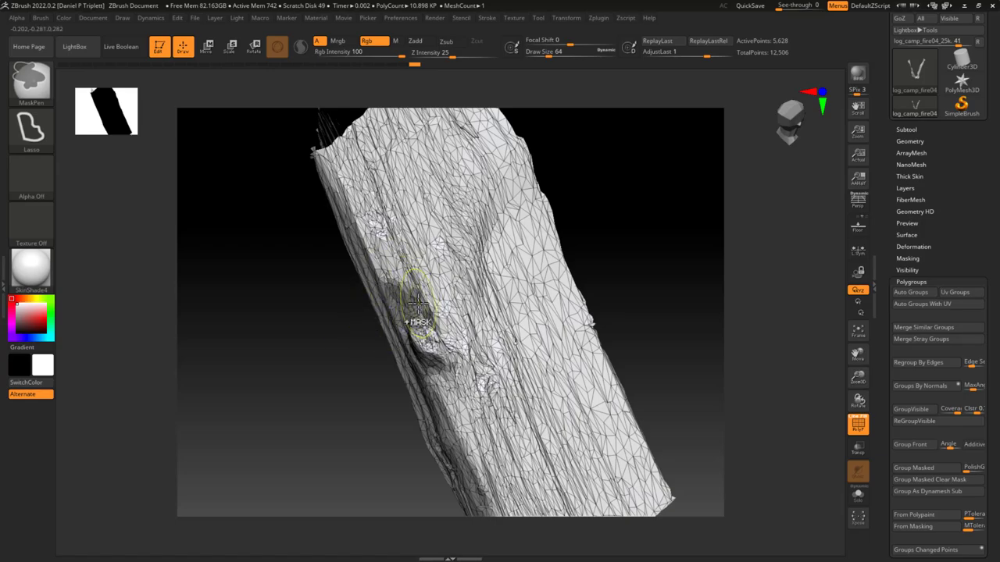
ctrl+drag(418, 301, 247, 277)
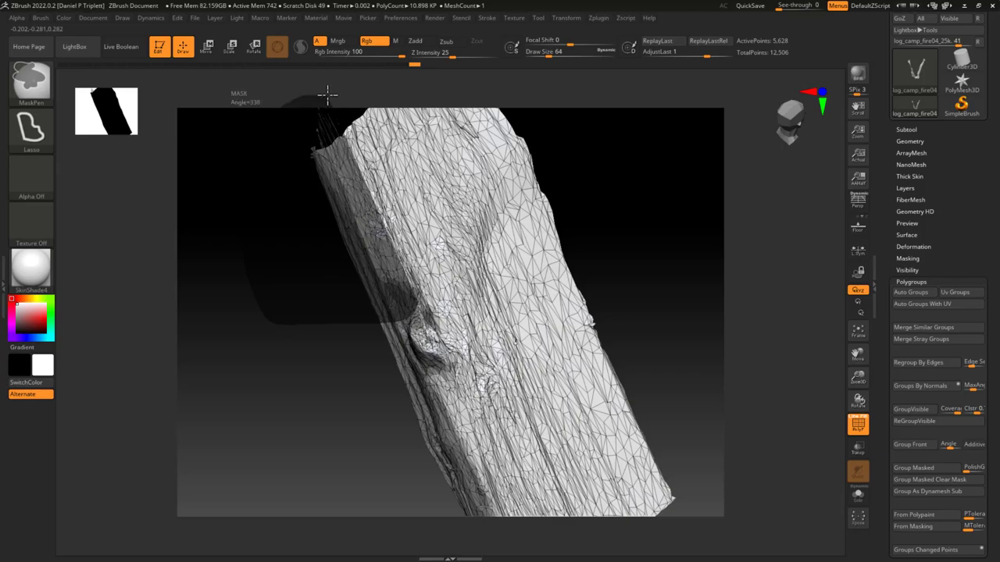
ctrl+drag(328, 94, 320, 100)
mouse_move(638, 224)
mouse_down()
mouse_move(605, 232)
mouse_move(600, 297)
mouse_move(593, 203)
mouse_move(617, 227)
mouse_move(609, 190)
mouse_move(645, 284)
mouse_up()
drag(566, 199, 465, 251)
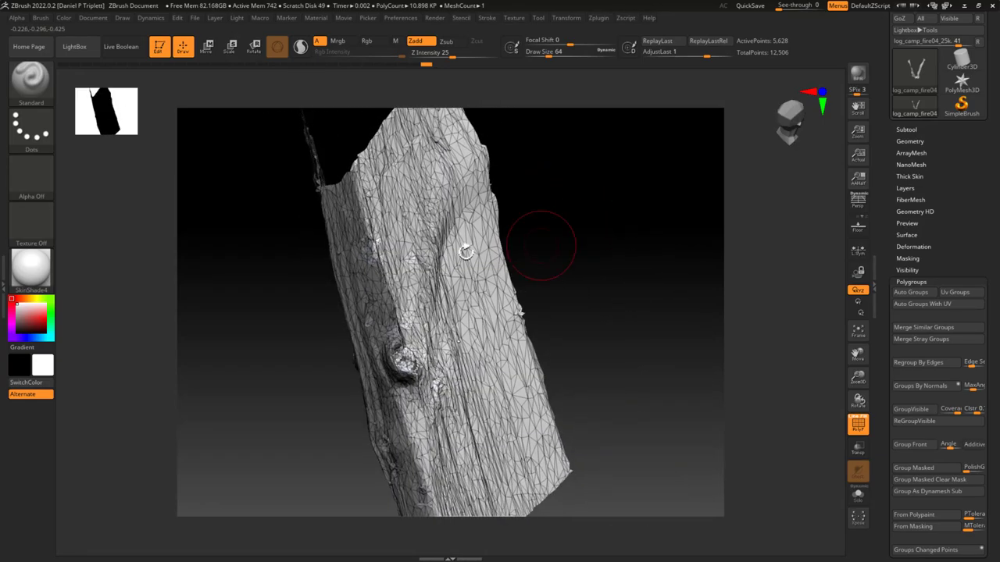
Extend the split-face mask along the ridge from below the knot to the log's lower end
drag(625, 328, 549, 288)
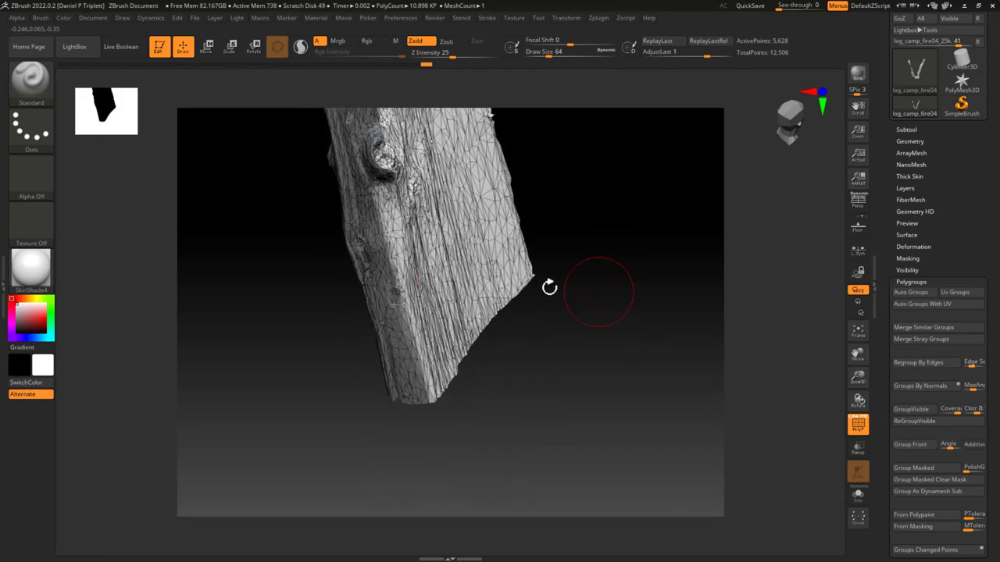
drag(551, 423, 529, 401)
drag(569, 455, 435, 310)
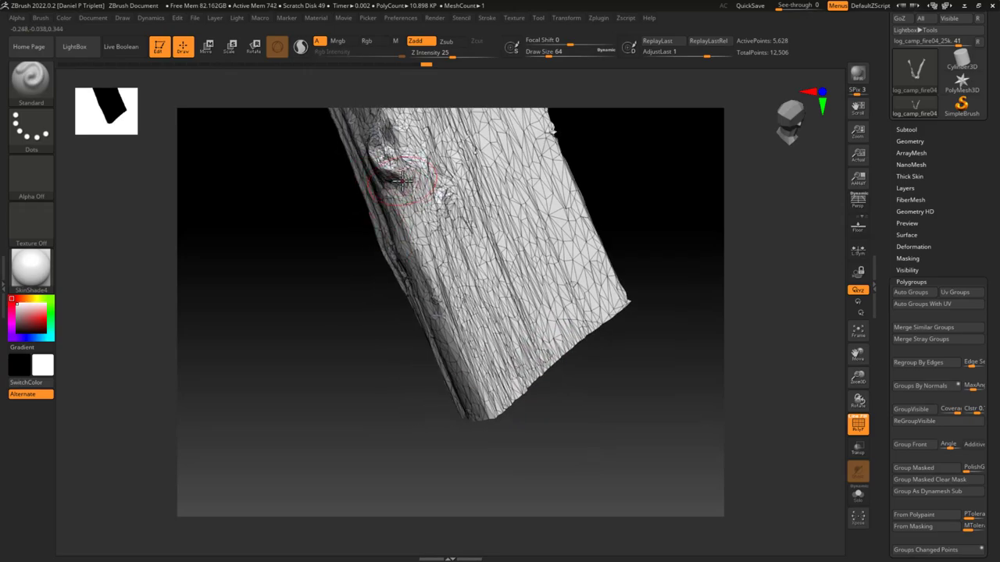
key(ctrl)
mouse_move(406, 181)
ctrl+mouse_down()
mouse_move(380, 413)
mouse_move(452, 478)
mouse_move(508, 484)
ctrl+mouse_up()
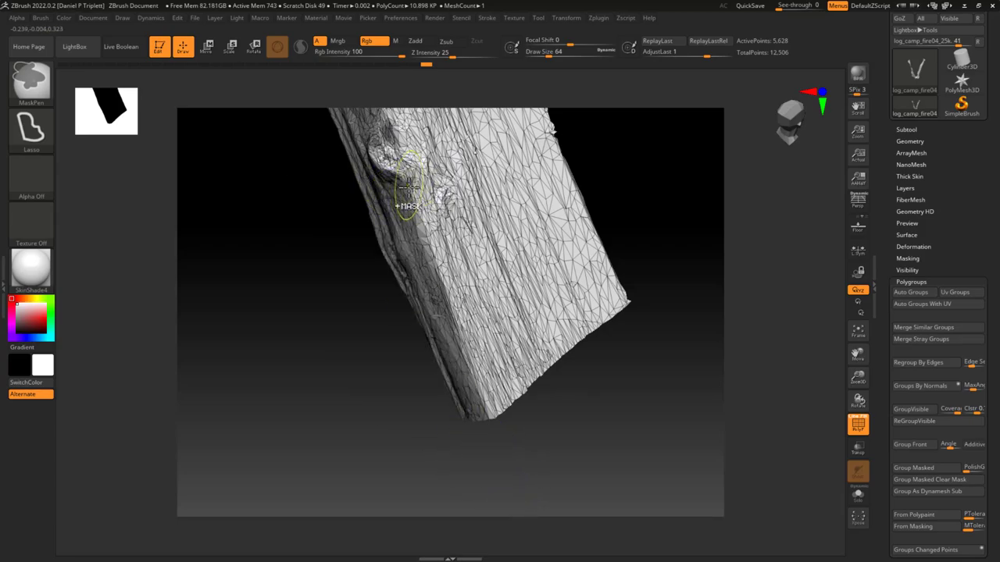
mouse_move(385, 383)
ctrl+mouse_down()
mouse_move(503, 477)
mouse_move(536, 426)
mouse_move(587, 419)
mouse_move(554, 279)
mouse_move(582, 414)
mouse_move(569, 332)
mouse_move(440, 308)
ctrl+mouse_up()
drag(551, 271, 463, 290)
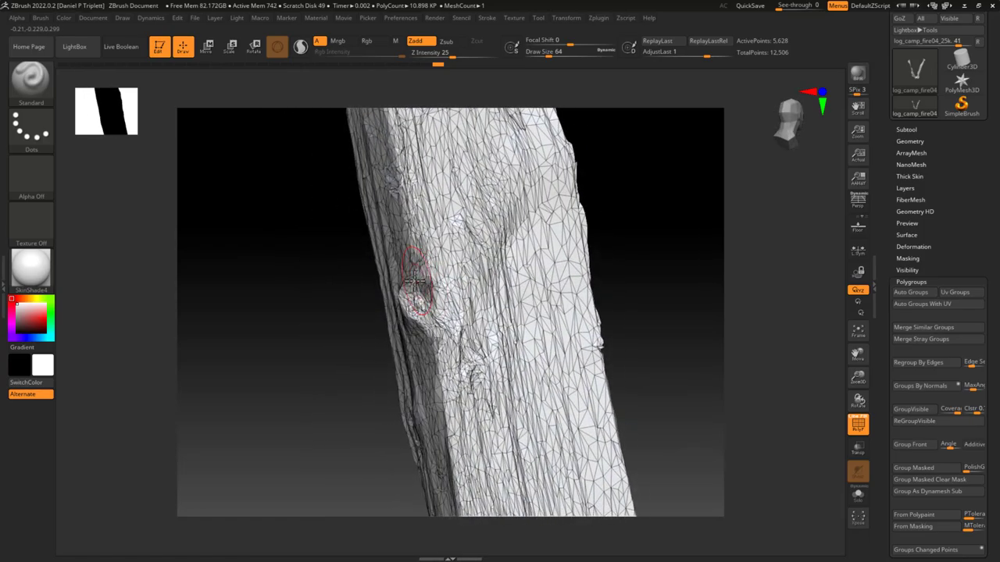
Change the MaskPen stroke from Lasso to Dots for painting the mask around the knot
mouse_move(627, 239)
mouse_down()
mouse_move(649, 281)
mouse_move(665, 270)
mouse_up()
mouse_move(712, 200)
mouse_down()
mouse_move(726, 205)
mouse_move(730, 317)
mouse_move(731, 309)
mouse_move(442, 277)
mouse_up()
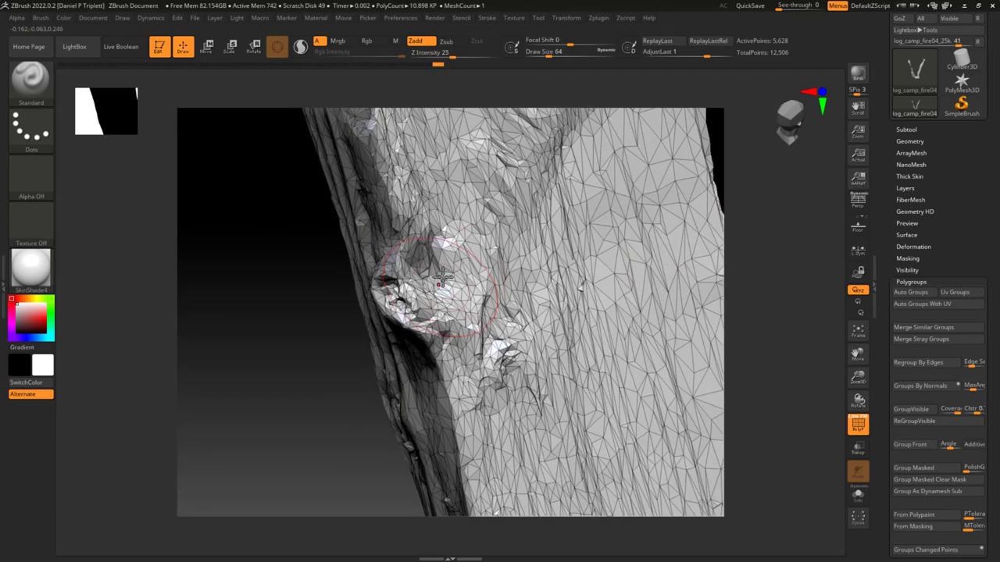
key(ctrl)
click(31, 132)
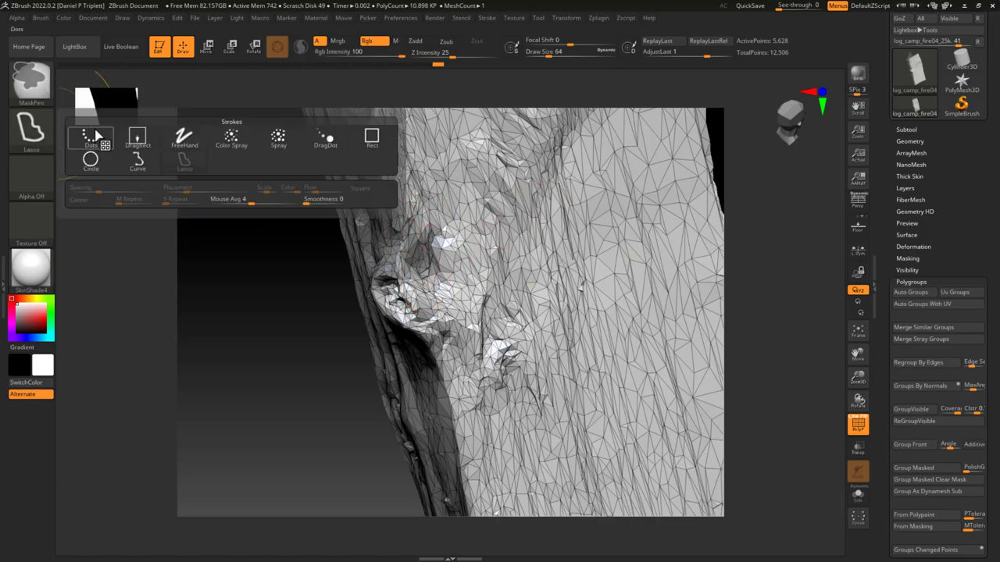
mouse_move(86, 140)
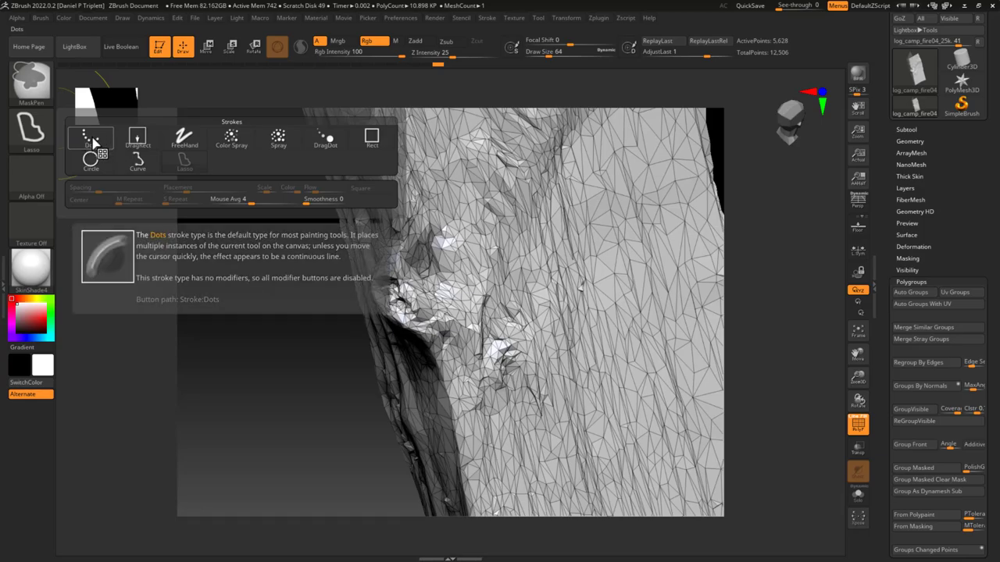
click(92, 141)
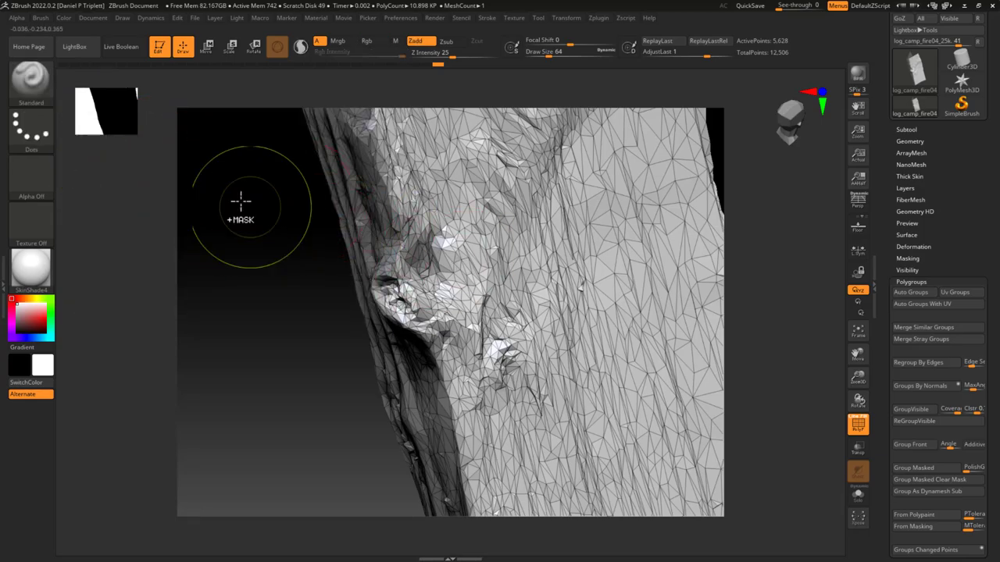
ctrl+drag(238, 195, 559, 322)
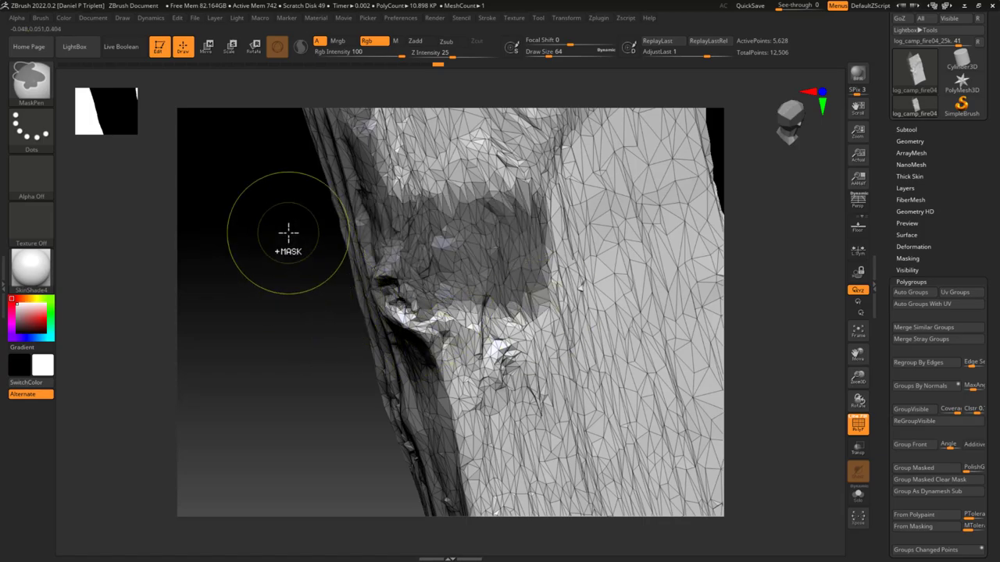
ctrl+drag(260, 195, 308, 223)
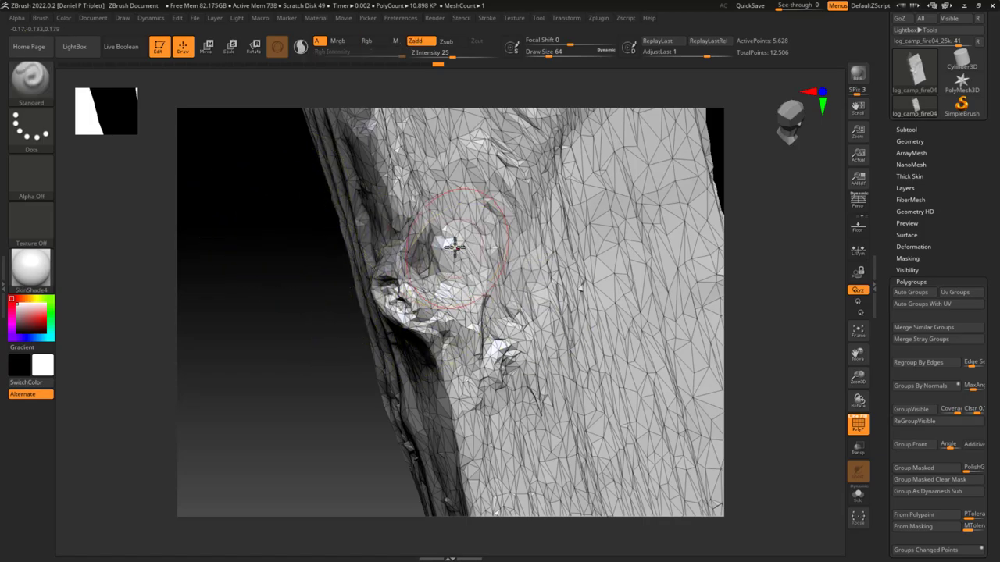
drag(335, 277, 330, 282)
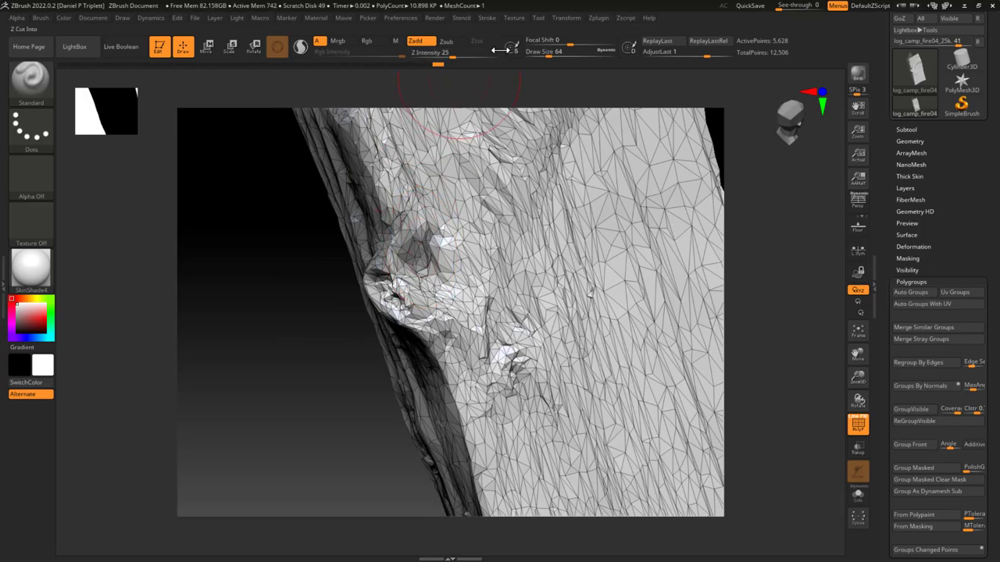
Reduce the Draw Size to 21.62277, erase the stray mask in the hollow beside the knot and hide the polyframe
key(ctrl)
drag(549, 57, 540, 53)
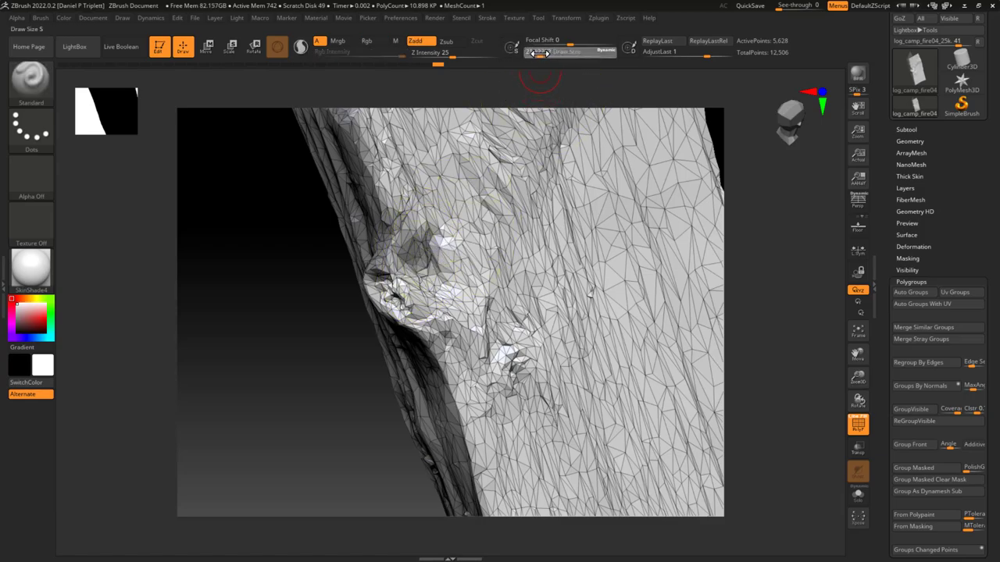
key(ctrl)
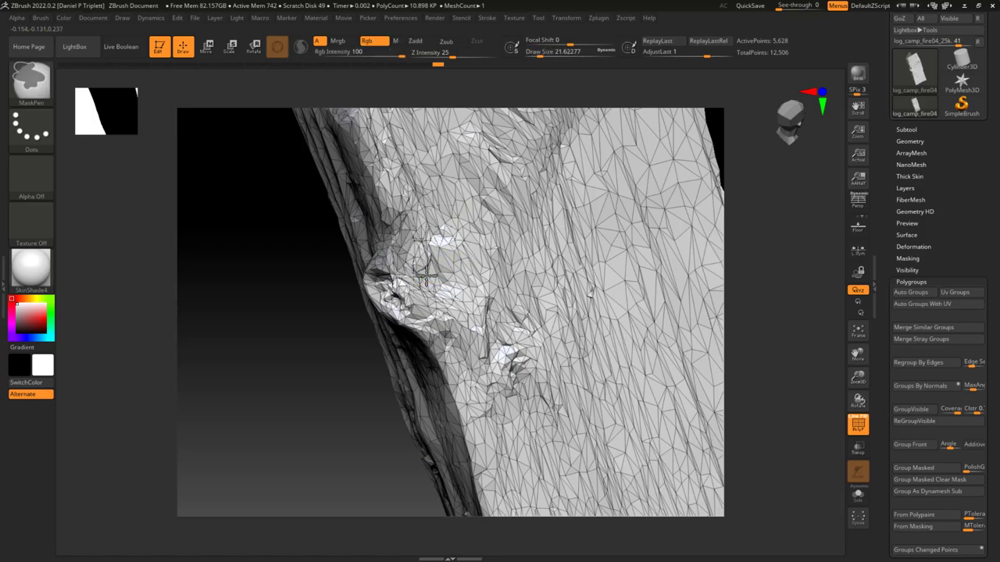
click(857, 426)
key(ctrl)
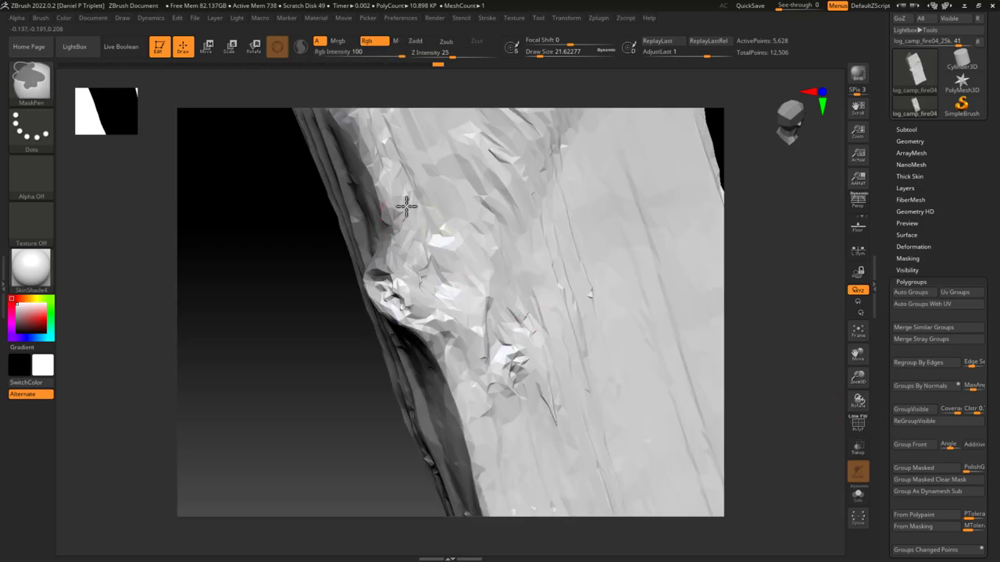
Touch up the split-face mask around the base of the protruding knot from both sides of the ridge
mouse_move(307, 286)
mouse_down()
mouse_move(319, 297)
mouse_move(343, 260)
mouse_up()
key(ctrl)
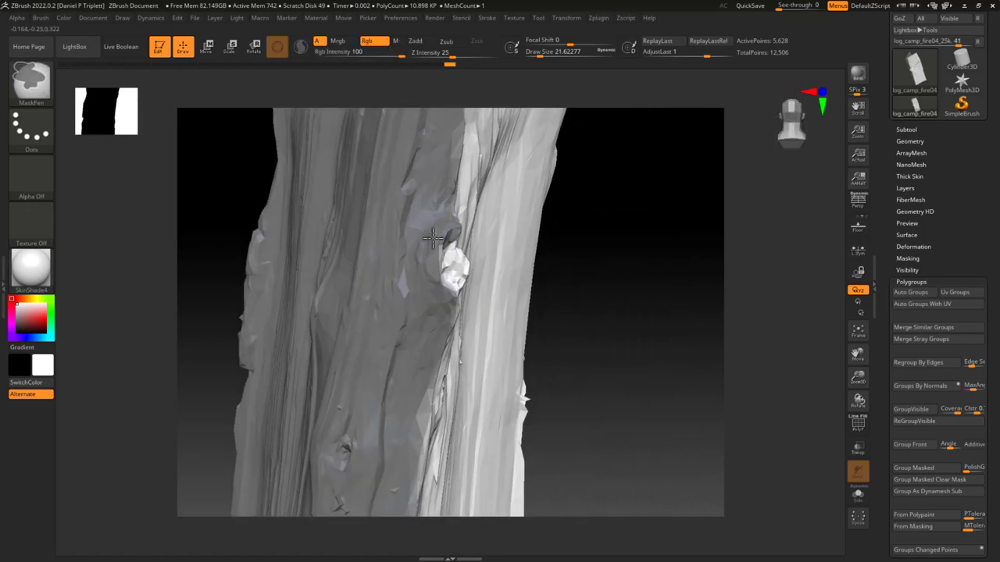
mouse_move(431, 256)
mouse_down()
mouse_move(585, 273)
mouse_move(571, 263)
mouse_up()
key(ctrl)
mouse_move(331, 236)
mouse_down()
mouse_move(395, 260)
mouse_move(367, 249)
mouse_up()
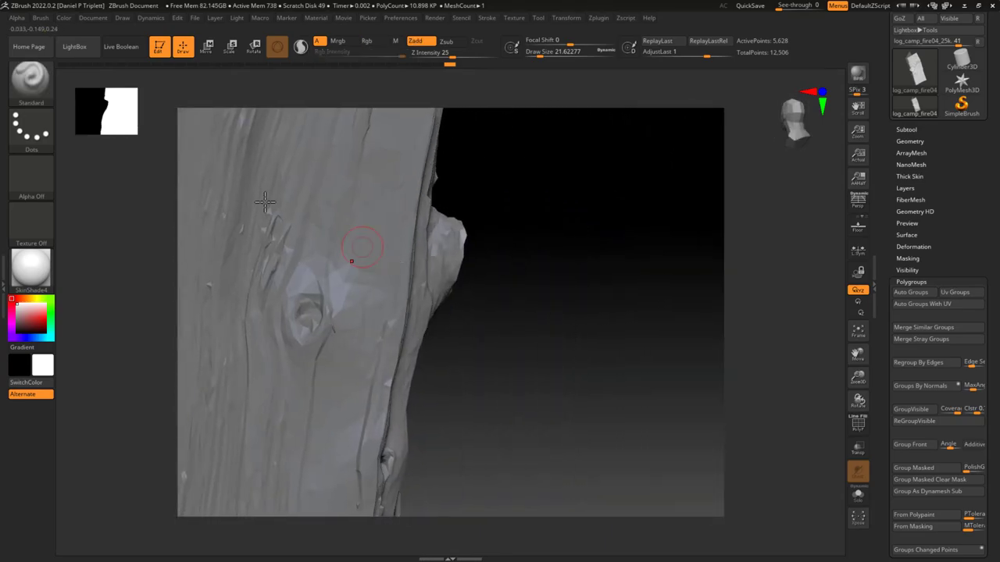
Change the MaskPen stroke to Lasso, group the masked split face into its own polygroup and show the polyframe
ctrl+click(33, 129)
click(186, 171)
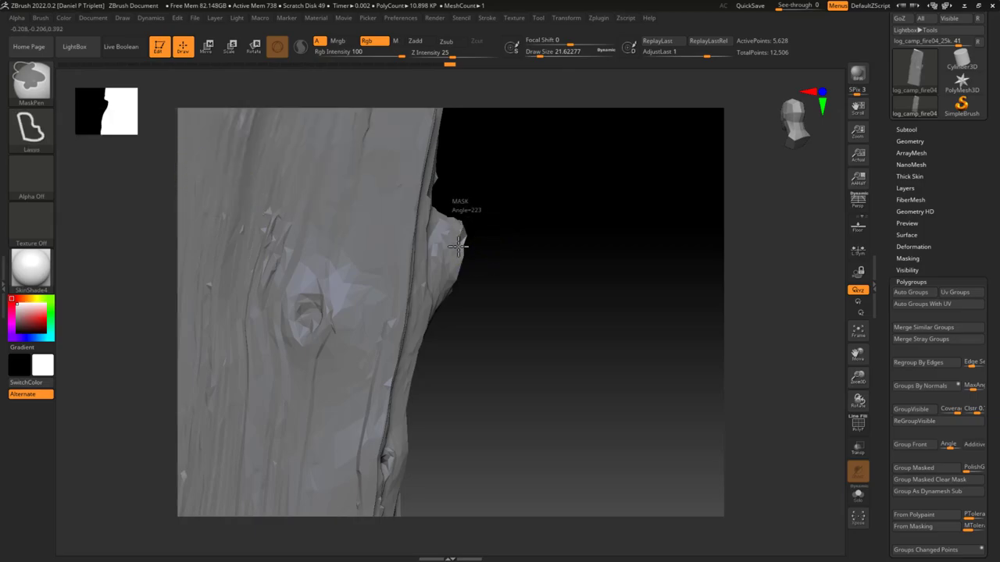
mouse_move(513, 251)
mouse_down()
mouse_move(500, 230)
mouse_move(442, 209)
mouse_move(520, 230)
mouse_move(503, 195)
mouse_up()
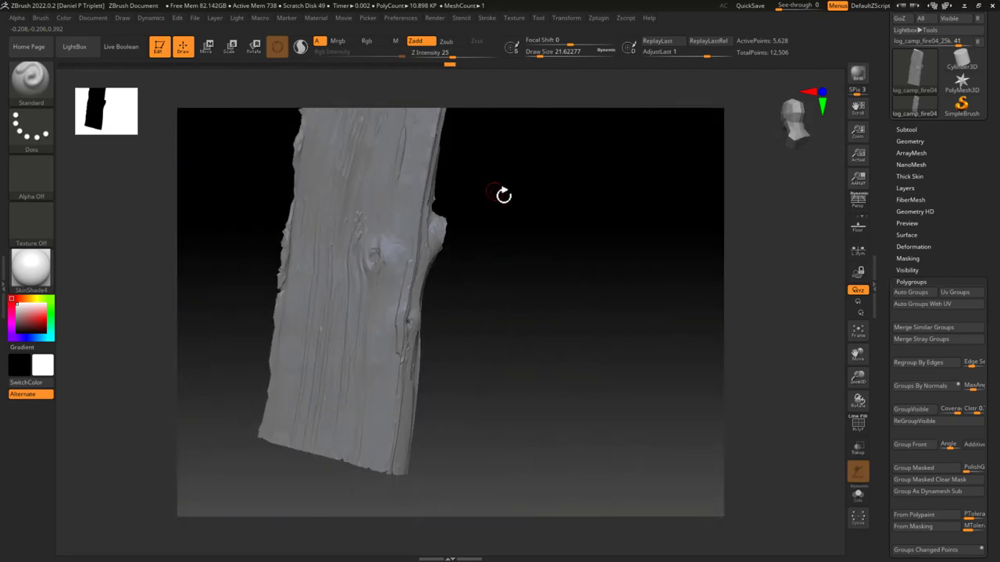
click(909, 469)
click(858, 426)
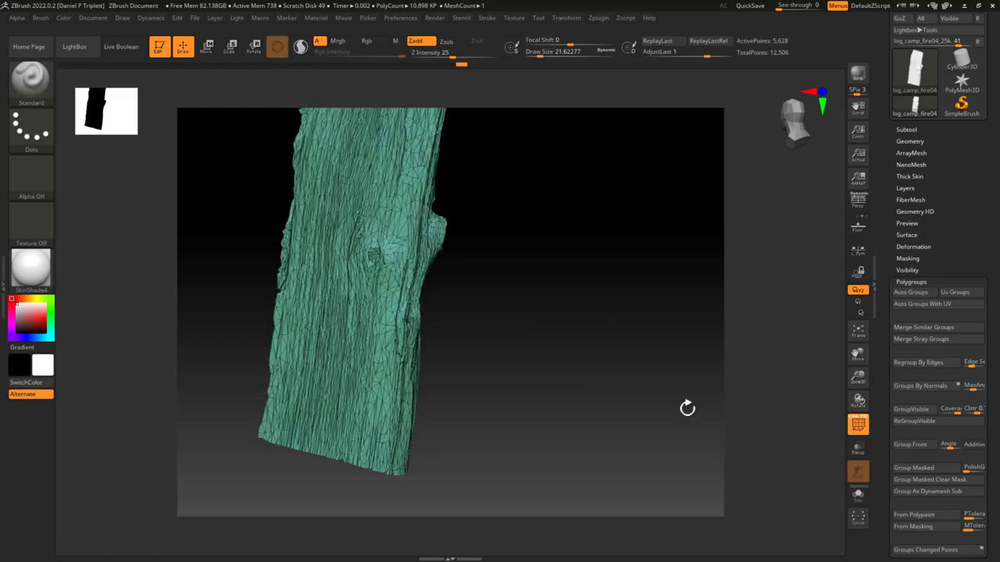
Add the missed faces along the ridge below the knot to the split-face mask and regroup the masked area
drag(512, 315, 458, 346)
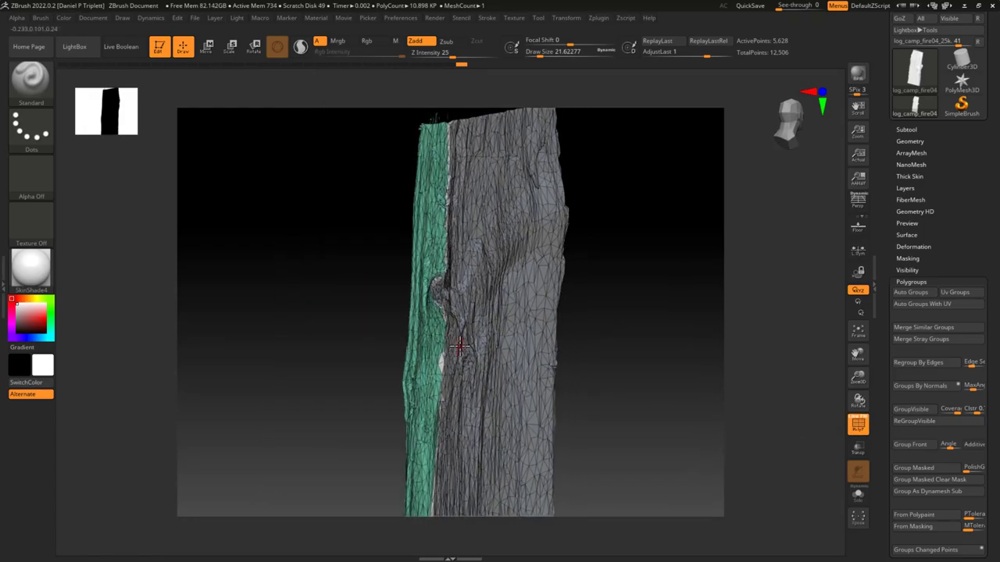
drag(670, 232, 516, 346)
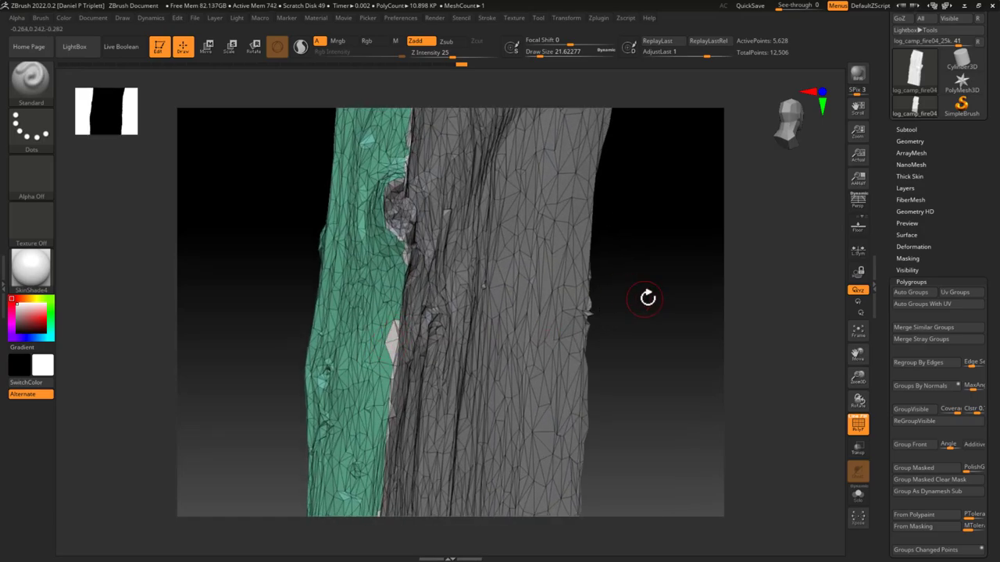
drag(645, 283, 250, 215)
key(ctrl)
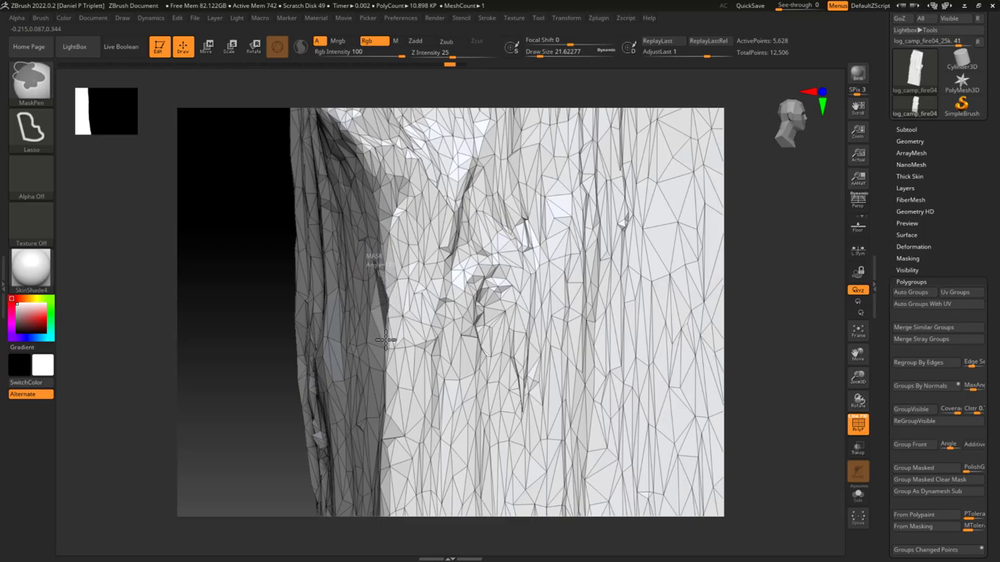
mouse_move(387, 353)
ctrl+mouse_down()
mouse_move(344, 328)
mouse_move(257, 315)
mouse_move(234, 289)
ctrl+mouse_up()
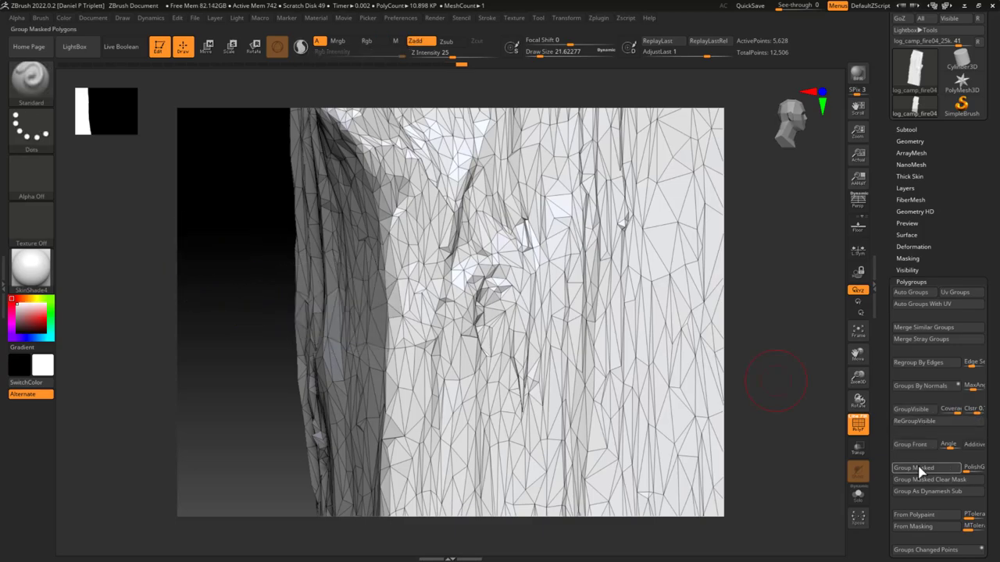
click(925, 468)
drag(755, 346, 547, 265)
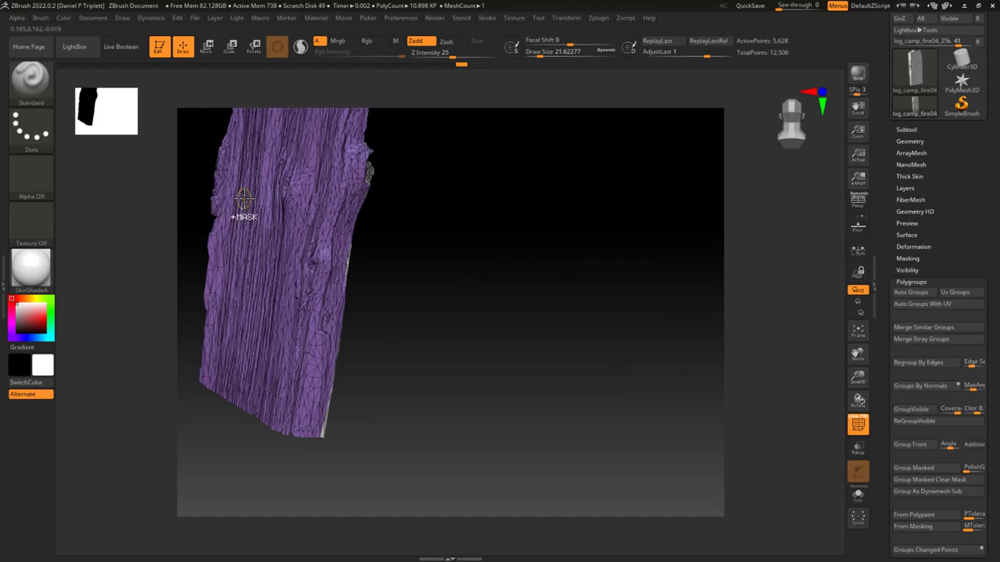
Hide the grouped split face, mask the remaining knotted split face and group it, clearing the mask
ctrl+shift+click(239, 212)
drag(434, 263, 476, 226)
mouse_move(291, 141)
mouse_down()
mouse_move(511, 408)
mouse_move(468, 314)
mouse_move(476, 299)
mouse_move(308, 158)
mouse_move(351, 509)
mouse_move(215, 297)
mouse_up()
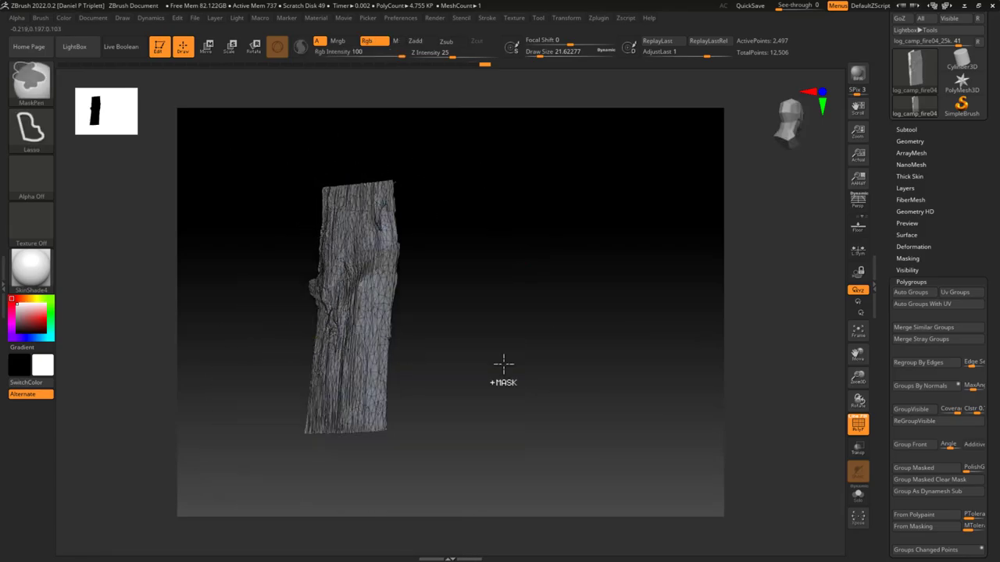
click(929, 478)
drag(648, 421, 593, 367)
Toggle the polygroups' visibility to check the separated faces, and restore the whole log
key(ctrl+shift)
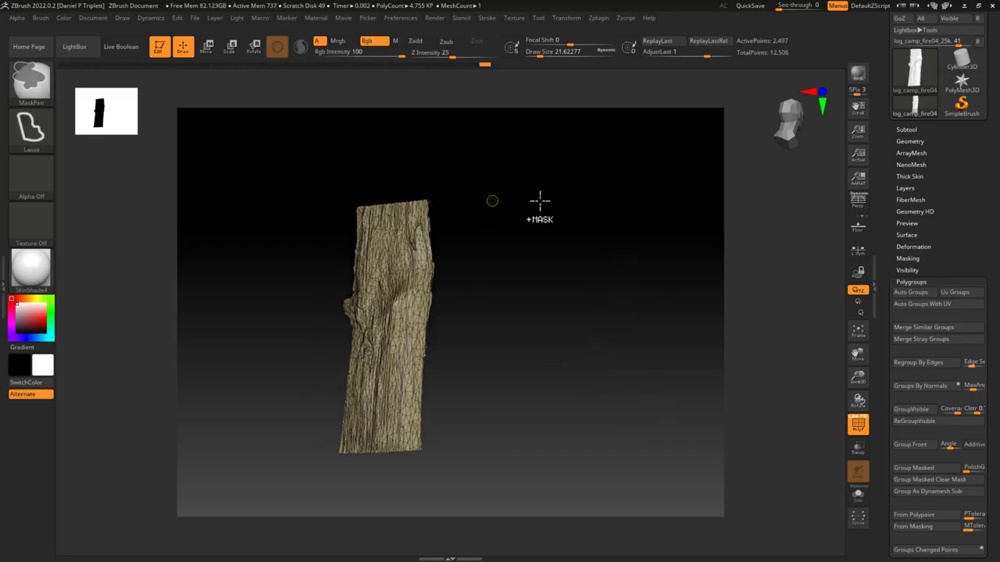
ctrl+shift+click(558, 250)
drag(558, 250, 414, 306)
key(ctrl+shift)
ctrl+shift+click(401, 289)
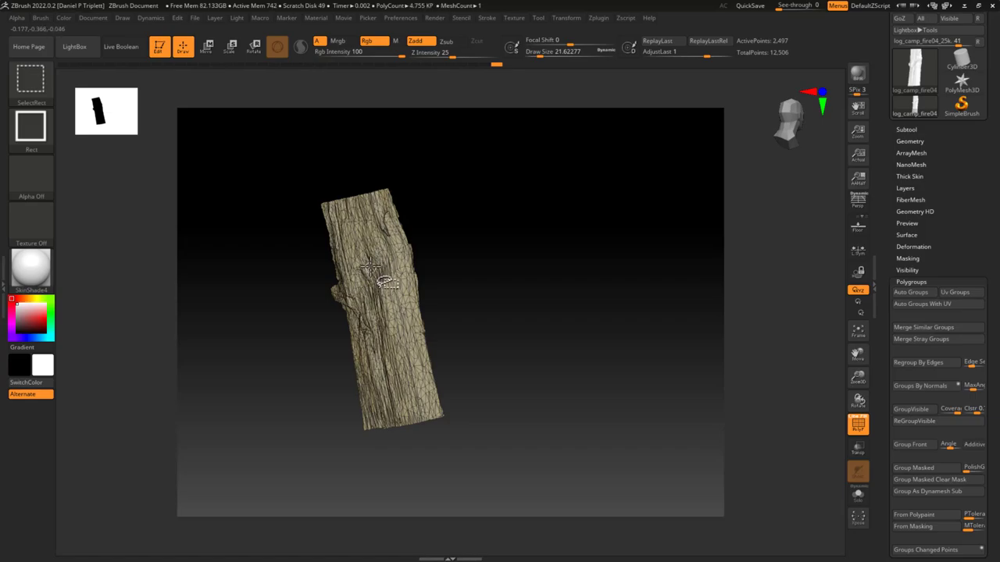
ctrl+shift+click(536, 297)
drag(550, 319, 365, 307)
key(ctrl+shift)
ctrl+shift+click(365, 307)
drag(571, 357, 605, 283)
key(ctrl+shift)
ctrl+shift+click(605, 283)
mouse_move(565, 326)
mouse_down()
mouse_move(529, 357)
mouse_move(499, 272)
mouse_move(553, 329)
mouse_move(618, 305)
mouse_move(571, 317)
mouse_move(607, 314)
mouse_move(599, 266)
mouse_move(536, 310)
mouse_move(504, 289)
mouse_move(529, 328)
mouse_move(524, 305)
mouse_move(515, 373)
mouse_move(528, 315)
mouse_up()
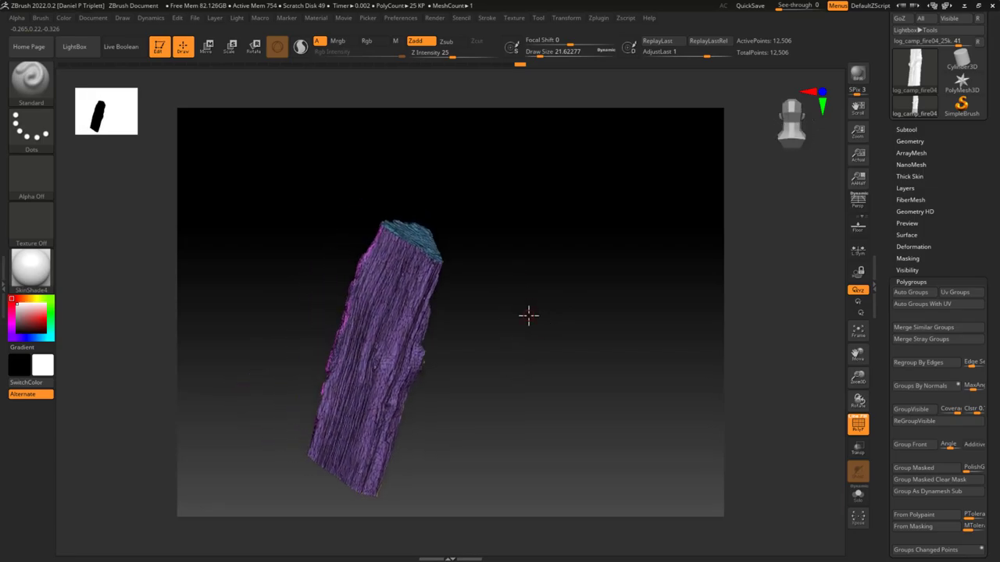
Dock the Zplugin palette and create a working clone of the log with UV Master
click(598, 19)
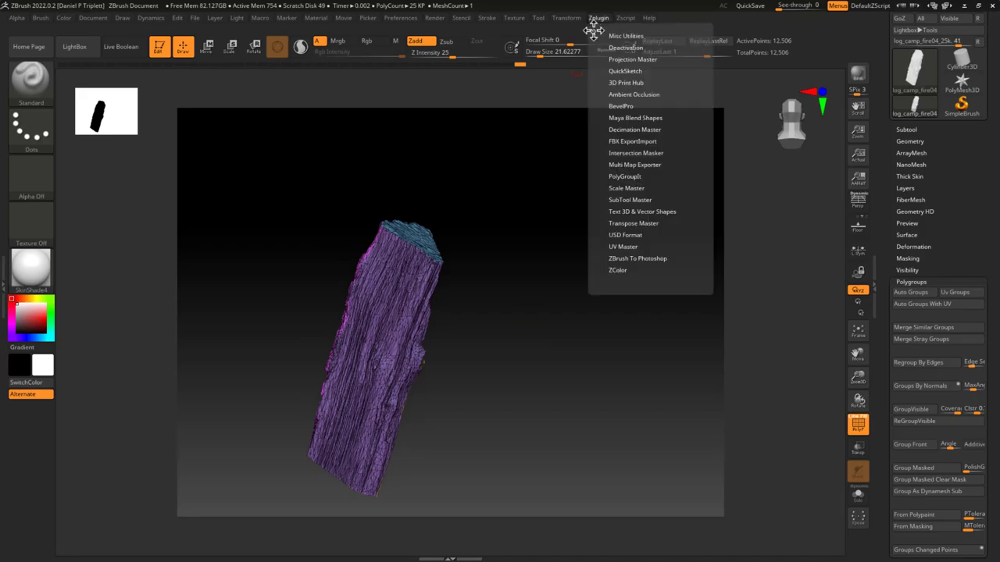
click(594, 30)
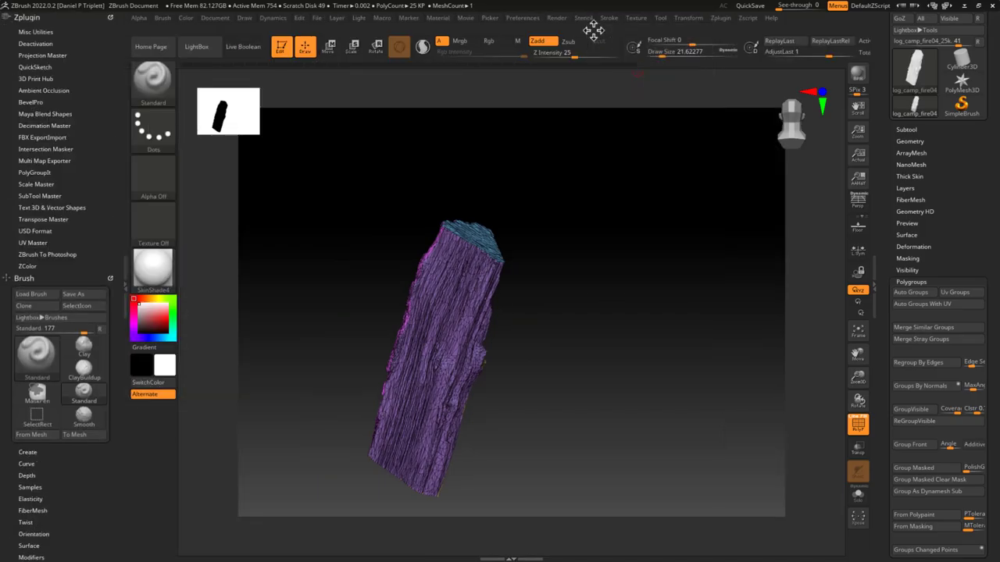
click(30, 243)
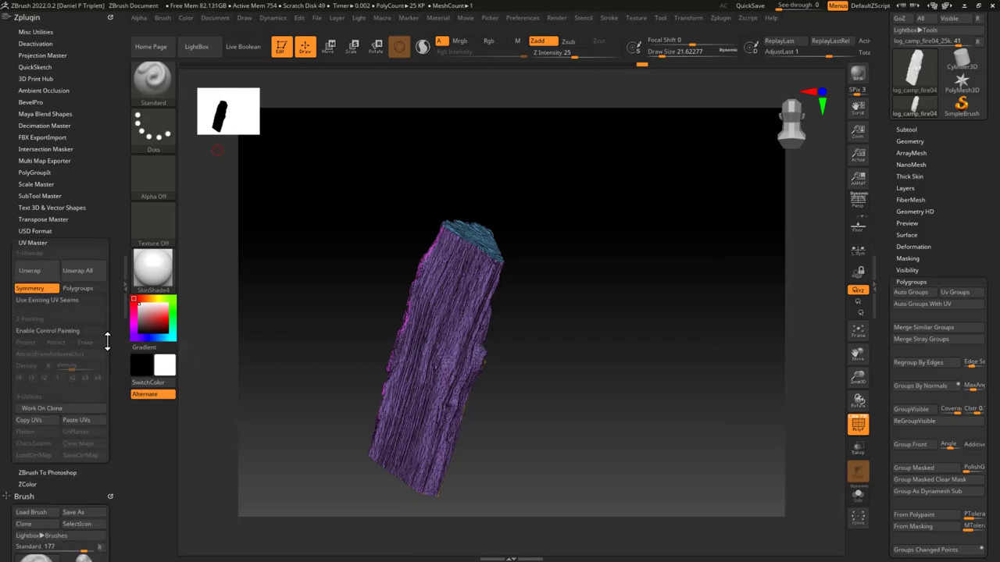
click(41, 408)
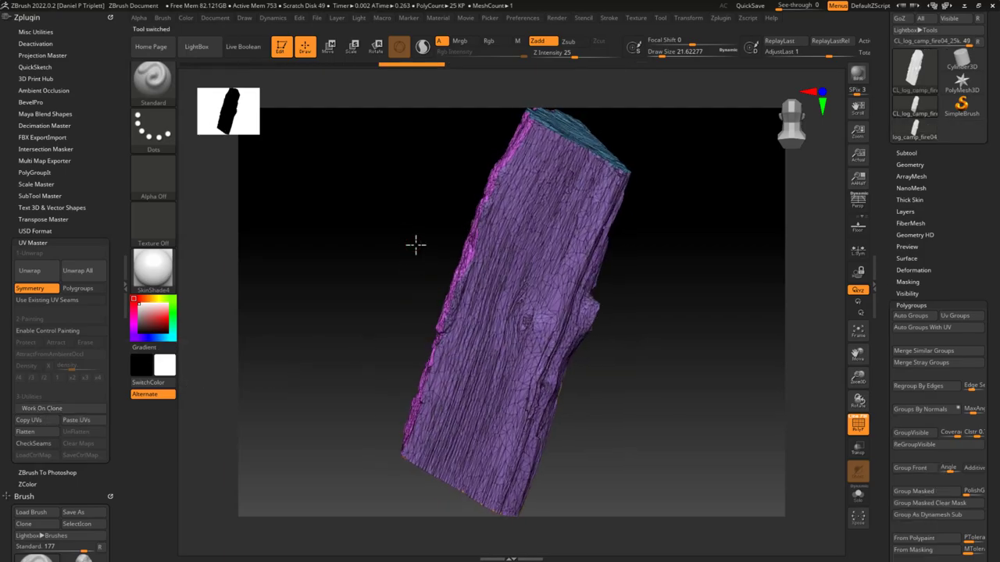
Check the polygroups on the cloned log and compare it with the original in the tool list
drag(415, 245, 654, 387)
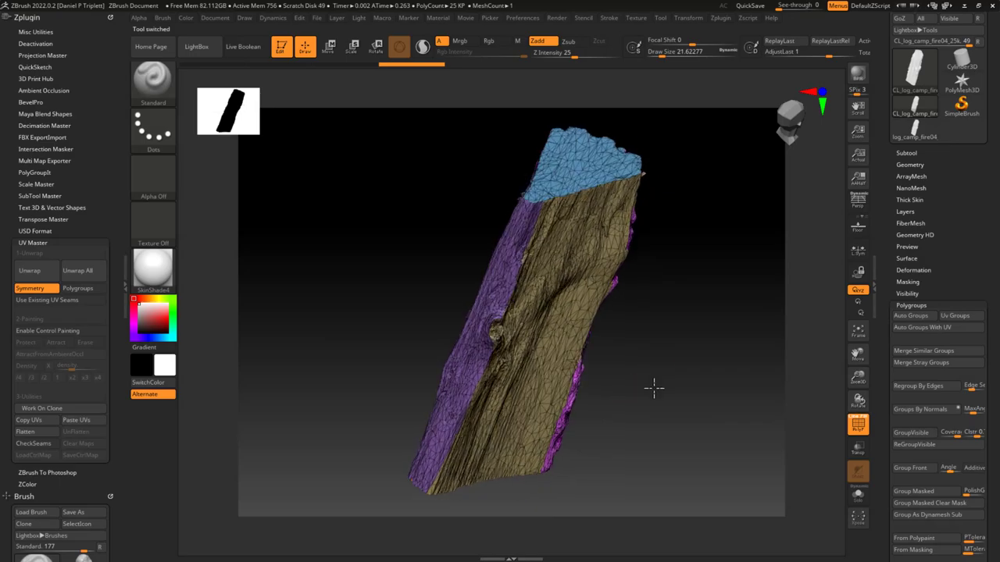
click(918, 74)
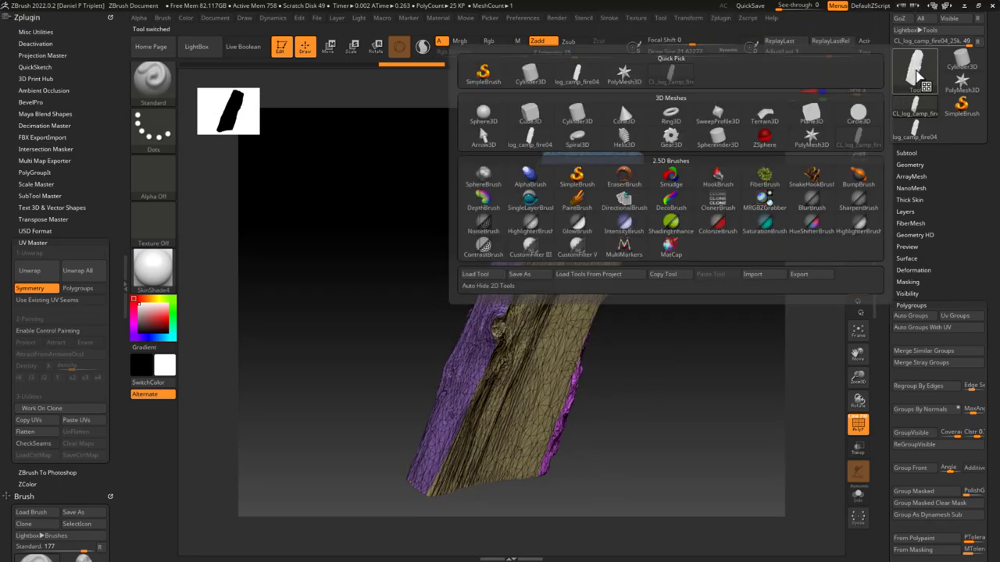
click(582, 83)
drag(655, 253, 706, 355)
Unwrap the clone in UV Master with Symmetry off and Polygroups on, and flatten it into its UV layout
click(30, 288)
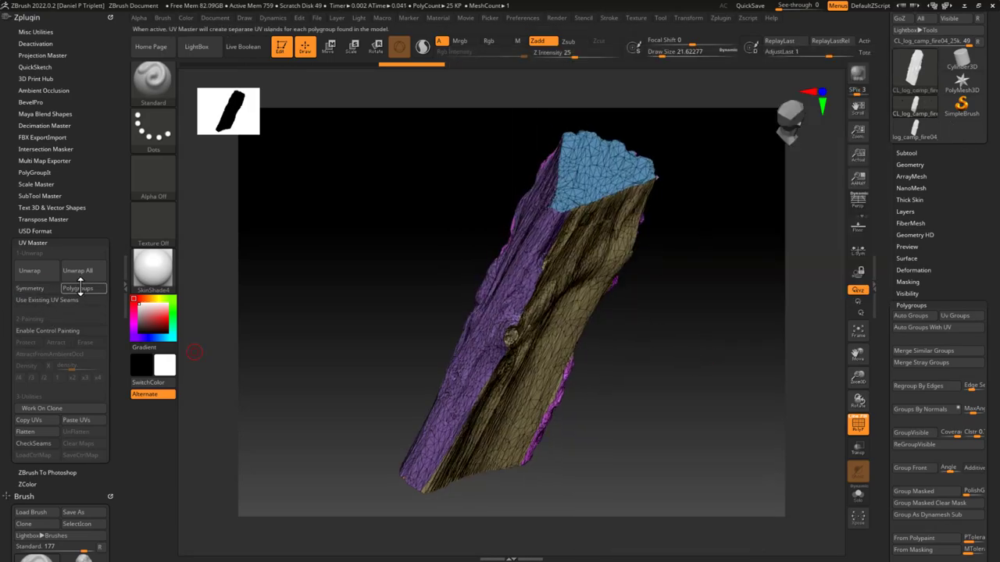
click(35, 273)
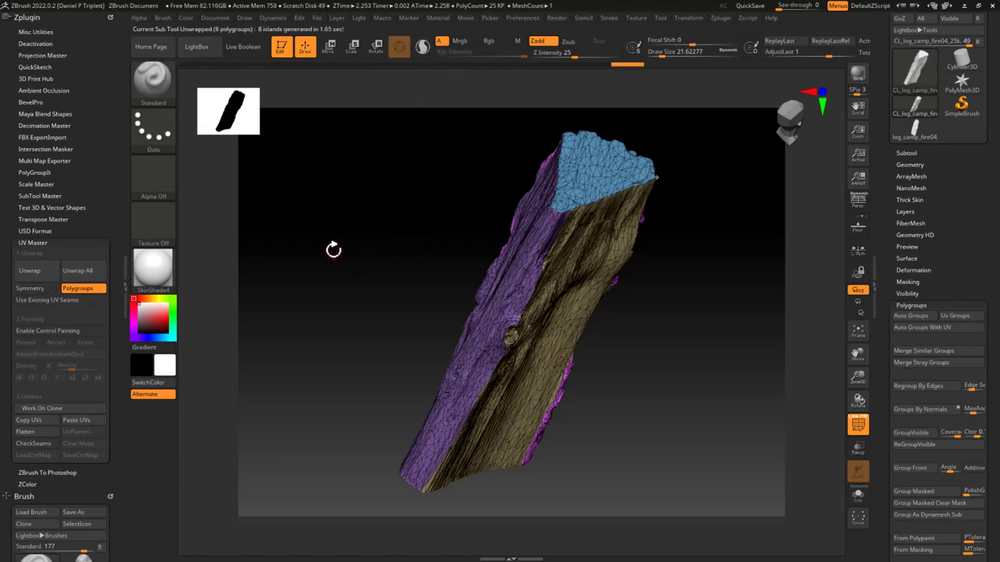
drag(330, 271, 231, 344)
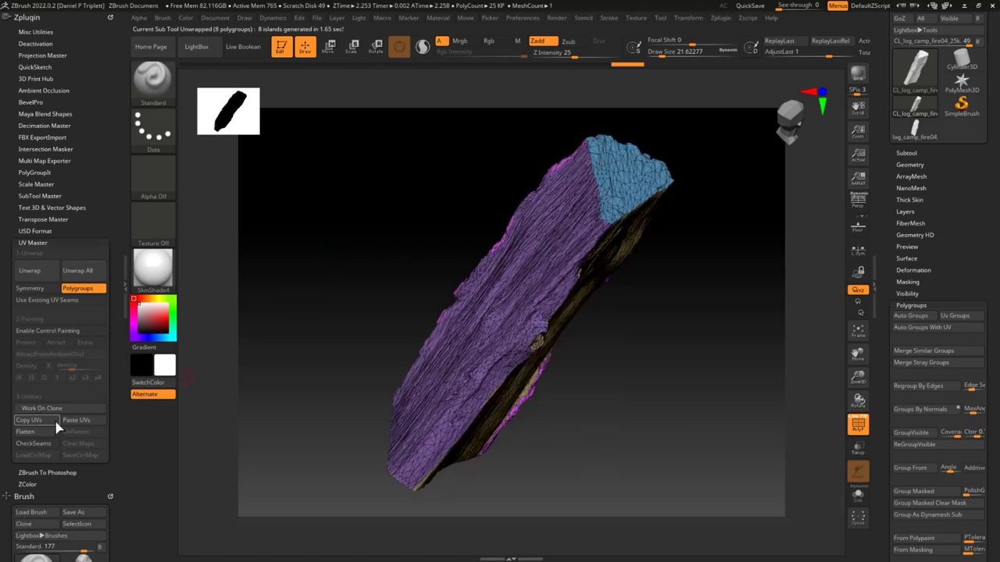
click(30, 432)
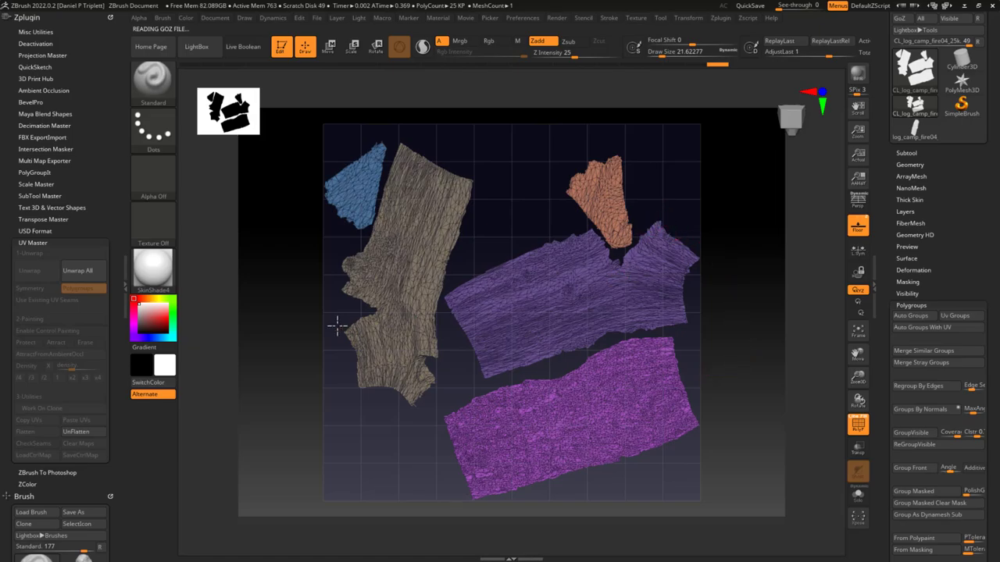
Examine the flattened UV islands of the bark, split faces and cut ends for shape and distortion
alt+drag(742, 268, 380, 278)
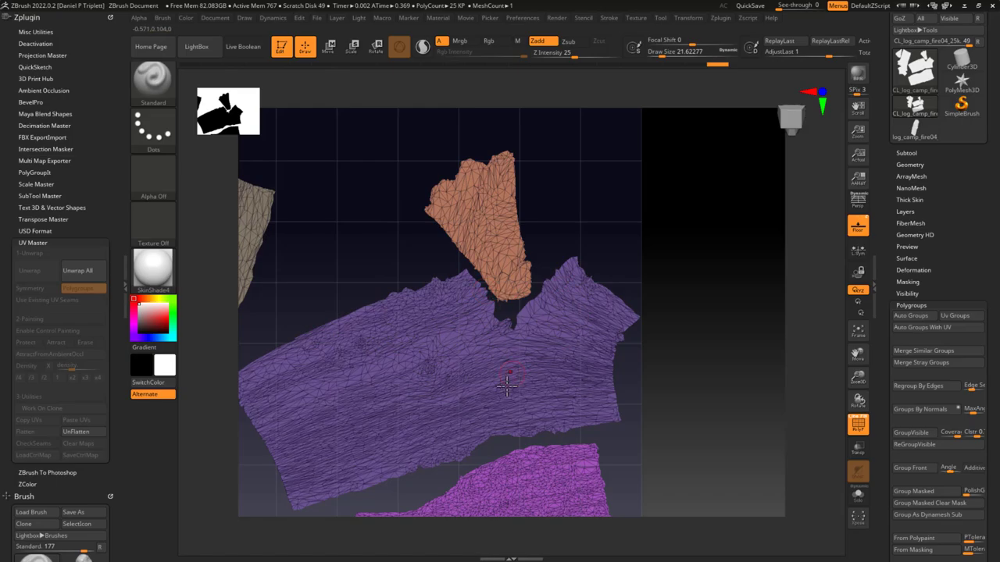
alt+drag(719, 383, 711, 325)
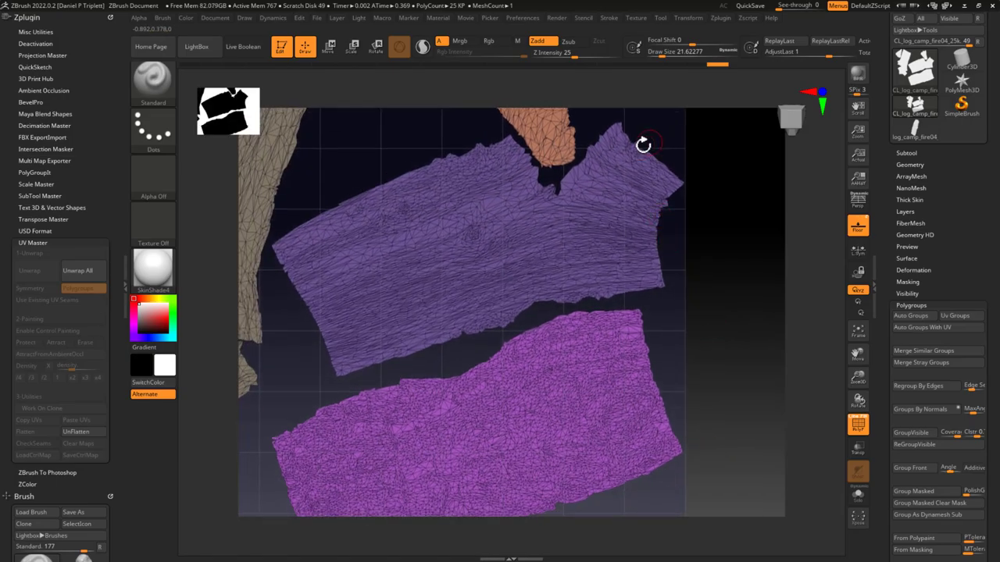
alt+drag(665, 273, 807, 352)
alt+drag(419, 205, 557, 208)
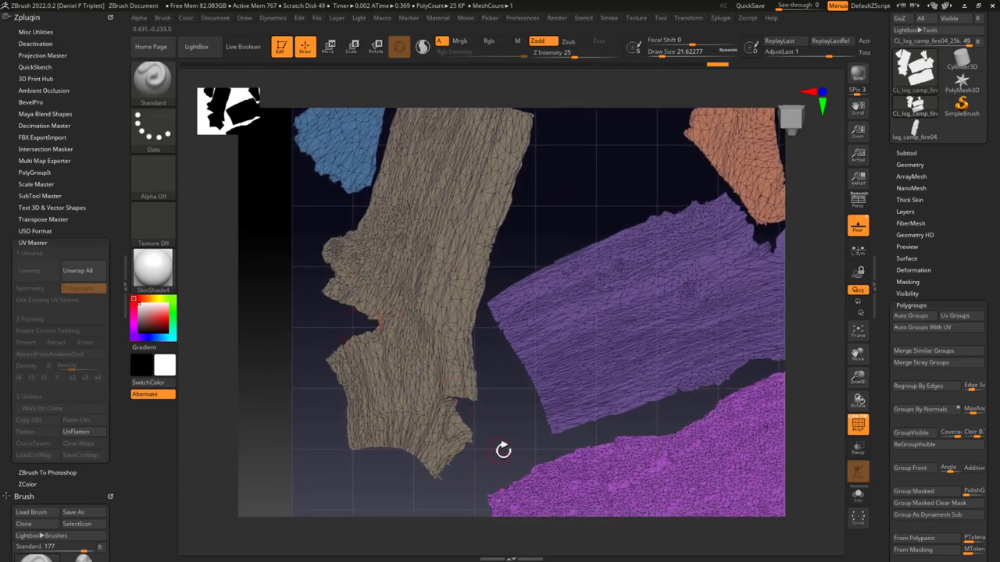
alt+drag(504, 448, 346, 286)
alt+drag(670, 432, 618, 479)
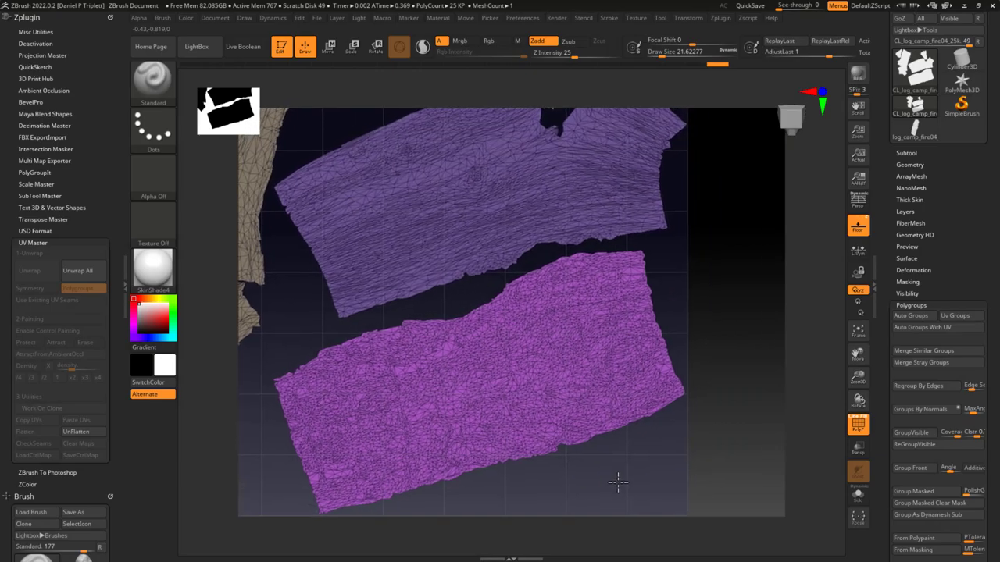
alt+drag(693, 302, 776, 202)
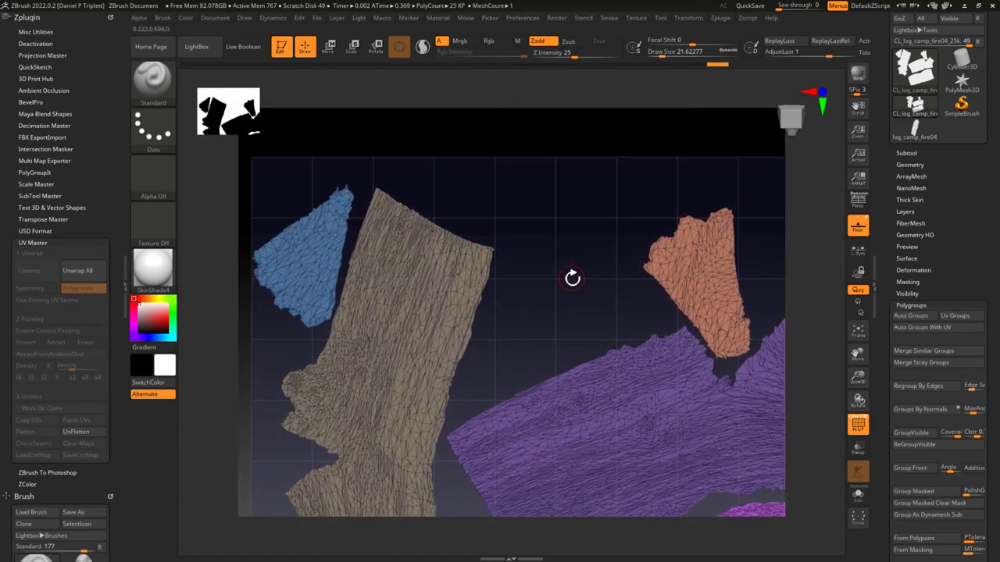
Unflatten the cloned log from its UV layout back into its 3D shape
alt+drag(573, 279, 560, 251)
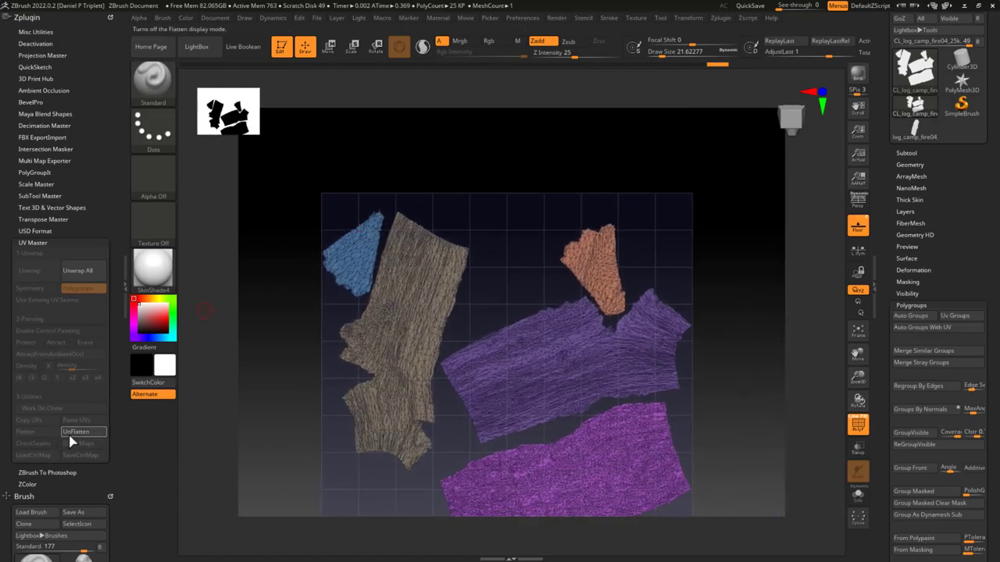
click(85, 435)
mouse_move(596, 424)
mouse_down()
mouse_move(643, 401)
mouse_move(623, 417)
mouse_move(604, 411)
mouse_up()
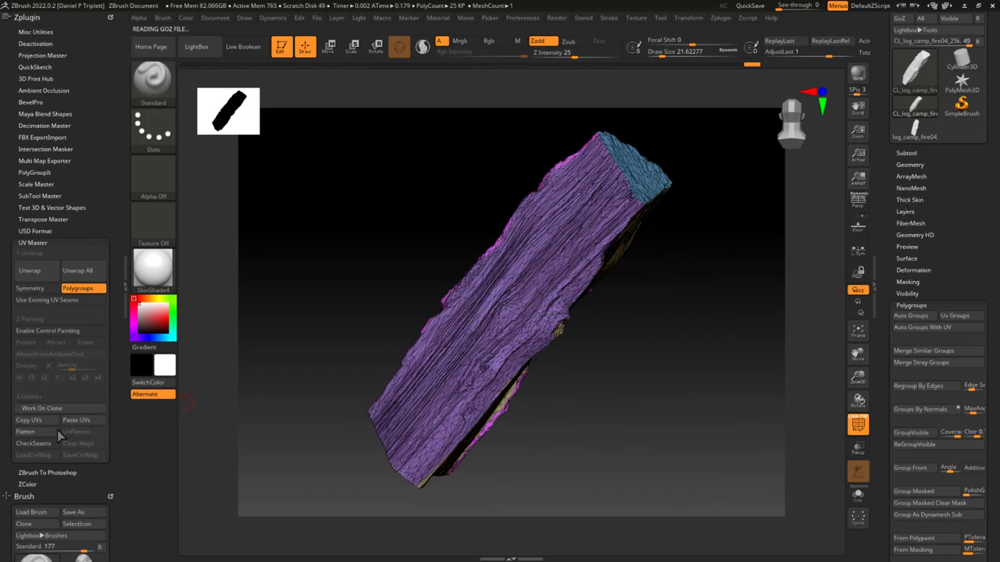
Export the unwrapped log clone as OBJ, replacing the existing log_camp_fire04_25k.obj in the log_camp_fire04 folder
click(959, 67)
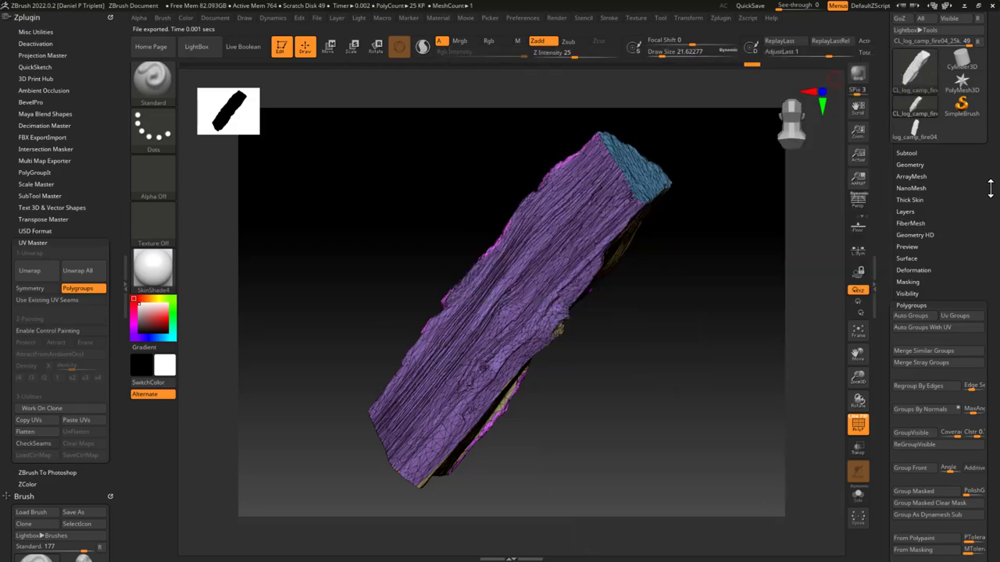
scroll(990, 188, up, 3)
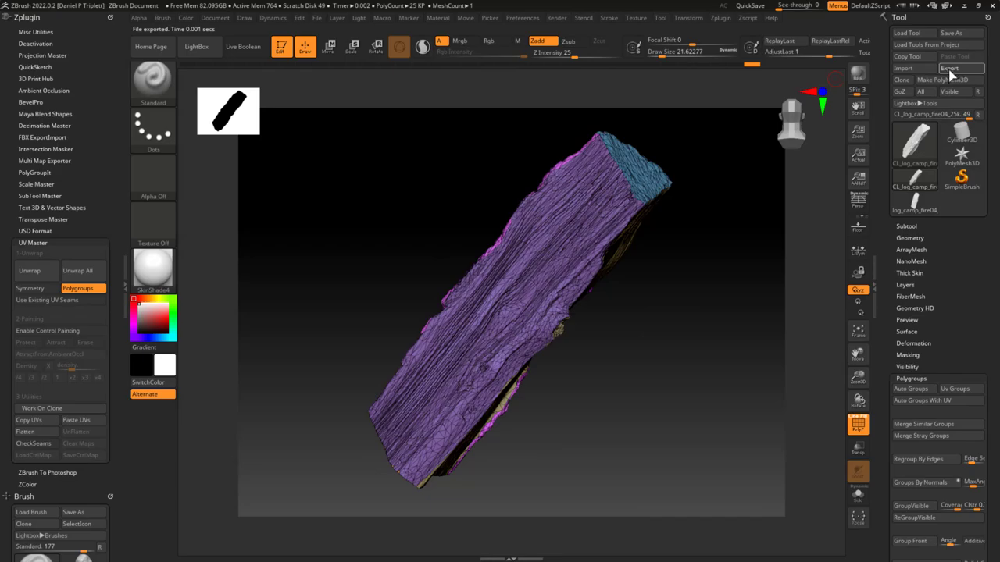
click(949, 71)
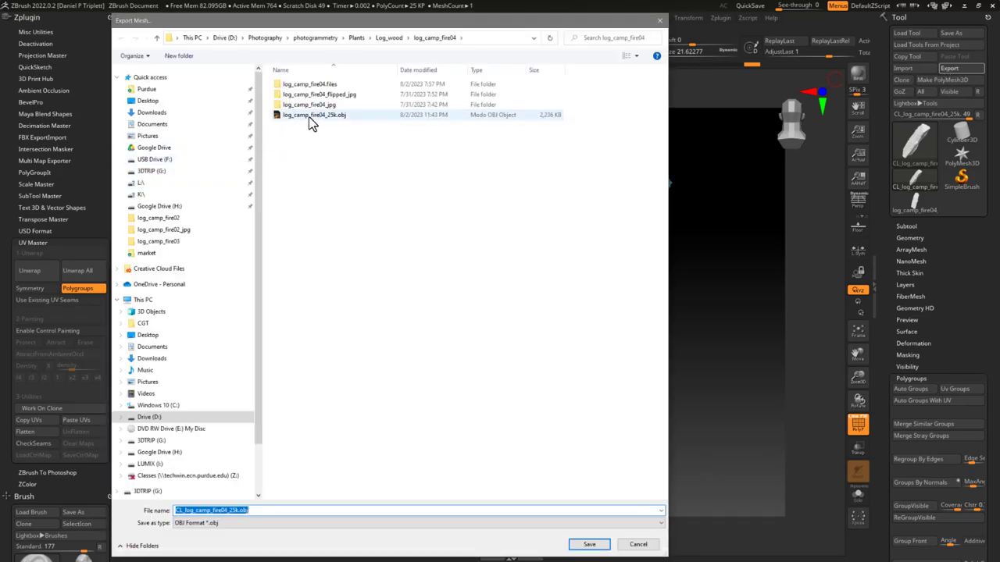
click(308, 117)
click(588, 545)
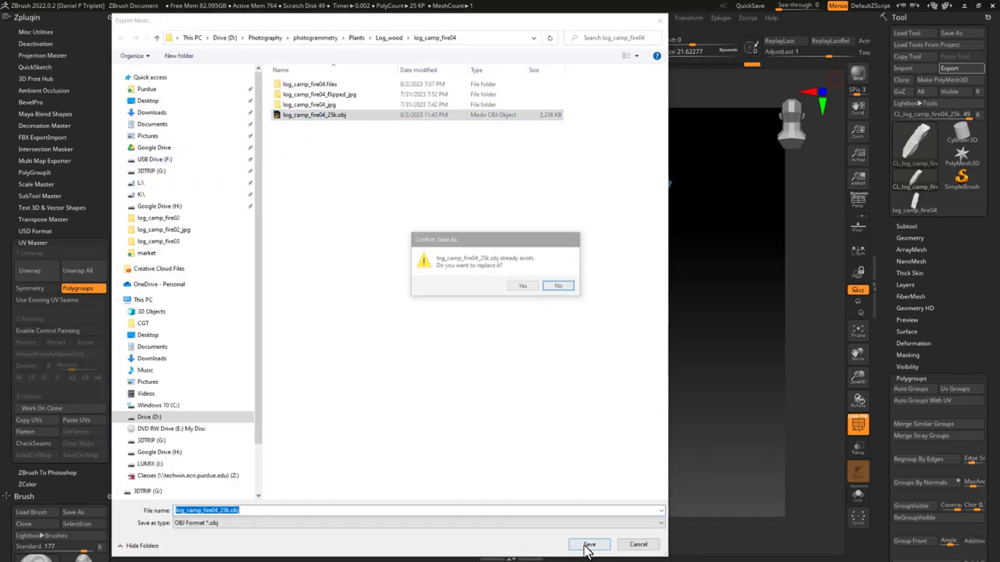
click(513, 288)
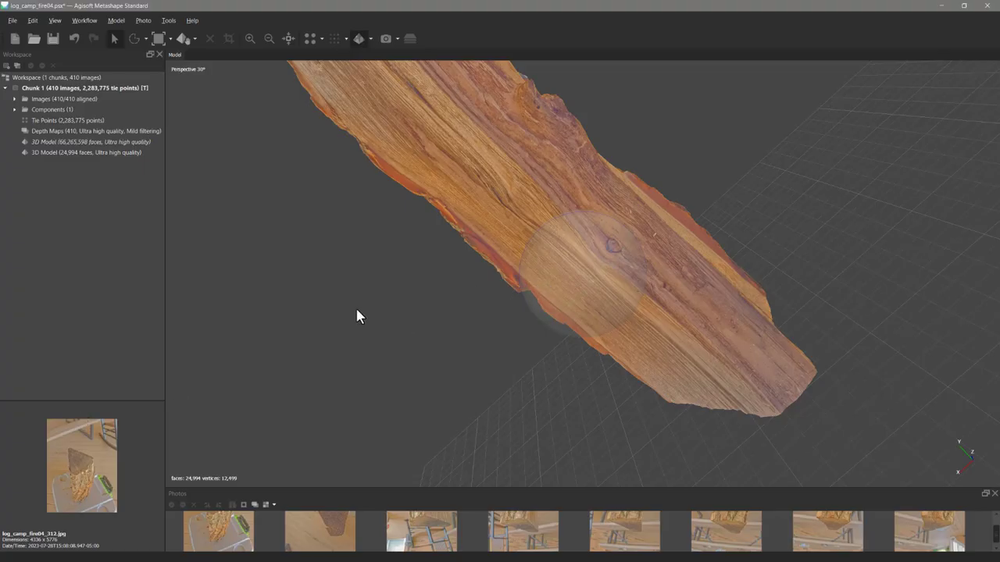
Switch to Agisoft Metashape and remove the 24,994-face 3D model from Chunk 1
drag(356, 312, 274, 239)
click(76, 153)
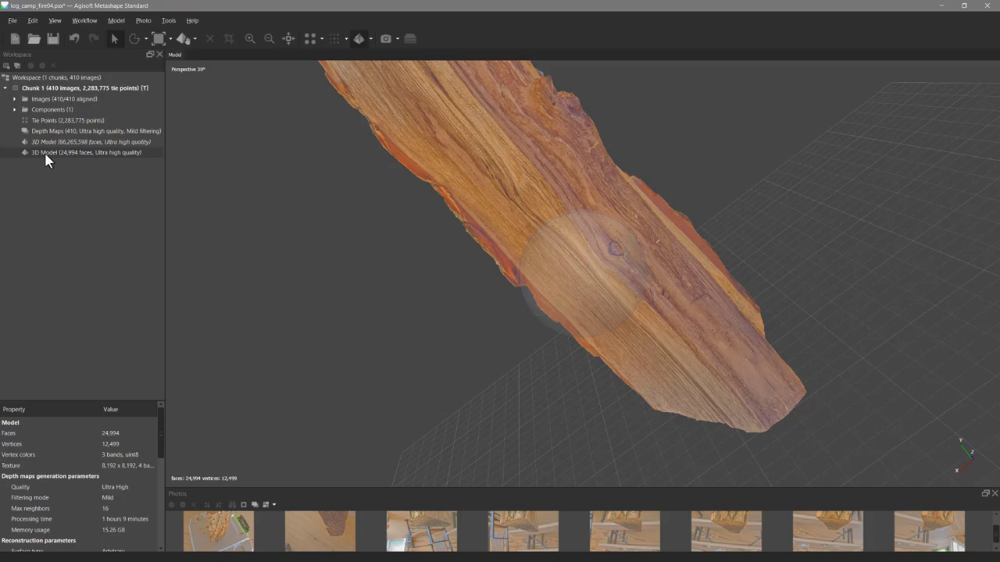
right_click(62, 153)
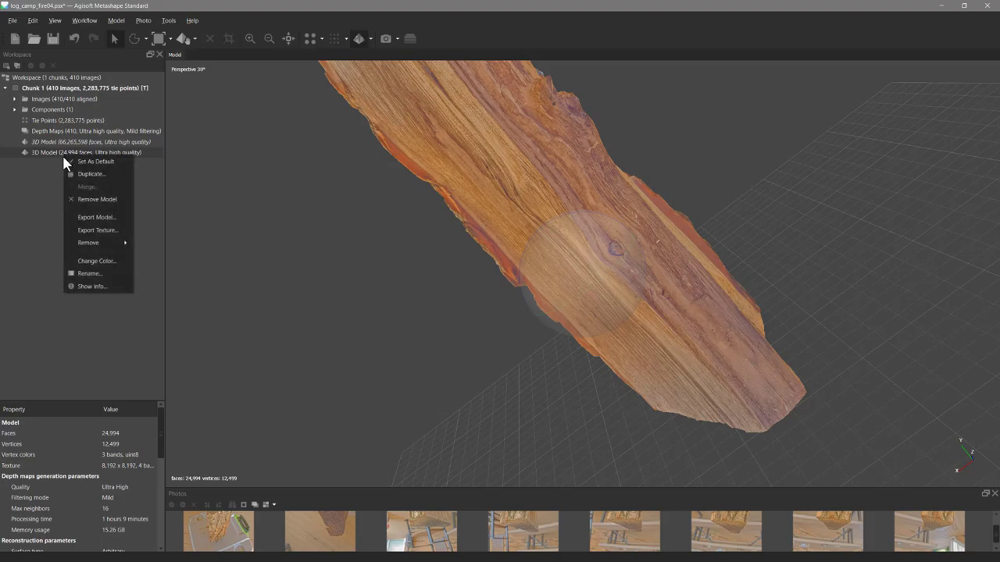
click(98, 200)
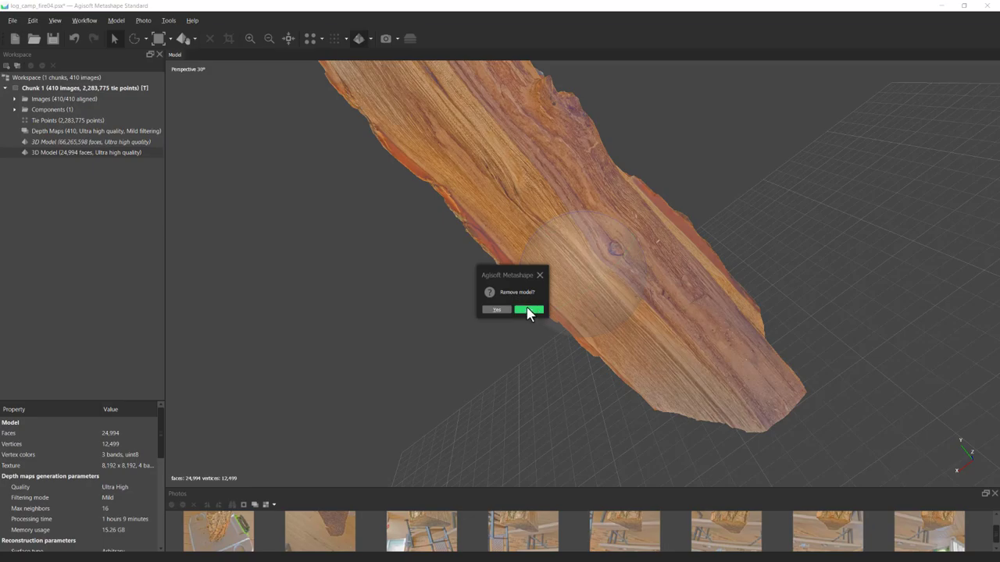
click(497, 310)
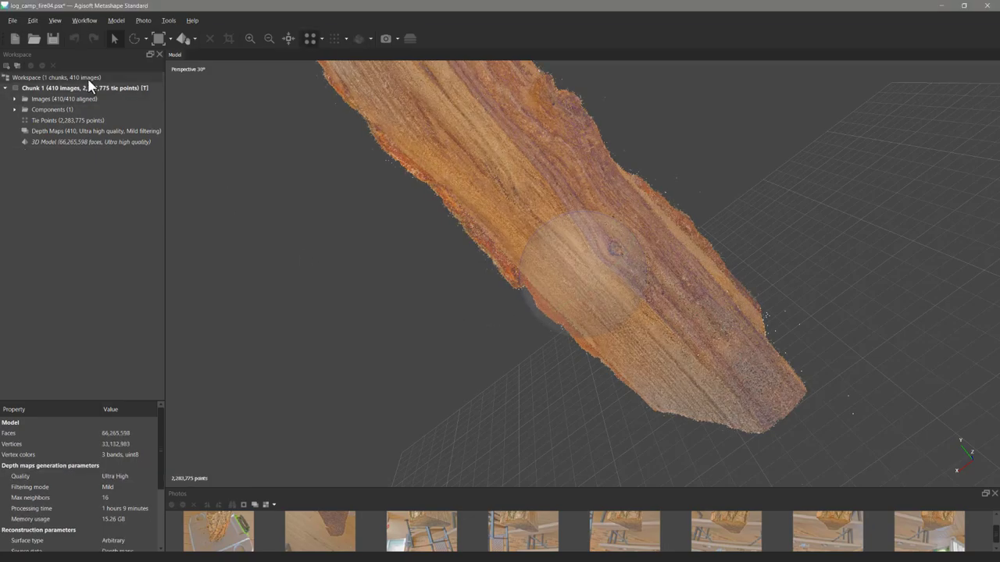
Import the model log_camp_fire04_25k.obj into the chunk with Load UDIM texture layout enabled
click(13, 21)
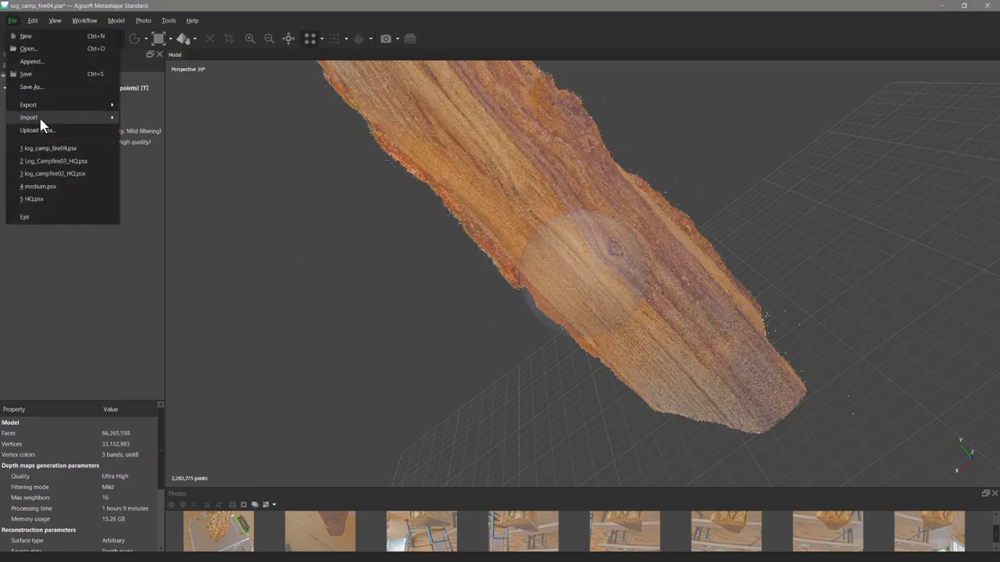
mouse_move(39, 117)
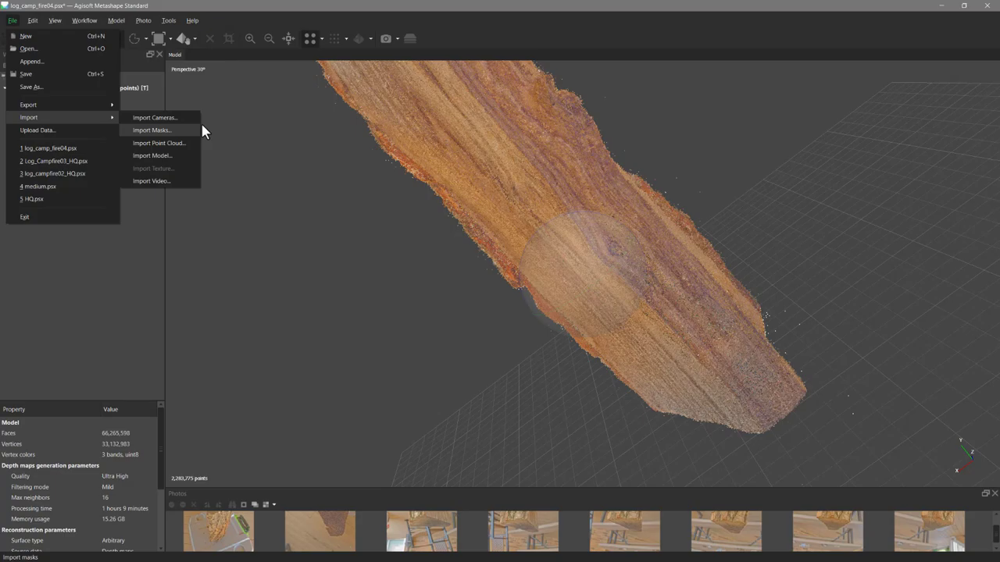
click(162, 156)
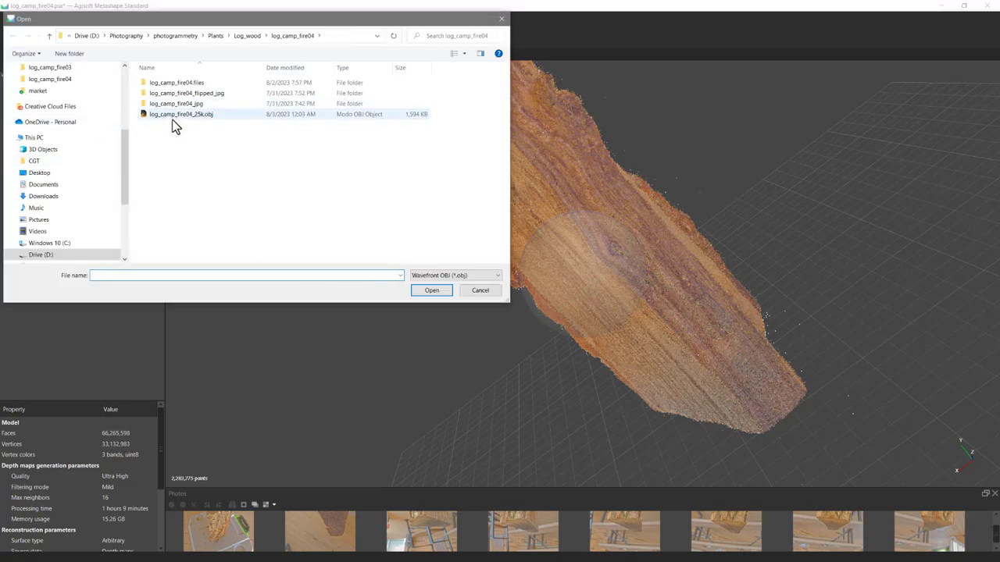
double_click(174, 117)
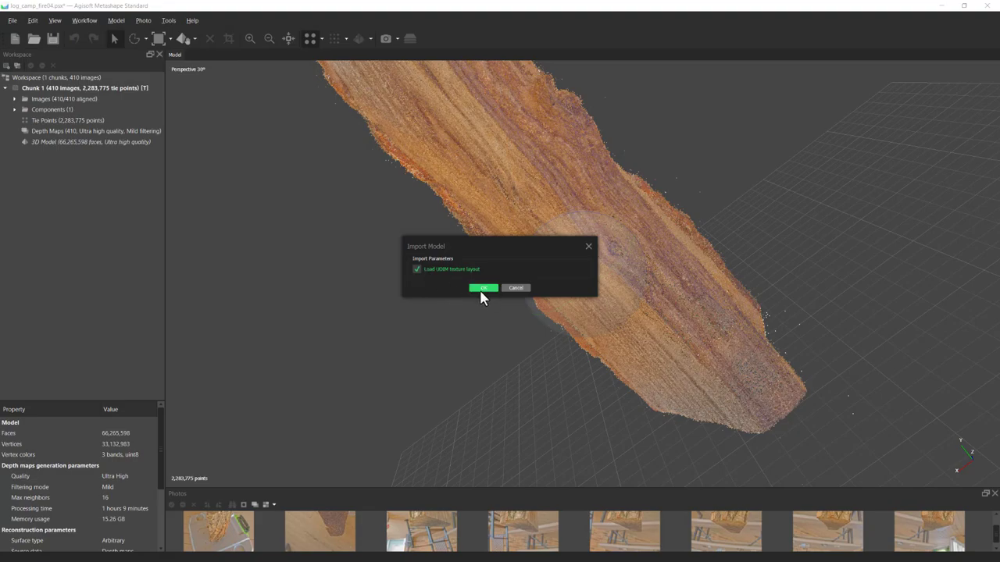
click(486, 287)
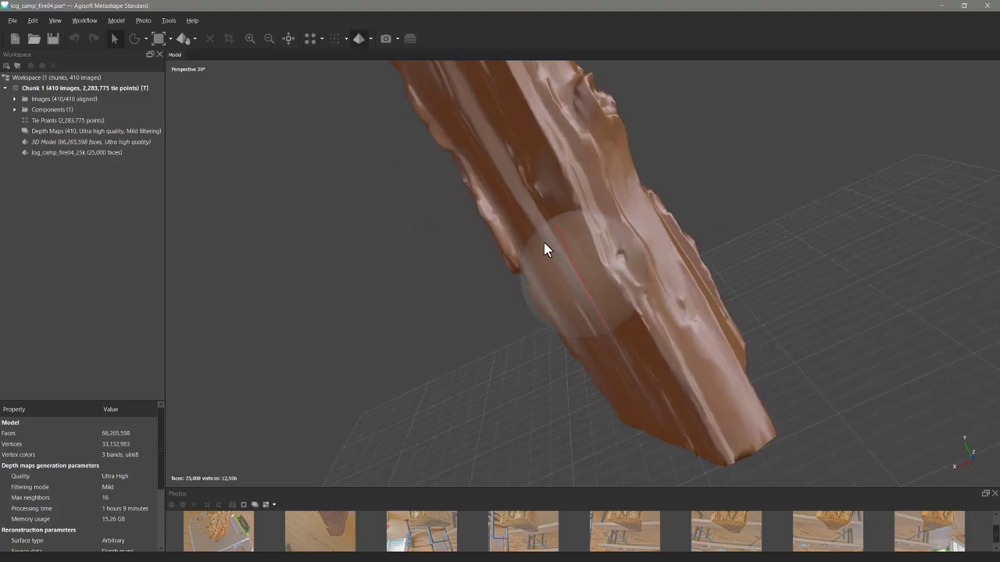
Build a diffuse map texture for the imported log from Images, with Keep uv mapping, Mosaic blending and size 8192
drag(544, 243, 196, 147)
click(84, 21)
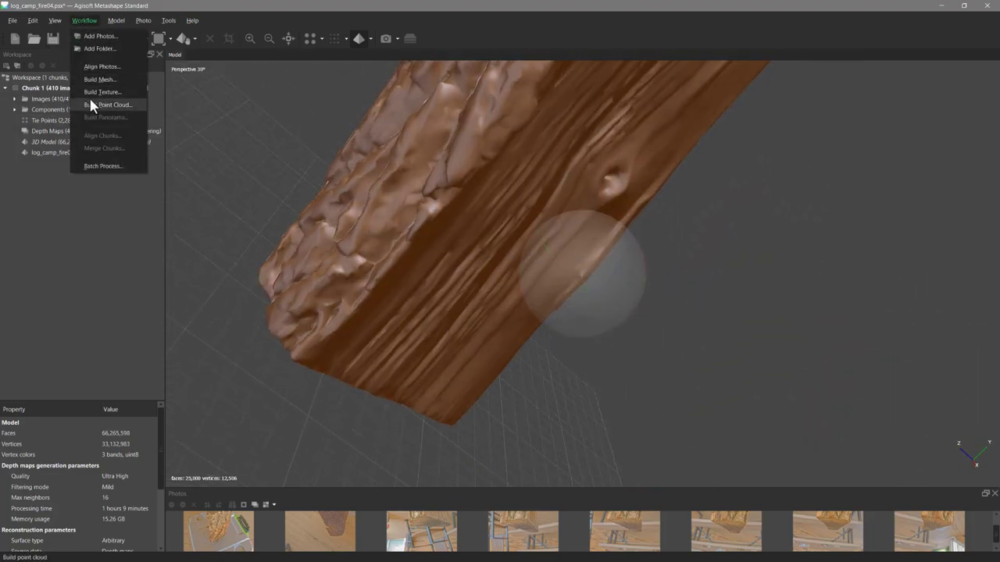
click(113, 103)
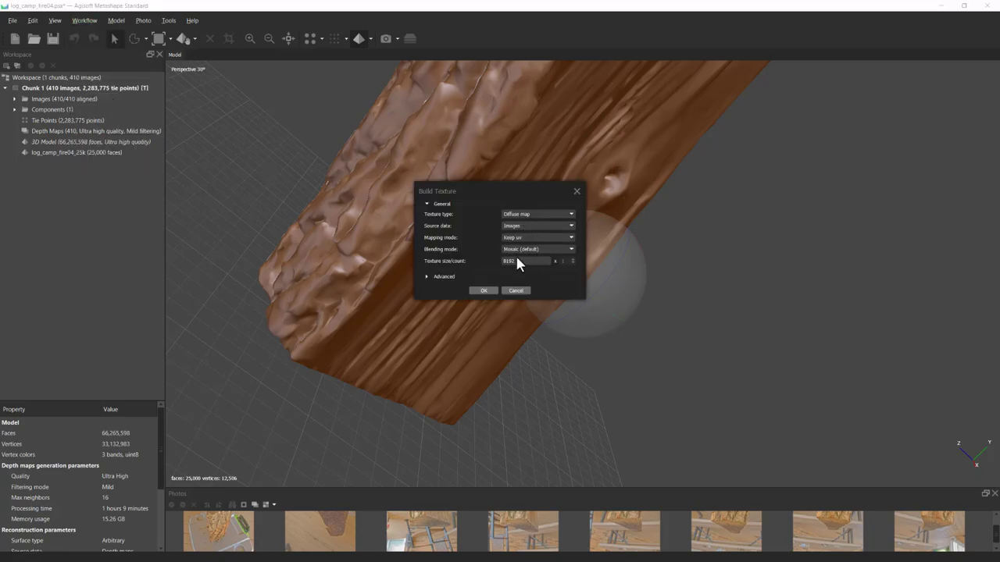
click(482, 290)
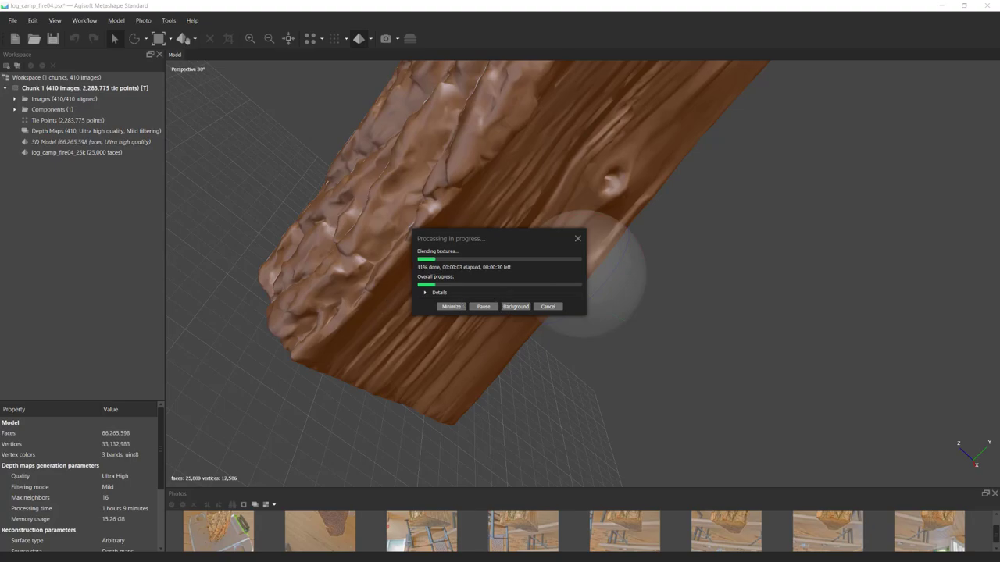
Switch to File Explorer, open the old texture log_camp_fire04_25k.jpg and examine how its bark, wood and cut-end pieces are laid out
key(alt+Tab)
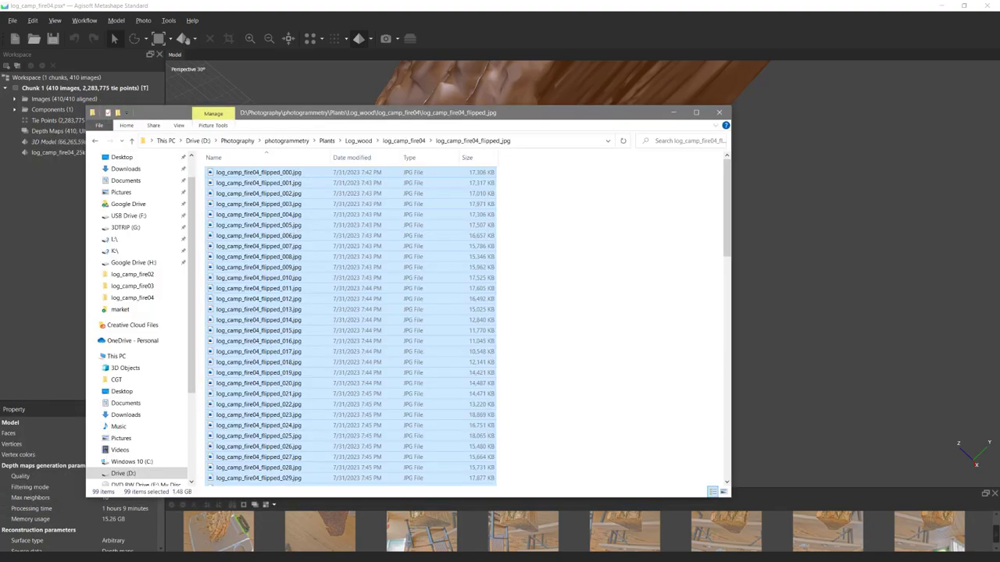
click(403, 143)
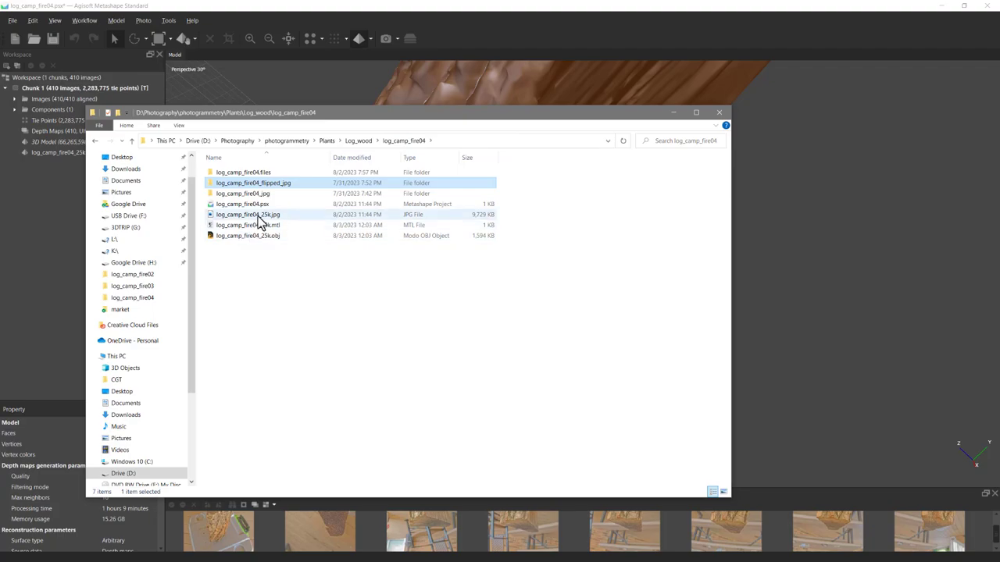
click(258, 216)
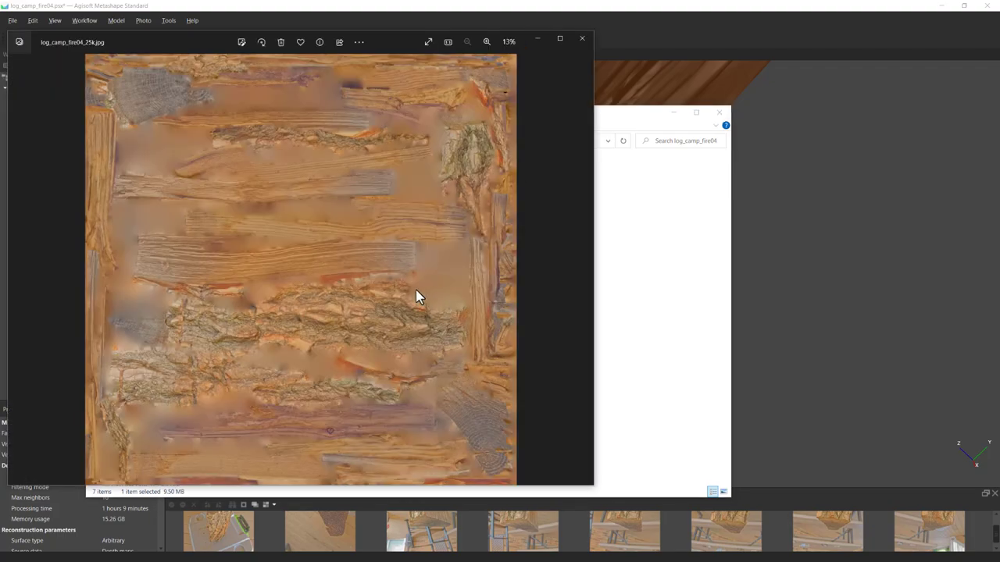
scroll(382, 333, up, 2)
scroll(357, 278, down, 1)
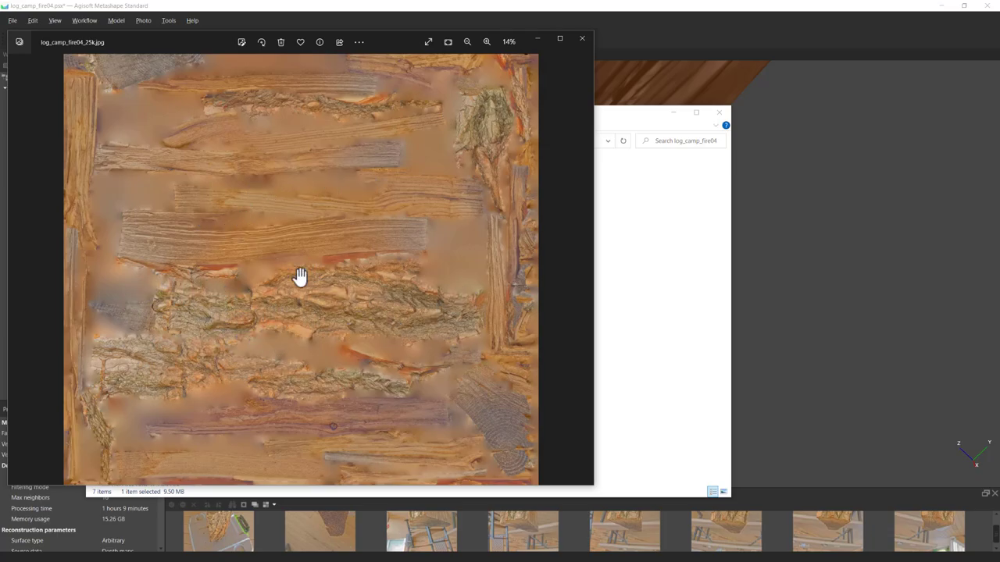
scroll(330, 274, up, 5)
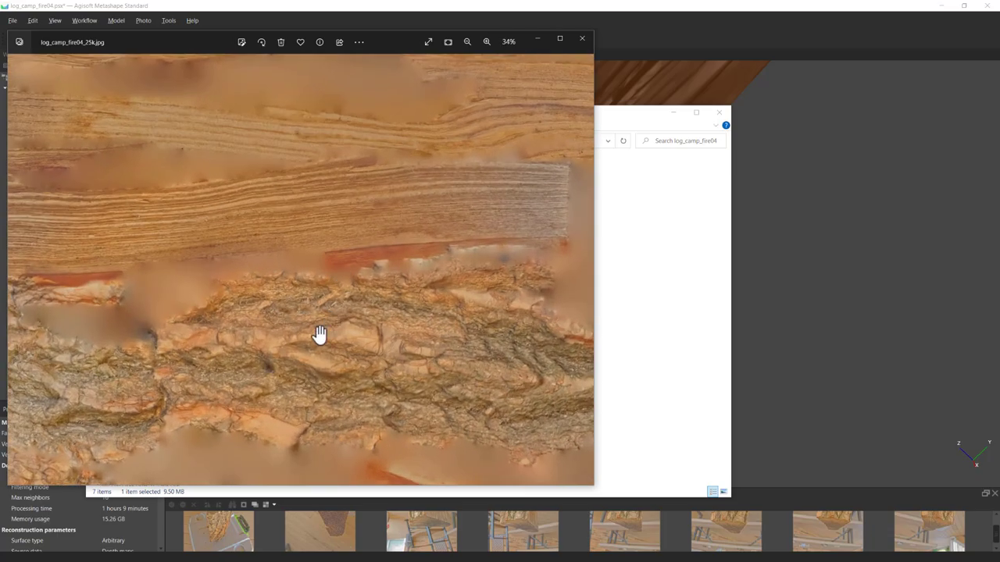
scroll(351, 352, up, 4)
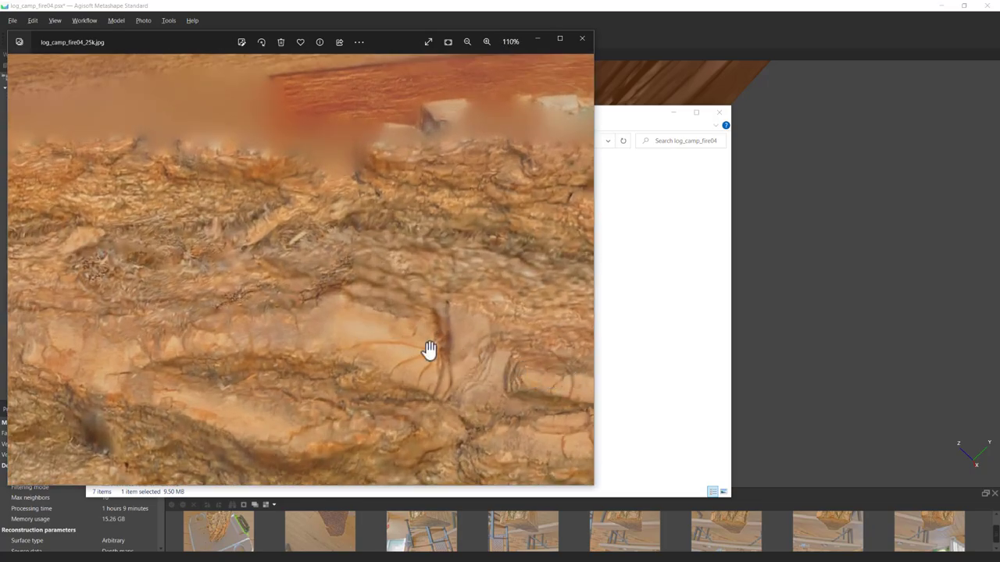
scroll(331, 221, down, 8)
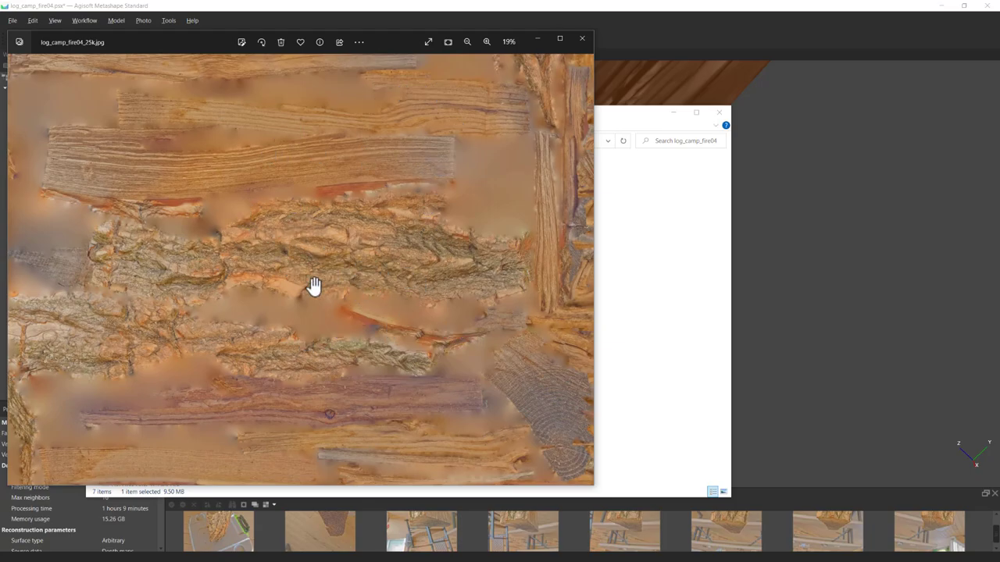
scroll(332, 282, down, 1)
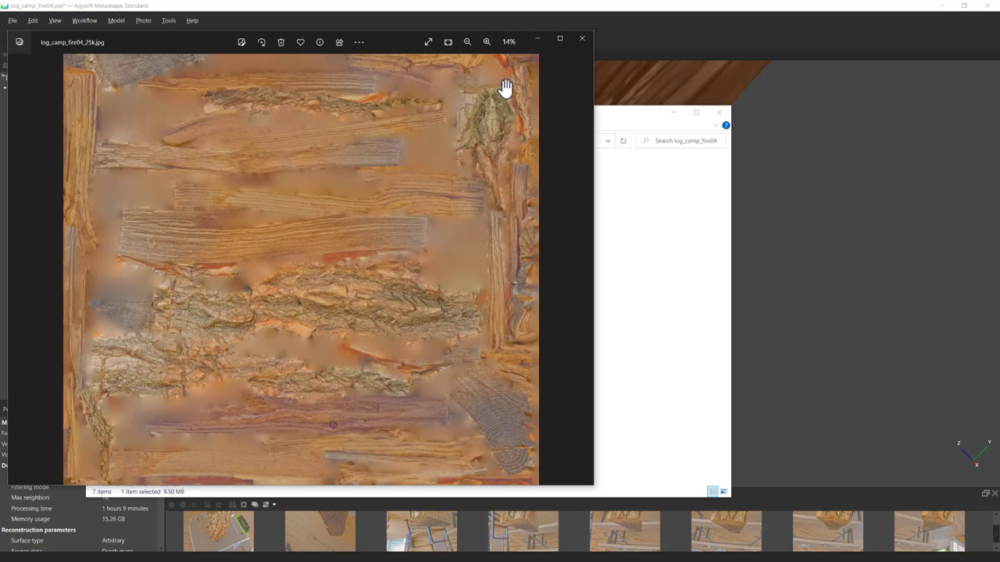
click(584, 43)
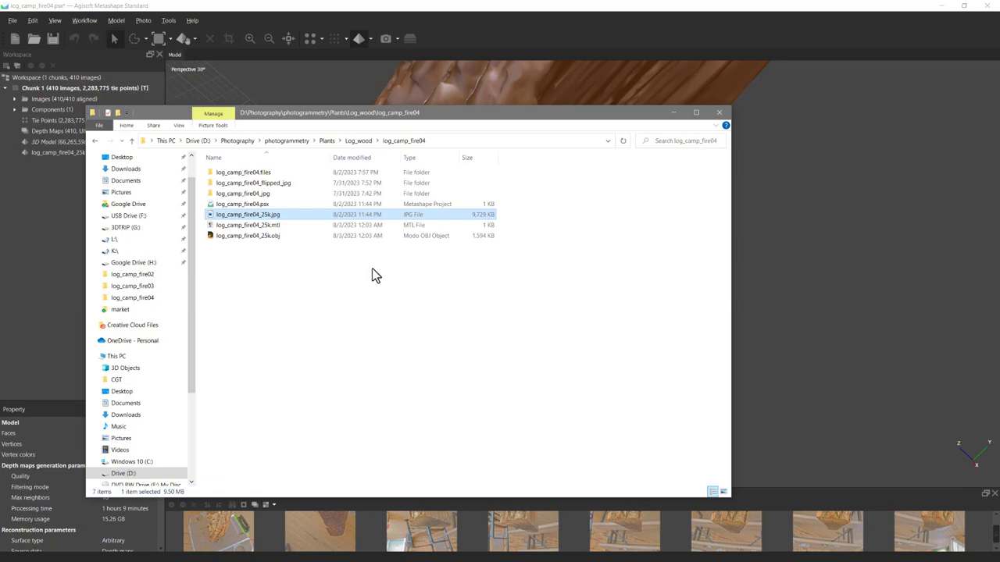
click(672, 114)
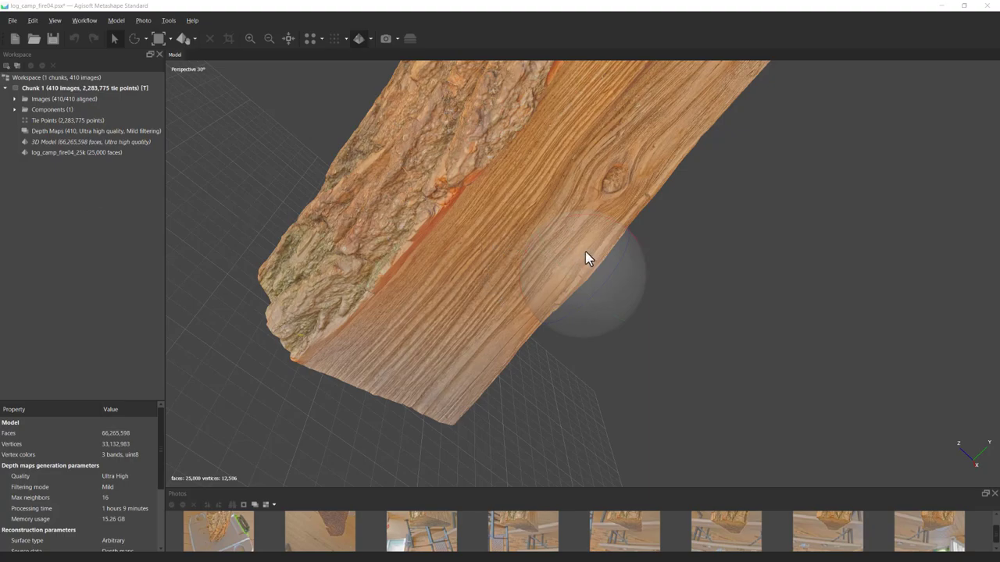
Export the log's rebuilt diffuse map with alpha channel as the PNG file log_camp_fire04_color in the log_camp_fire04 folder
drag(585, 251, 561, 264)
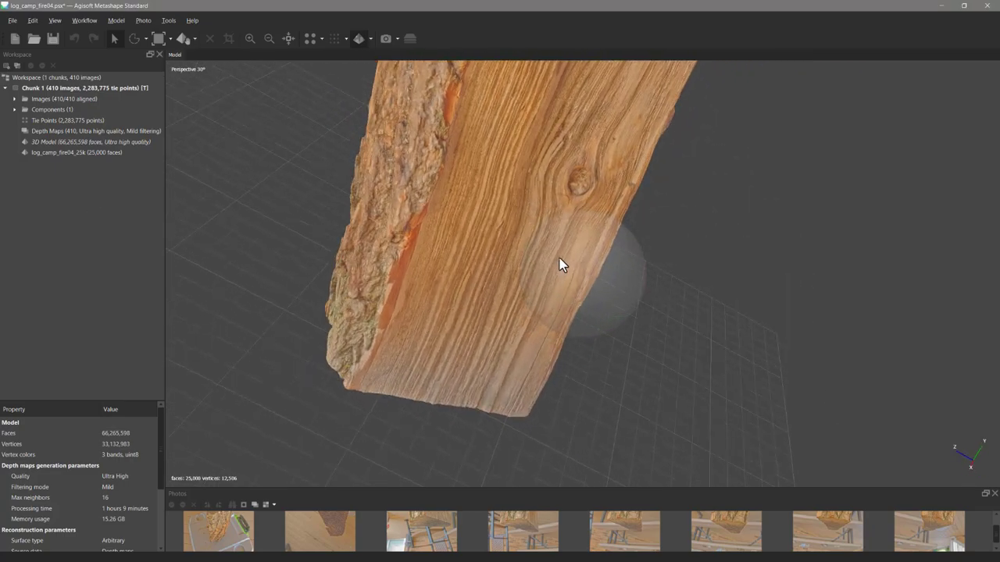
drag(522, 218, 417, 248)
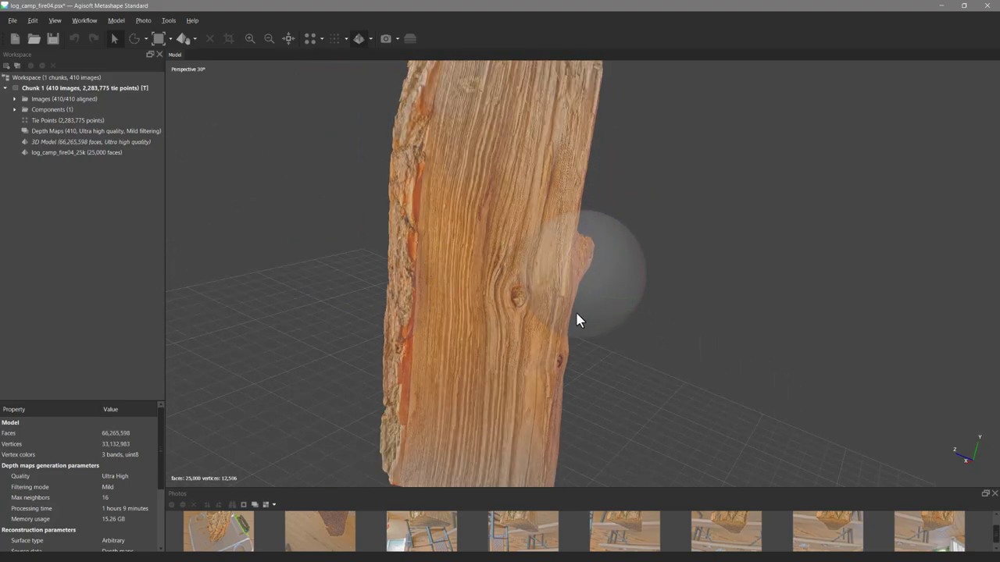
drag(599, 274, 408, 279)
drag(584, 319, 568, 278)
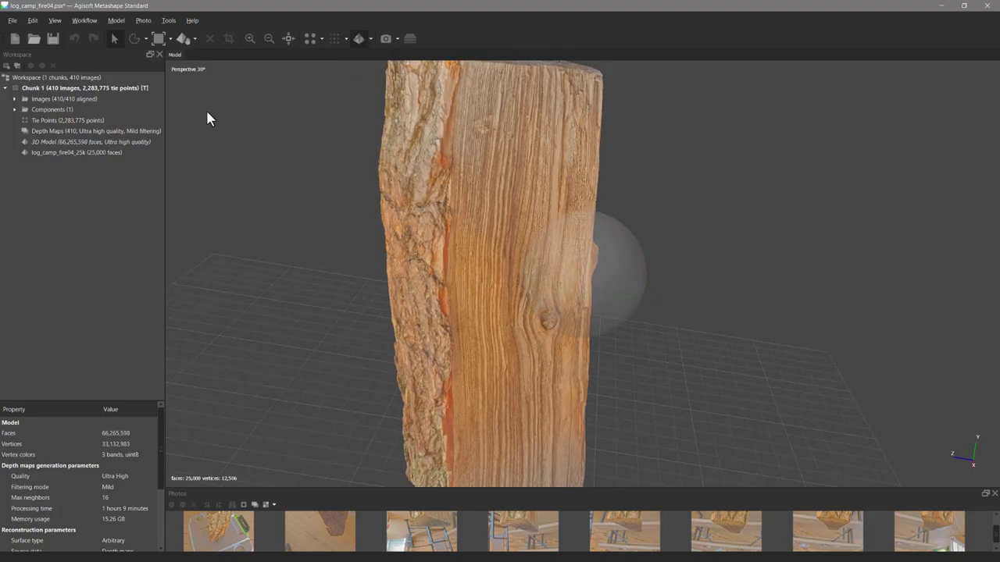
click(11, 21)
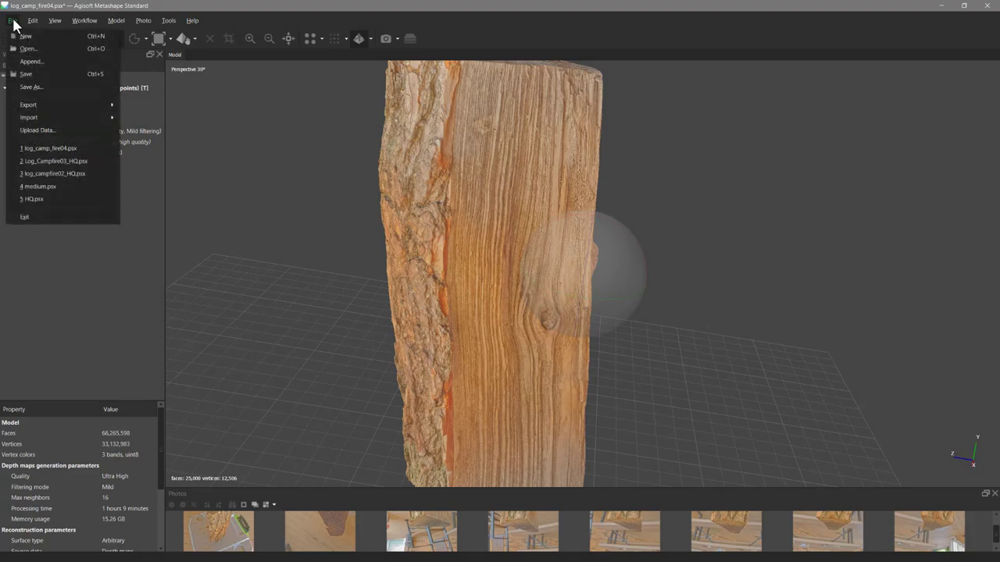
mouse_move(38, 121)
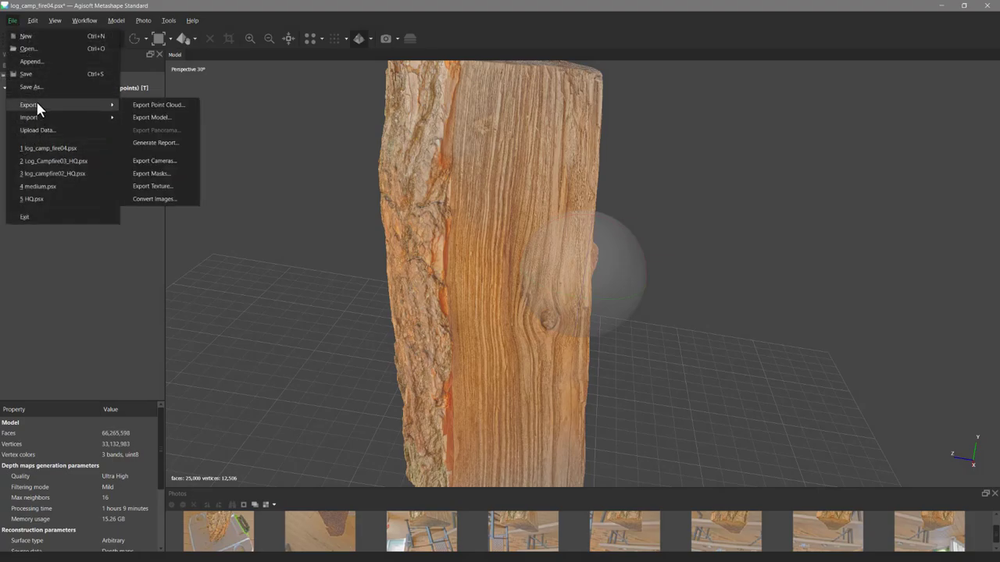
click(160, 185)
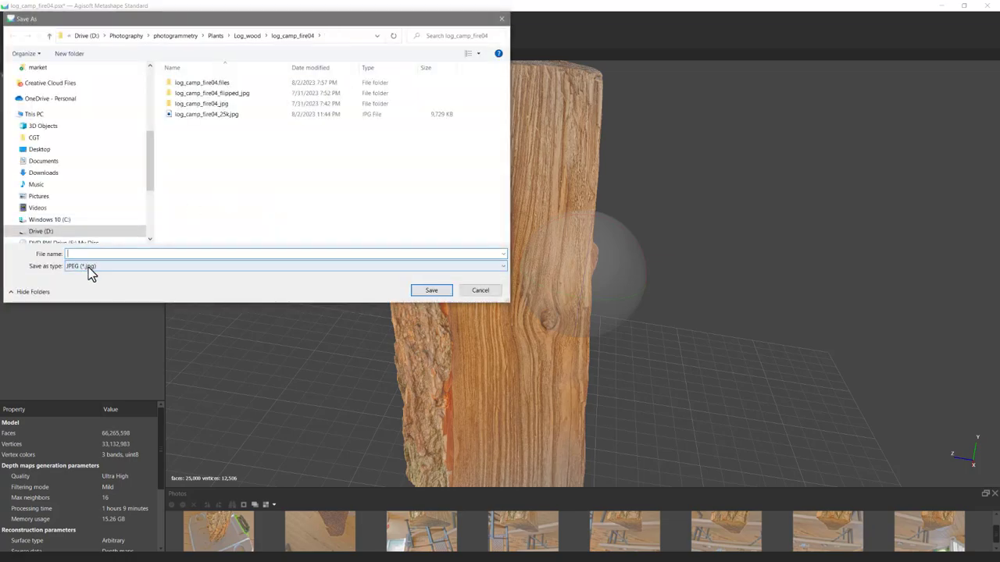
click(89, 267)
click(83, 299)
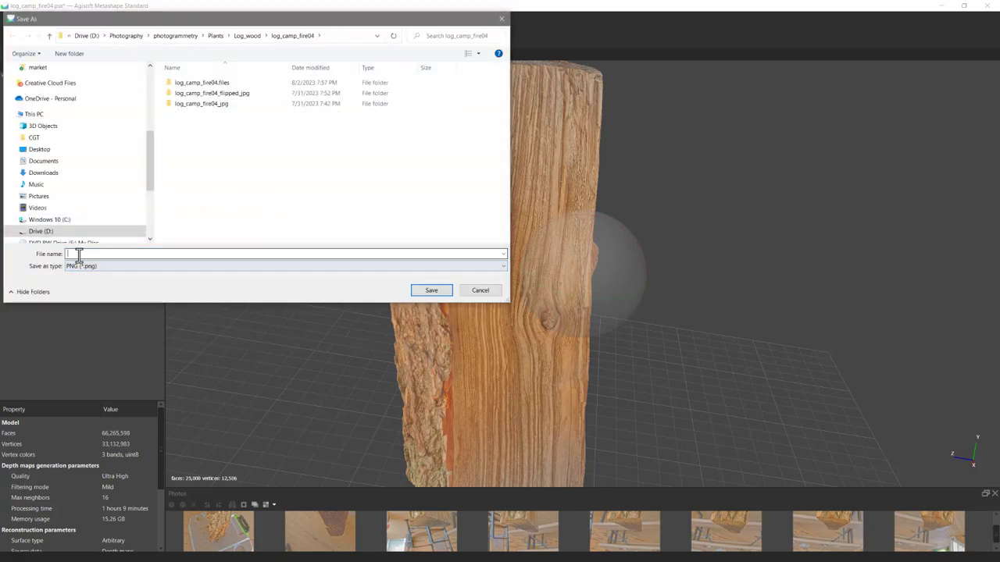
click(78, 254)
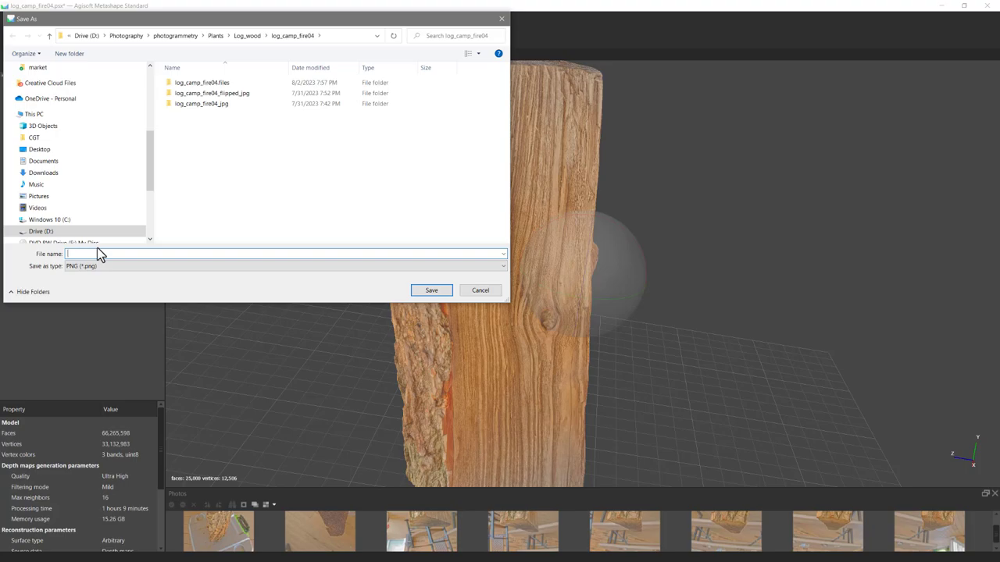
text(log_camp_fire04)
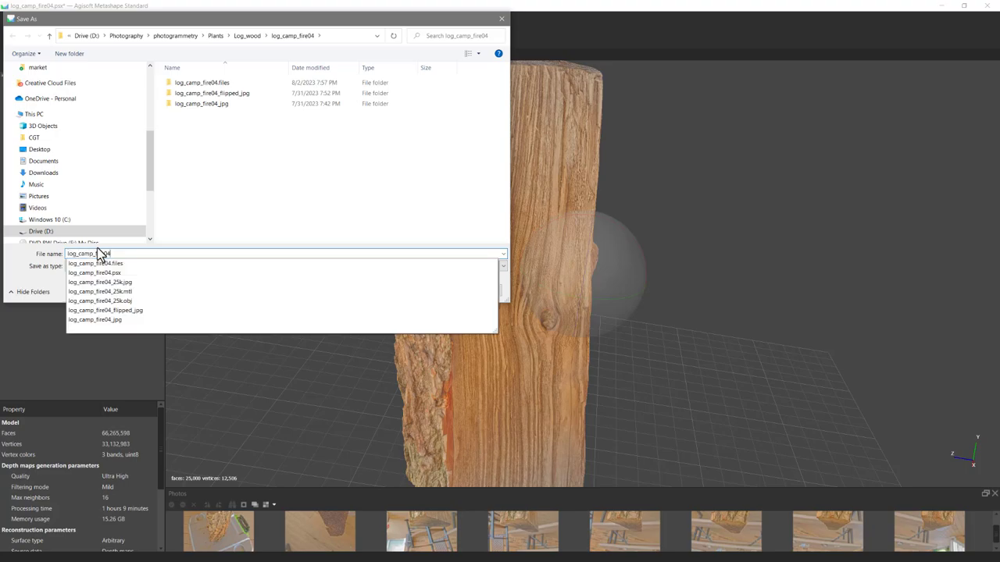
text(_)
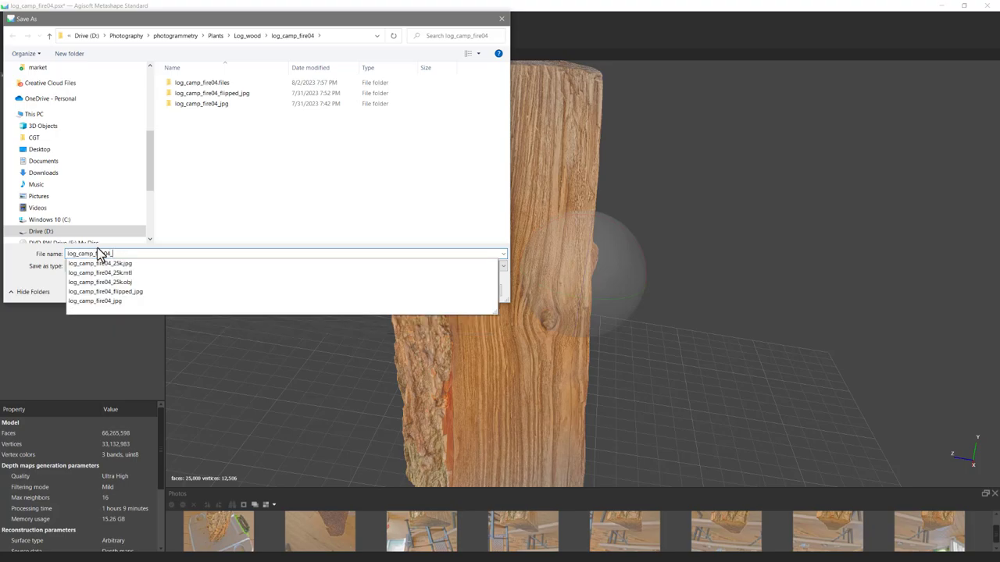
text(color)
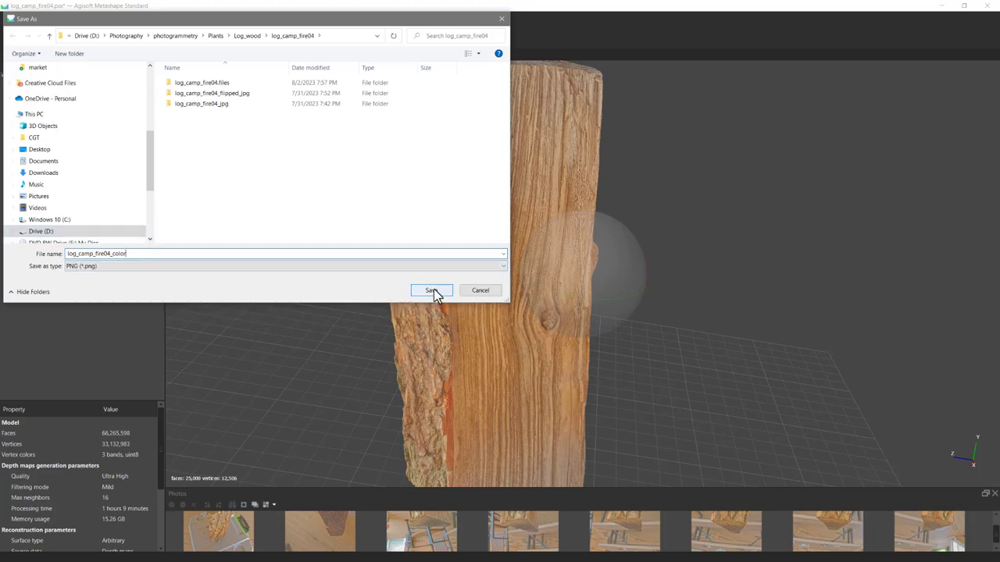
click(431, 291)
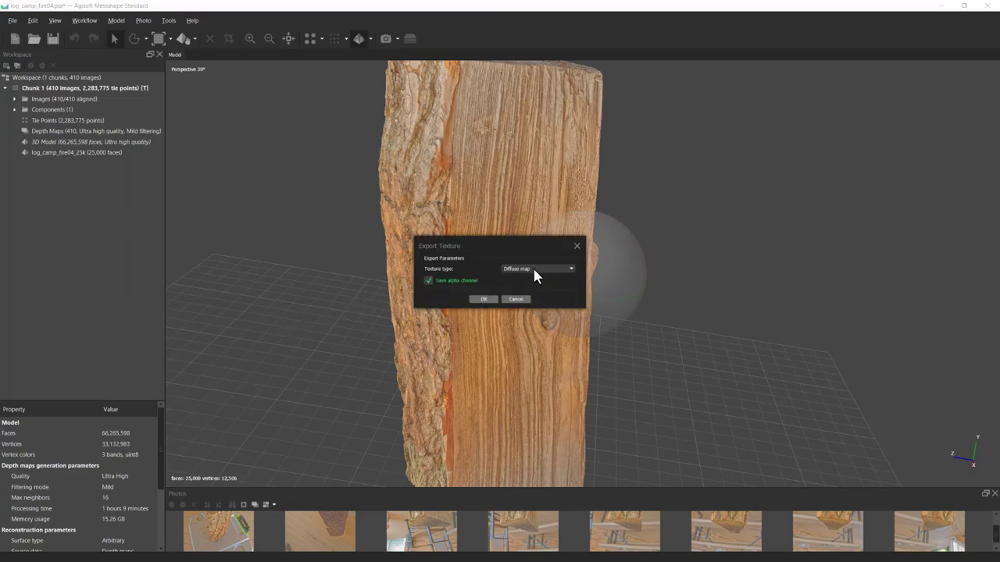
click(484, 300)
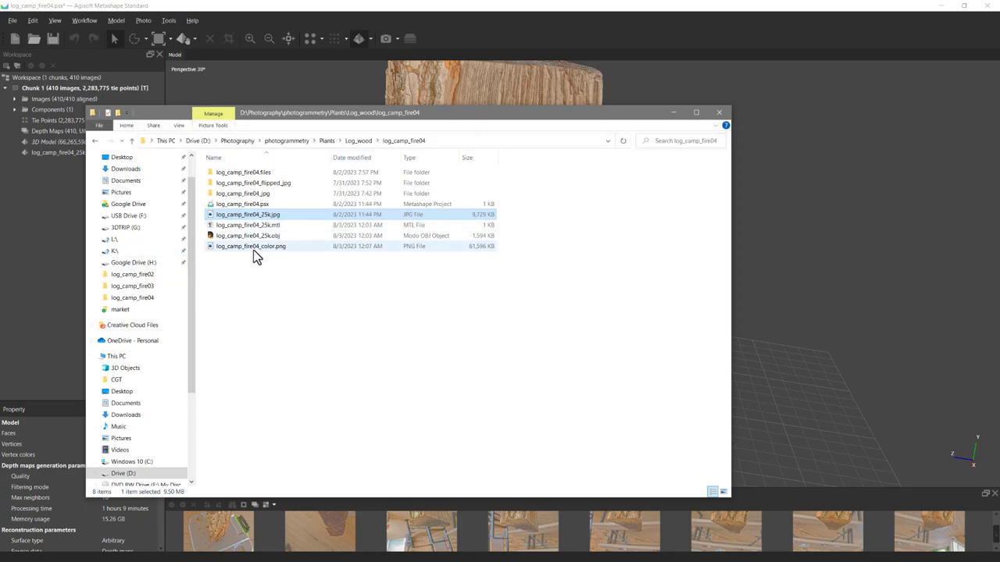
Switch to File Explorer, open log_camp_fire04_color.png and examine how its bark, wood and cut-end pieces are laid out
double_click(253, 247)
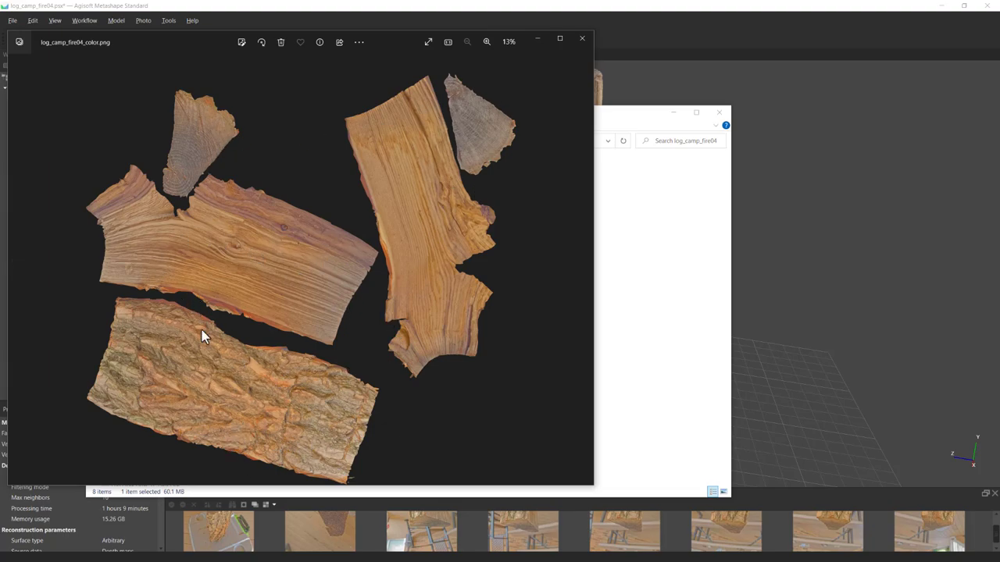
click(584, 41)
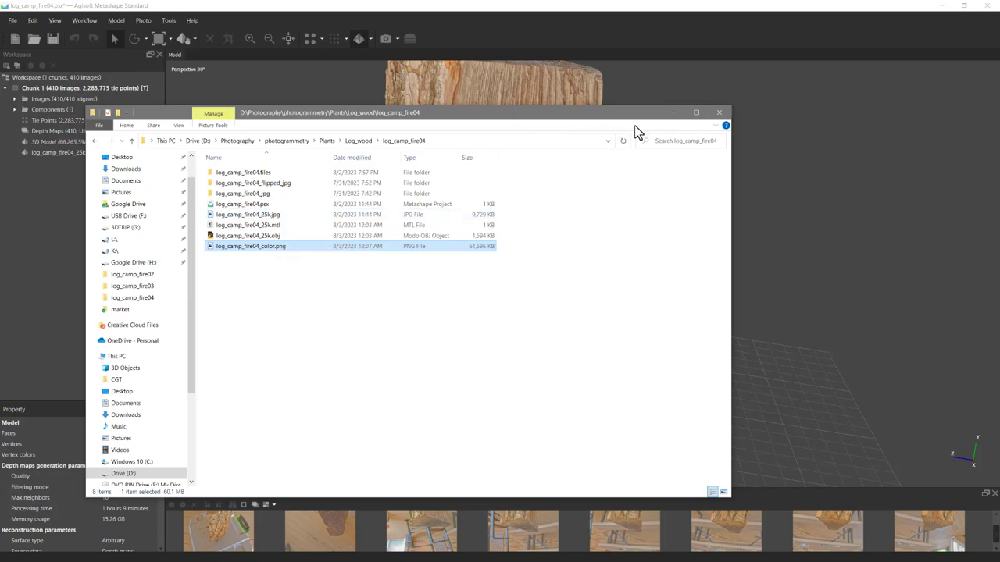
click(674, 114)
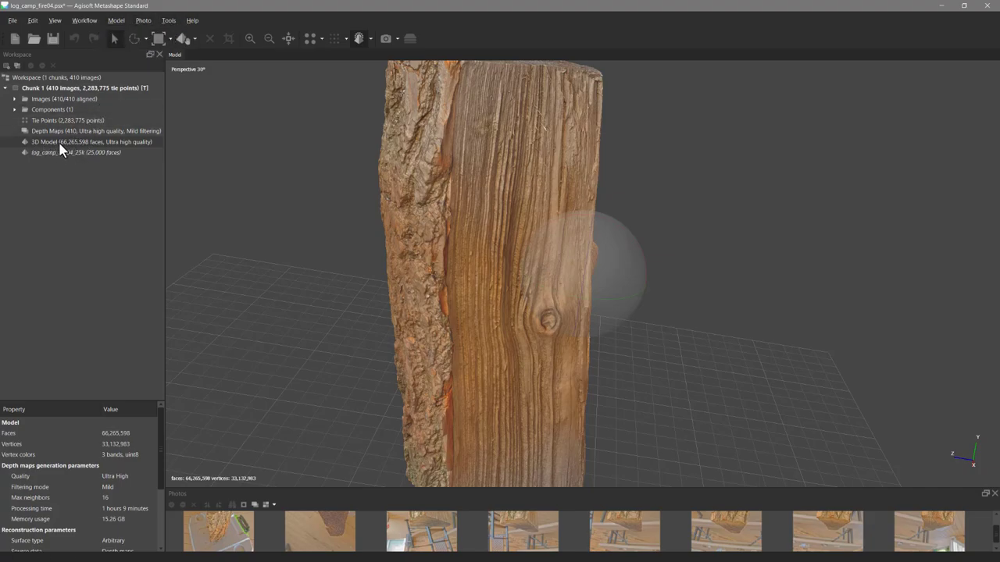
Export the 66,265,598-face 3D model as log_camp_fire04_66mil.obj with vertex normals and without vertex colors
click(14, 20)
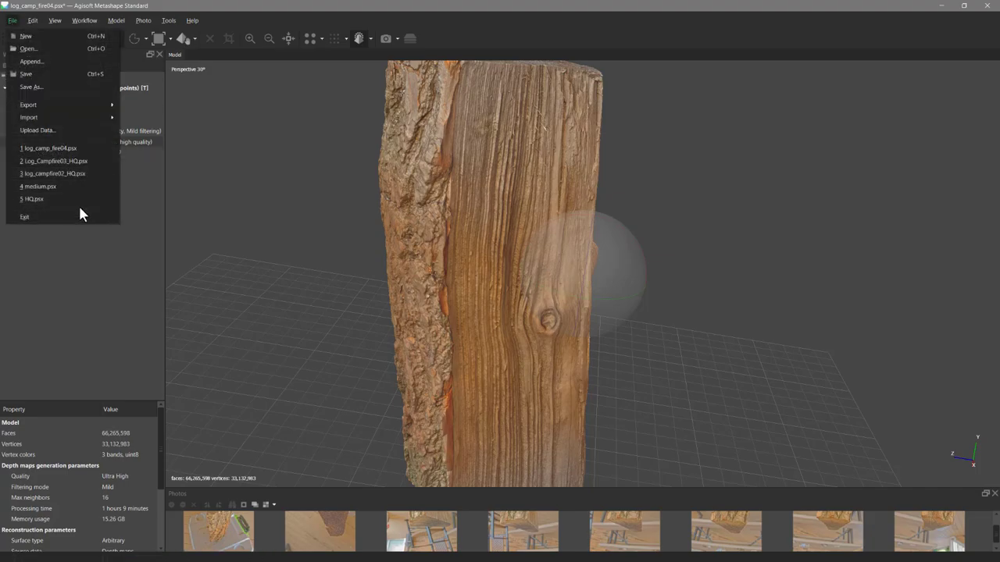
mouse_move(76, 103)
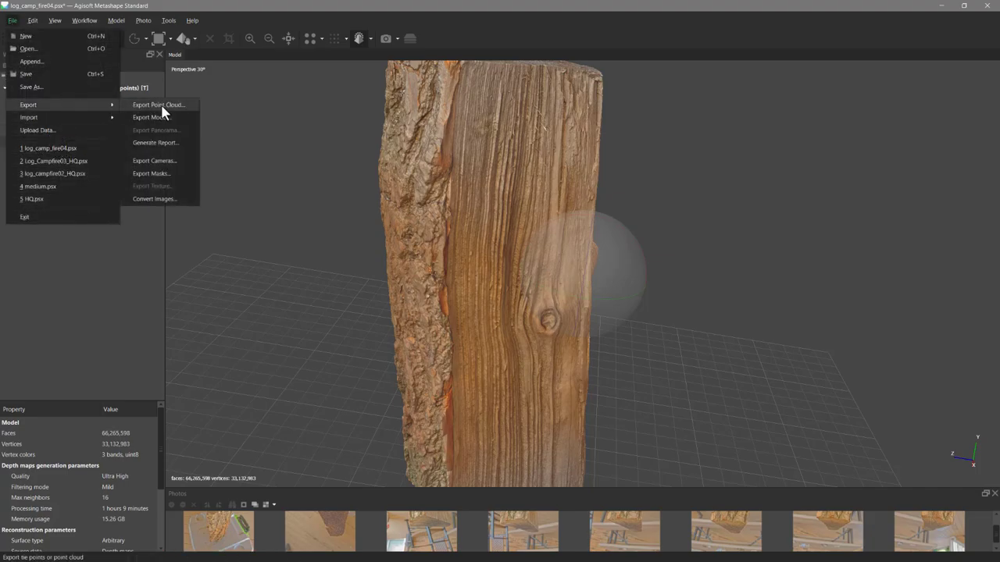
click(150, 117)
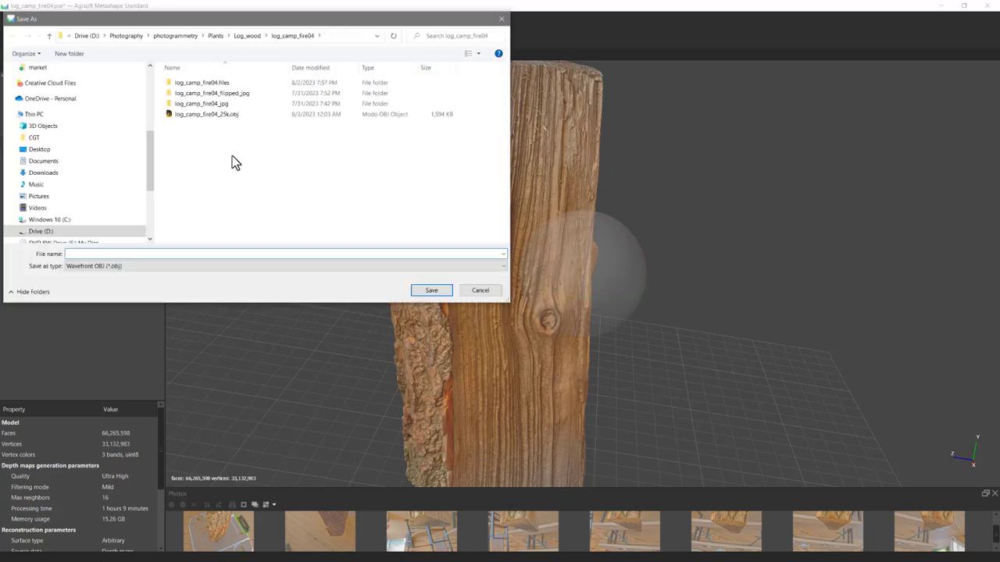
click(204, 114)
click(122, 254)
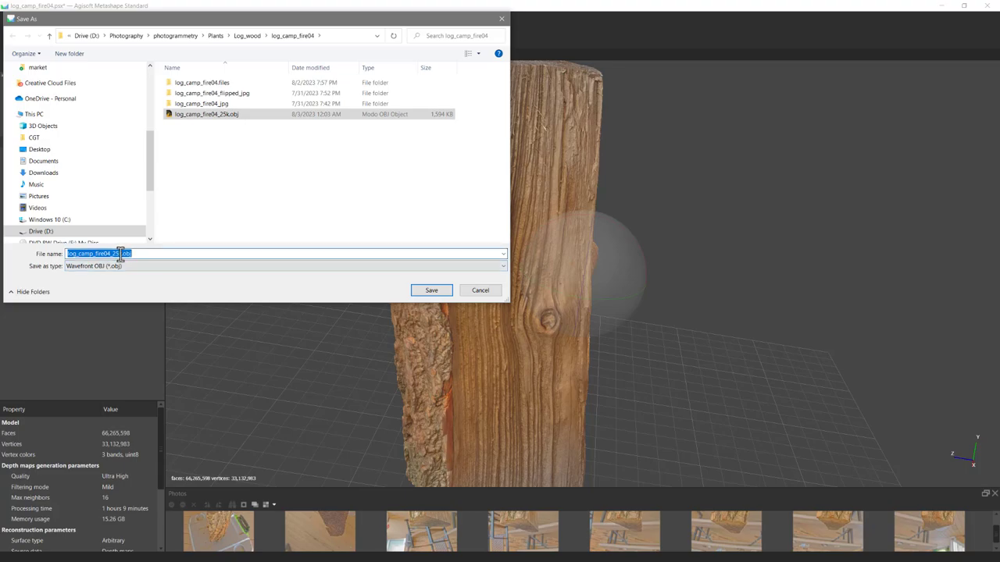
click(122, 254)
drag(121, 254, 111, 253)
text(66m)
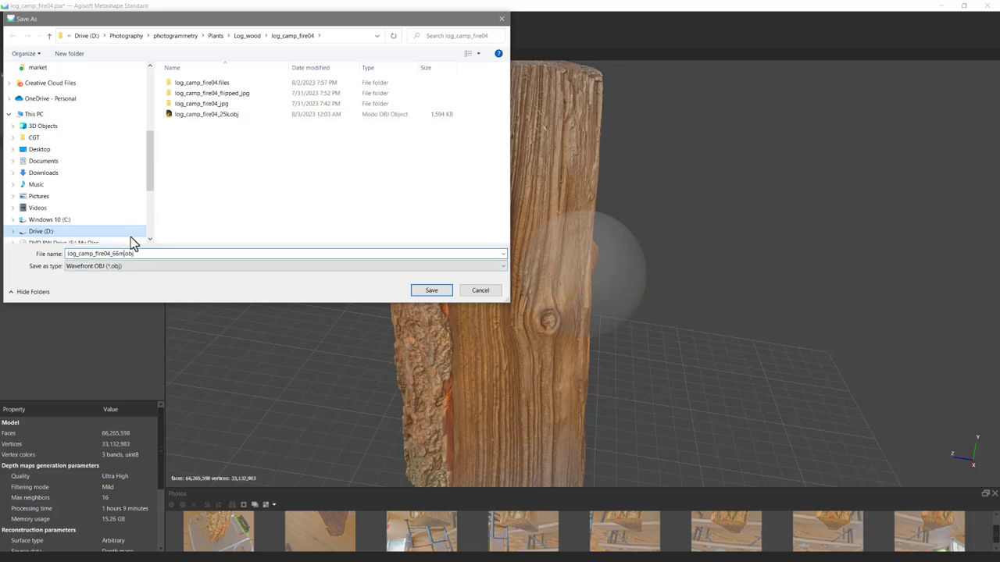
text(il)
key(Return)
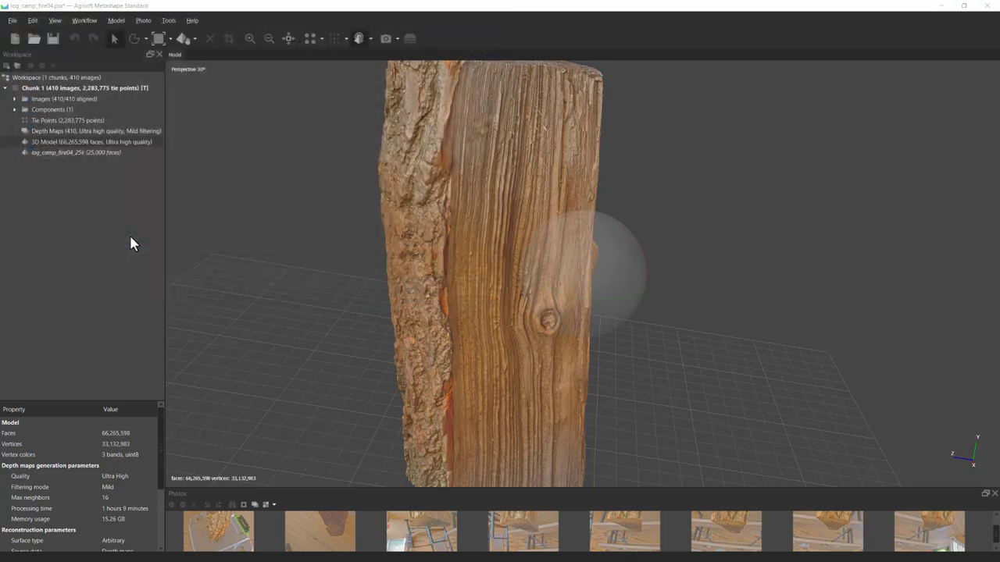
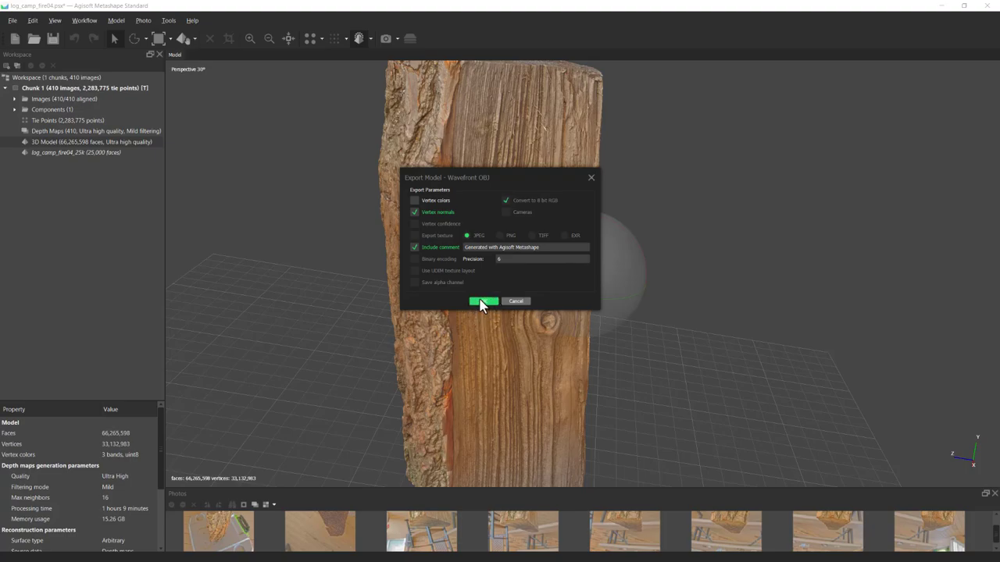
drag(515, 172, 502, 163)
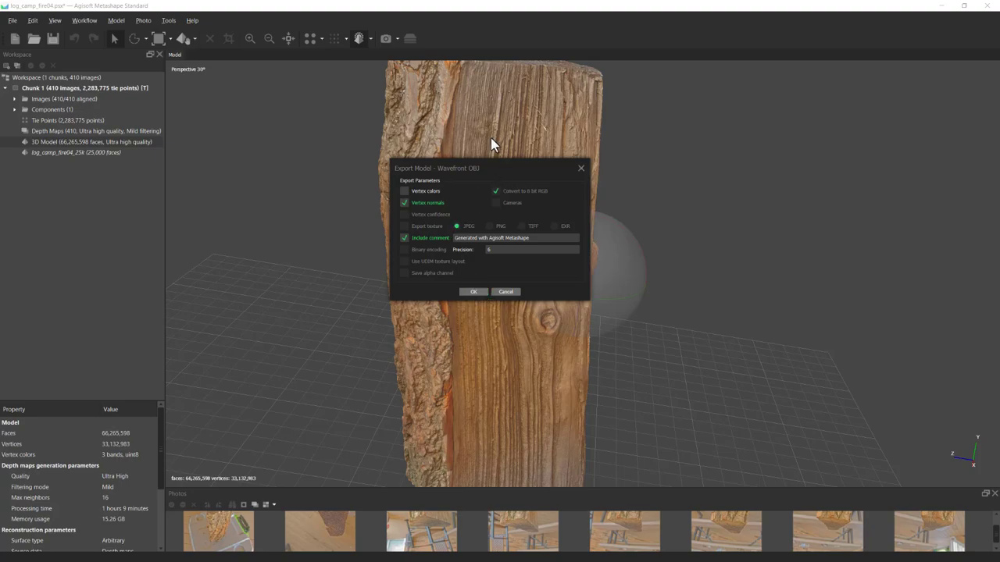
click(474, 292)
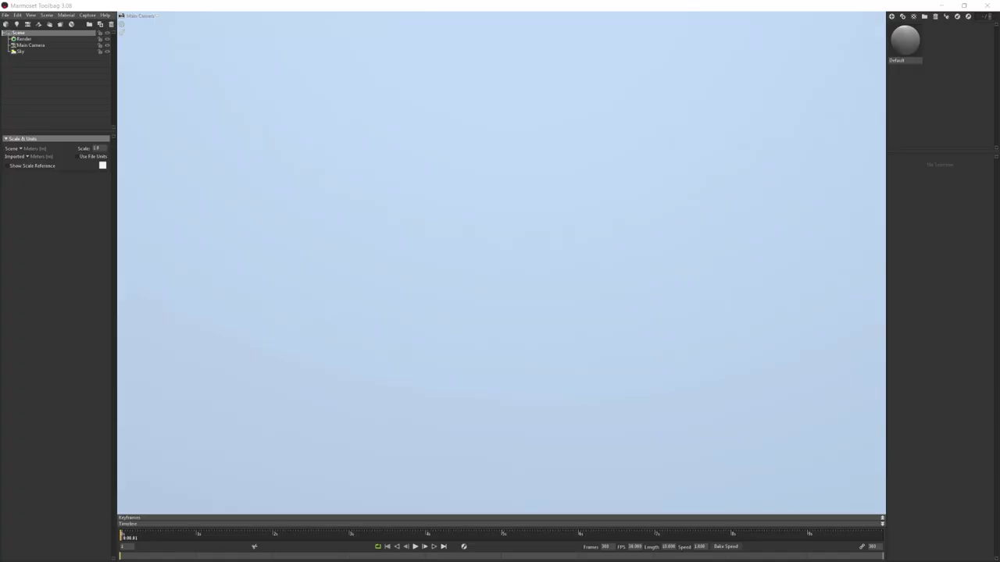
Switch to Marmoset Toolbag and import the low-poly model log_camp_fire04_25k.obj from the log_camp_fire04 folder
drag(0, 72, 450, 64)
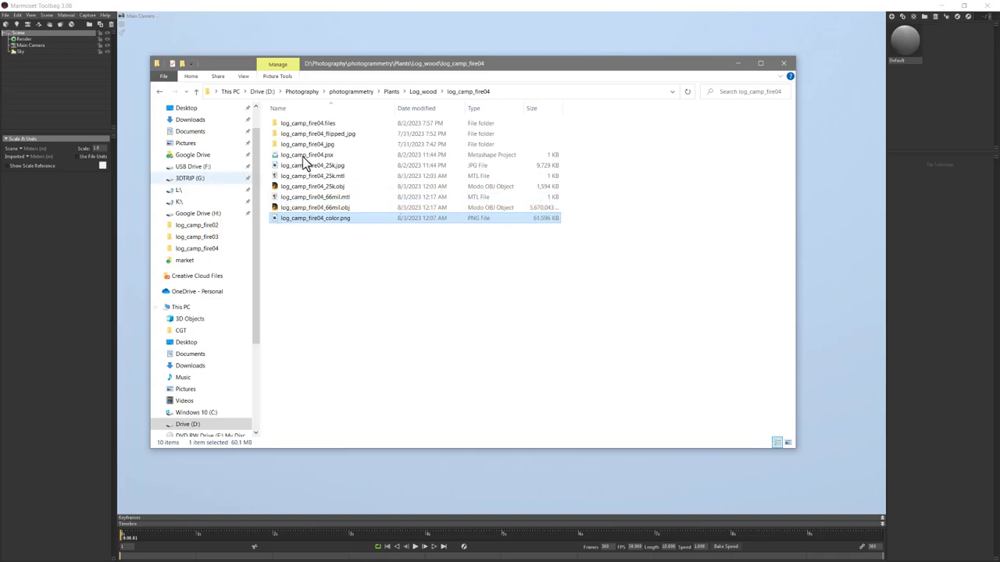
click(736, 63)
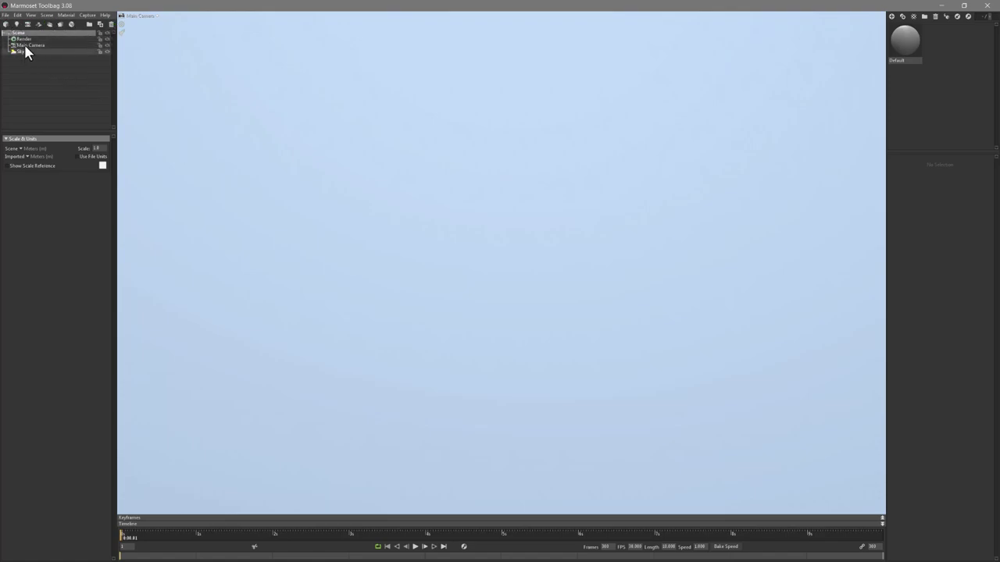
click(5, 15)
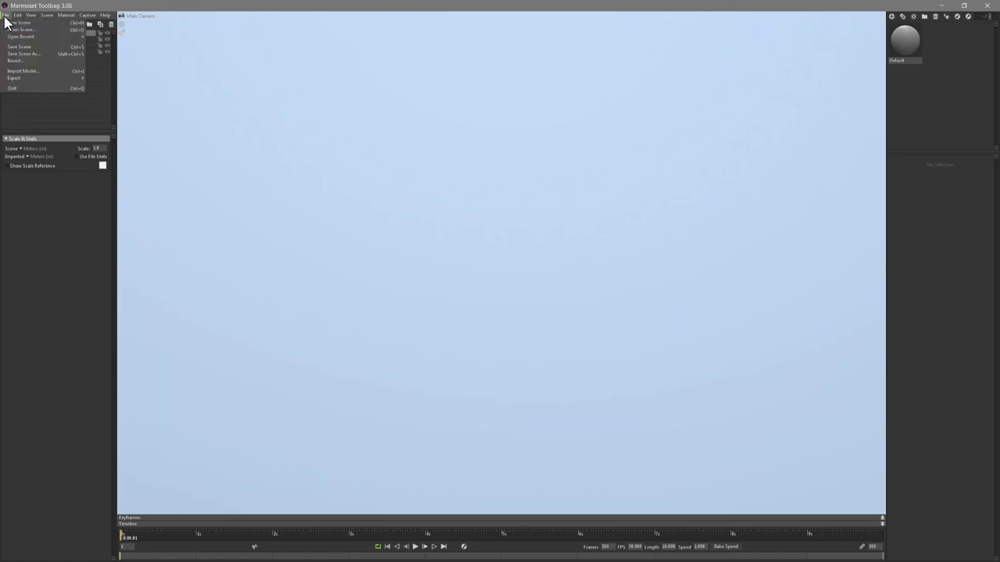
click(38, 71)
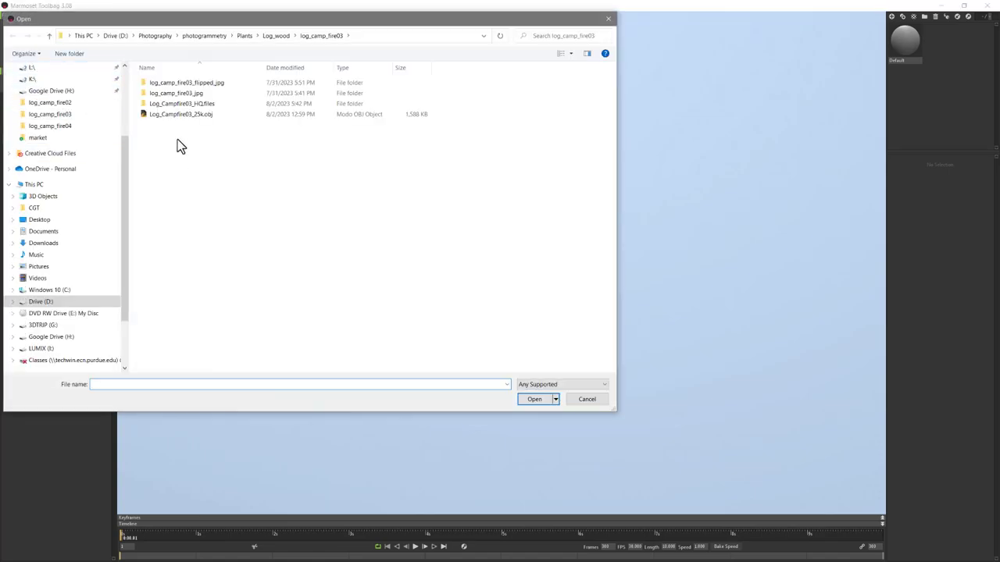
click(276, 35)
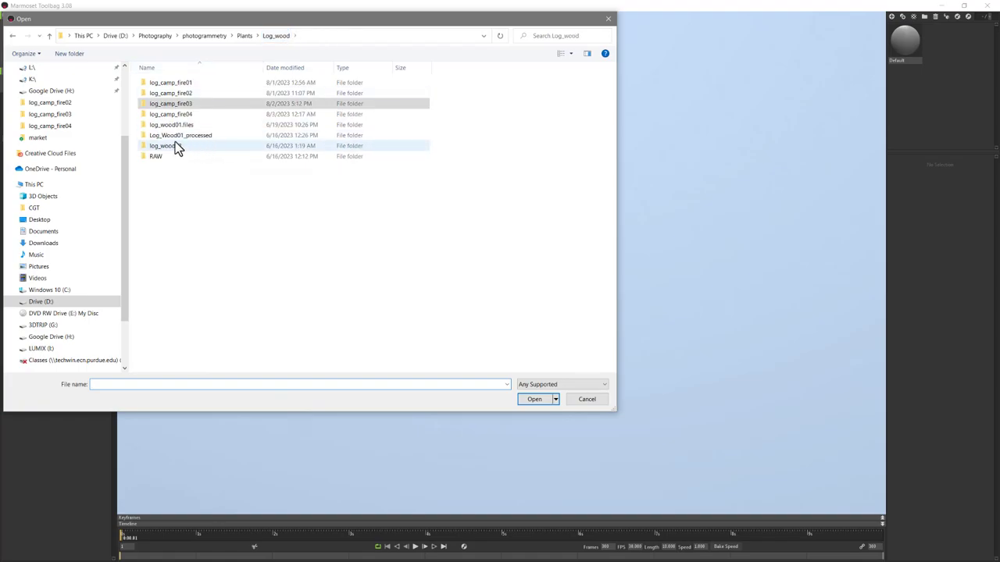
double_click(178, 114)
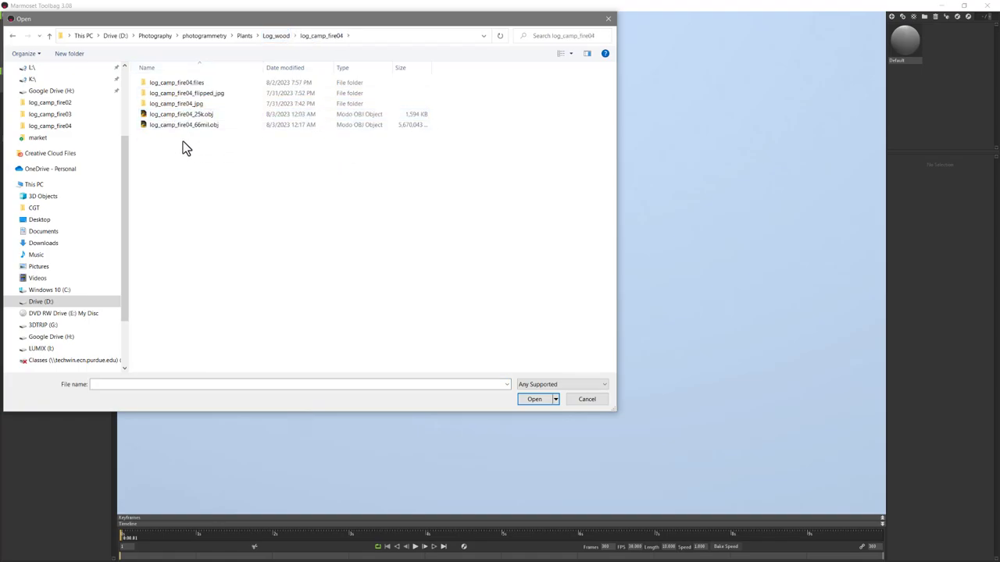
click(184, 127)
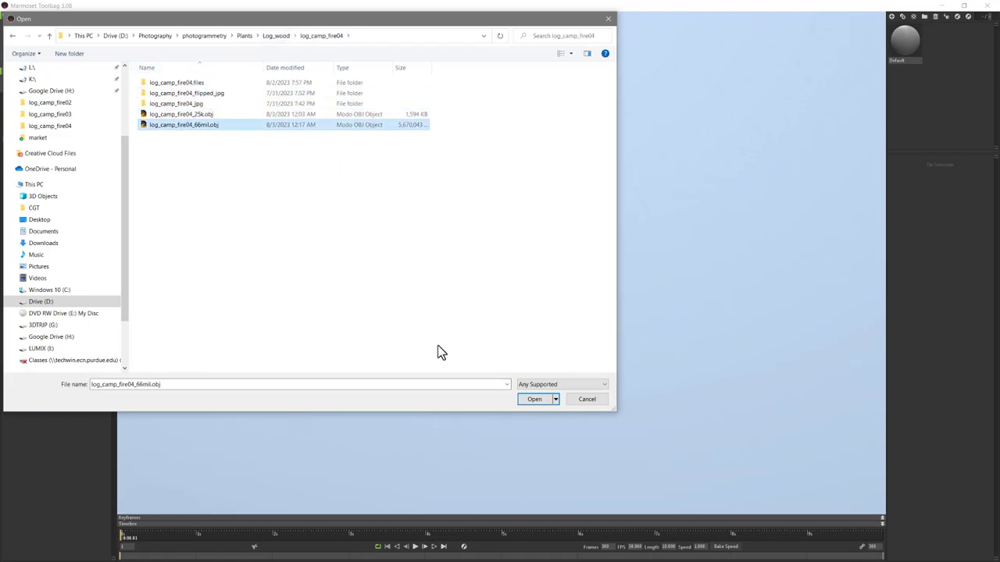
click(173, 117)
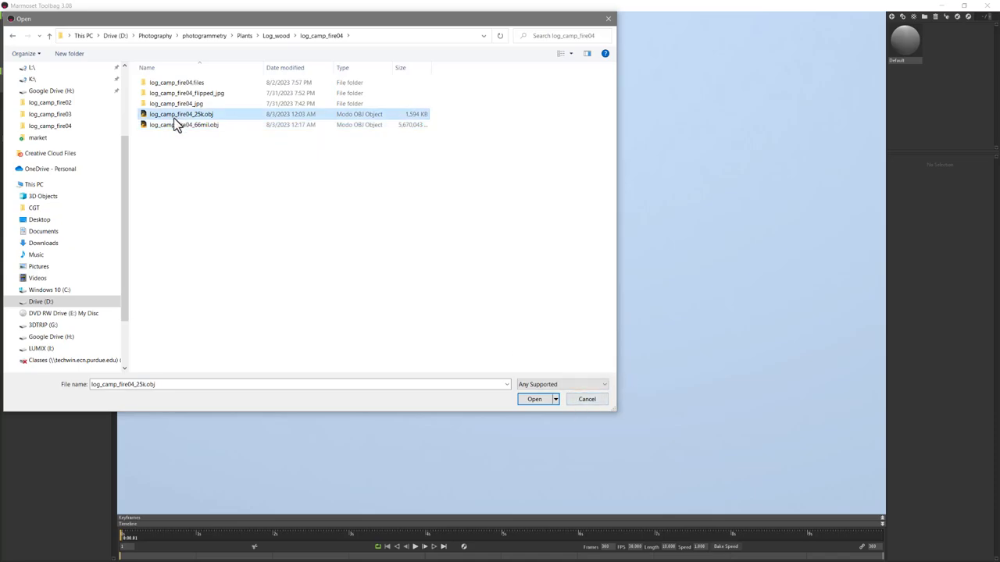
click(533, 400)
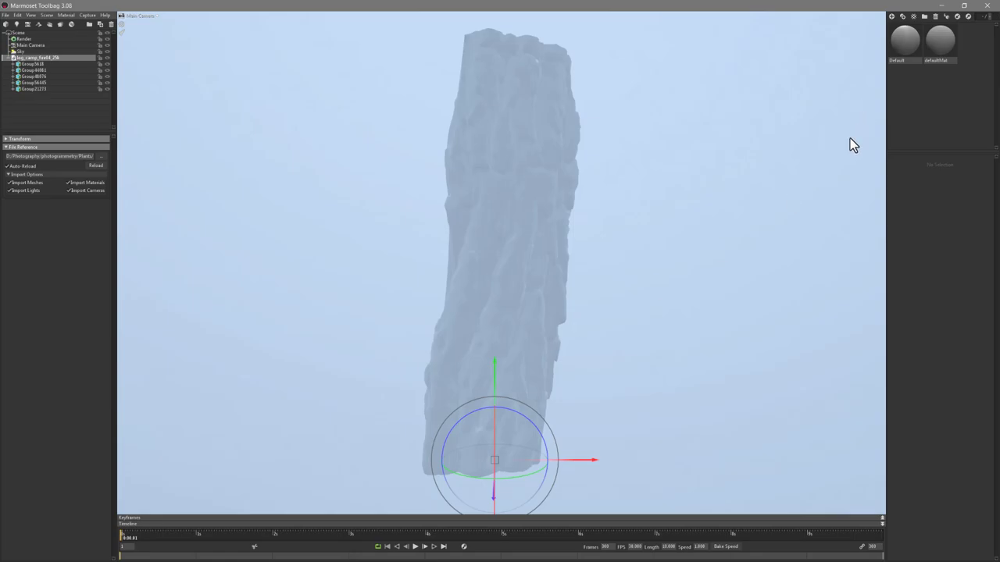
Delete the imported defaultMat material and examine the low-poly log's bark and wood sides
click(941, 40)
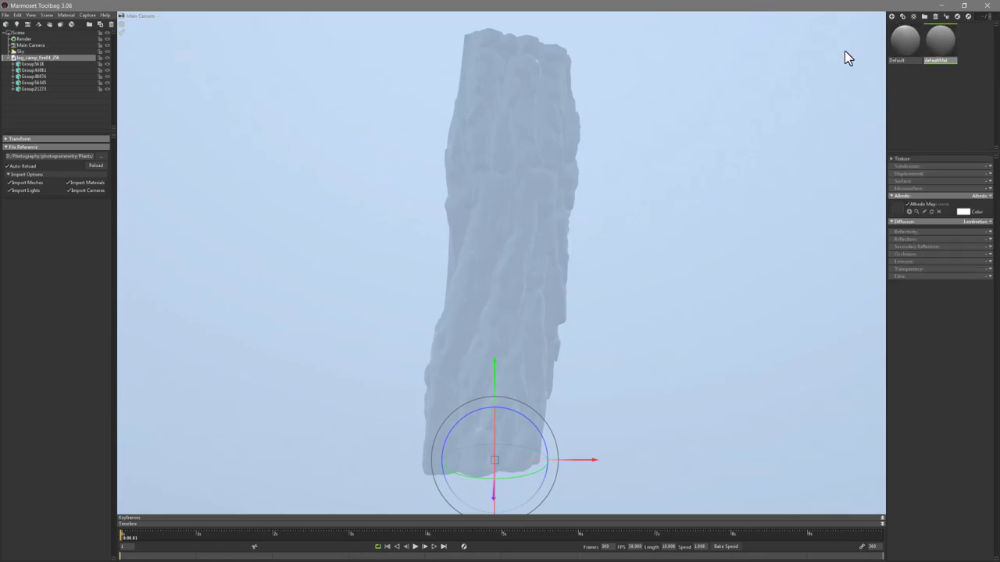
key(Delete)
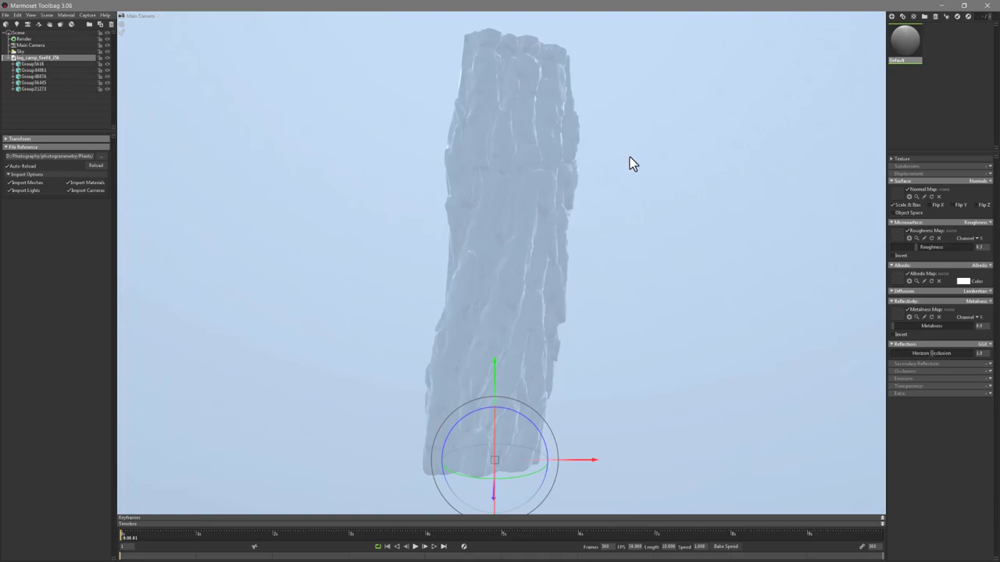
drag(697, 280, 612, 299)
drag(541, 252, 599, 288)
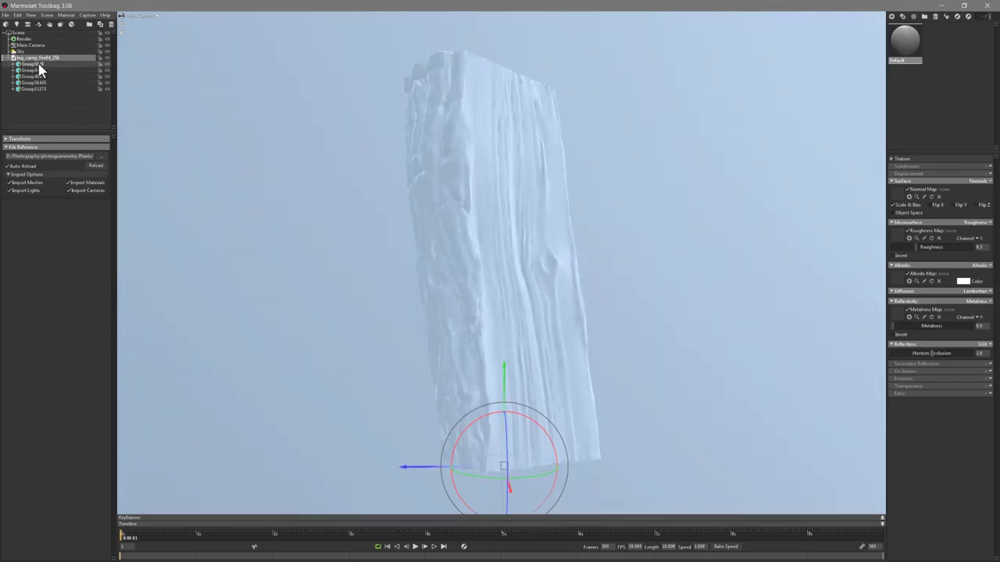
drag(274, 185, 560, 199)
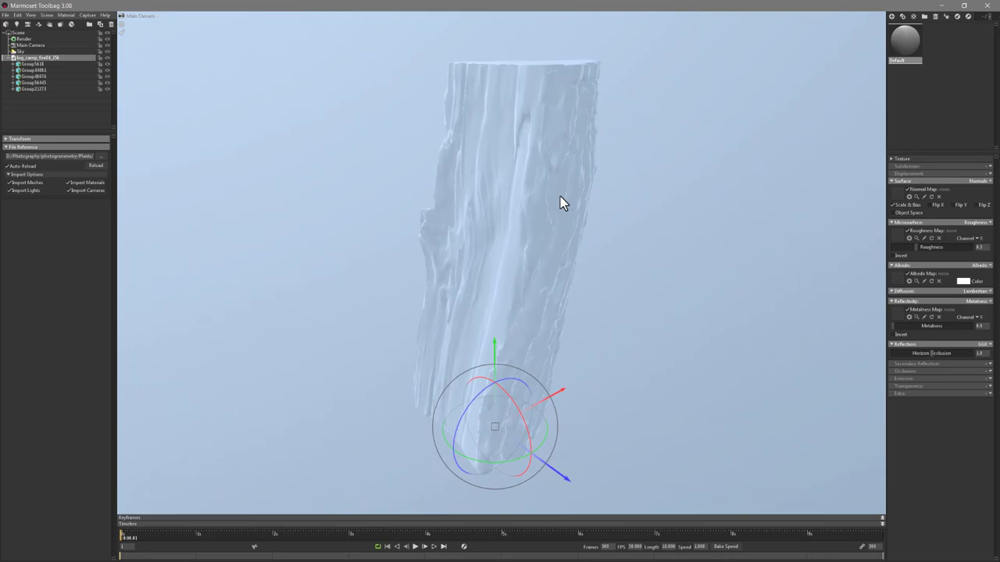
Change the scene's sky light preset to Museum after trying Castle Sunset
click(21, 51)
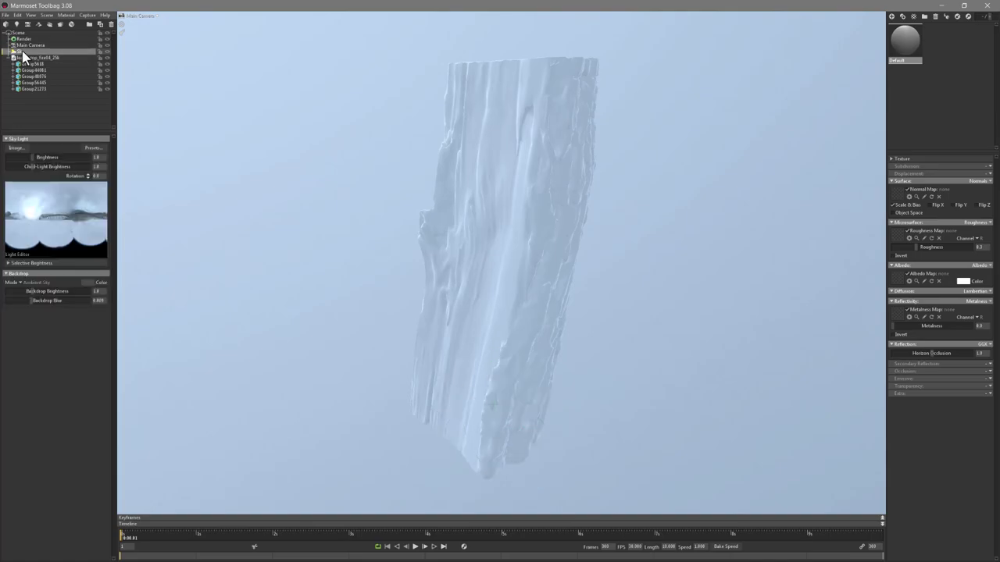
click(91, 148)
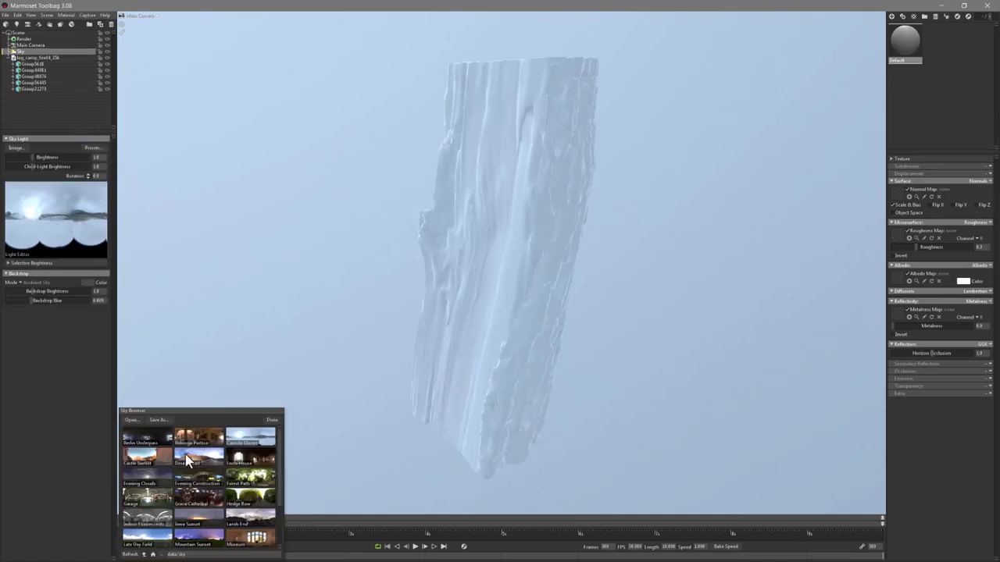
click(148, 461)
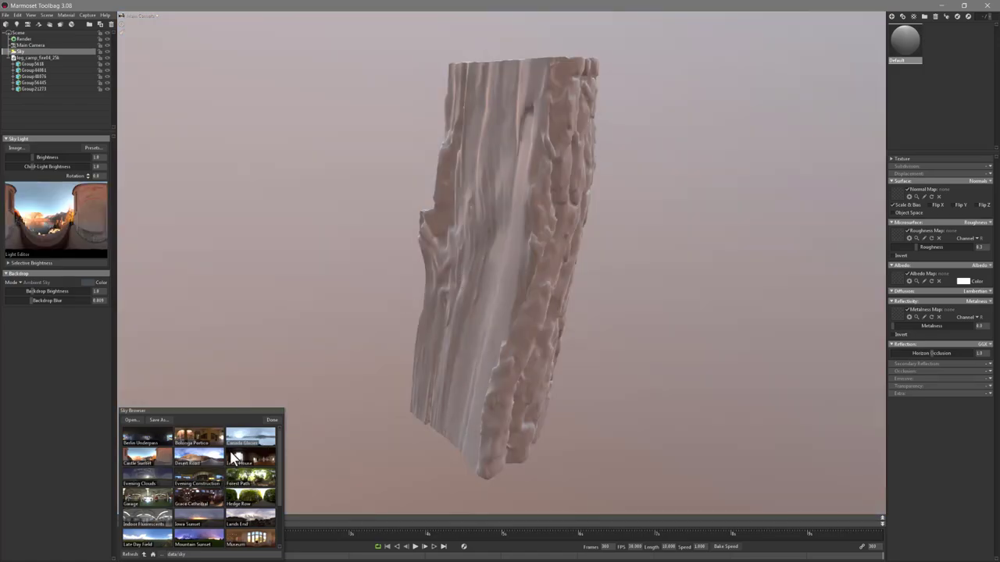
click(256, 537)
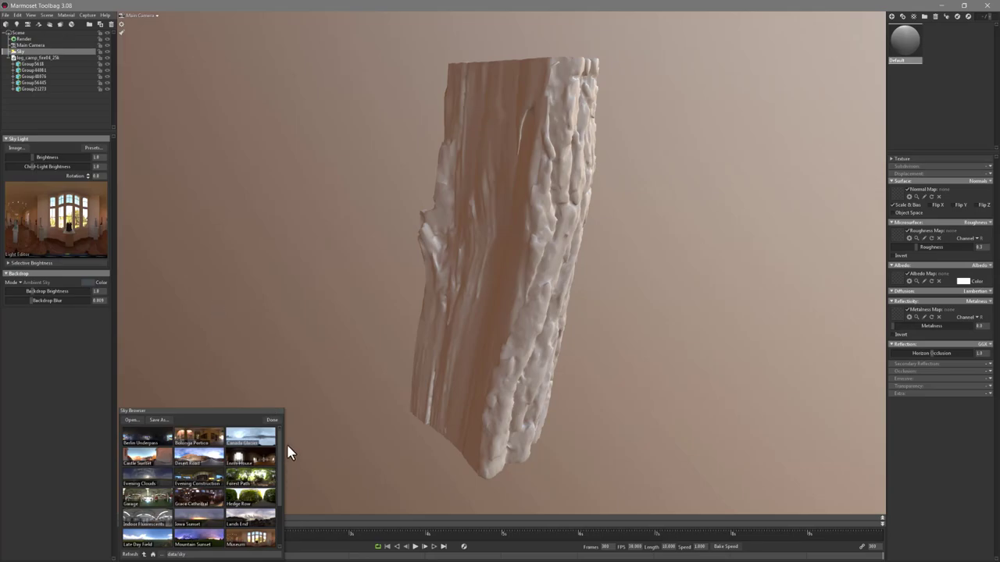
click(272, 419)
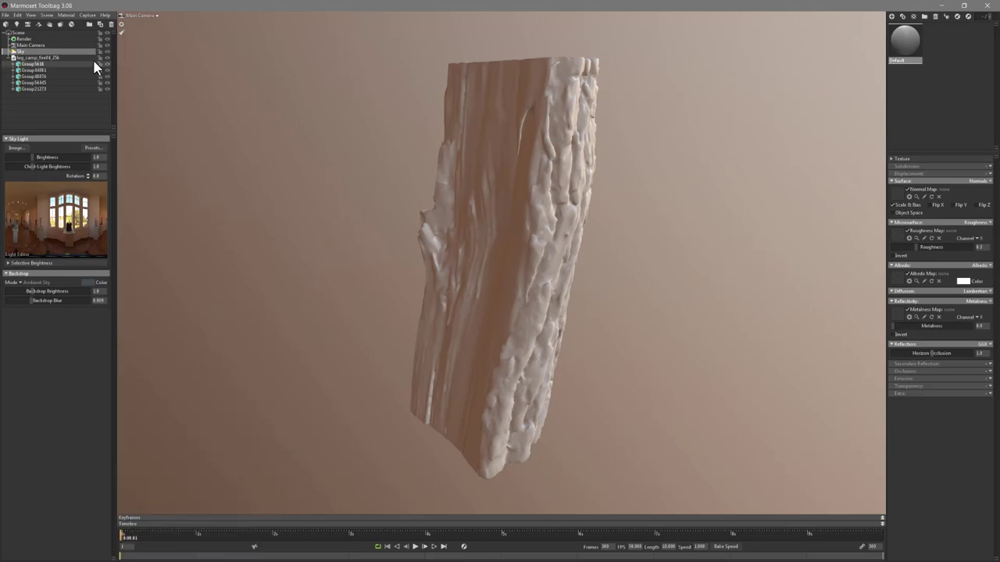
Import the high-poly model log_camp_fire04_66mil.obj from the log_camp_fire04 folder
click(6, 15)
click(29, 71)
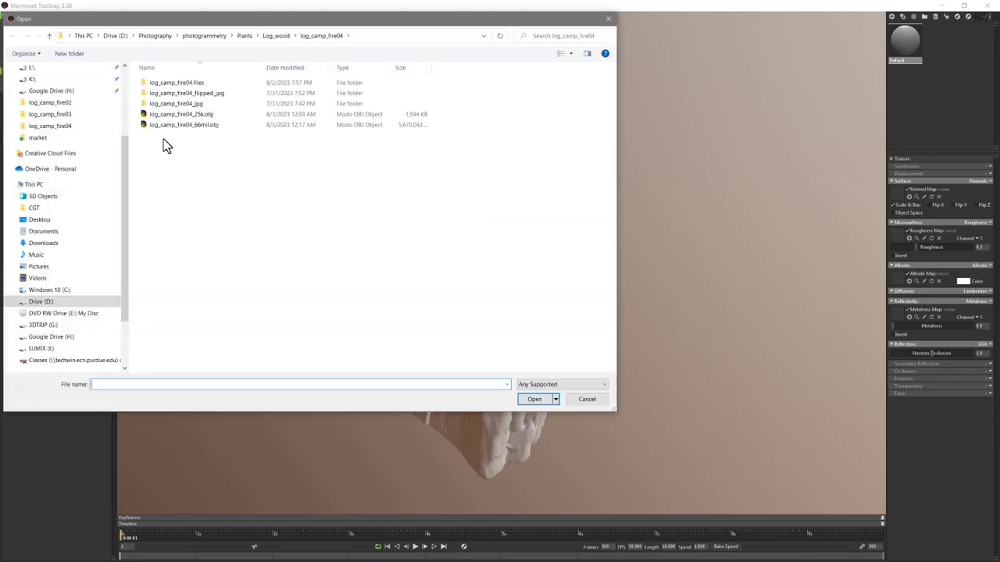
click(190, 126)
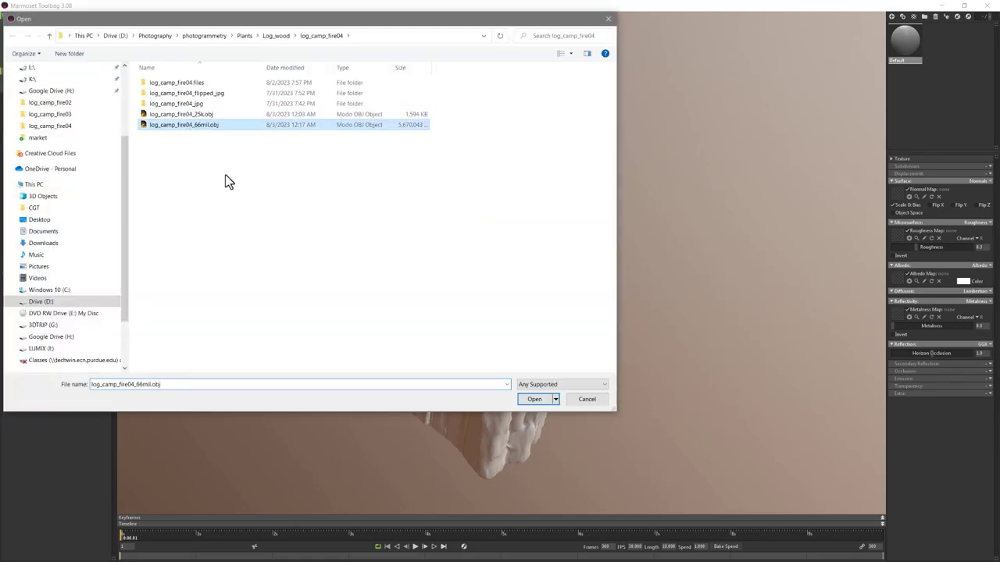
click(535, 399)
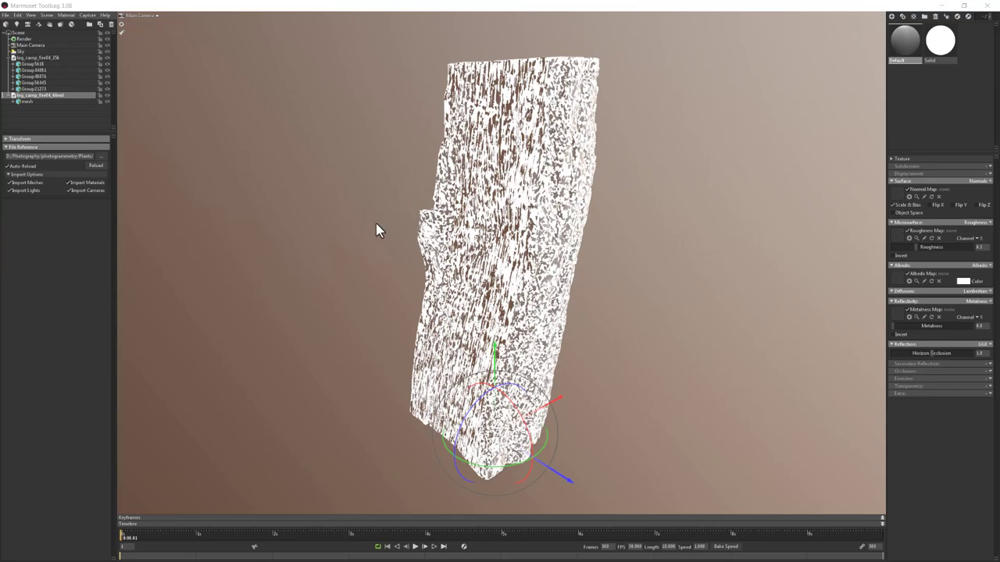
click(234, 213)
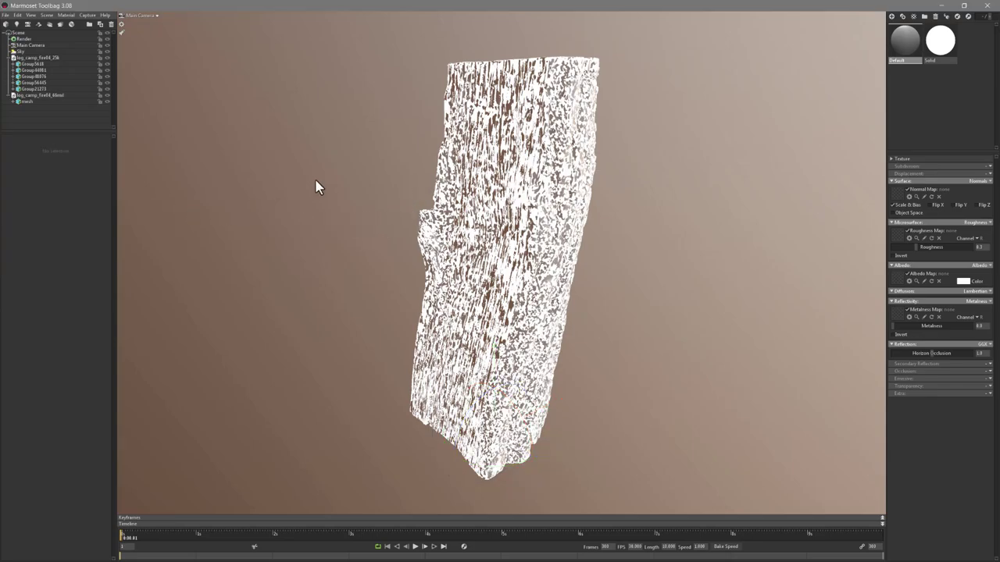
drag(330, 218, 315, 271)
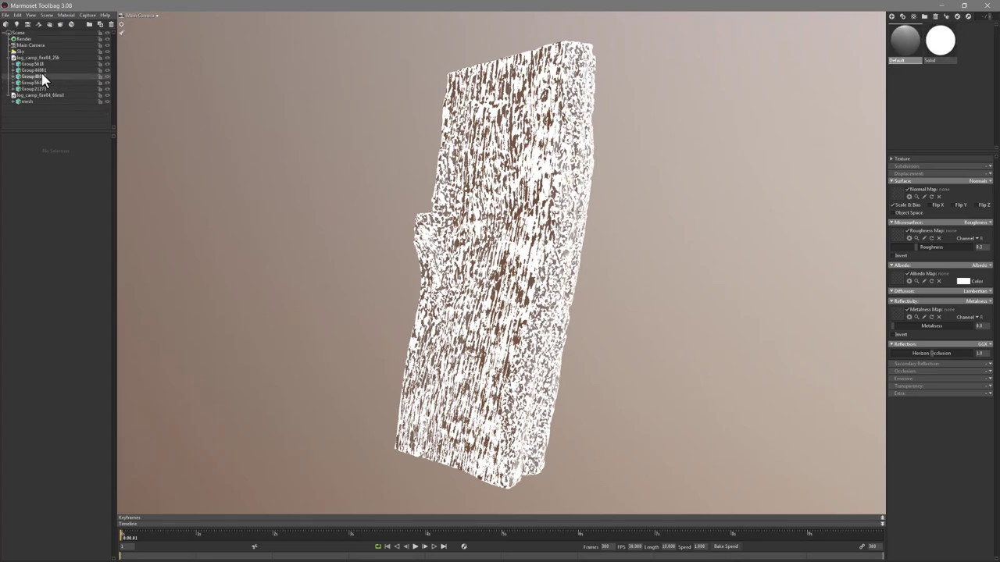
Create a baker and assign log_camp_fire04_66mil to its High group and log_camp_fire04_25k to its Low group
click(61, 25)
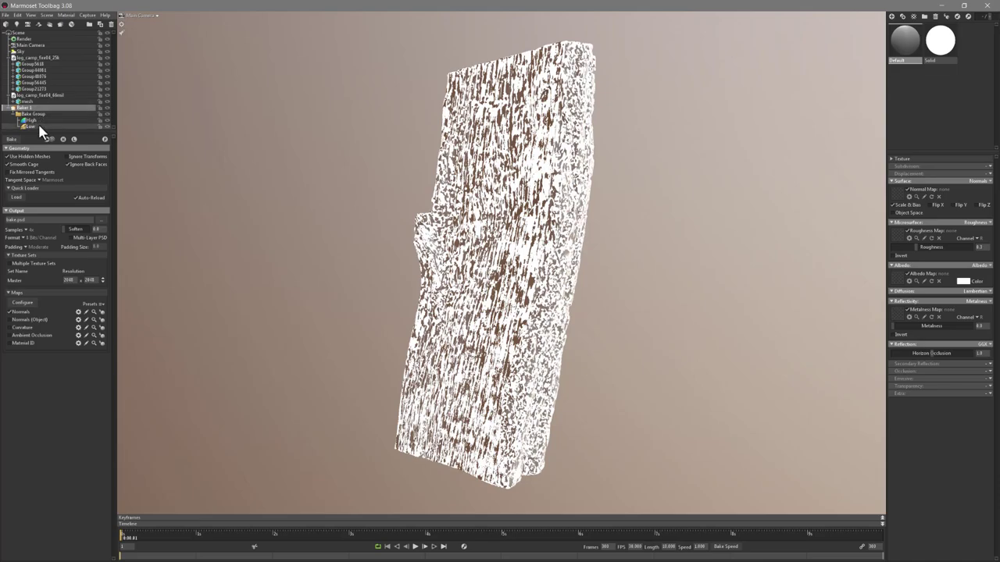
click(9, 58)
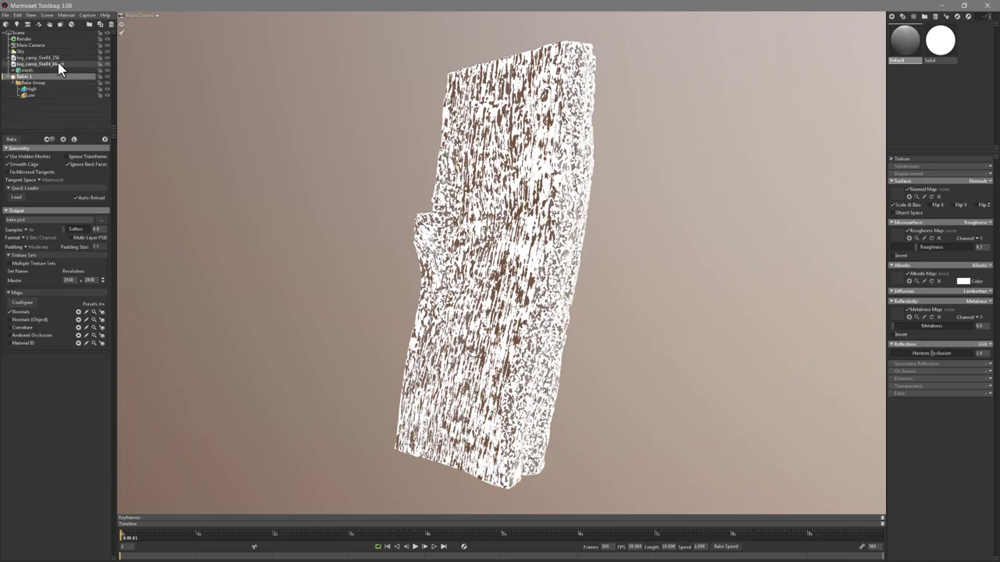
click(28, 66)
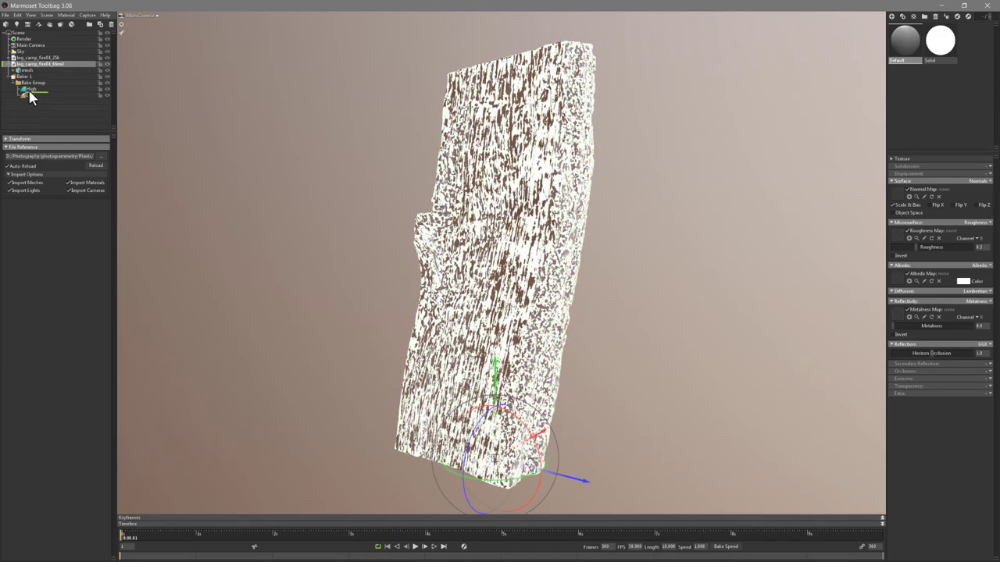
drag(30, 95, 30, 93)
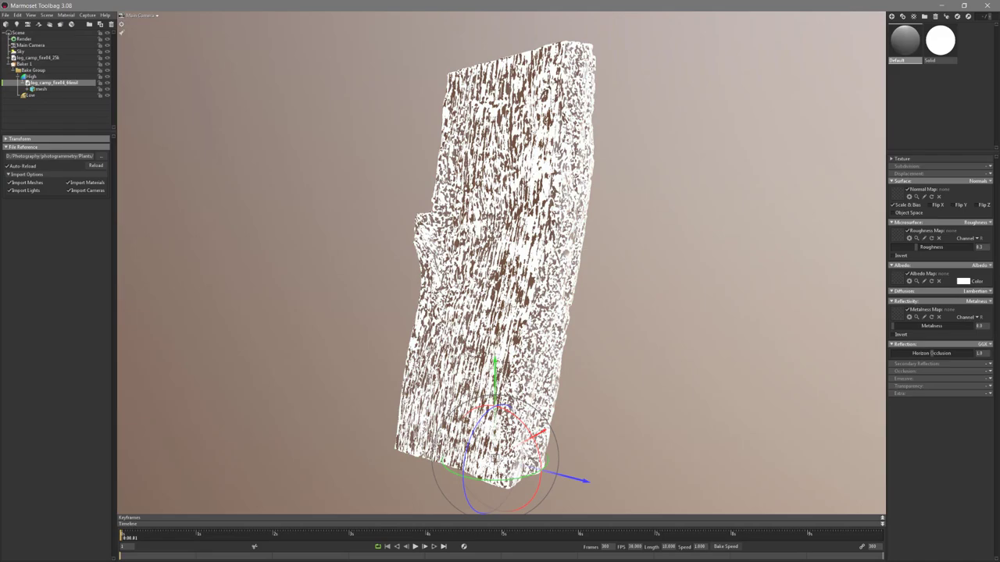
click(35, 58)
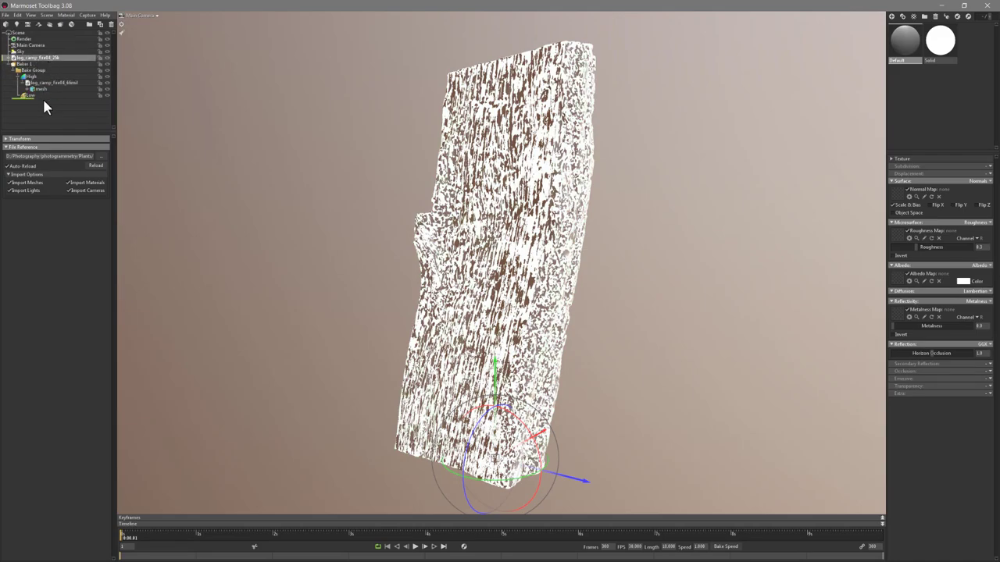
drag(34, 100, 32, 95)
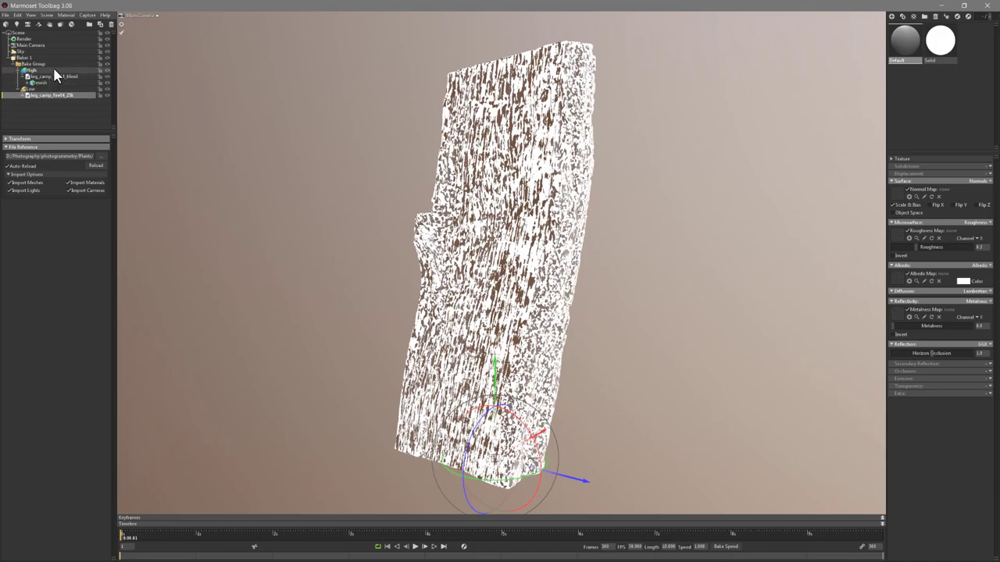
Set the baker's output to a Photoshop document named log_camp_fire04_ in the log_camp_fire04 folder
click(28, 58)
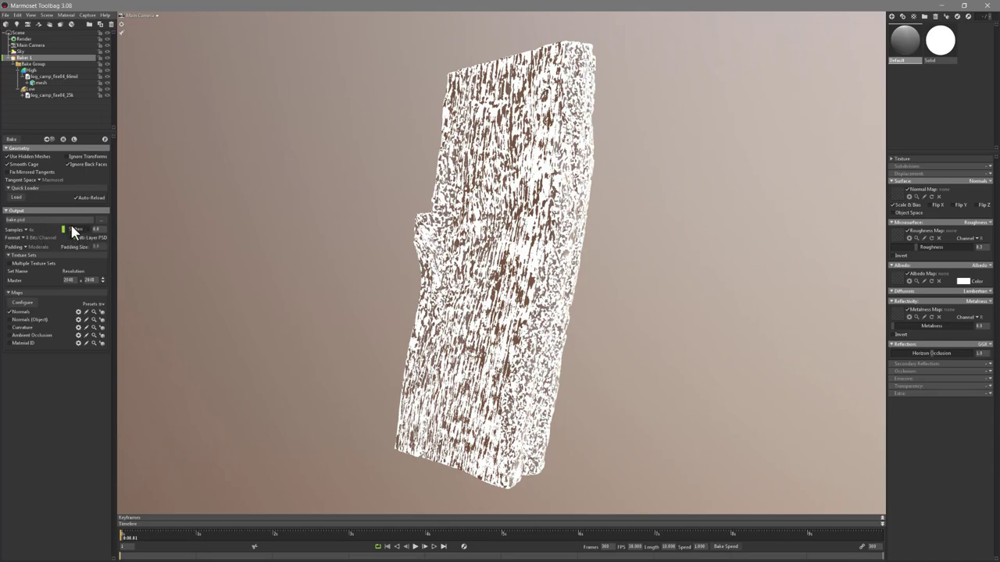
click(99, 220)
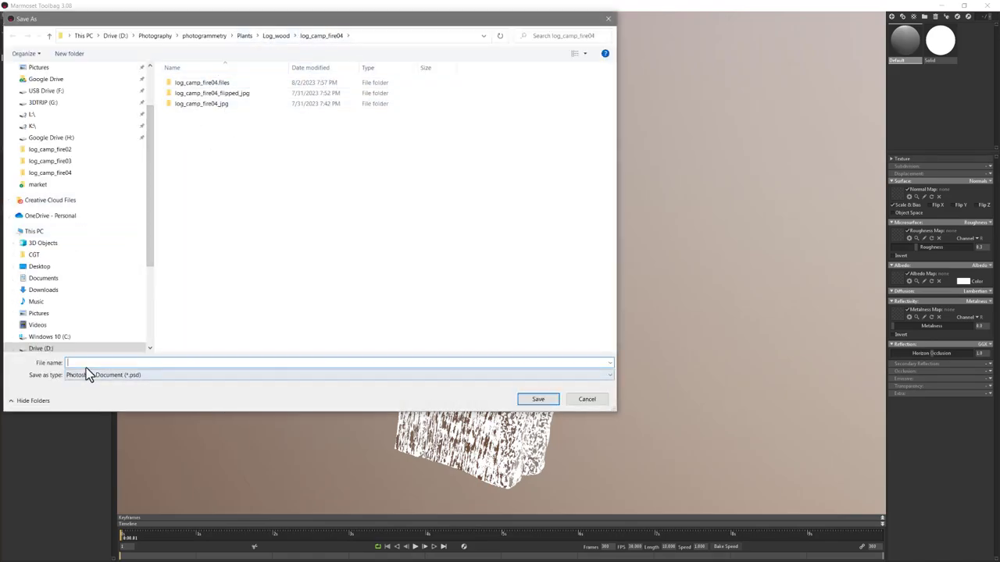
text(log)
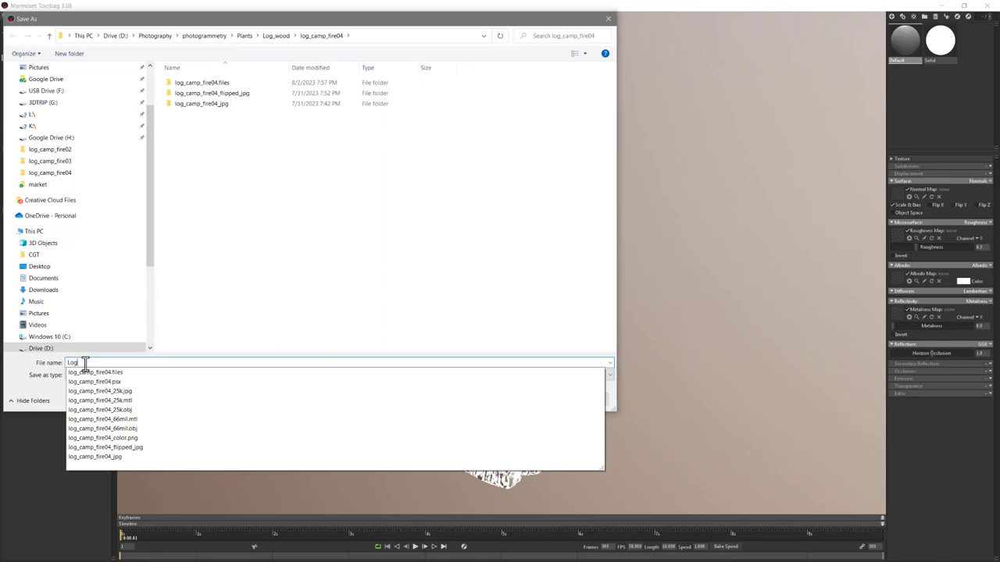
text(_camp_fire04_)
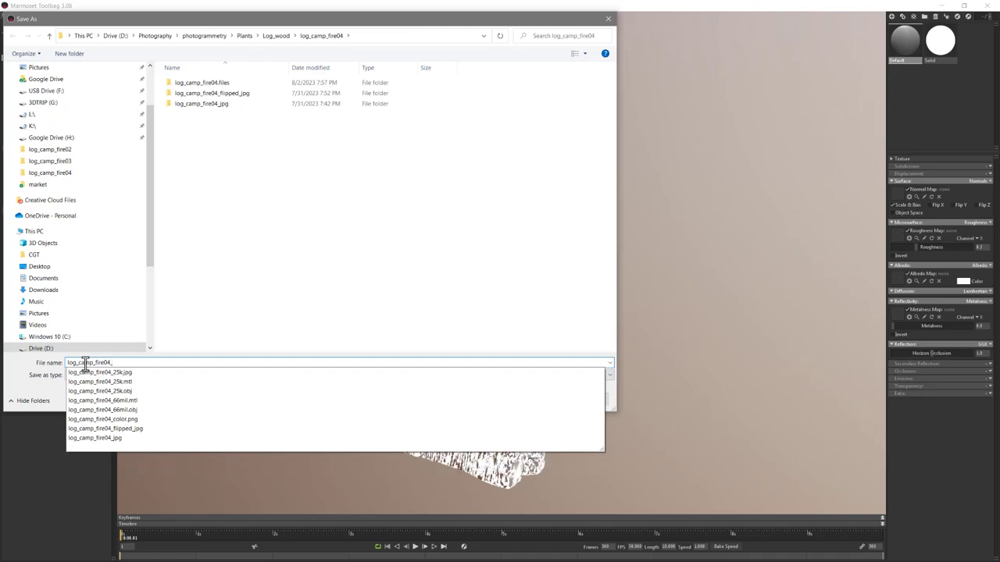
key(Escape)
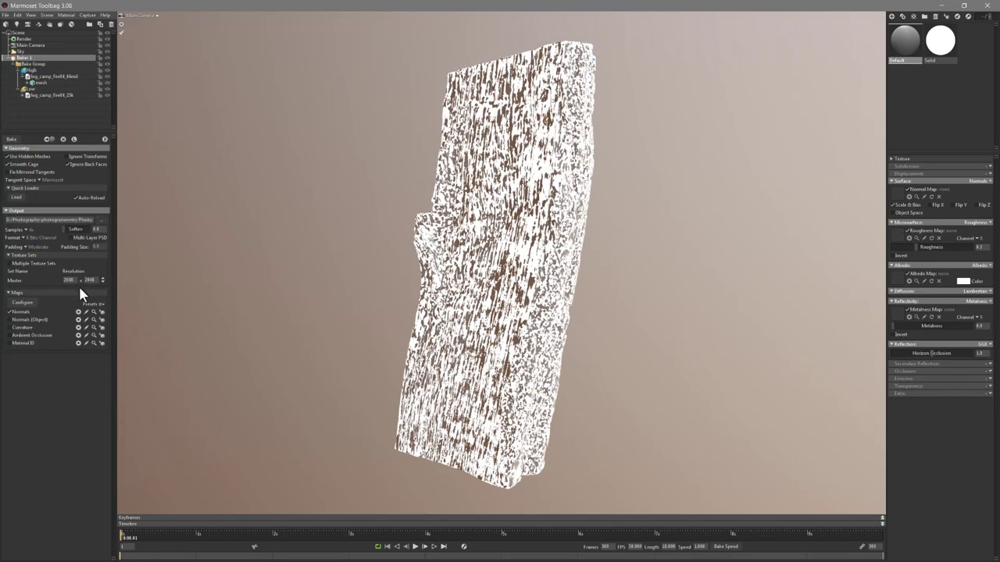
Enable the Ambient Occlusion map in the baker in addition to Normals
click(9, 343)
click(30, 321)
click(10, 335)
click(103, 305)
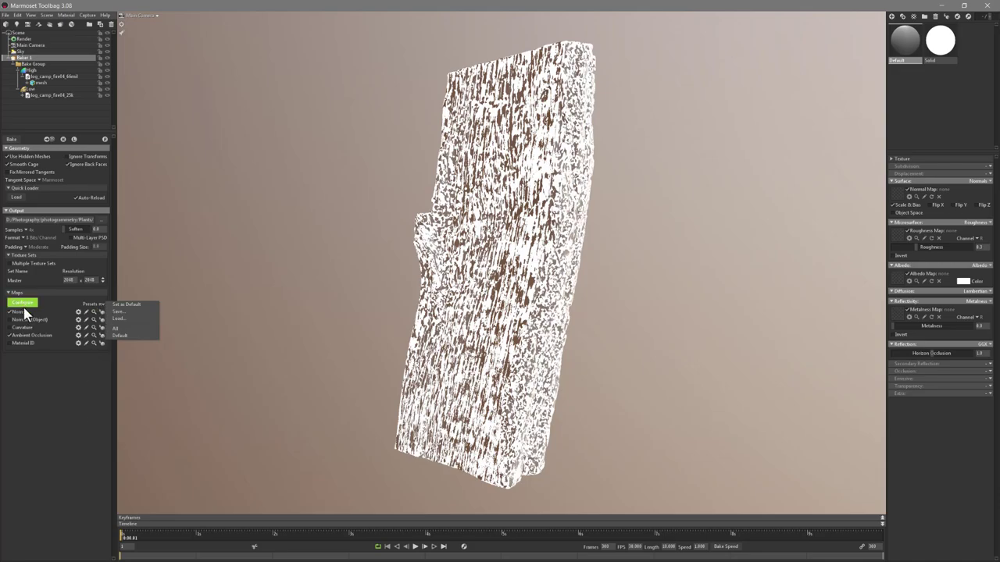
click(50, 408)
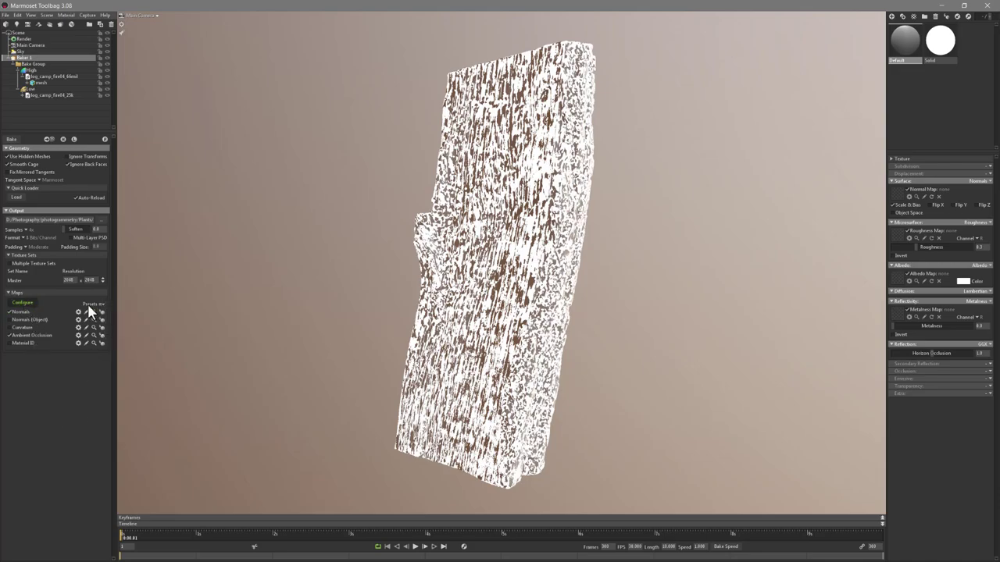
Review the configurable bake maps, enable Curvature, and add the Position map to the baker's outputs
click(22, 302)
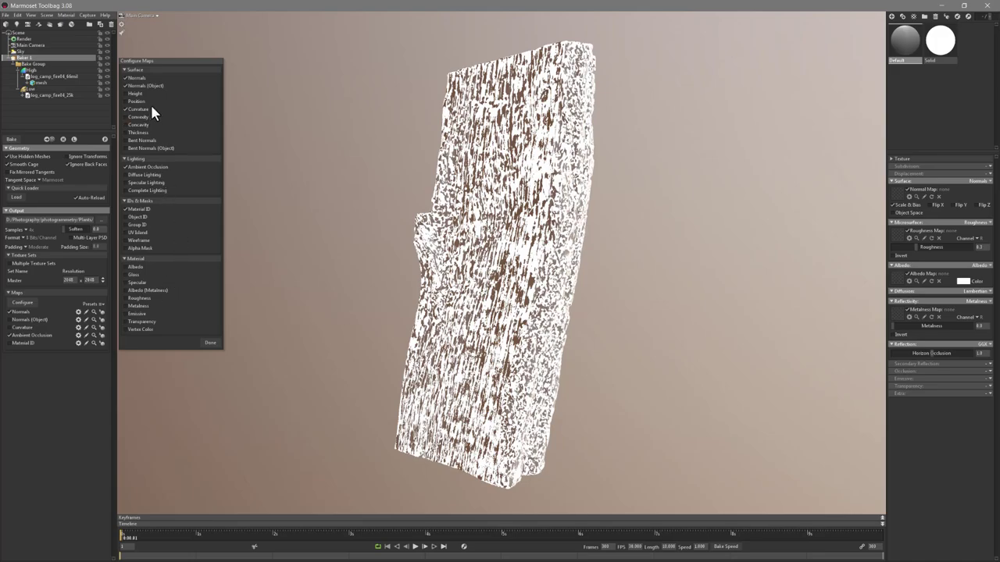
click(132, 93)
mouse_move(127, 273)
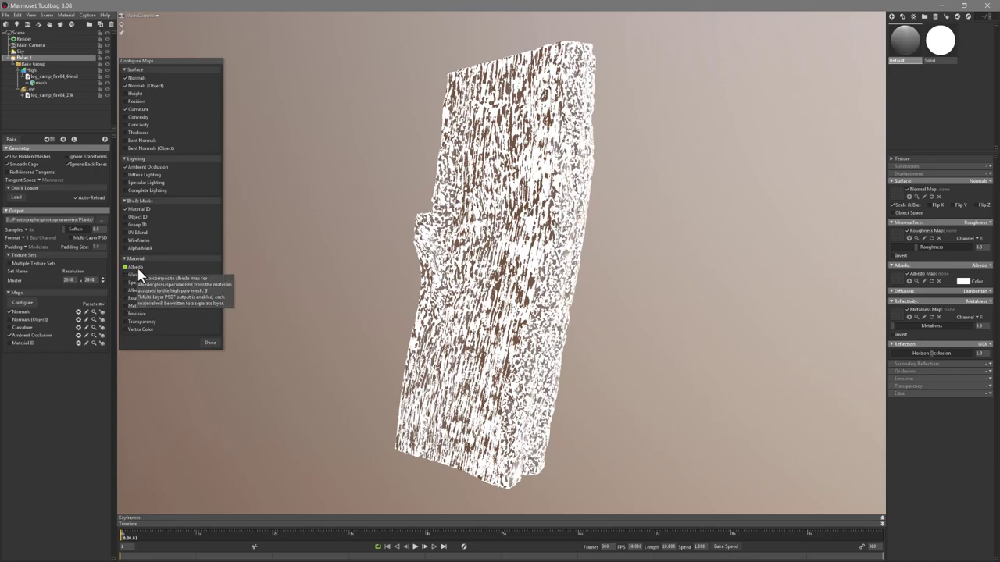
click(142, 268)
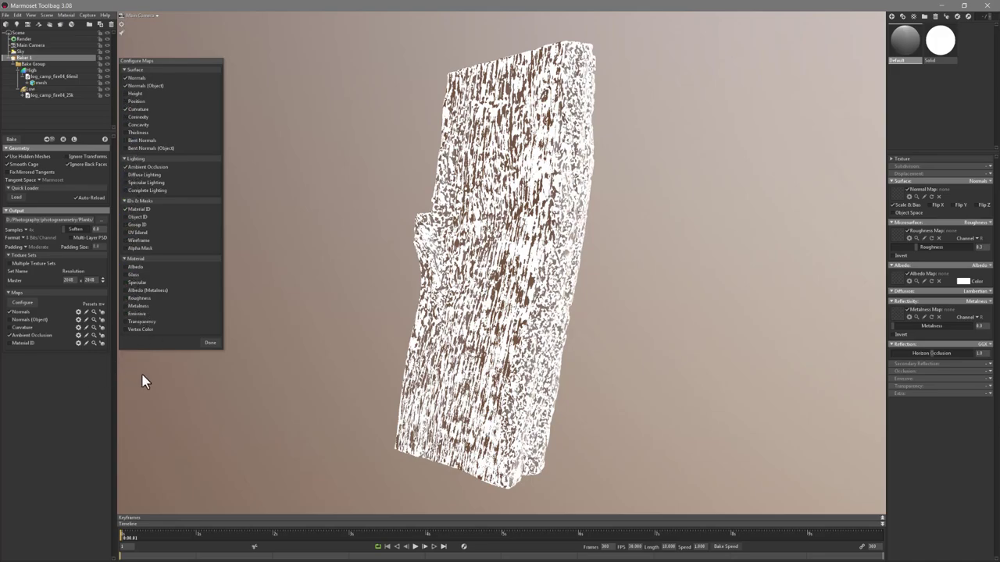
click(11, 336)
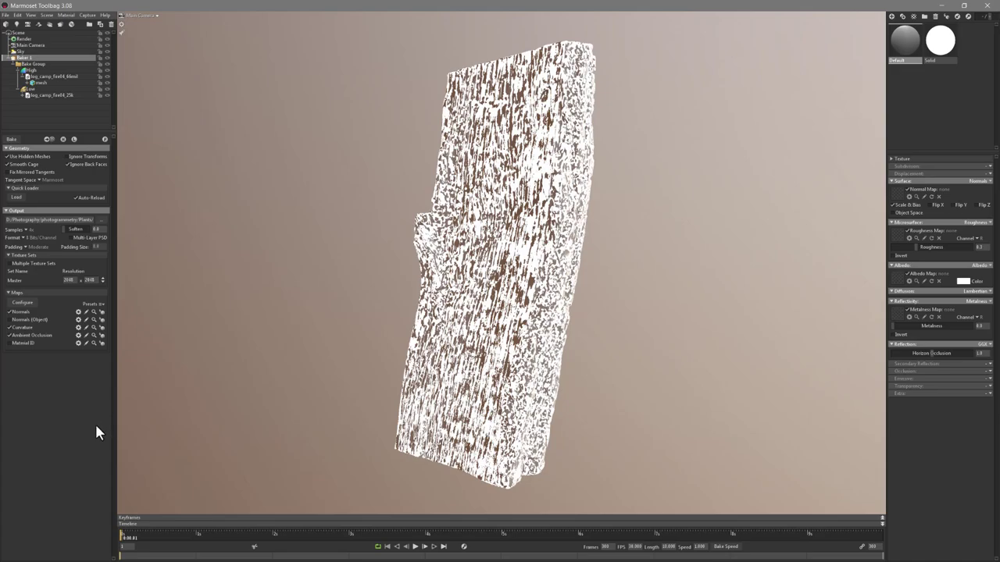
click(24, 328)
click(23, 303)
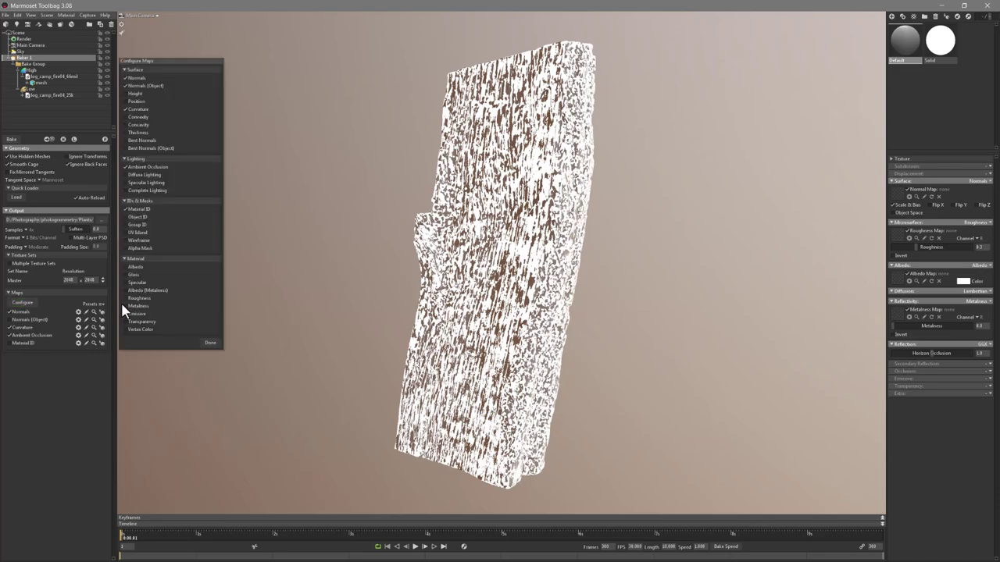
click(125, 103)
Set the baker's samples to 16x and the texture resolution to 8192 x 8192, and bake the enabled maps
click(27, 231)
click(77, 280)
click(95, 280)
drag(94, 281, 84, 281)
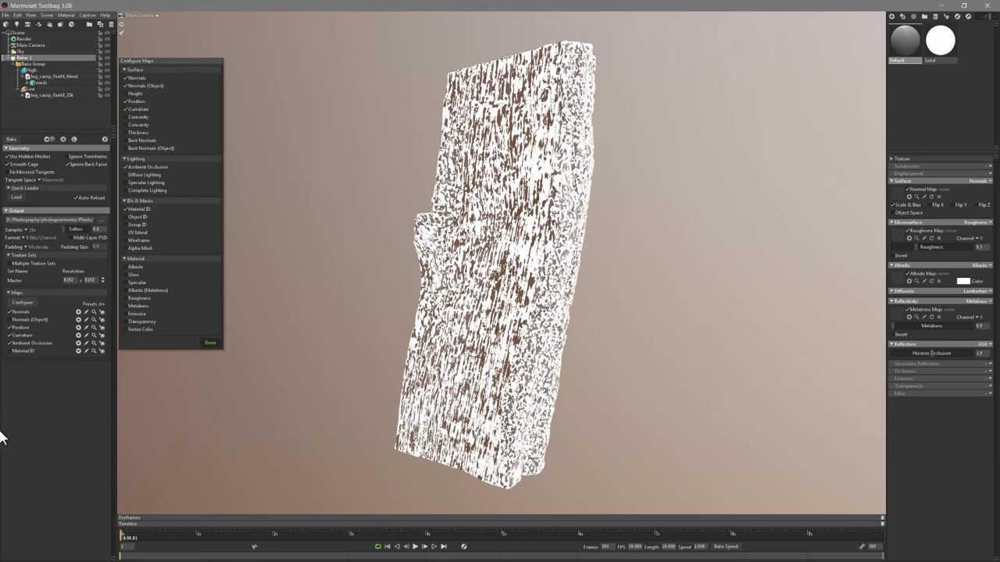
click(210, 342)
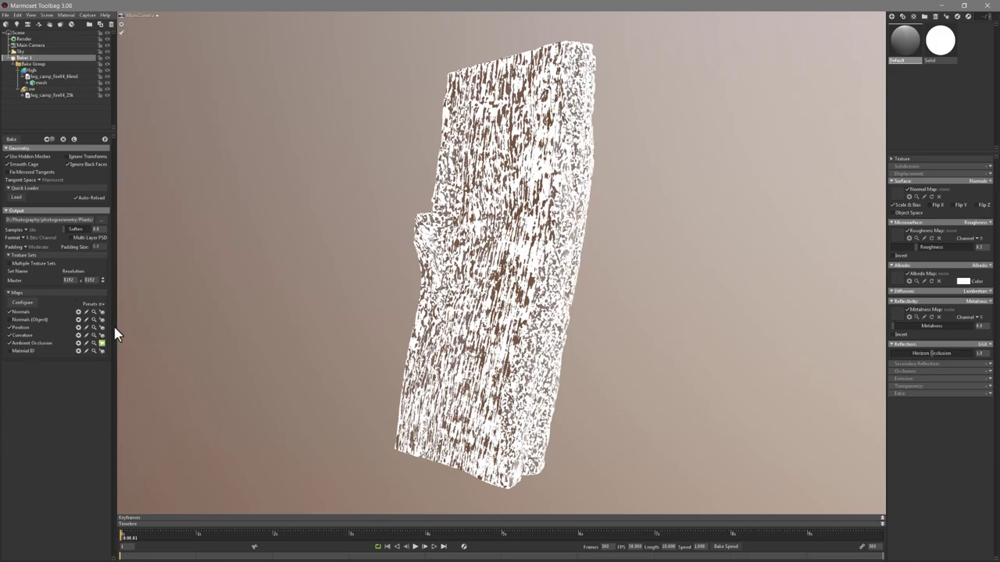
click(11, 141)
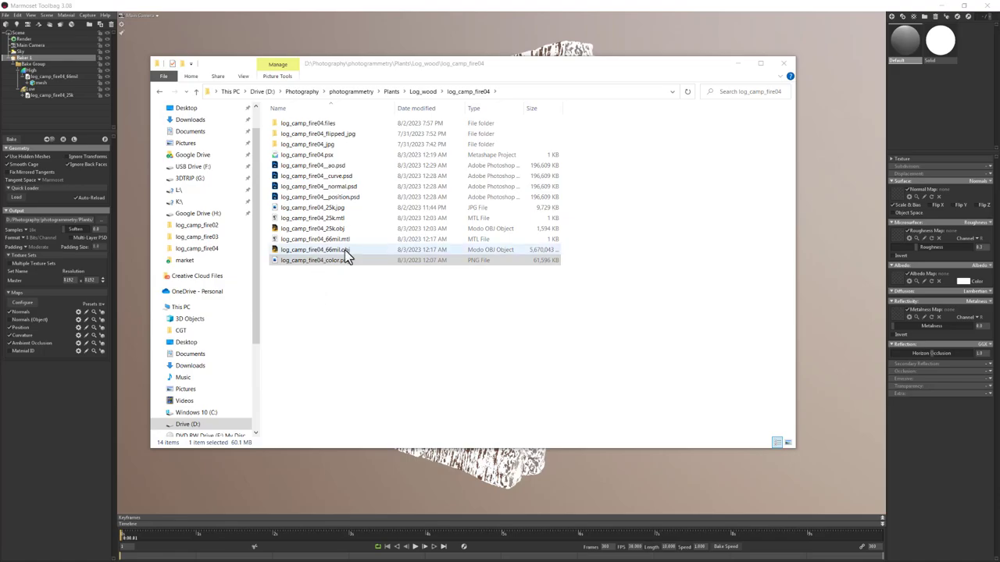
Open the baked log_camp_fire04__ao.psd in Photoshop and examine the ambient occlusion detail on the wood grain and bark
click(325, 167)
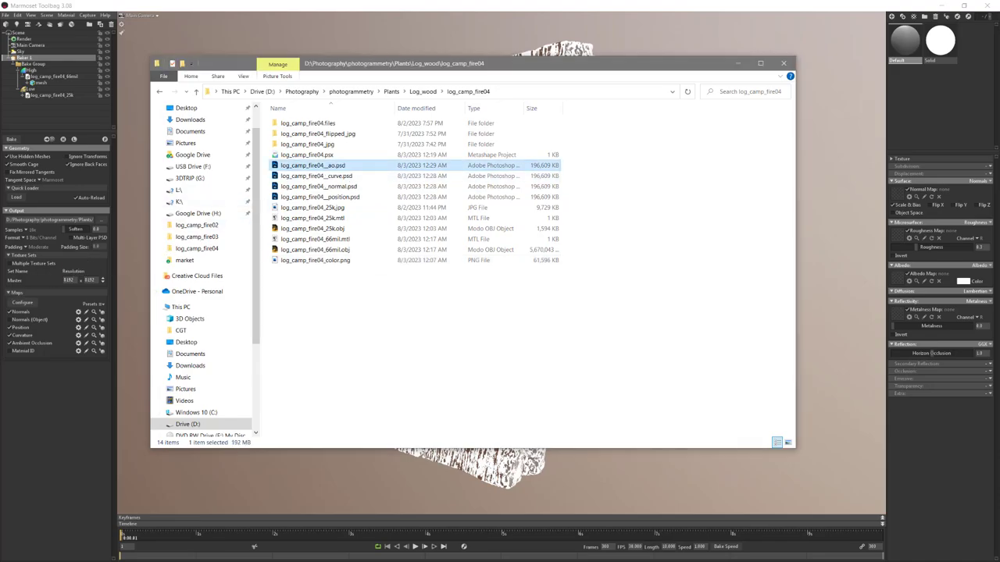
drag(406, 166, 488, 64)
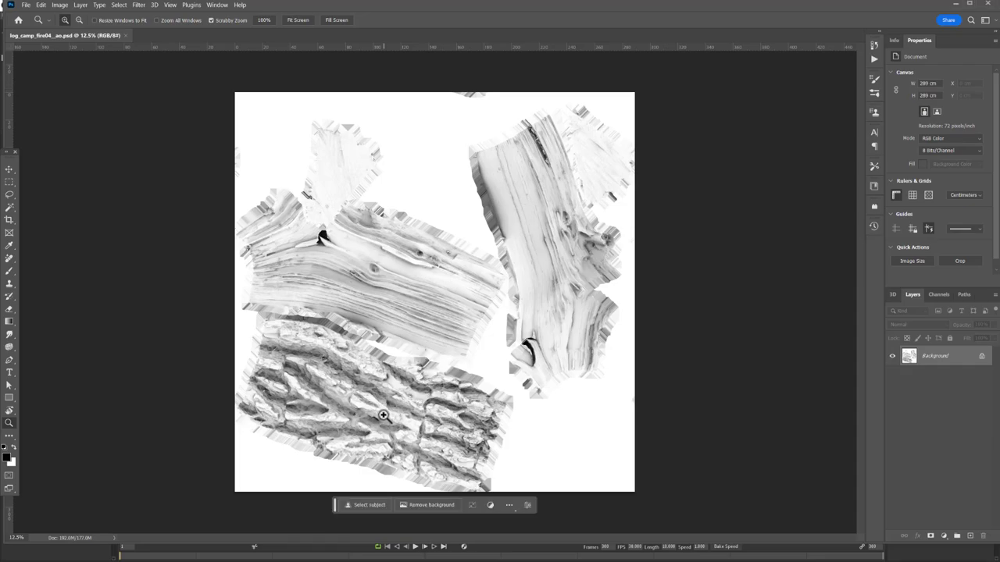
drag(383, 413, 467, 381)
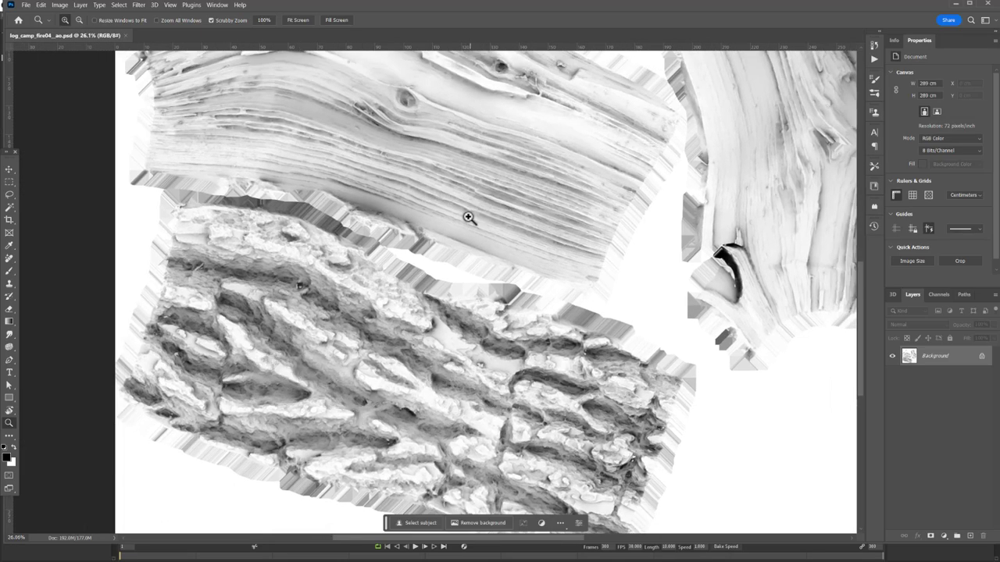
drag(446, 151, 479, 147)
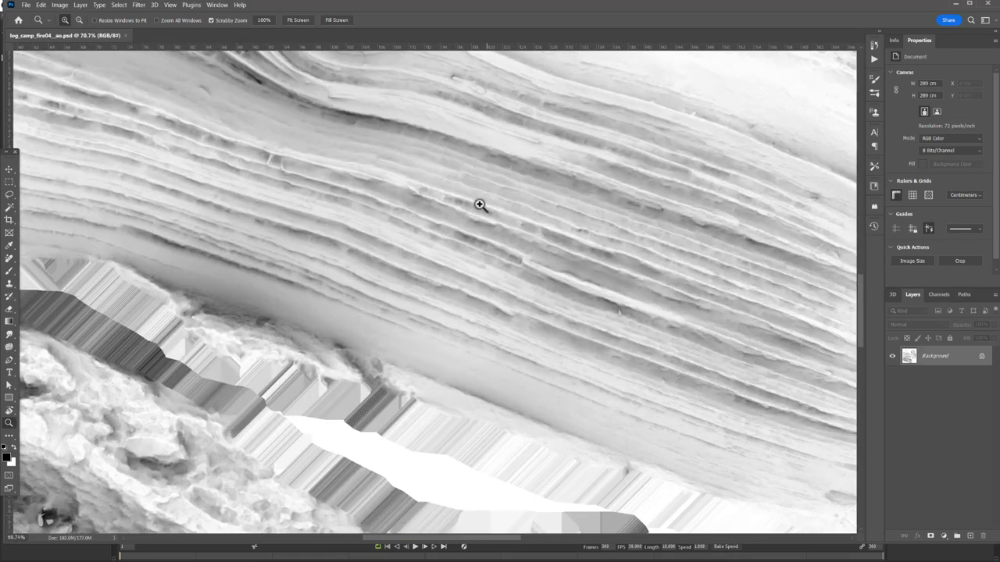
drag(479, 206, 460, 195)
drag(550, 126, 304, 324)
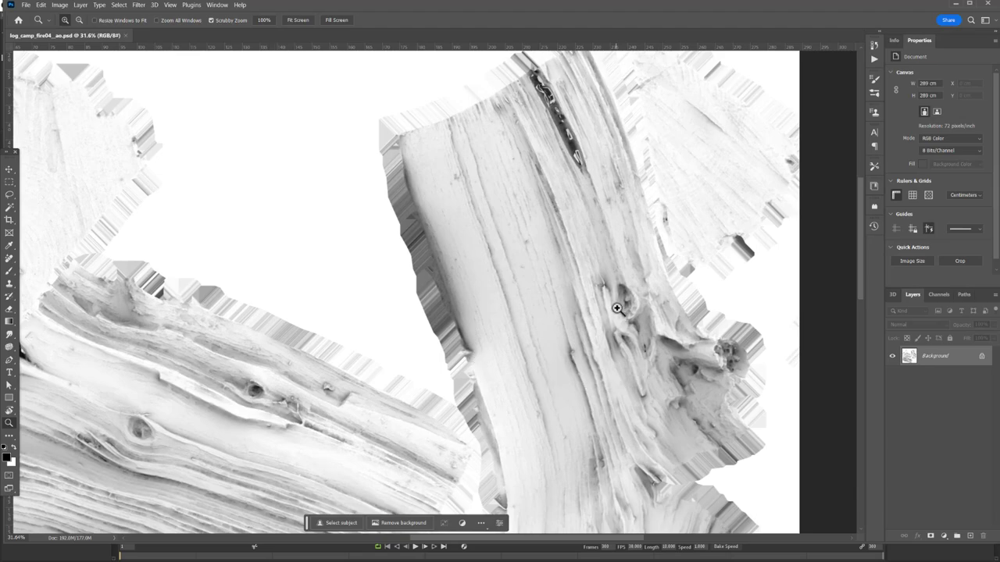
drag(463, 456, 348, 283)
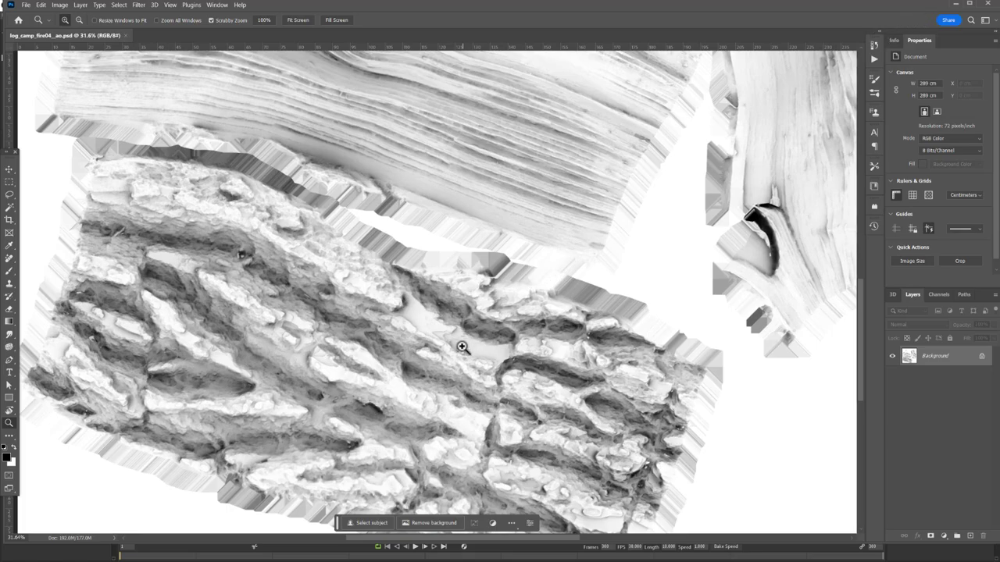
drag(446, 334, 440, 328)
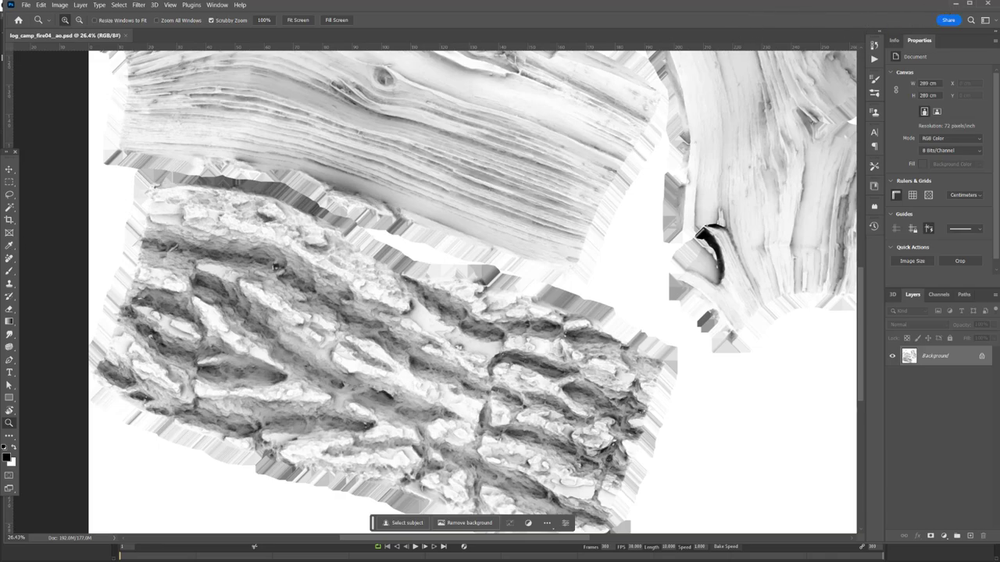
Open log_camp_fire04__normal.psd from the log_camp_fire04 folder and inspect the normal detail on the bark and wood grain up close
key(alt+Tab)
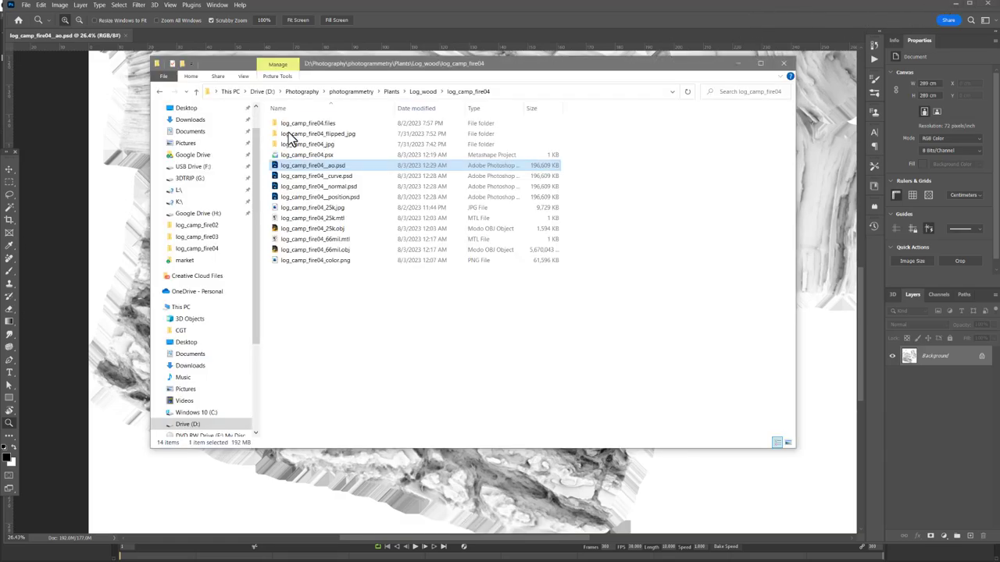
double_click(322, 188)
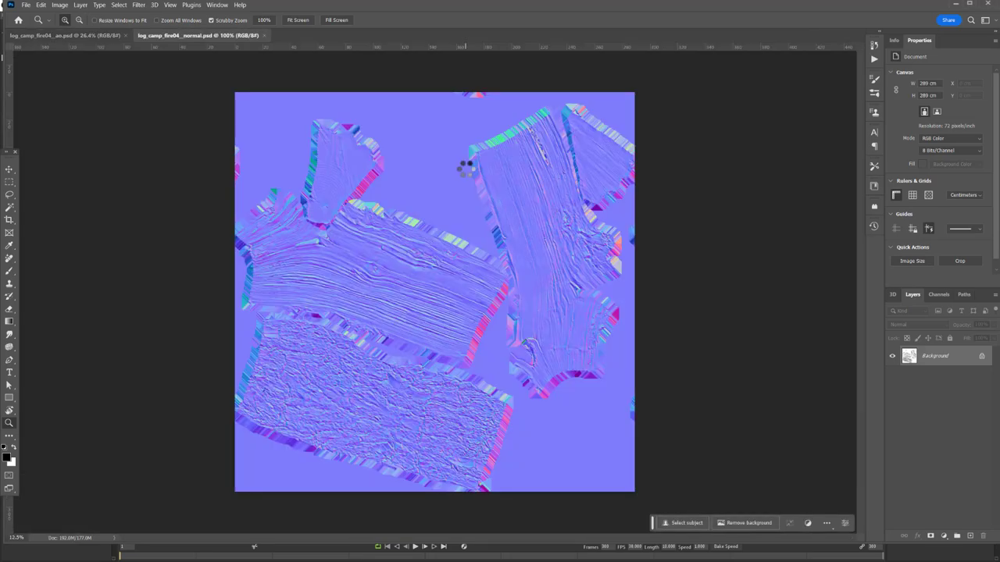
drag(393, 408, 404, 382)
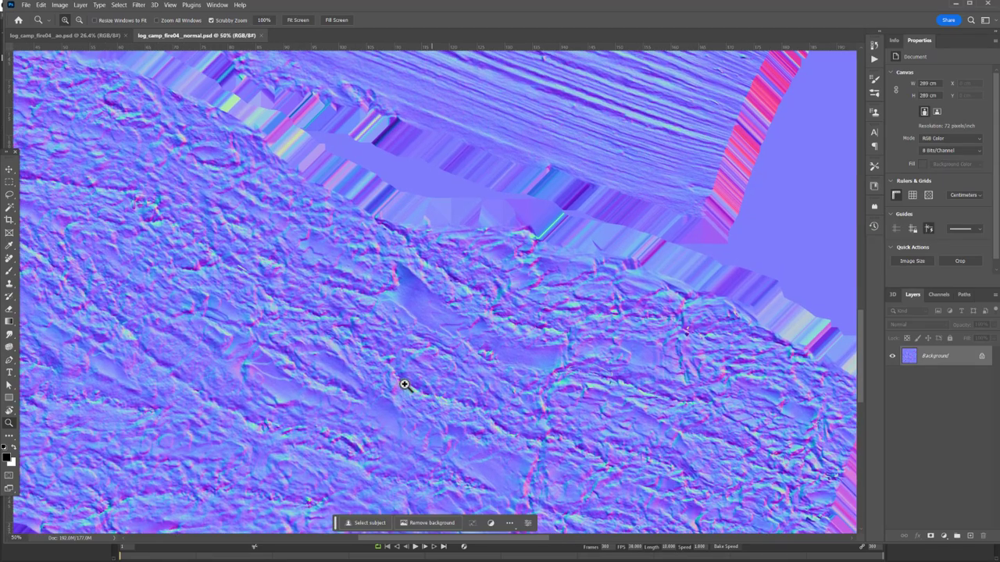
alt+scroll(439, 297, down, 3)
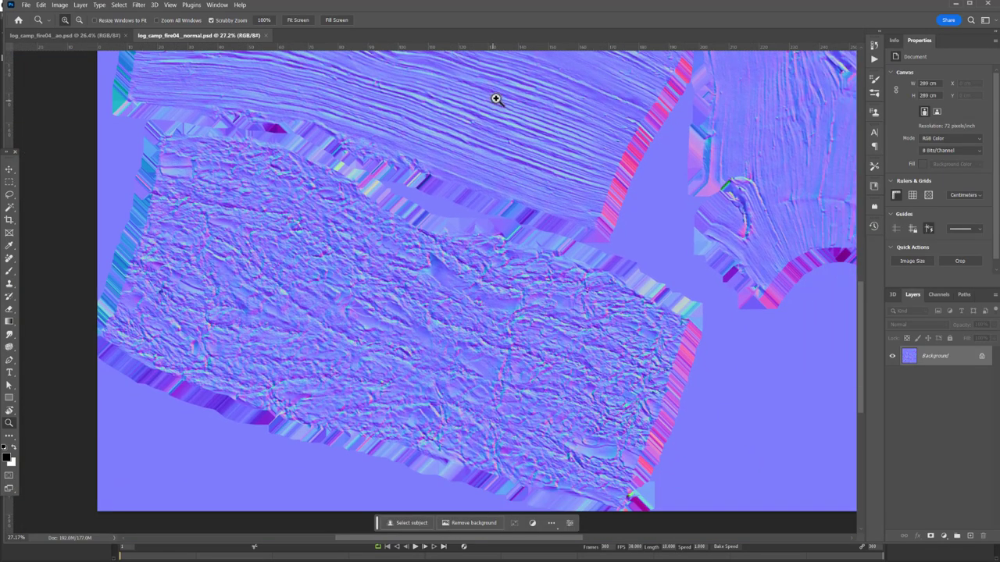
drag(495, 98, 386, 297)
alt+scroll(413, 292, up, 5)
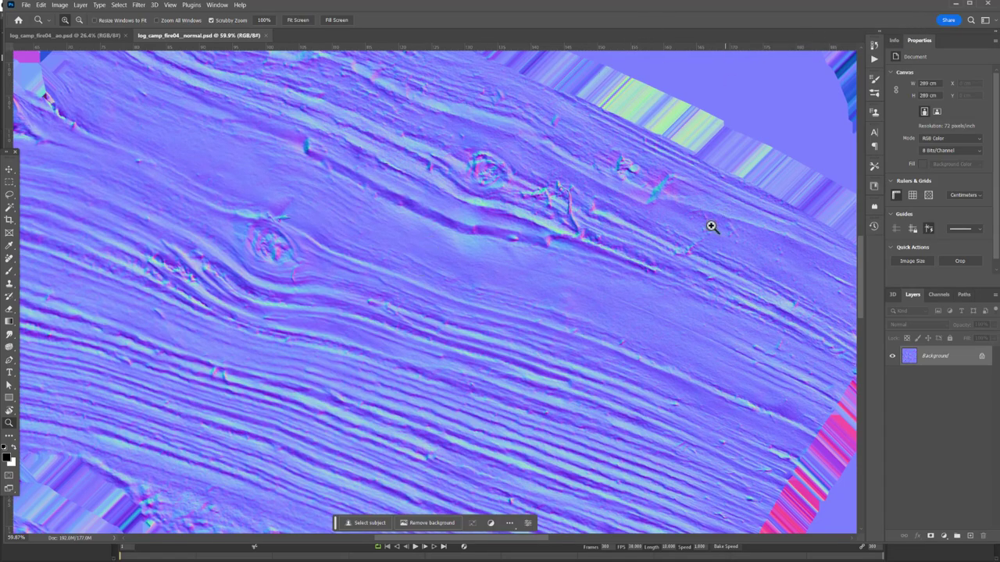
Open log_camp_fire04__curve.psd from the same folder and inspect the curvature detail across the bark and wood grain
key(alt+Tab)
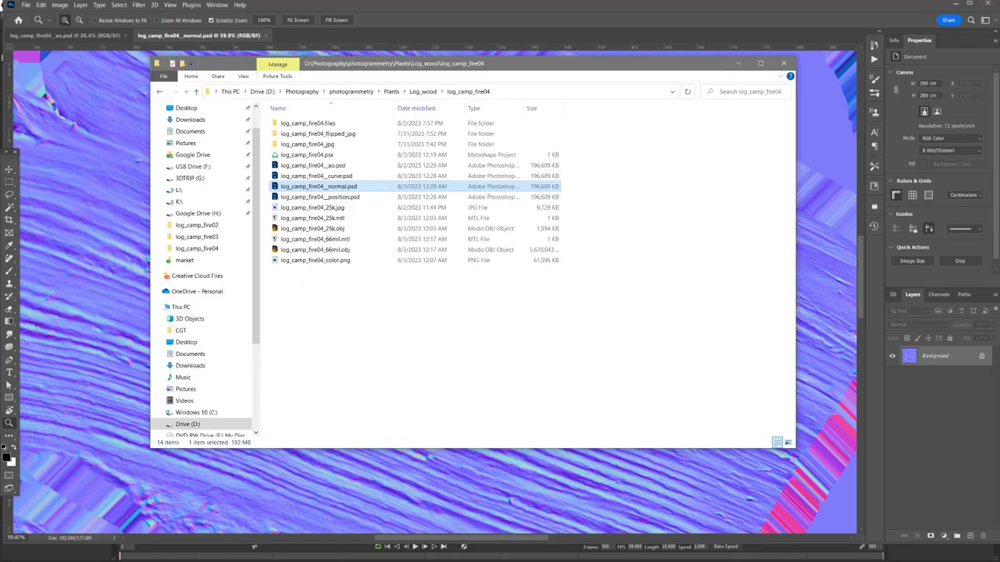
click(321, 178)
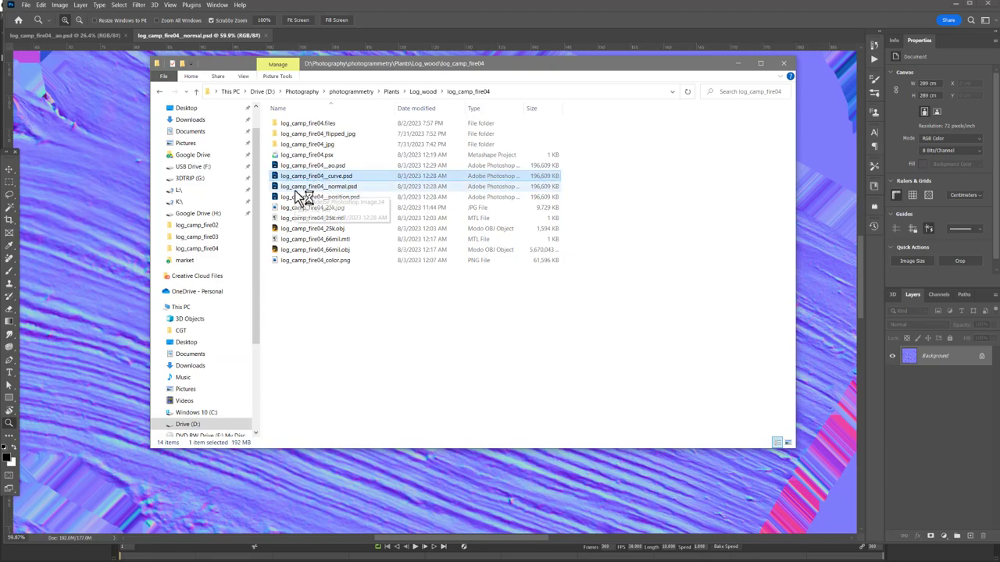
key(Return)
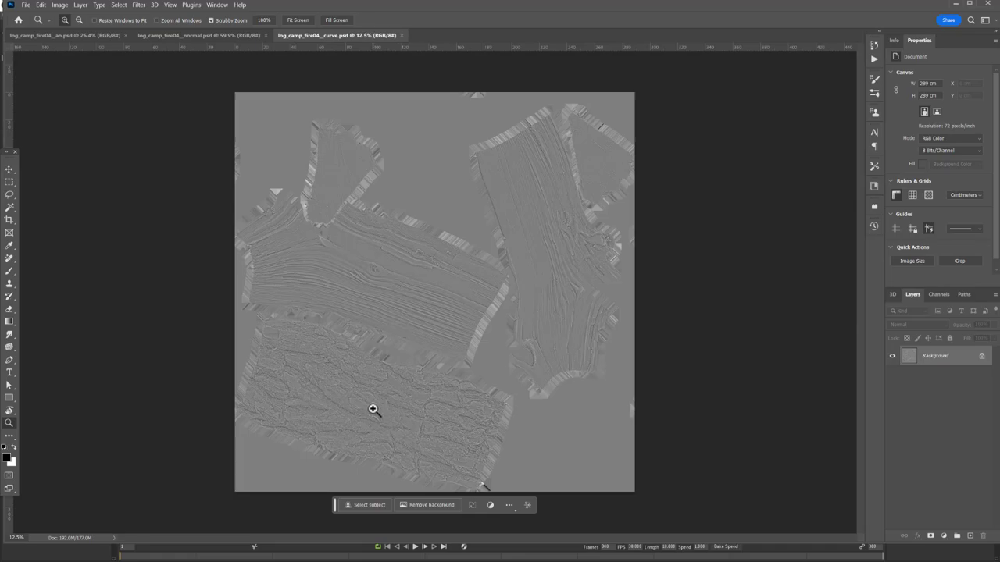
drag(373, 409, 430, 403)
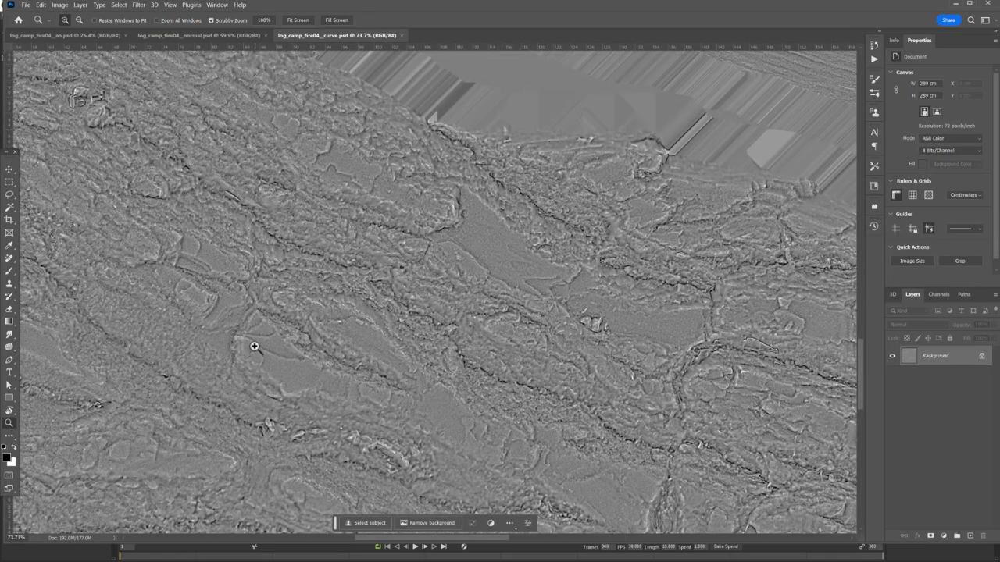
click(435, 280)
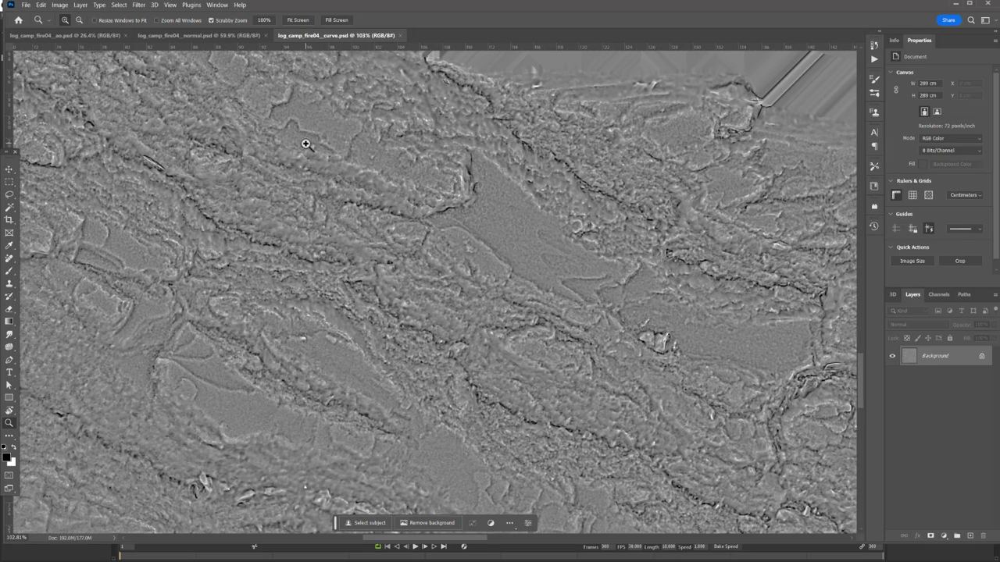
drag(296, 341, 272, 336)
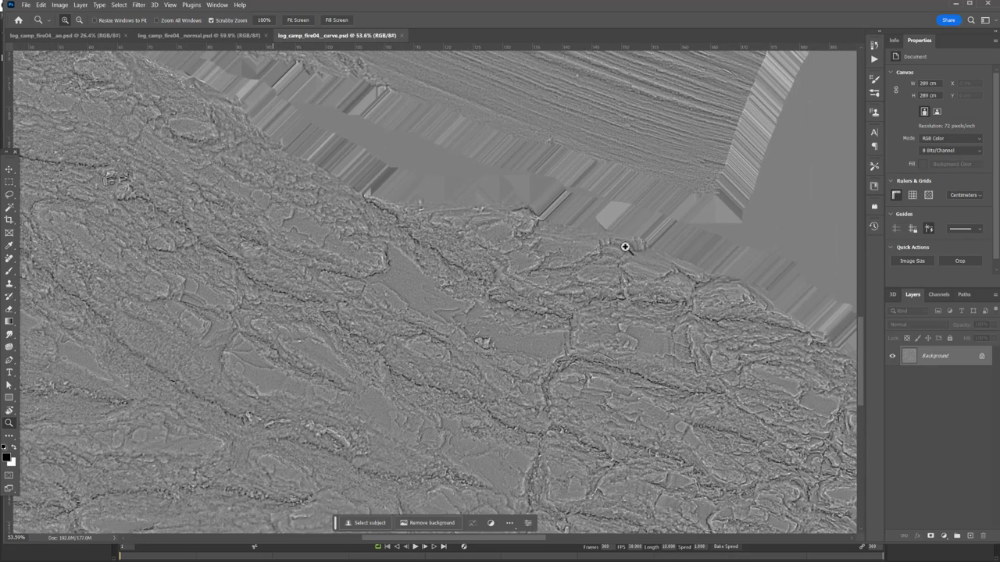
drag(630, 245, 562, 242)
drag(565, 82, 507, 320)
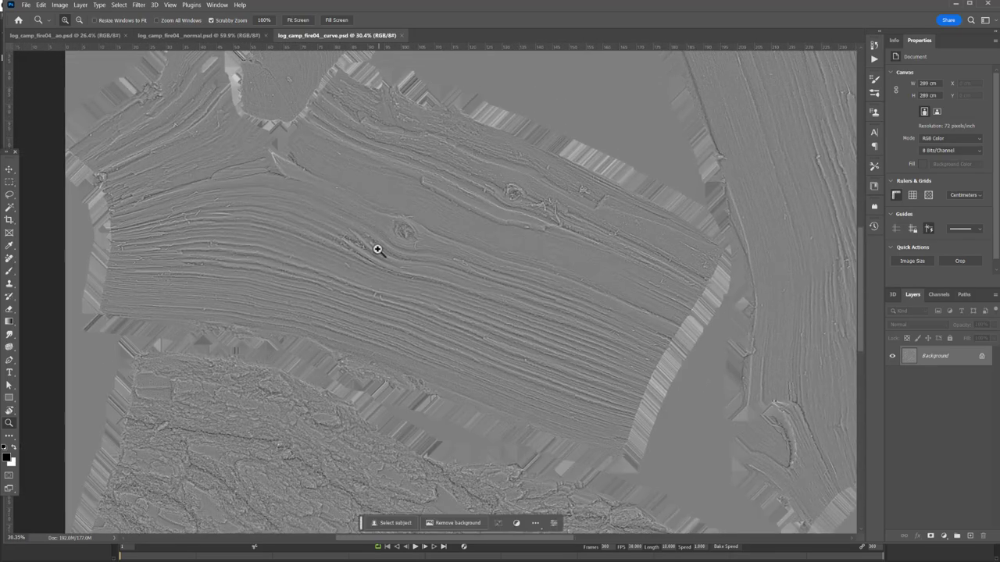
drag(377, 250, 290, 254)
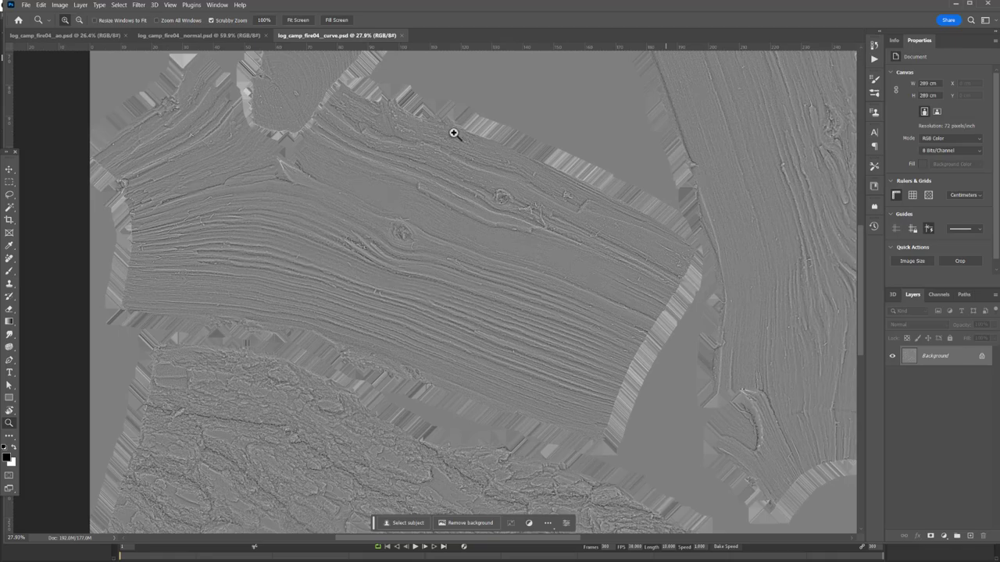
Open log_camp_fire04__position.psd and inspect the position map, then minimize Photoshop and the folder window to return to Marmoset Toolbag
key(alt+Tab)
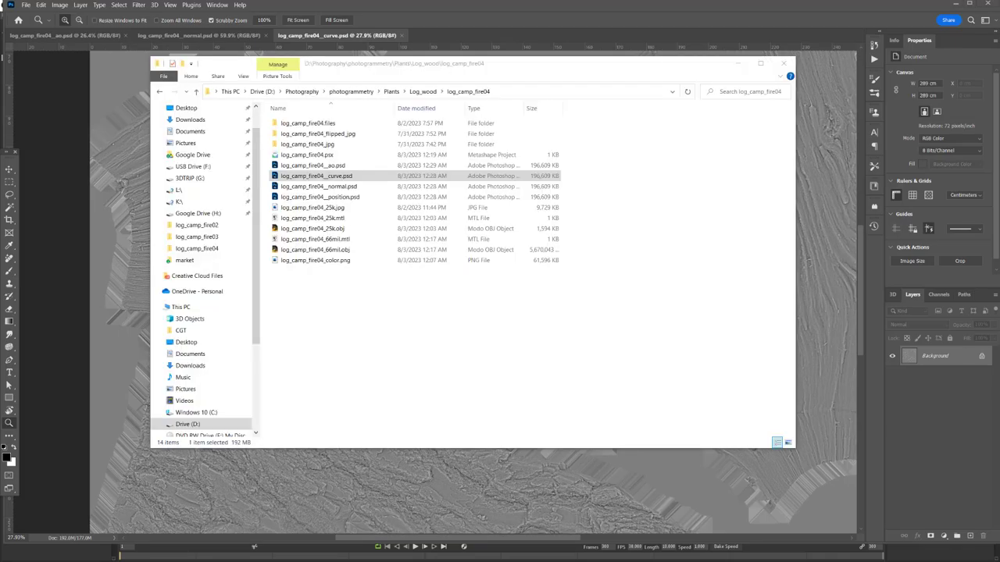
click(342, 197)
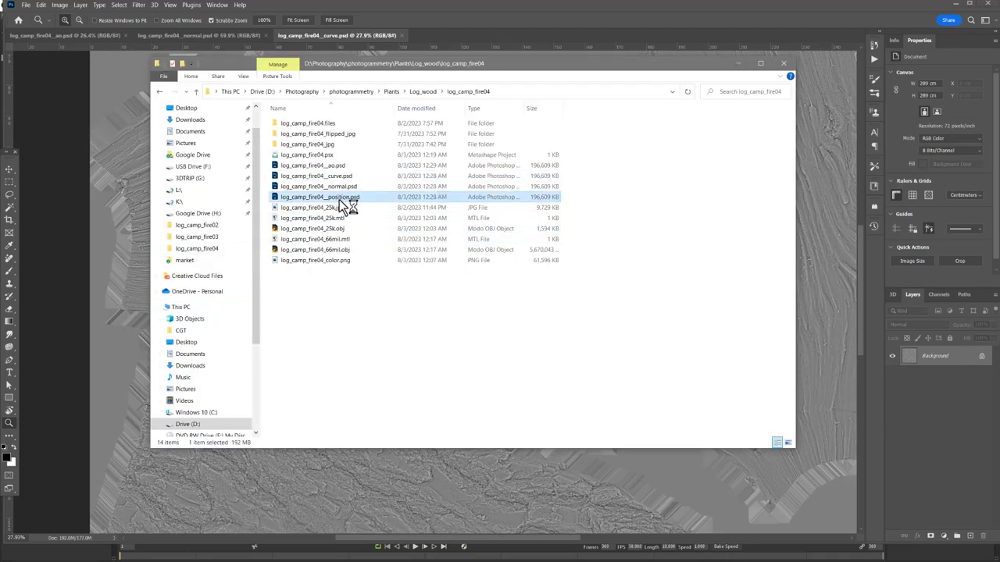
key(Return)
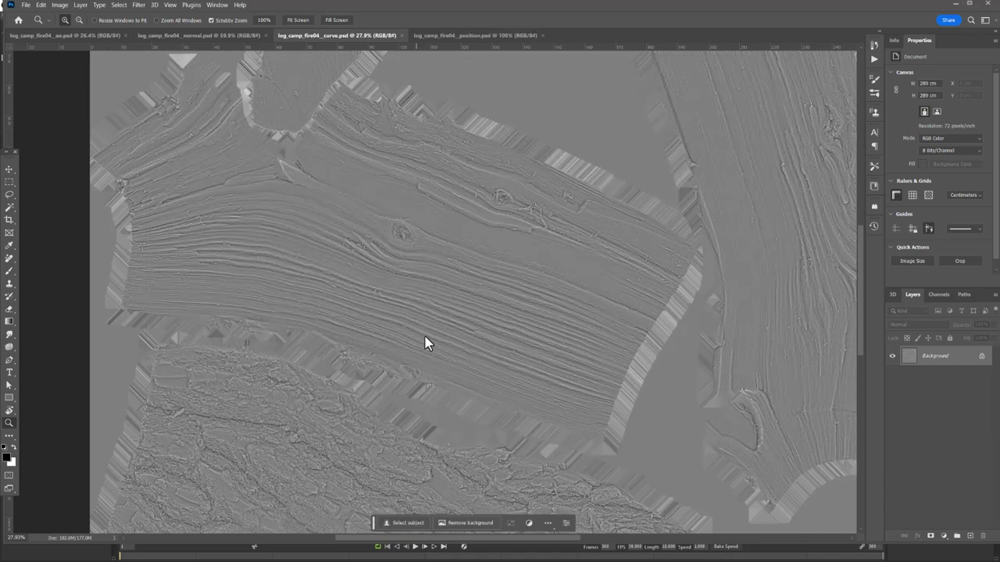
drag(421, 292, 402, 279)
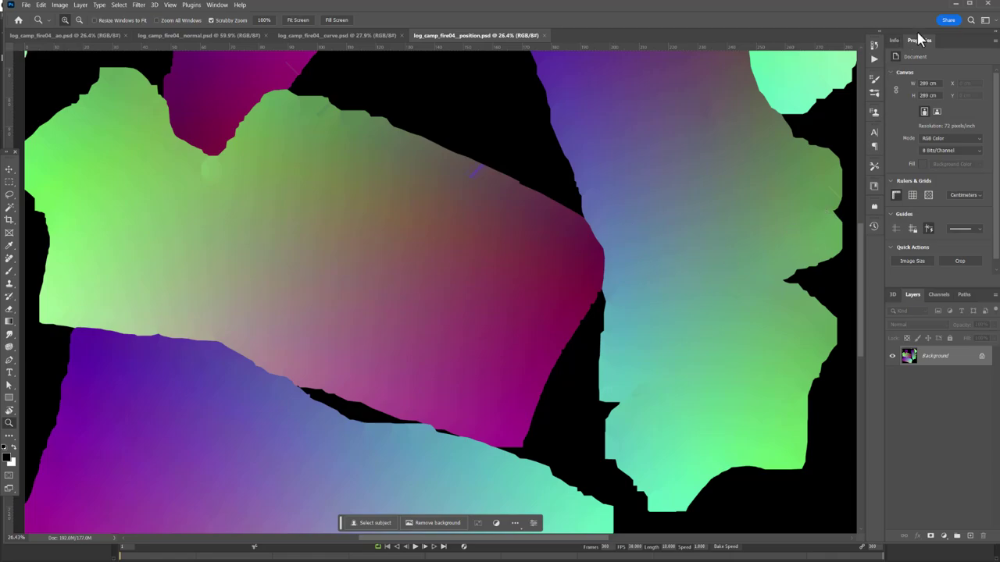
click(955, 6)
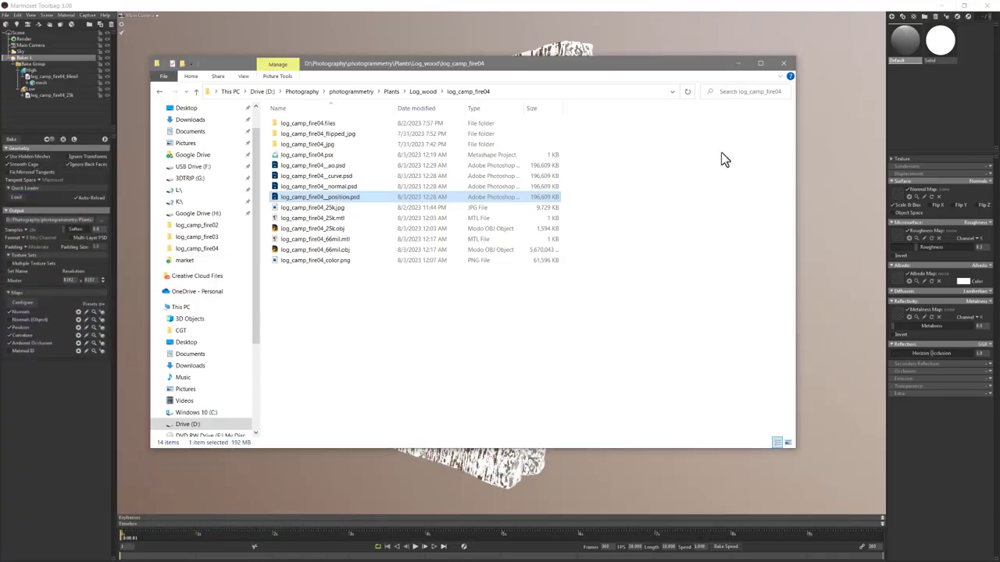
click(735, 63)
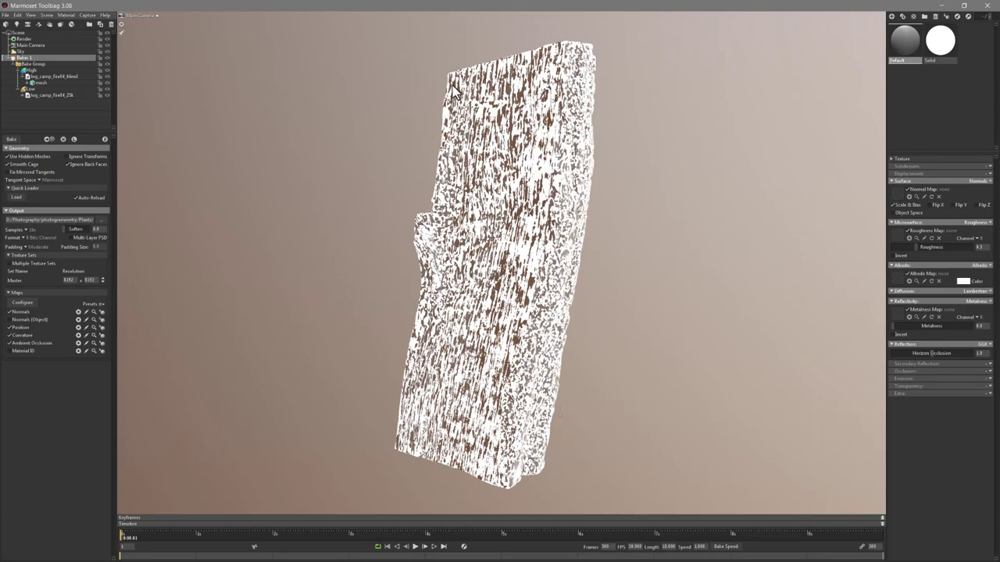
Open the recent scene log_campfire01.tbscene without saving the baking scene, and view its textured logs
click(5, 15)
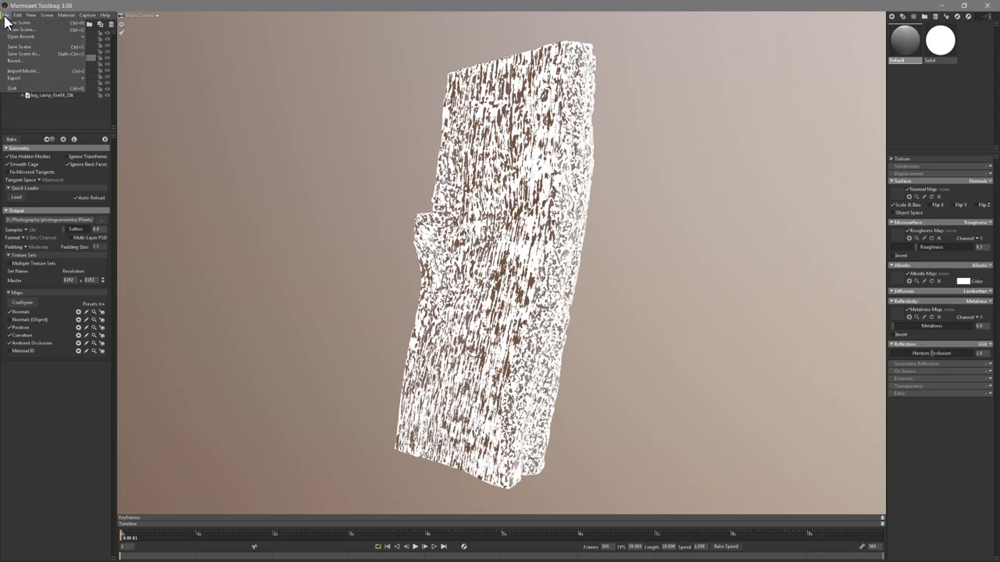
mouse_move(32, 39)
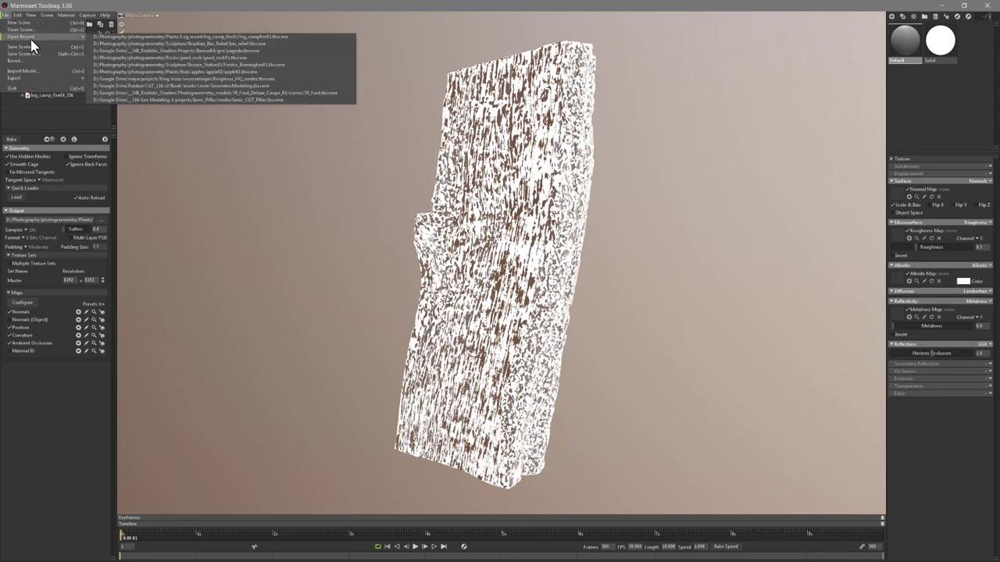
click(277, 37)
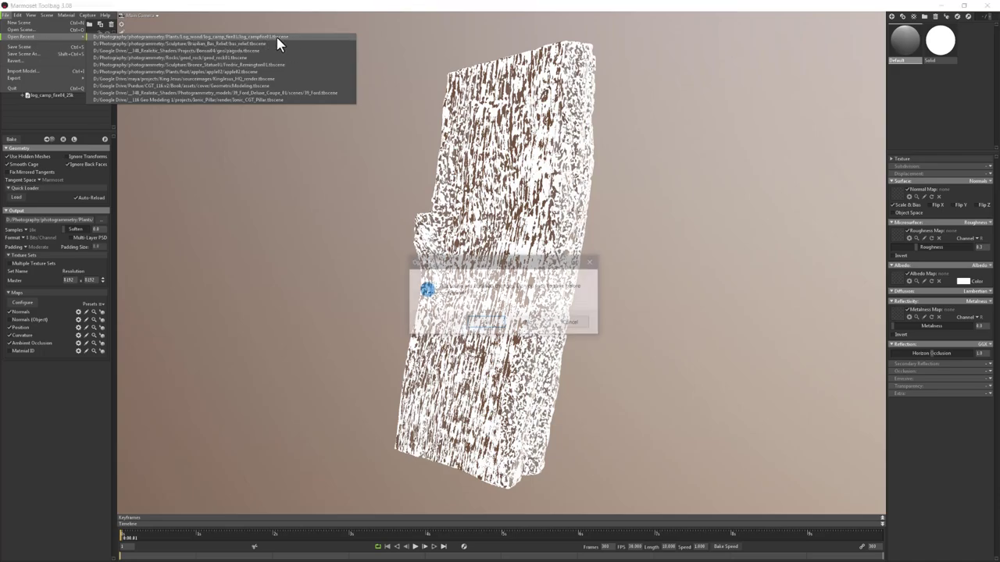
click(528, 323)
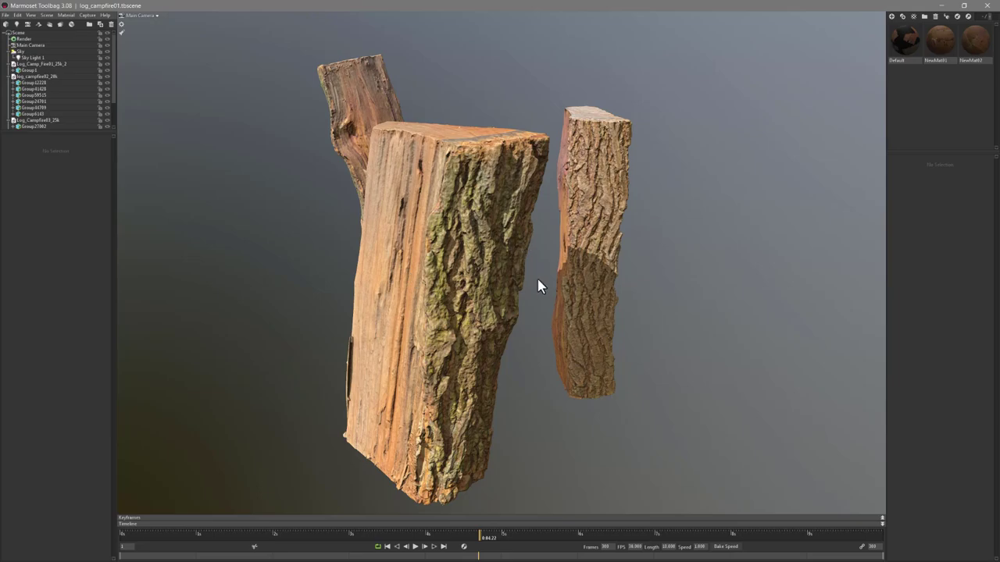
drag(539, 286, 518, 299)
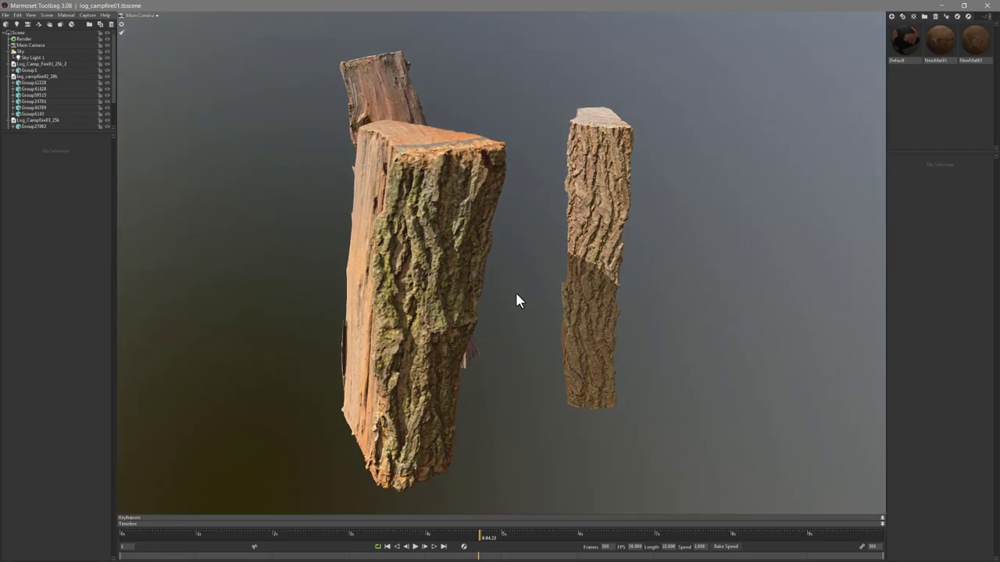
Import the low-poly model log_camp_fire04_25k.obj into the scene and bring it into view beside the other logs
click(5, 15)
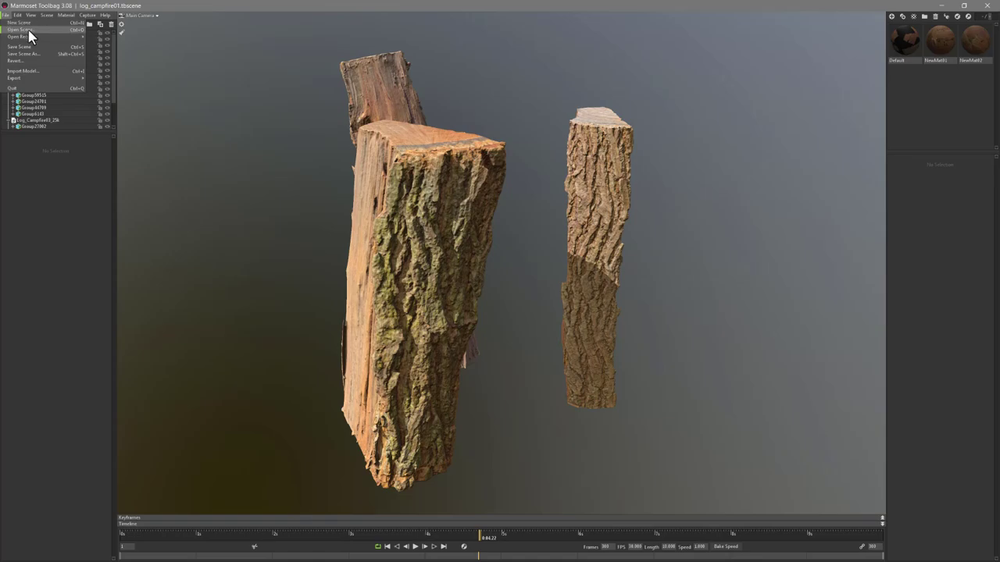
click(31, 72)
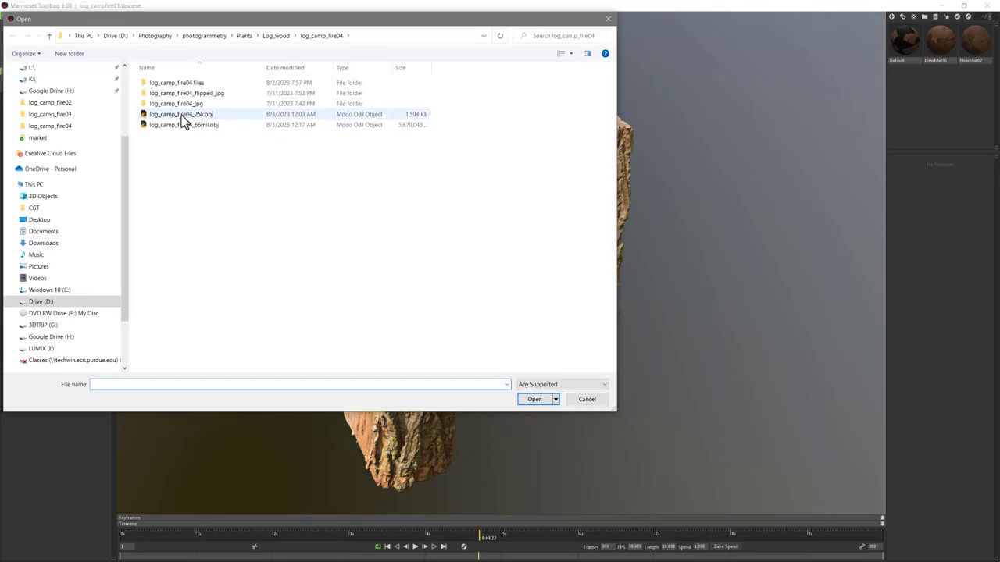
click(181, 115)
click(545, 403)
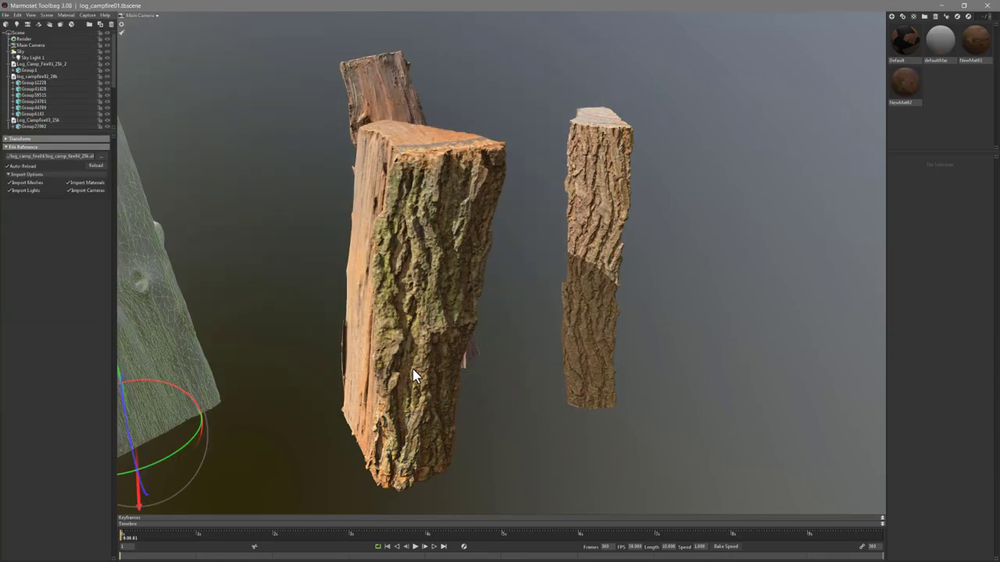
drag(240, 315, 613, 299)
drag(597, 334, 521, 306)
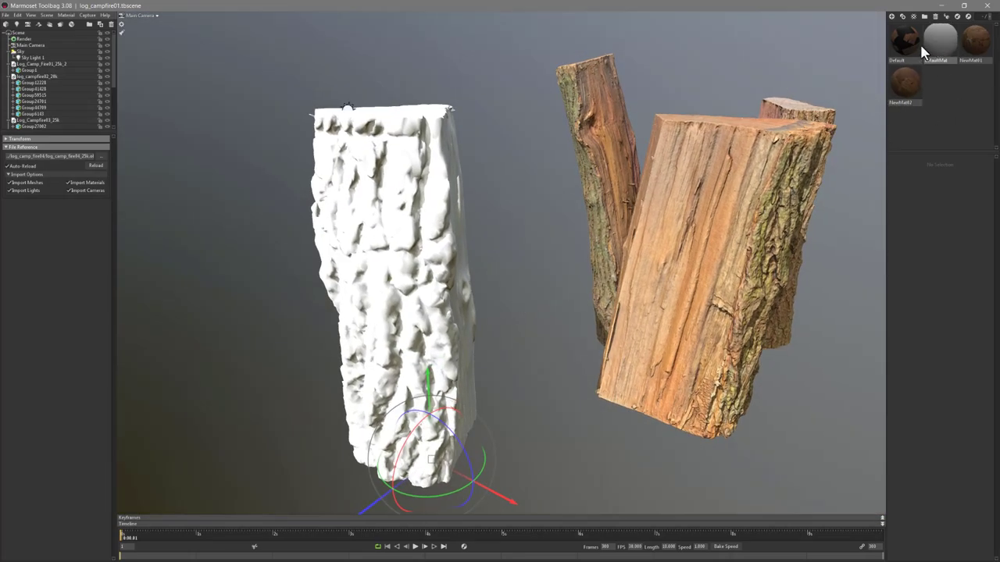
Delete the imported defaultMat material, create a new material, and assign it to the log_camp_fire04_25k model
click(943, 45)
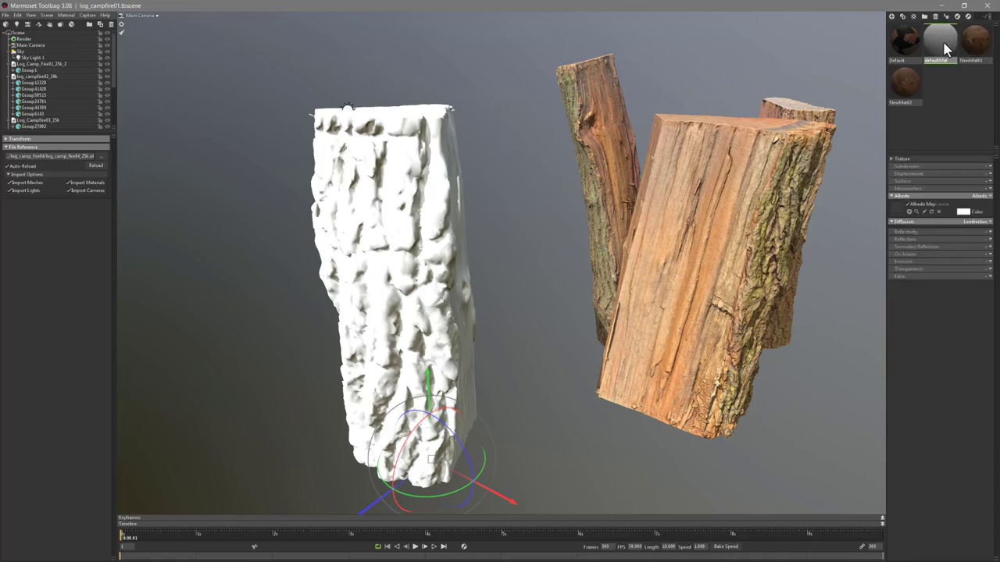
key(Delete)
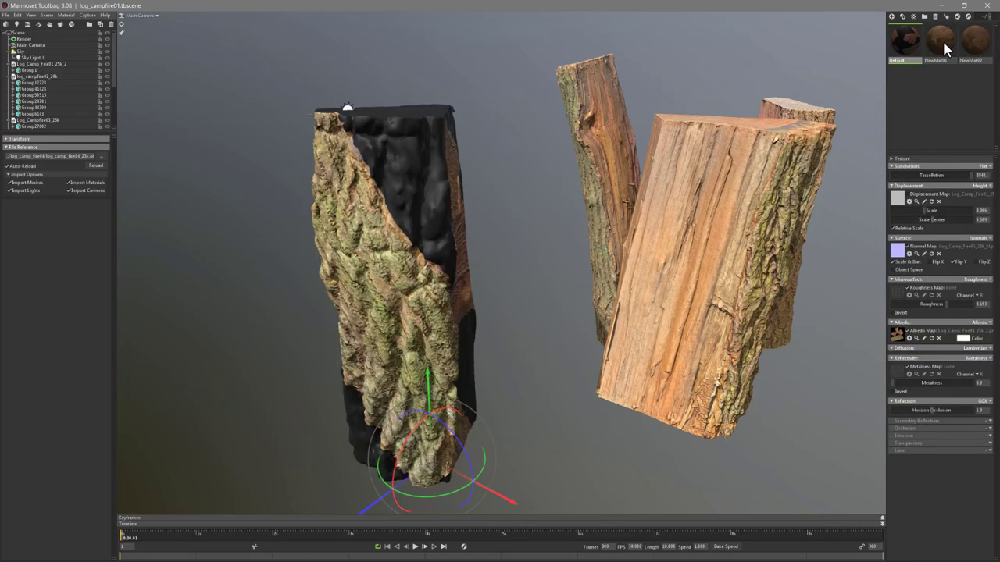
click(891, 17)
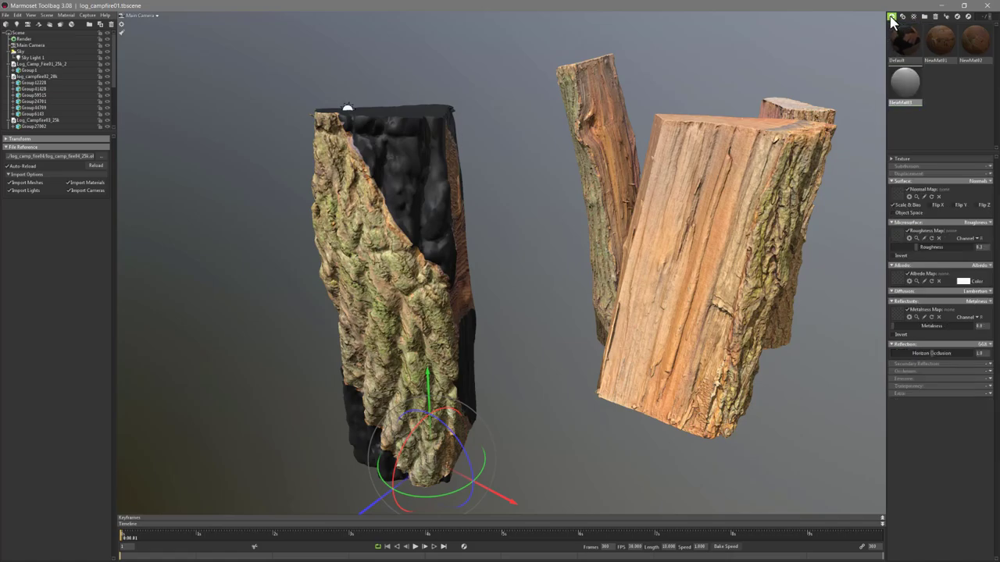
click(8, 76)
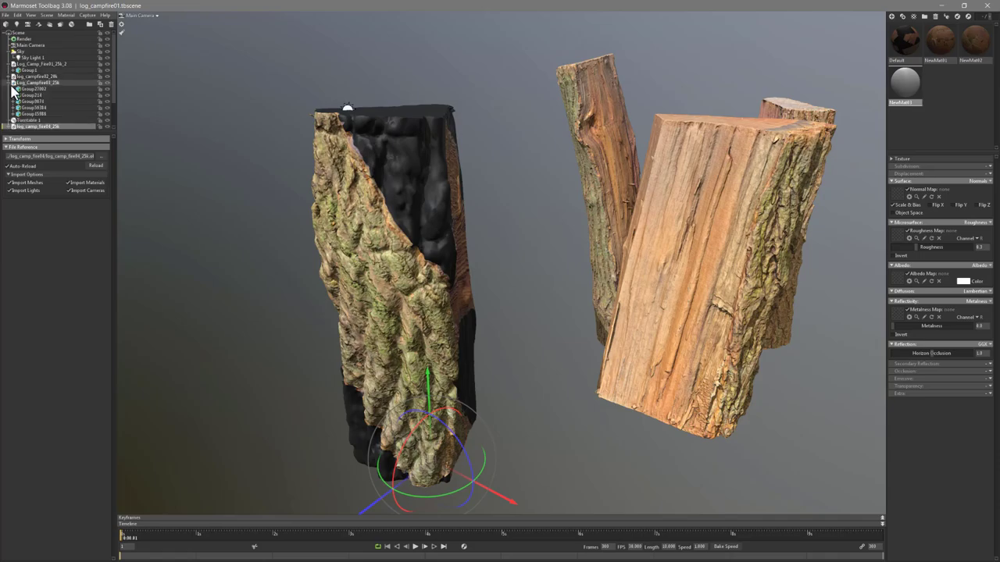
click(7, 82)
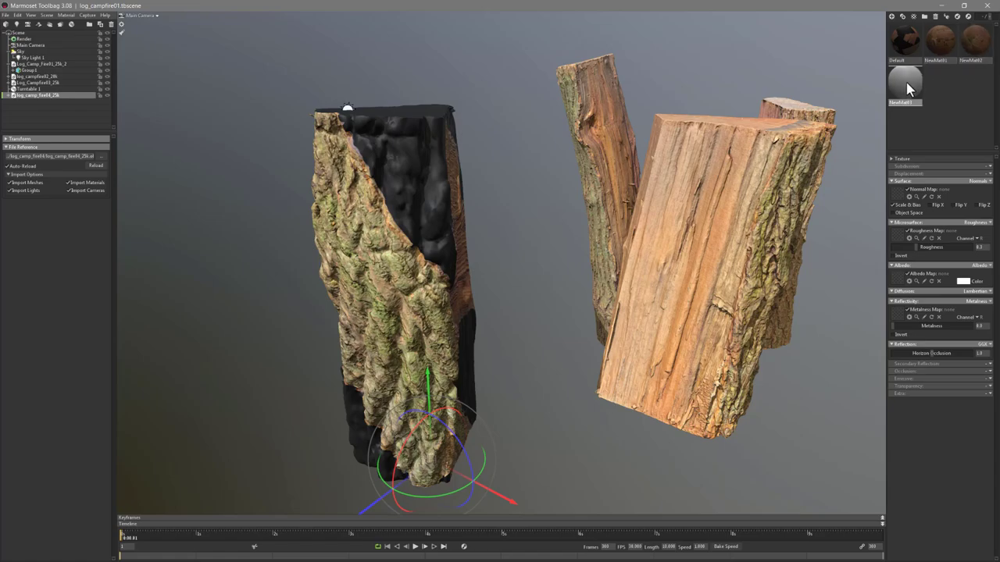
drag(905, 82, 61, 96)
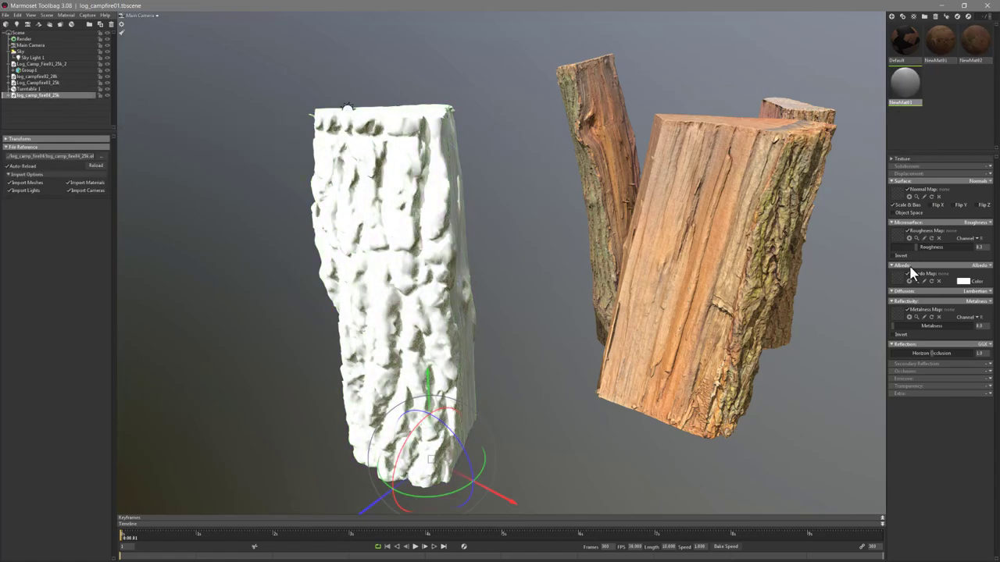
Load log_camp_fire04__normal.psd as the new material's normal map and toggle the map off and on to compare the surface detail
click(900, 196)
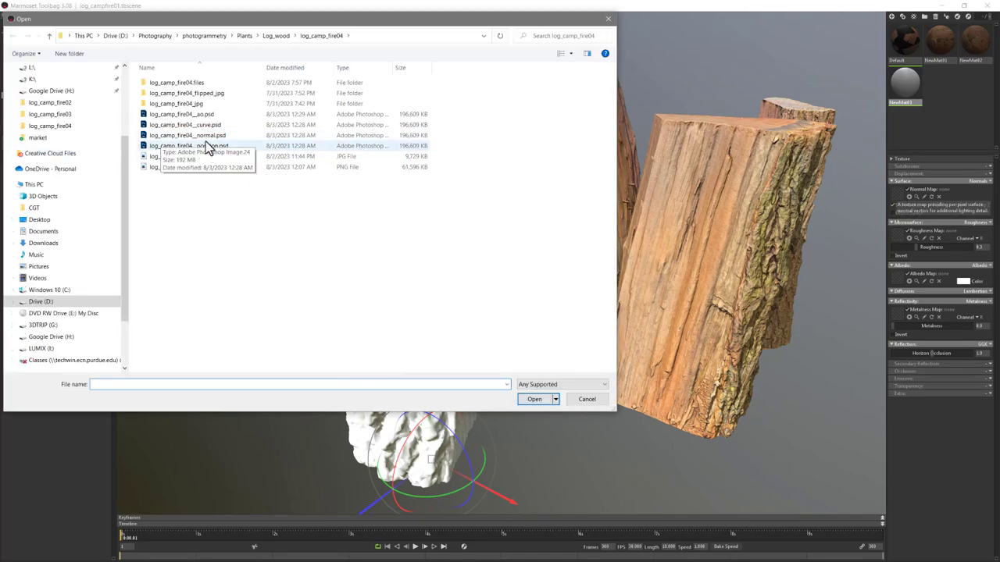
click(172, 137)
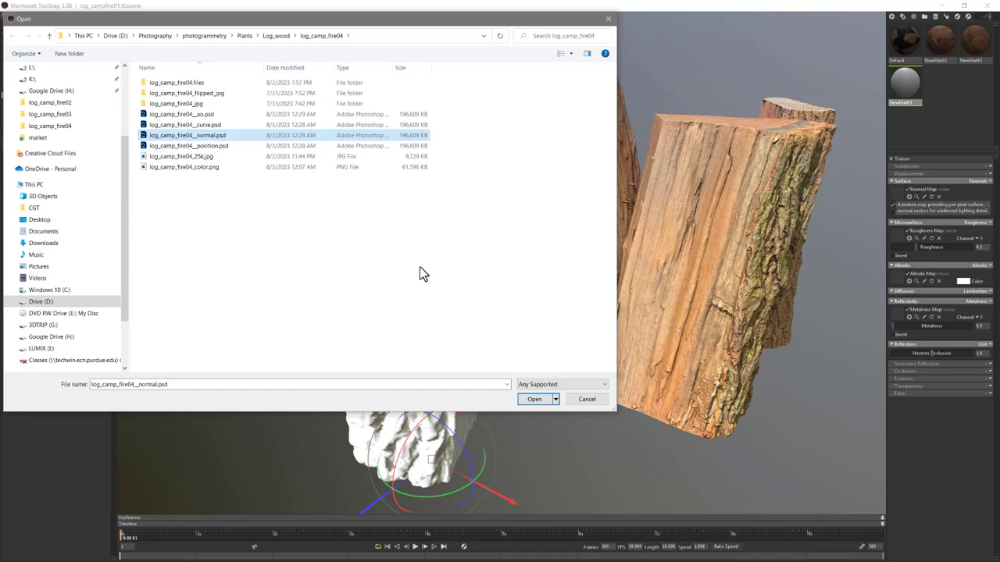
click(534, 400)
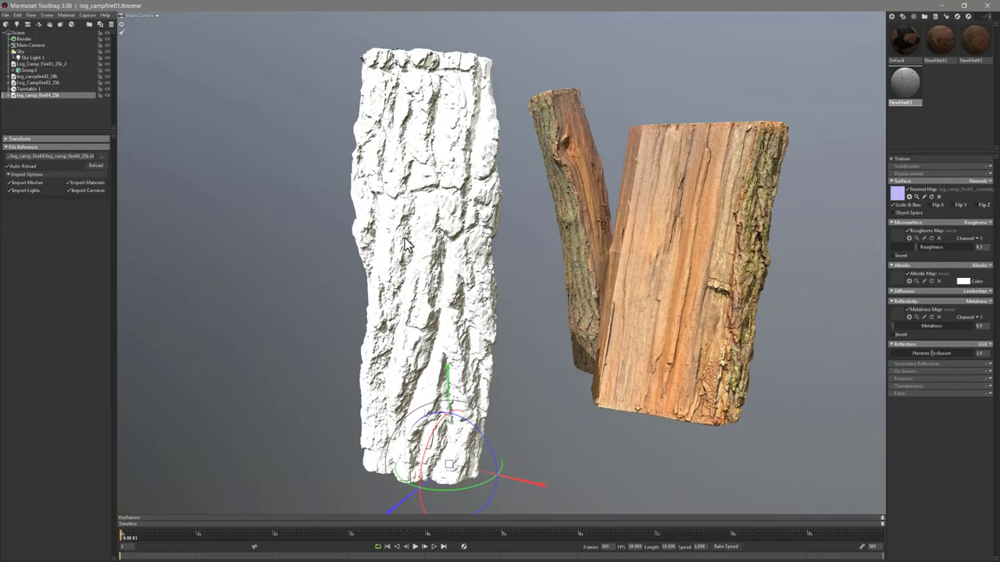
drag(405, 244, 578, 289)
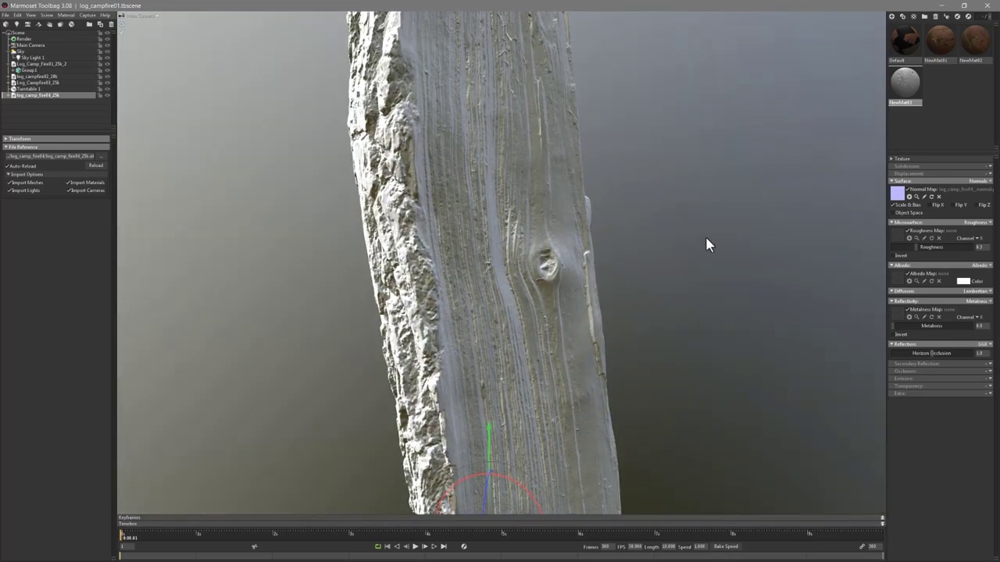
click(908, 190)
click(907, 191)
click(908, 191)
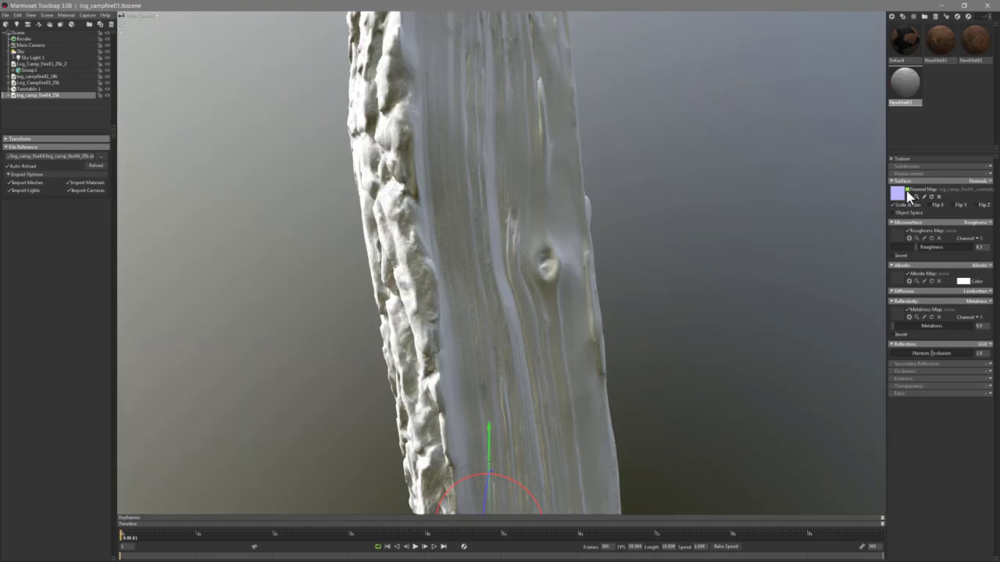
click(907, 191)
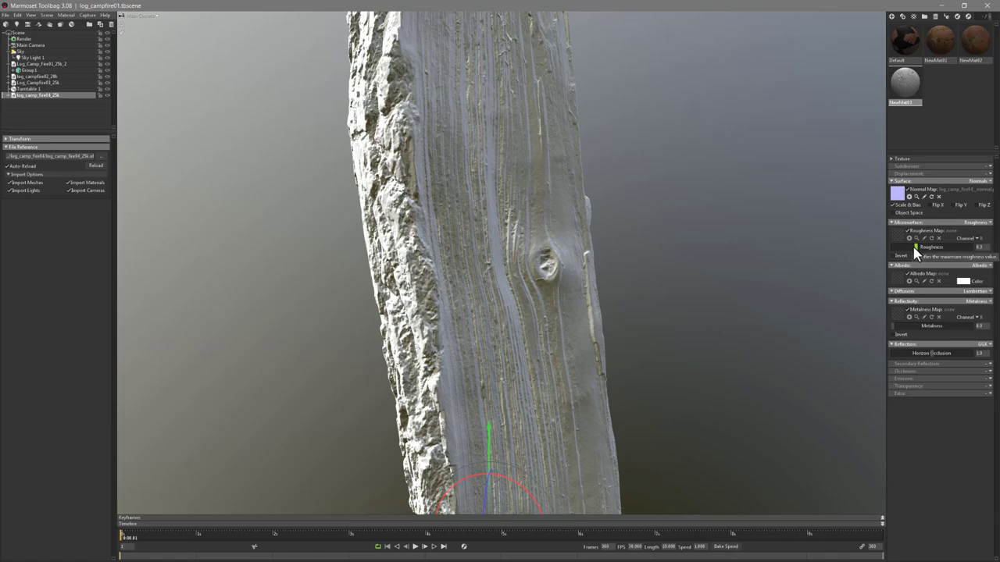
Raise the new material's roughness and load log_camp_fire04_color.png as its albedo map
drag(916, 249, 946, 249)
click(896, 282)
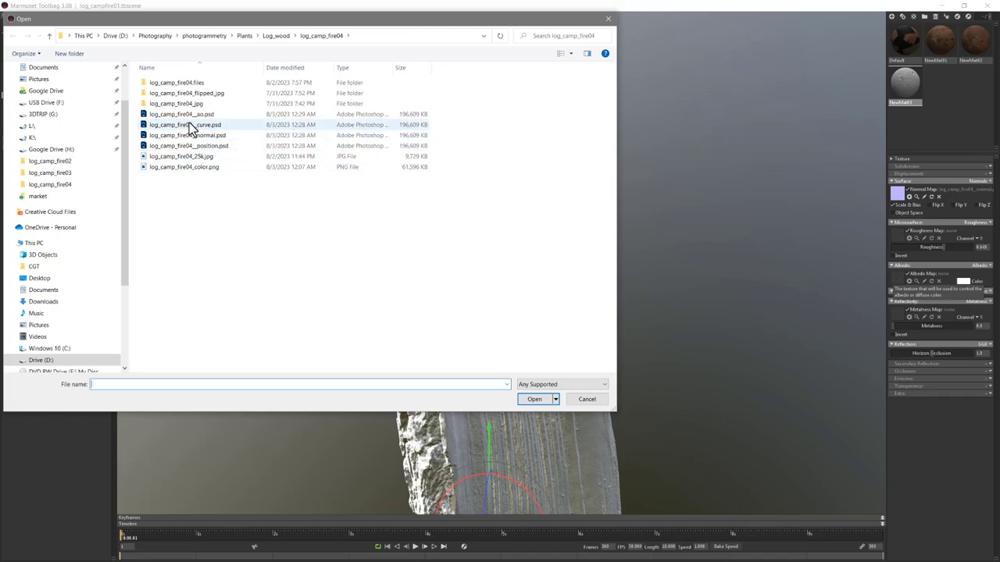
click(190, 167)
click(535, 400)
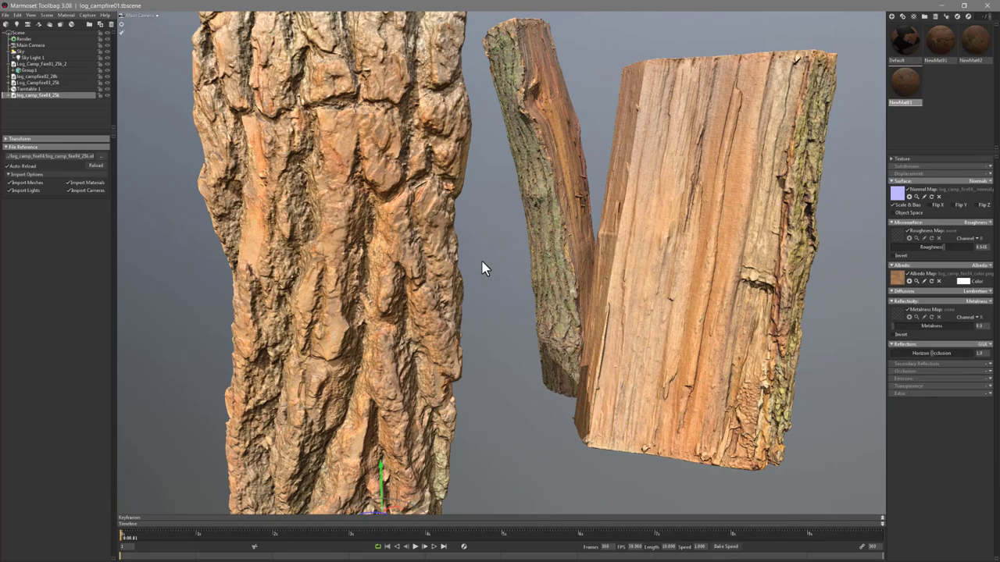
drag(482, 268, 506, 270)
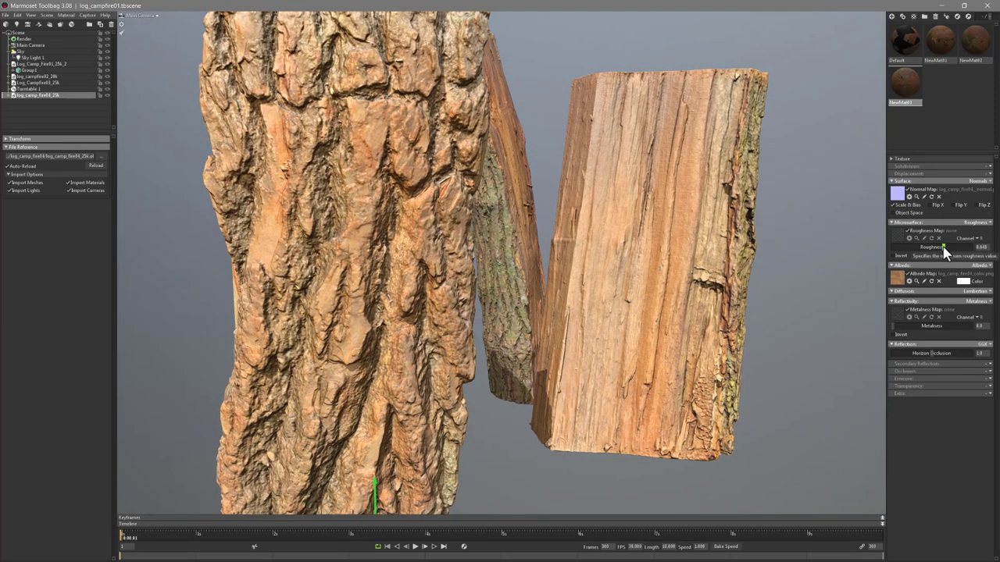
Raise the log material's roughness to about 0.86 and inspect the bark from several angles
drag(944, 248, 970, 246)
scroll(382, 207, up, 5)
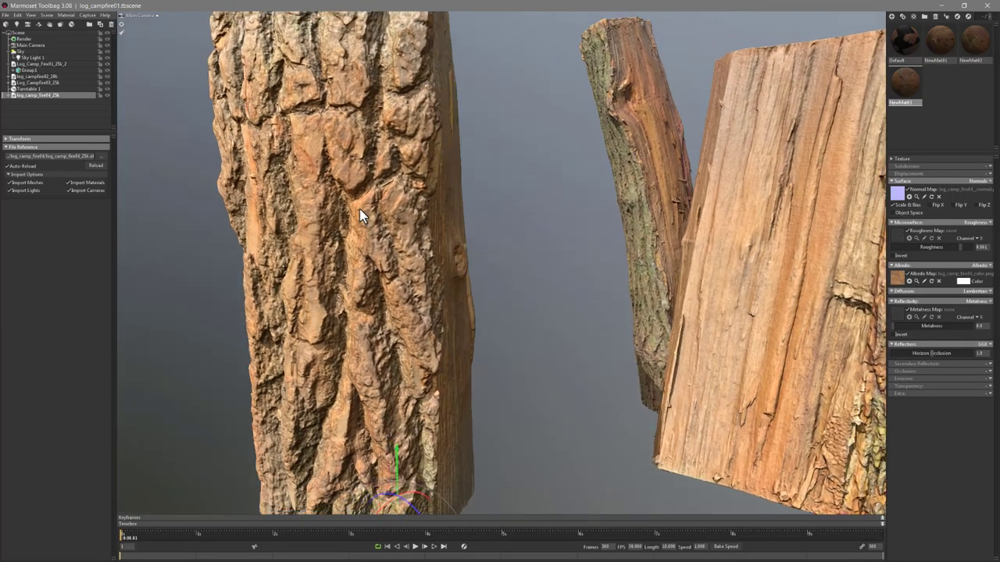
drag(356, 192, 491, 251)
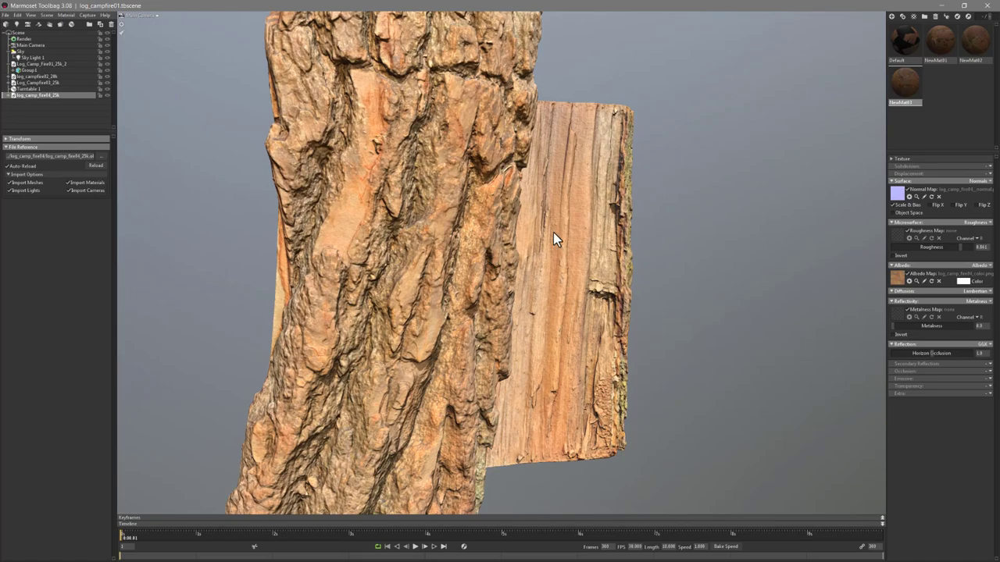
drag(370, 236, 456, 117)
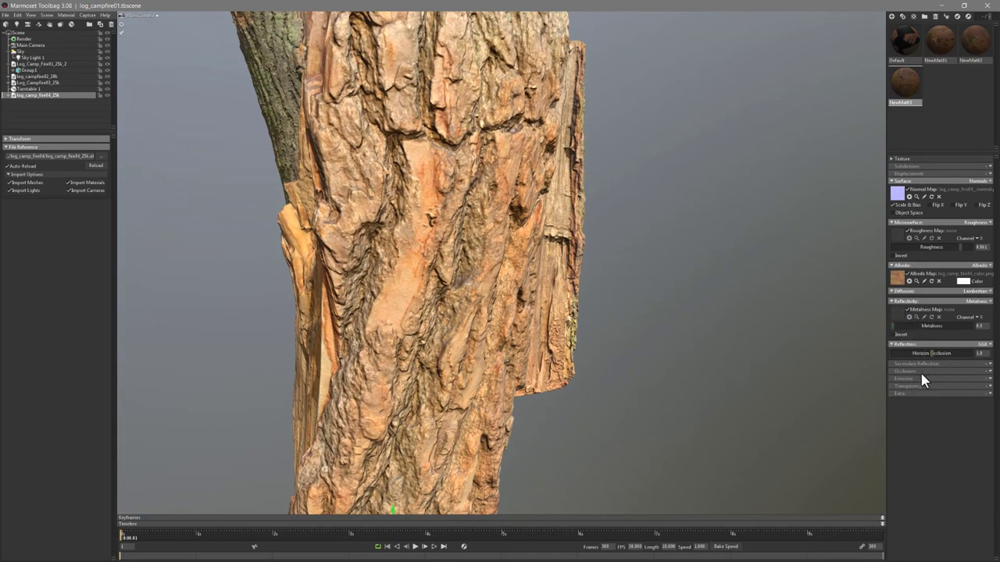
Enable occlusion on the log material and load log_camp_fire04__ao.psd as its occlusion map
click(989, 378)
click(969, 389)
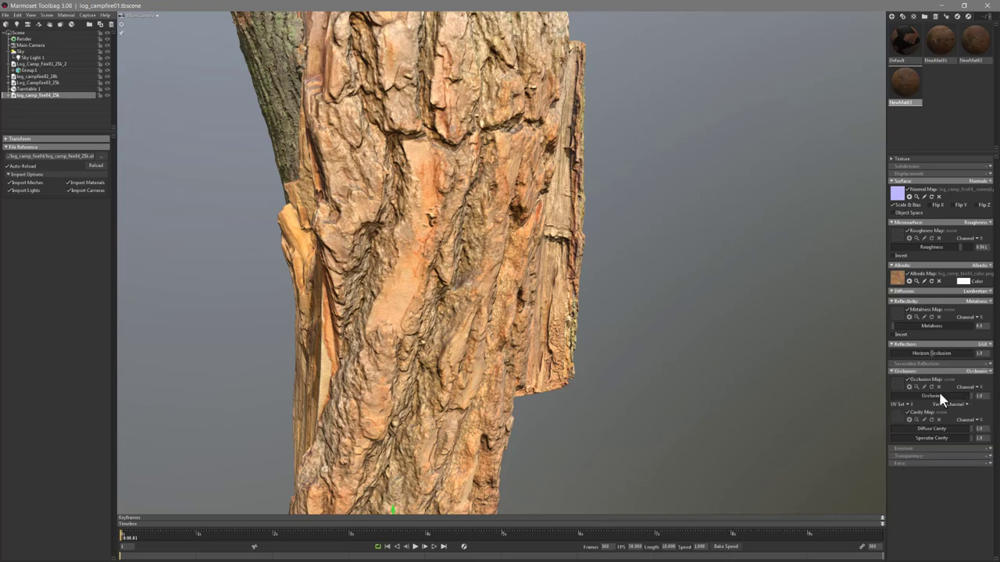
click(897, 386)
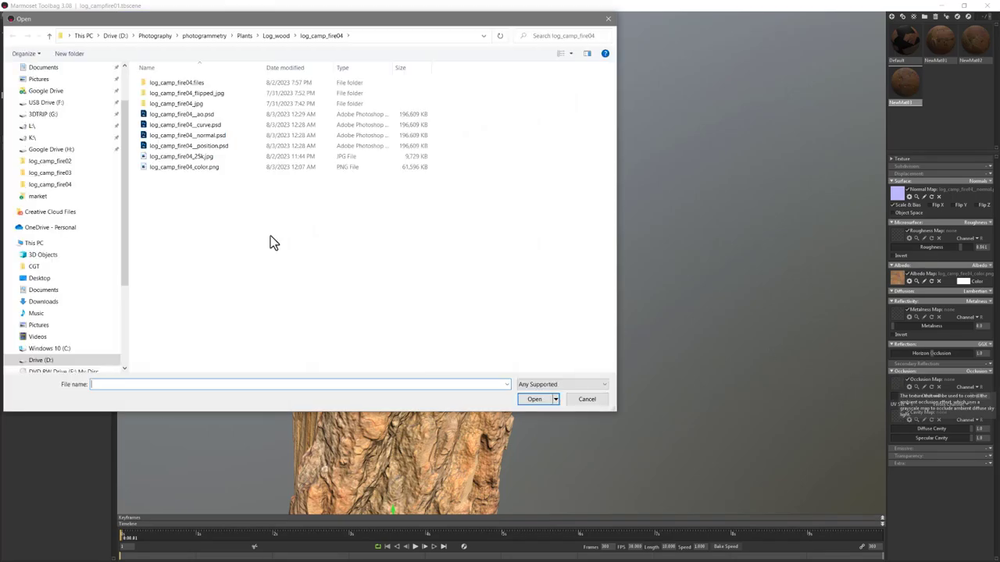
double_click(195, 114)
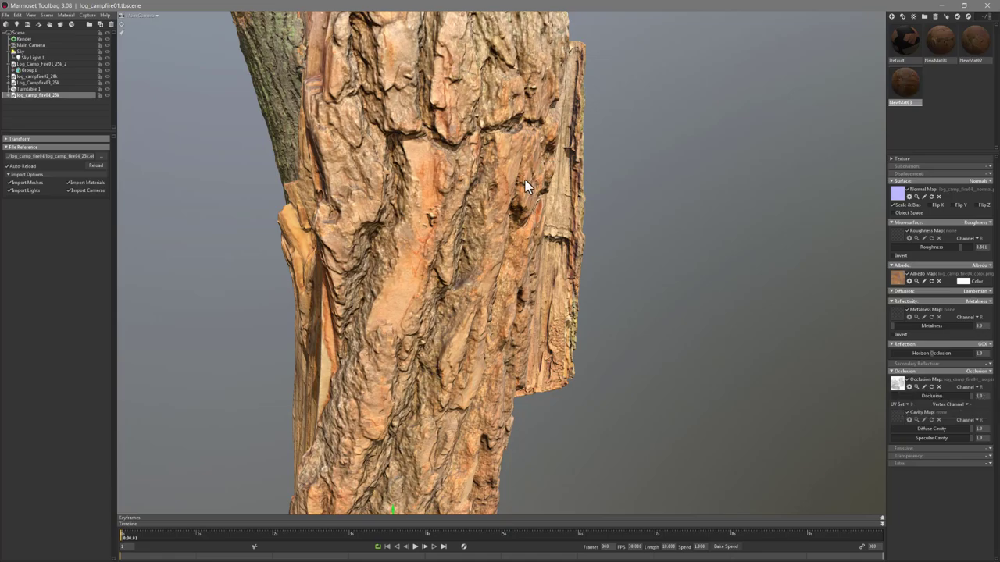
drag(524, 180, 293, 275)
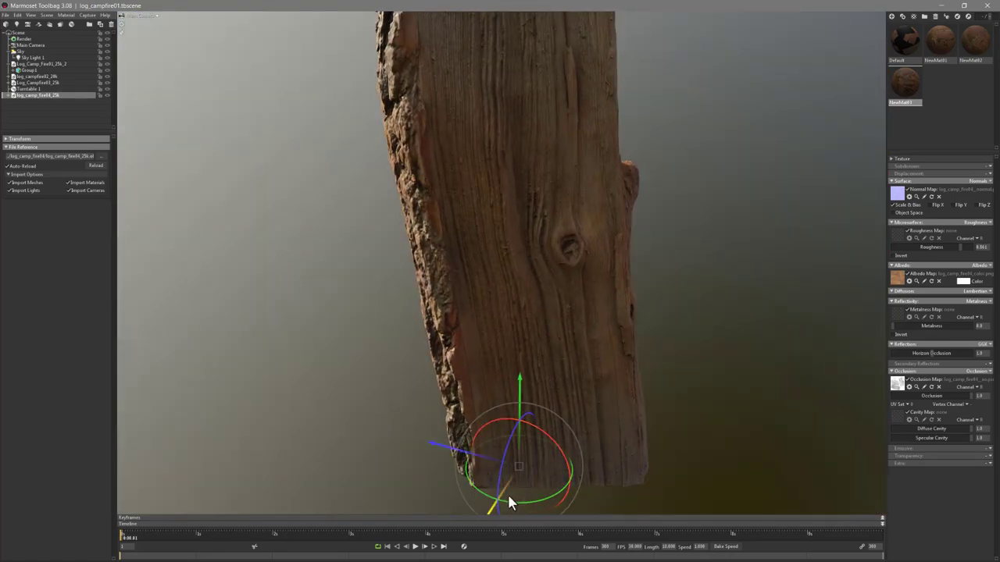
Rotate the fourth log about its vertical axis to examine its split wood faces and bark under the light
drag(508, 500, 632, 503)
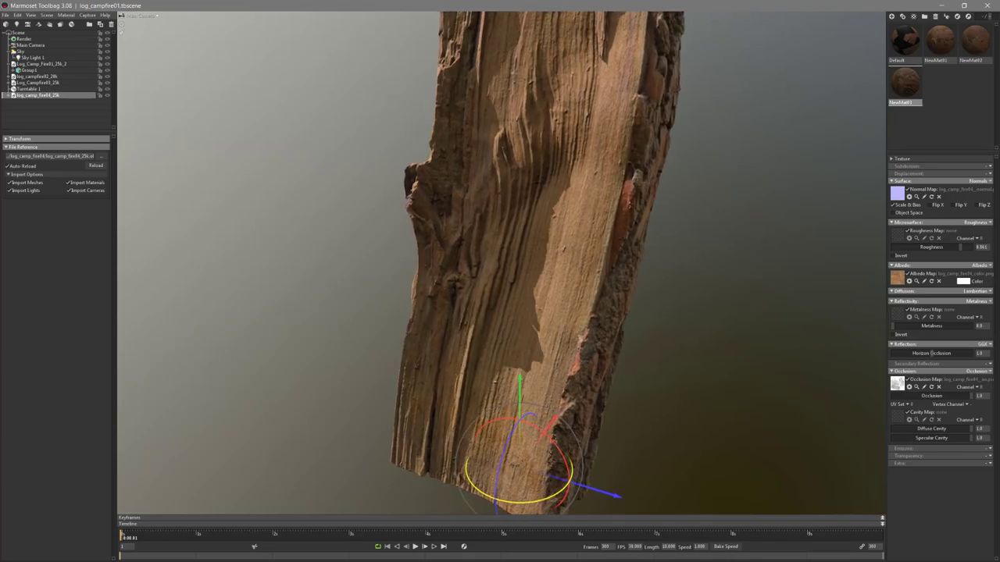
drag(382, 331, 551, 364)
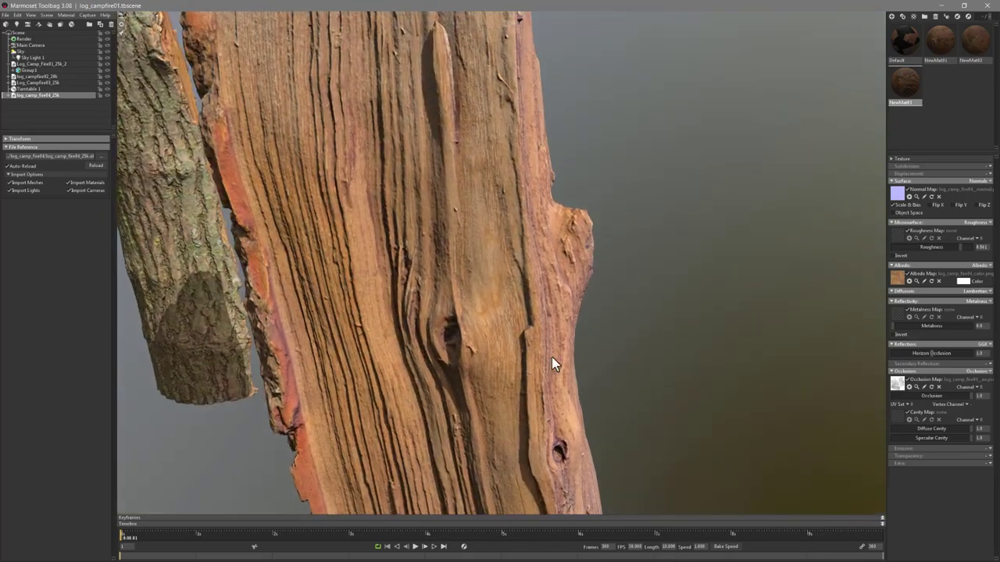
drag(477, 453, 538, 401)
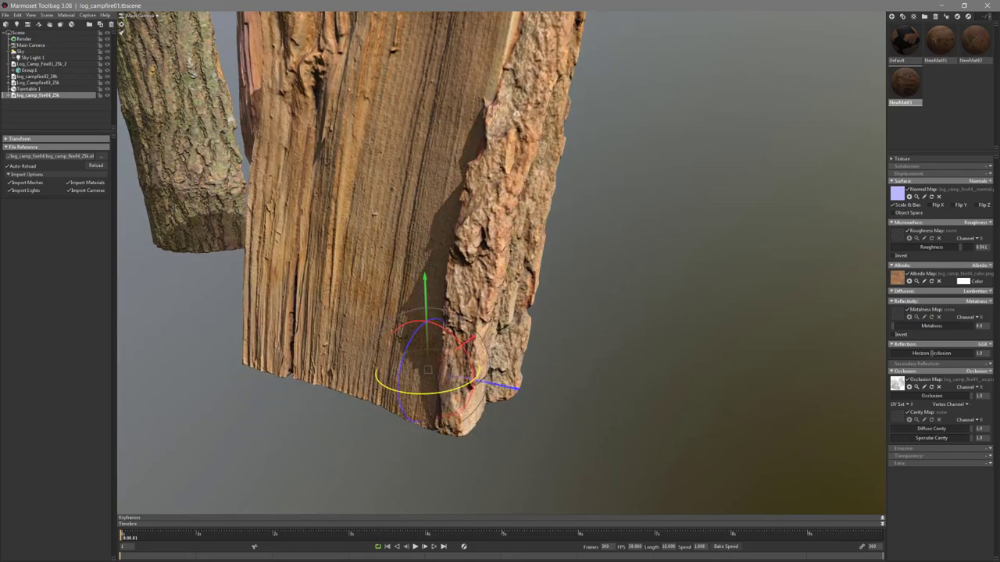
drag(459, 269, 373, 249)
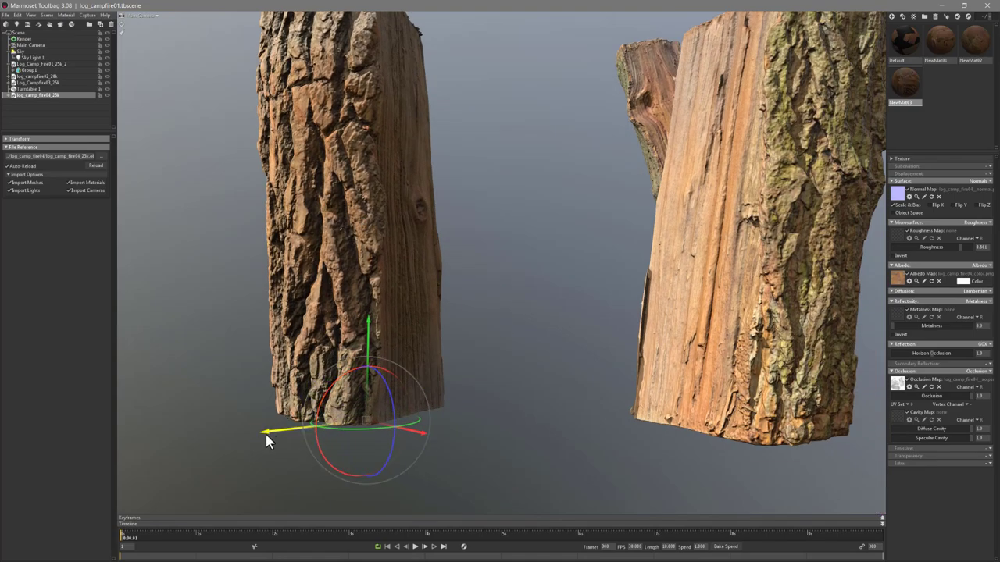
Move the fourth log into place near the other campfire logs and tilt it so that it leans diagonally
drag(267, 437, 488, 411)
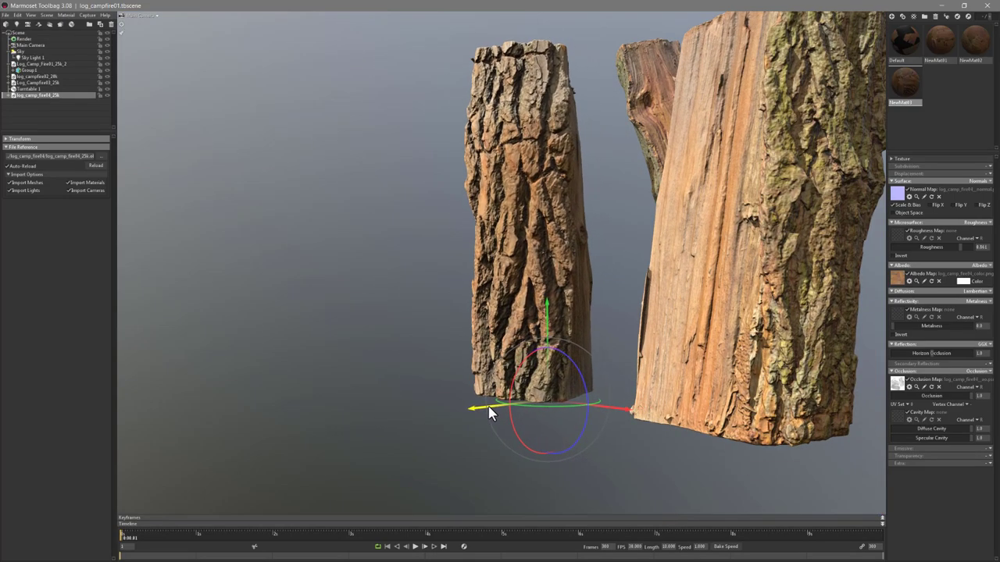
drag(492, 217, 609, 261)
drag(400, 297, 484, 322)
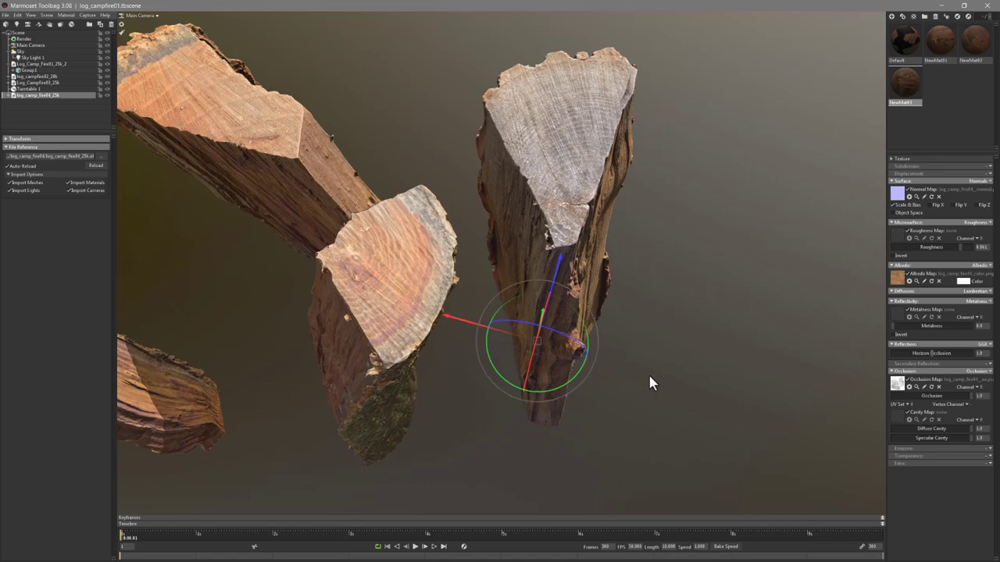
drag(649, 381, 581, 357)
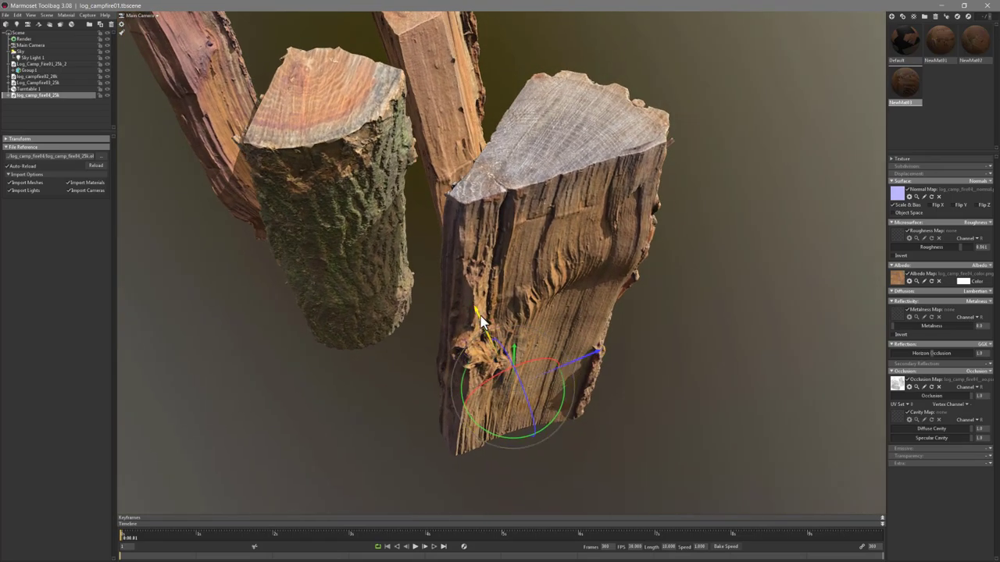
drag(479, 346, 479, 268)
drag(268, 354, 290, 355)
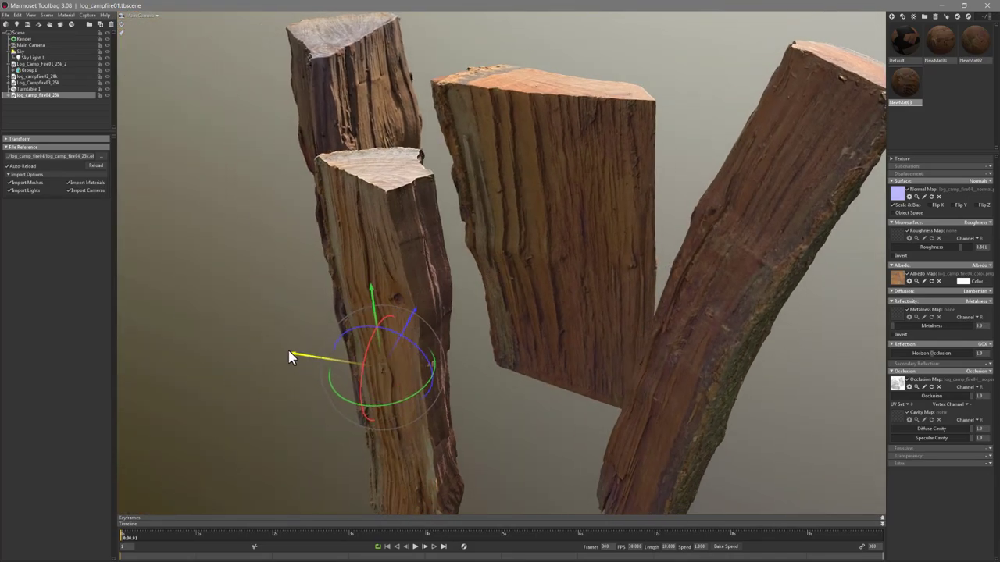
drag(418, 317, 351, 367)
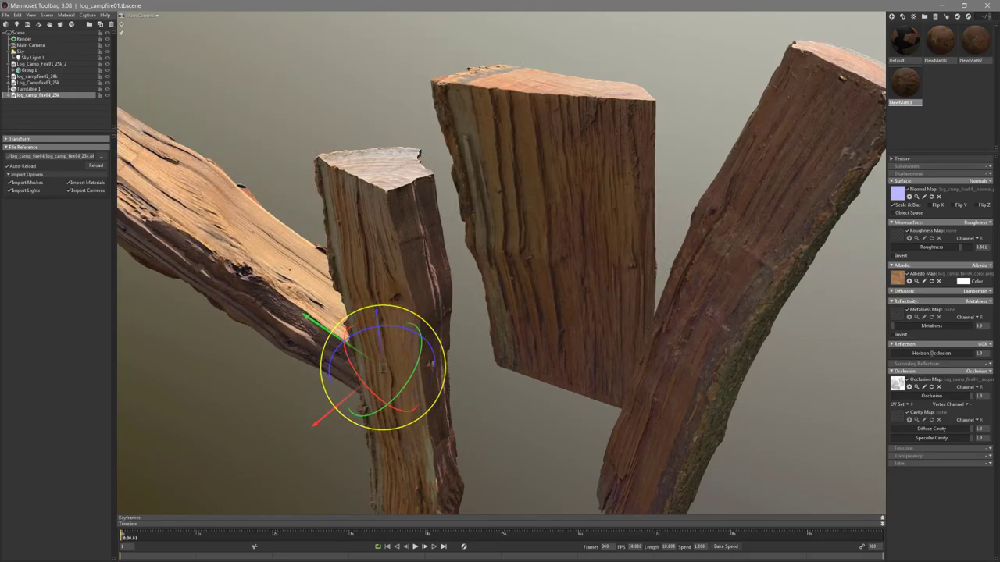
drag(573, 290, 479, 340)
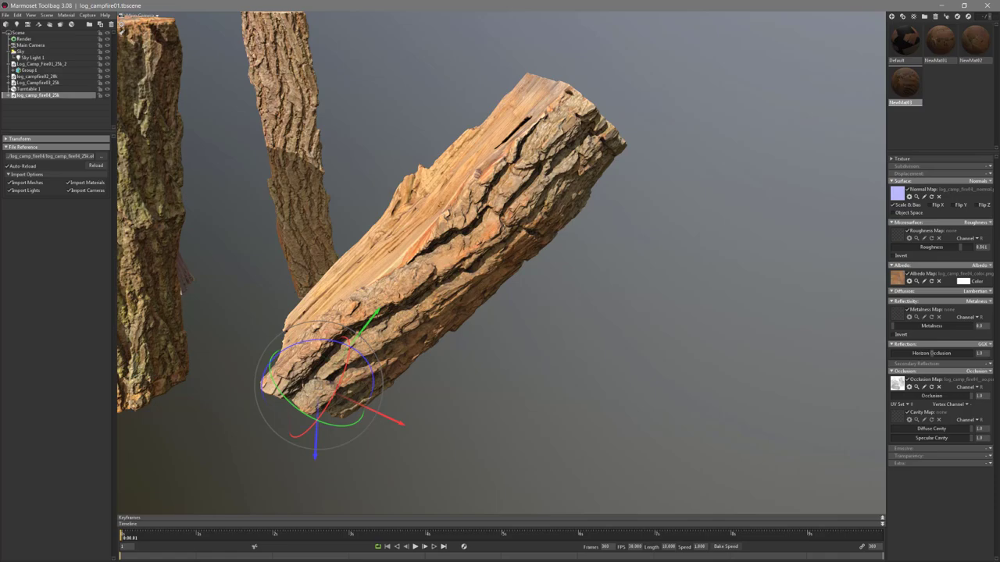